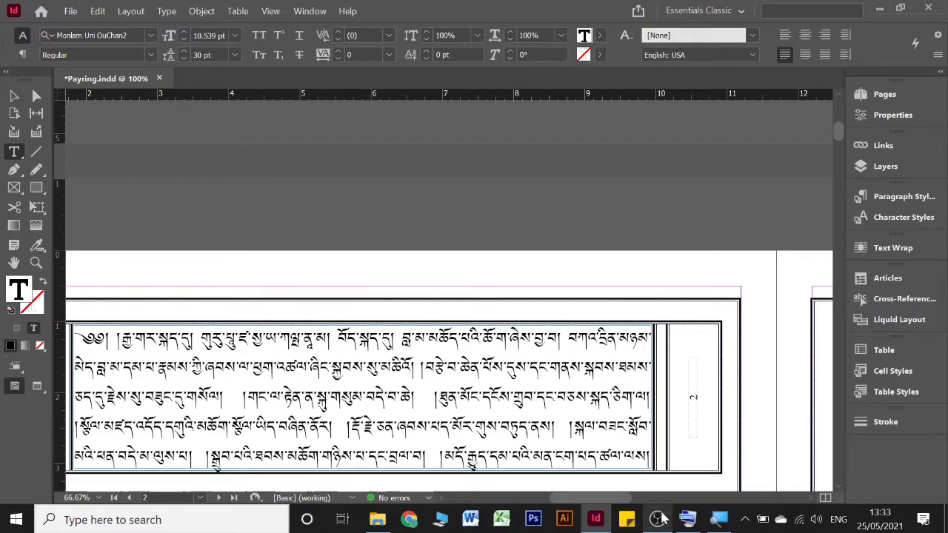
click(658, 519)
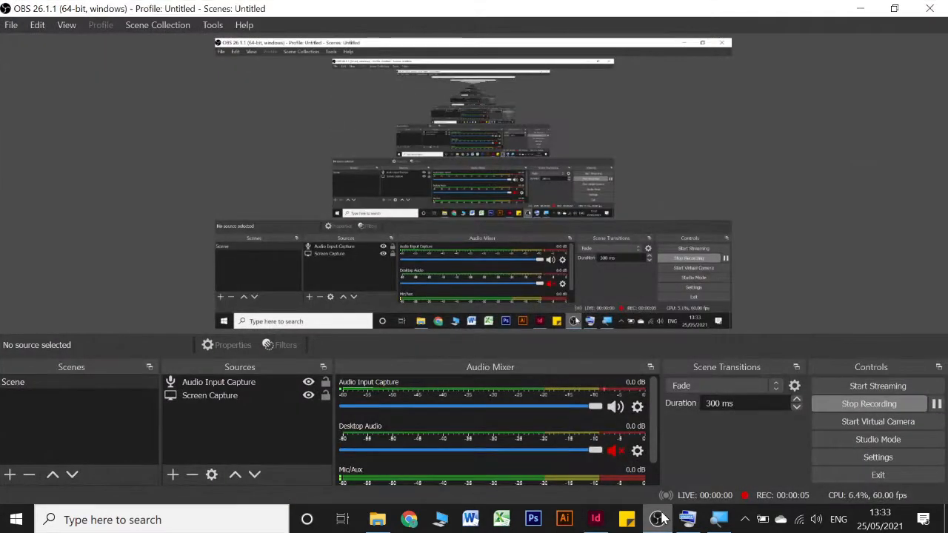
click(658, 519)
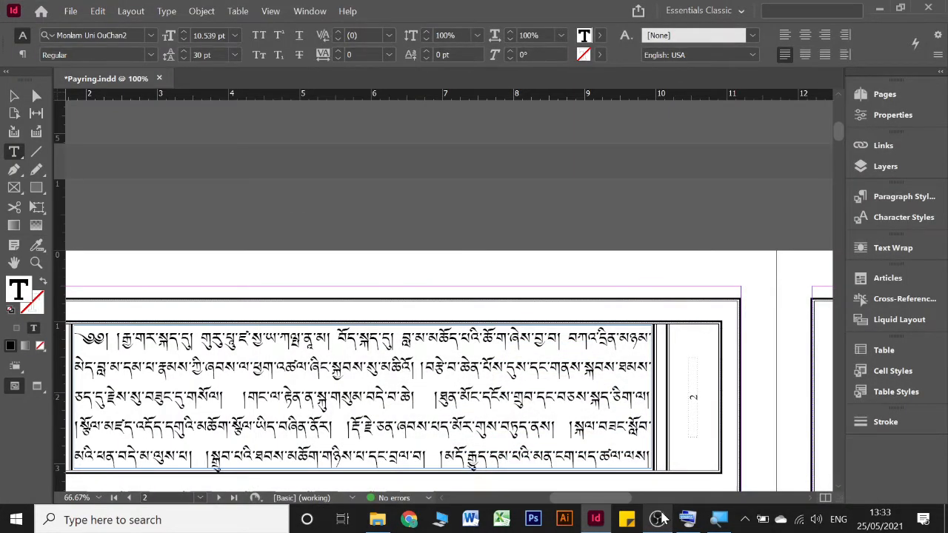
Step: Review the body text and margin page labels from page 2 through page 10
scroll(566, 400, down, 5)
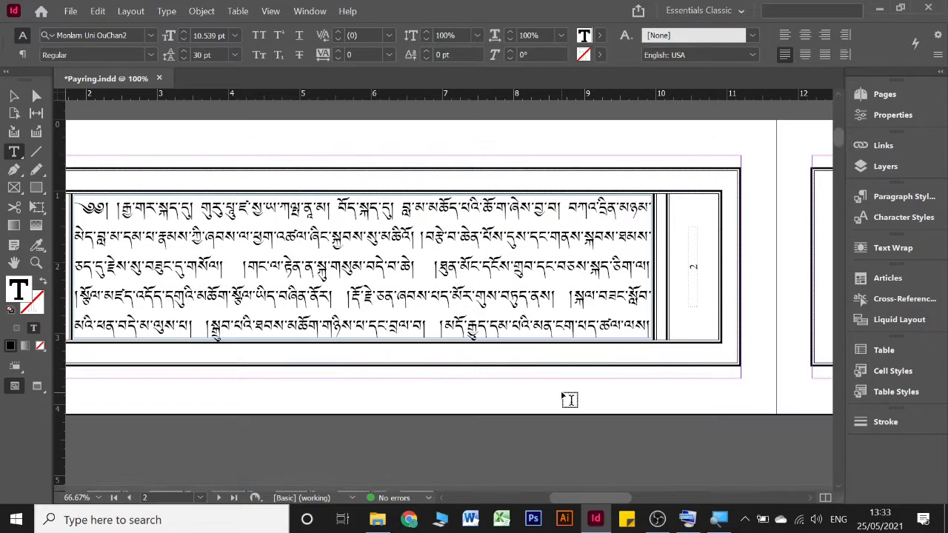
scroll(571, 360, up, 4)
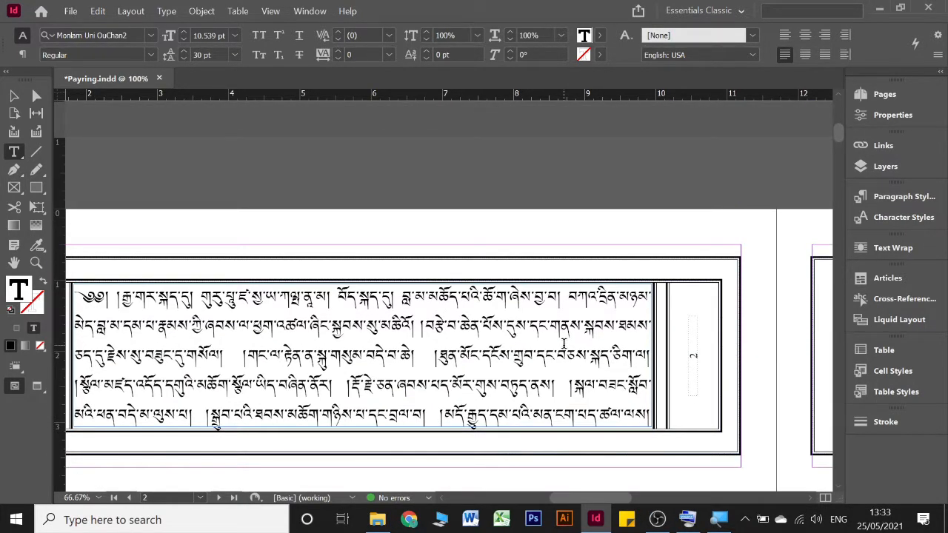
scroll(564, 343, left, 5)
scroll(565, 343, right, 5)
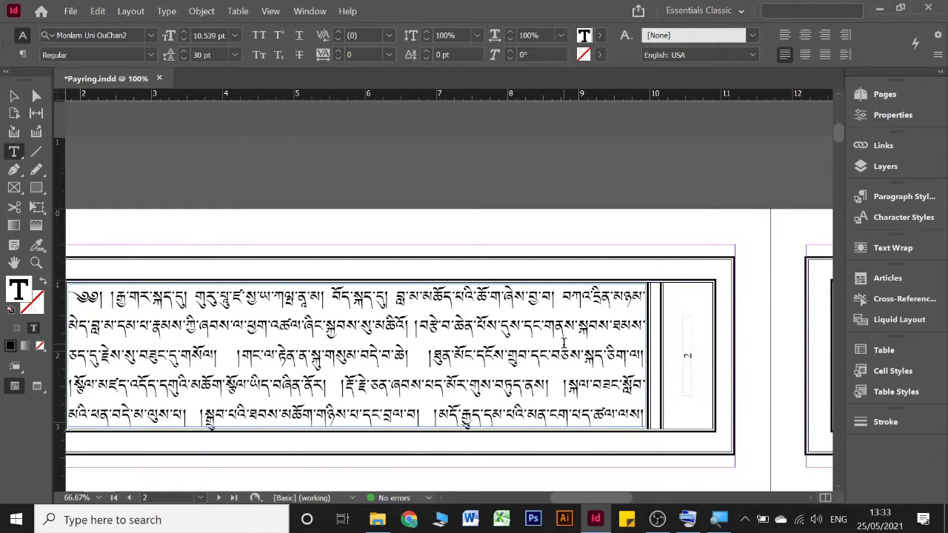
scroll(562, 341, right, 6)
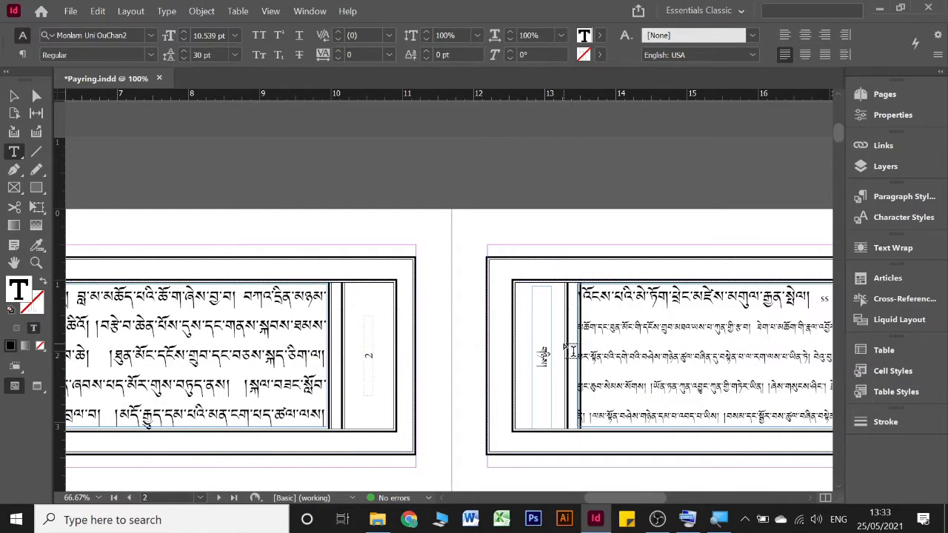
scroll(564, 344, left, 4)
scroll(565, 348, up, 1)
scroll(567, 348, left, 8)
scroll(563, 341, down, 3)
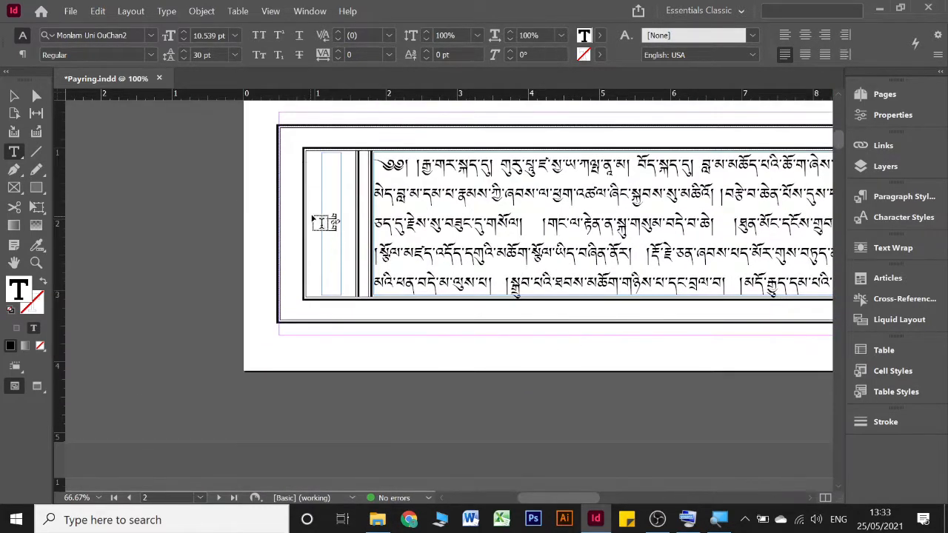
scroll(333, 280, down, 15)
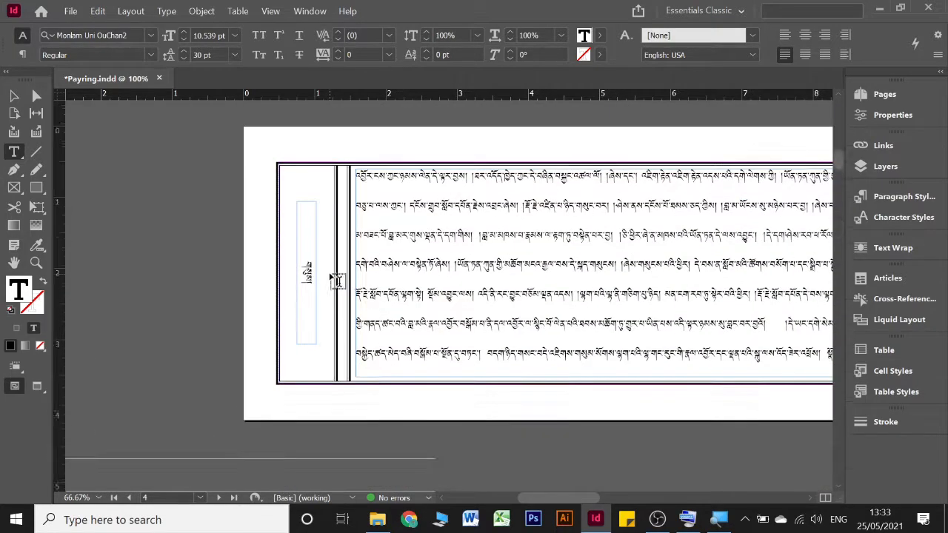
scroll(333, 279, down, 5)
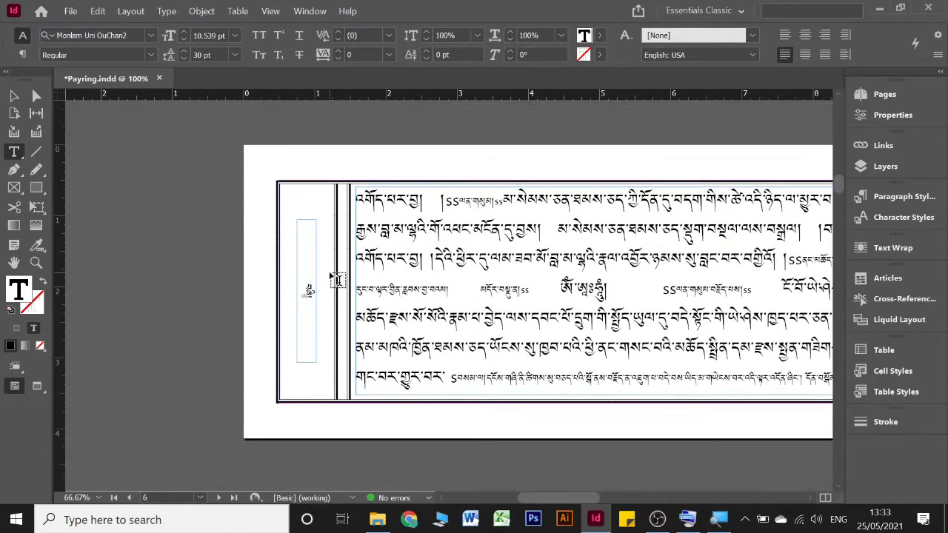
scroll(333, 278, down, 10)
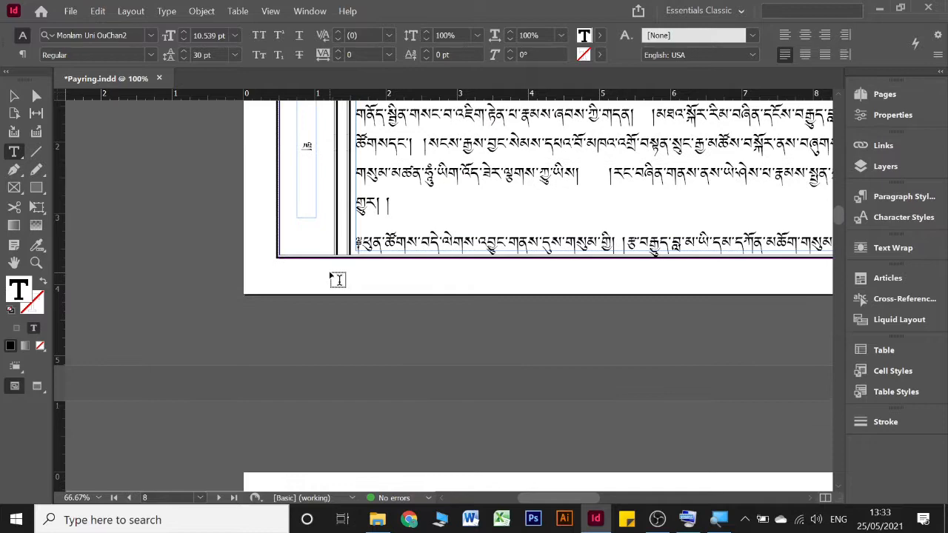
scroll(334, 279, down, 8)
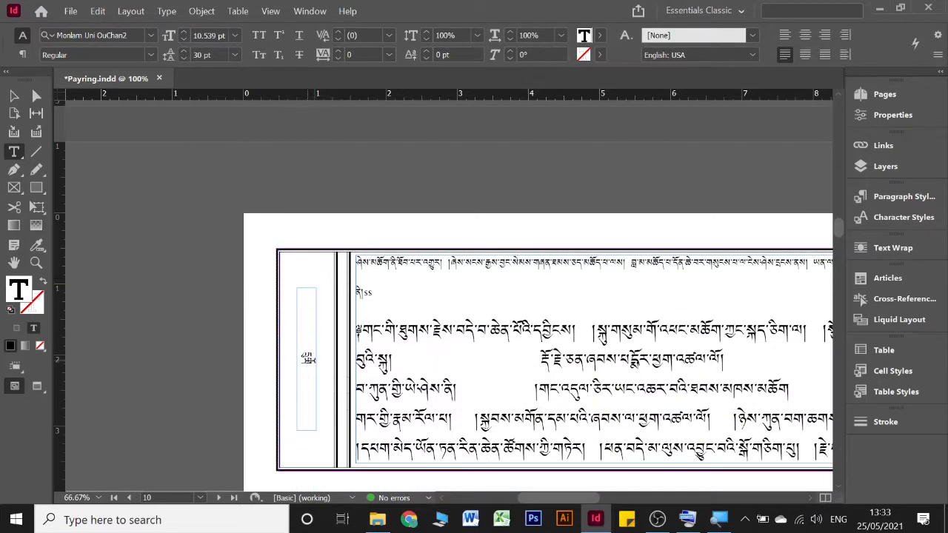
Step: Place the text cursor in page 10's margin label, bring up the on-screen keyboard to view the Shift and arrow keys, and hide it
click(310, 367)
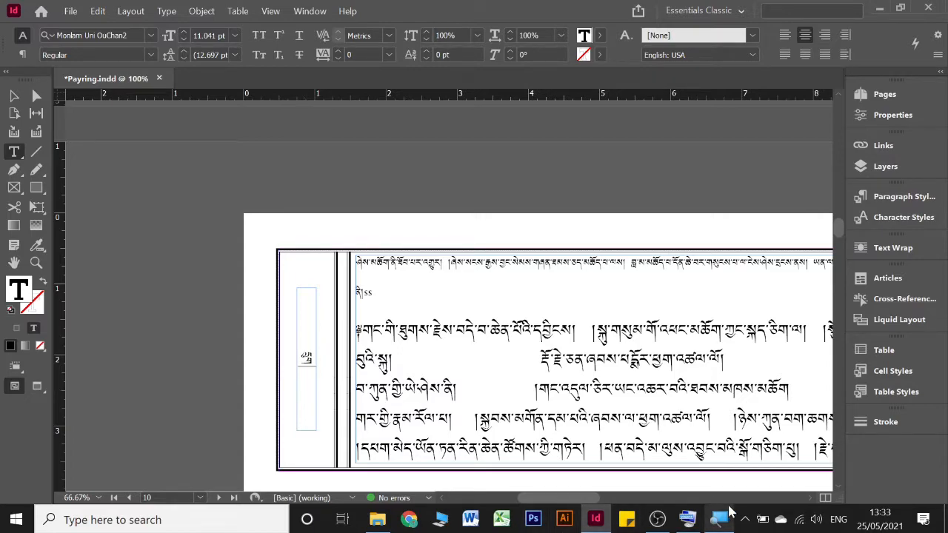
click(687, 522)
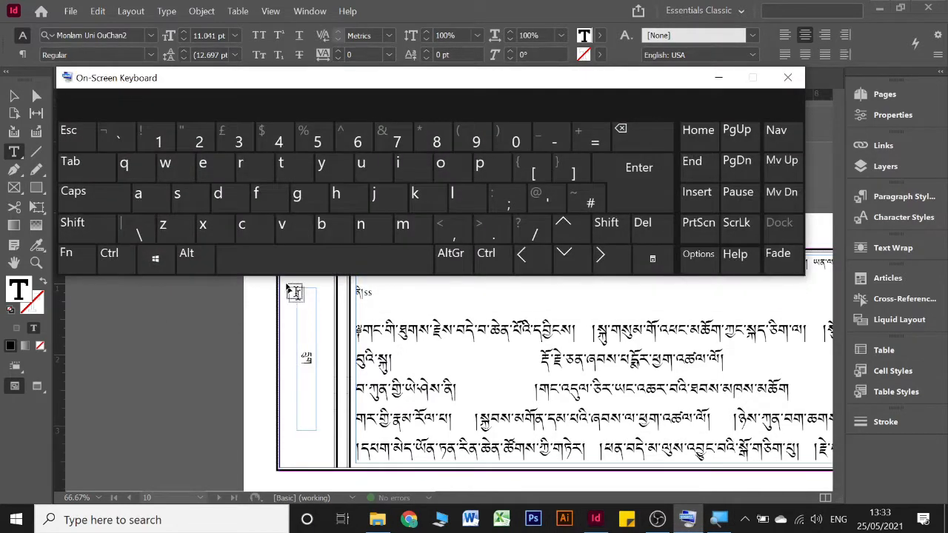
click(94, 228)
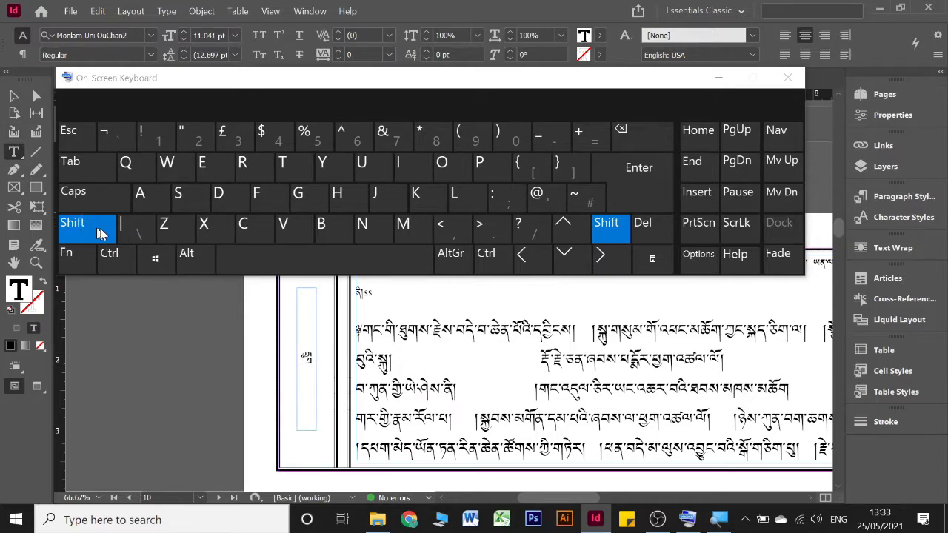
click(570, 255)
click(718, 77)
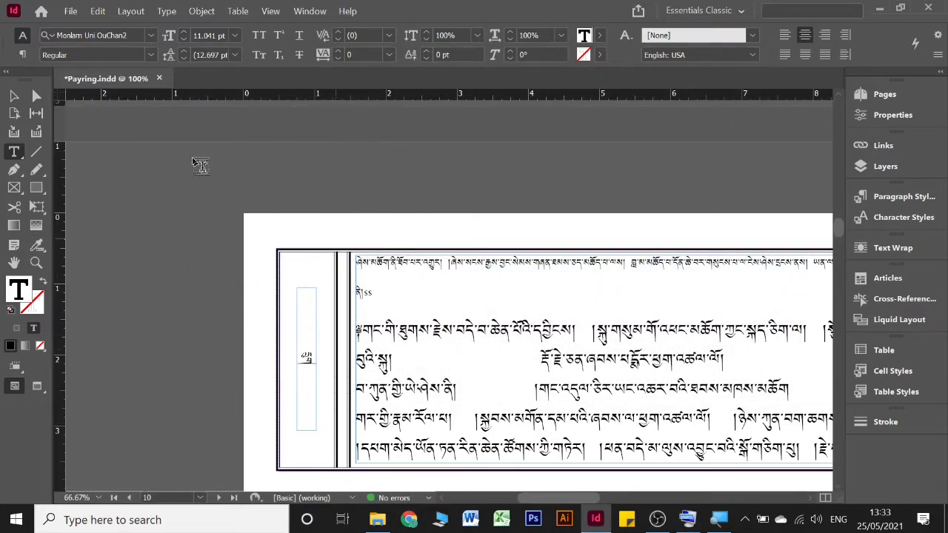
Step: Select all the body text in the story starting on page 2 and set its font size to 18 pt
scroll(572, 255, up, 6)
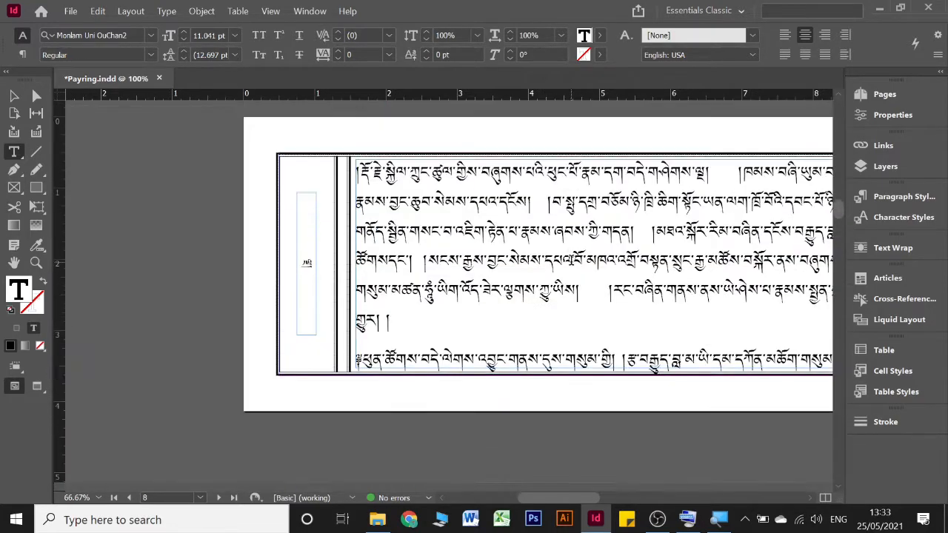
scroll(576, 251, up, 12)
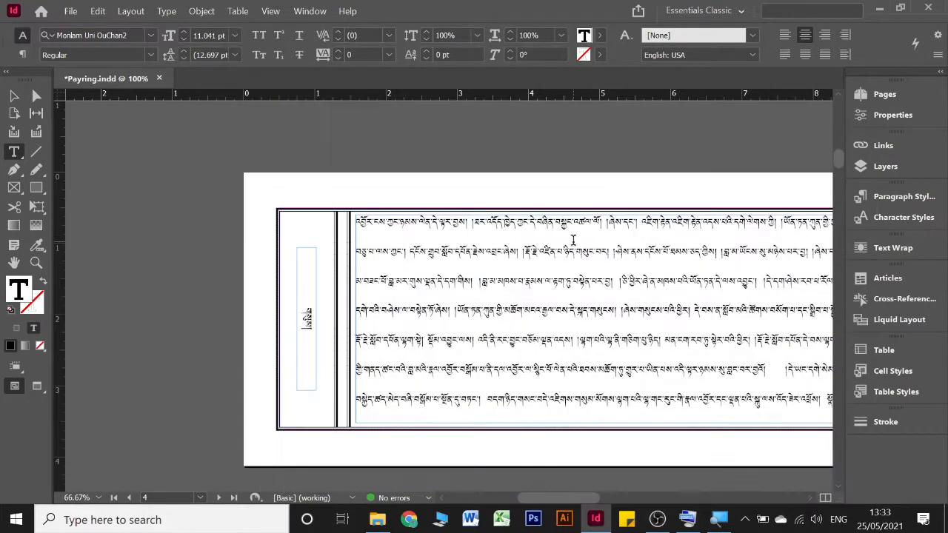
scroll(573, 240, up, 6)
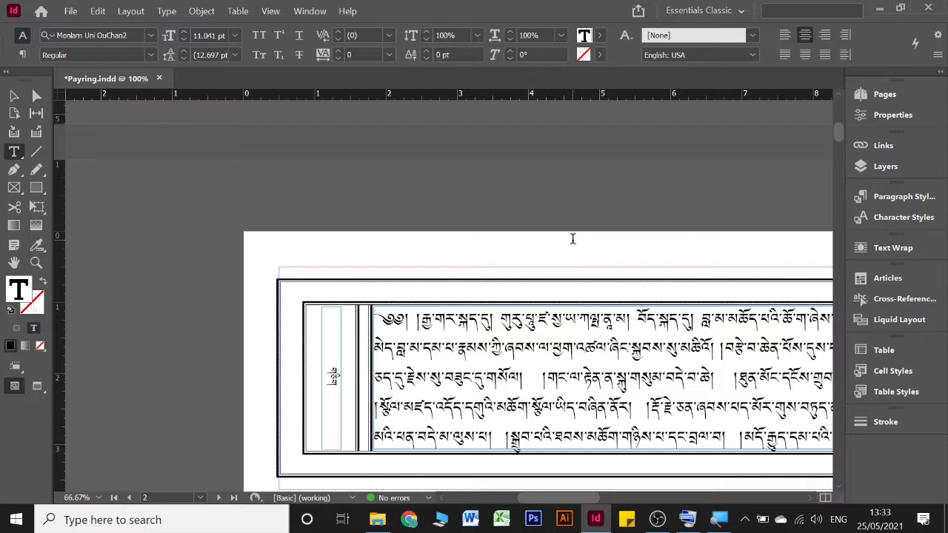
scroll(573, 238, right, 10)
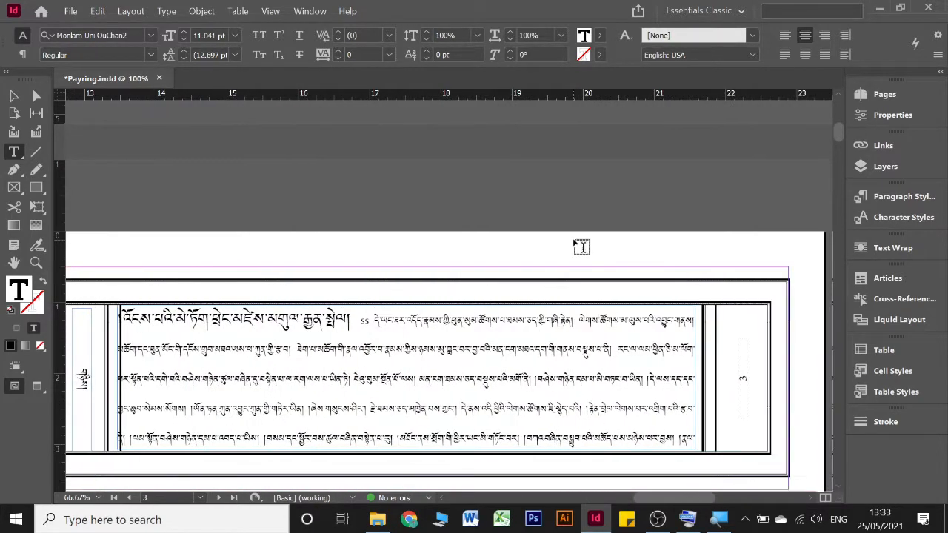
scroll(388, 304, down, 2)
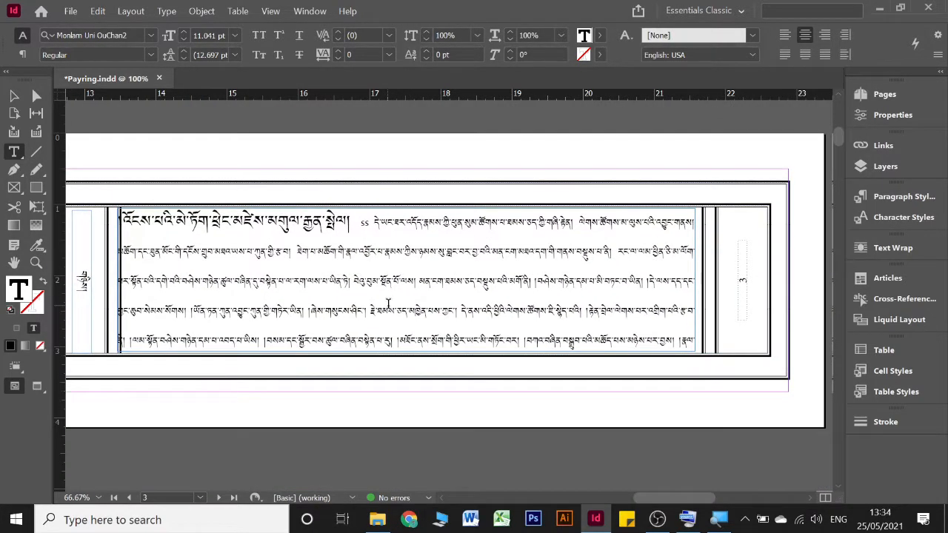
scroll(378, 291, left, 12)
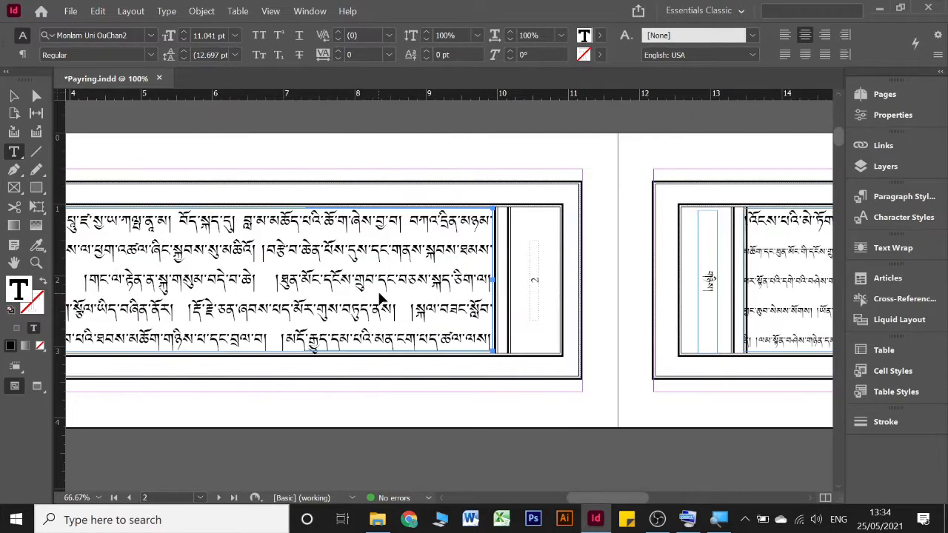
scroll(380, 296, right, 2)
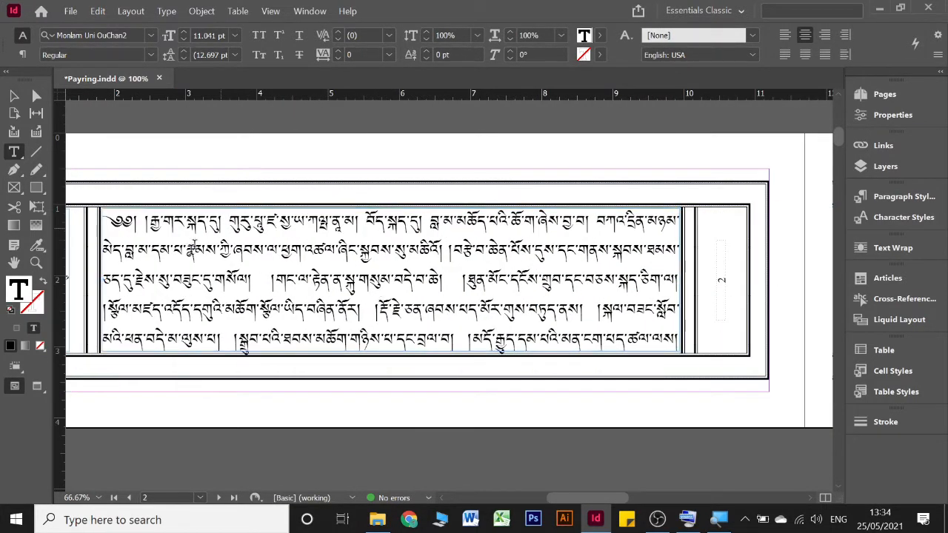
key(ctrl+a)
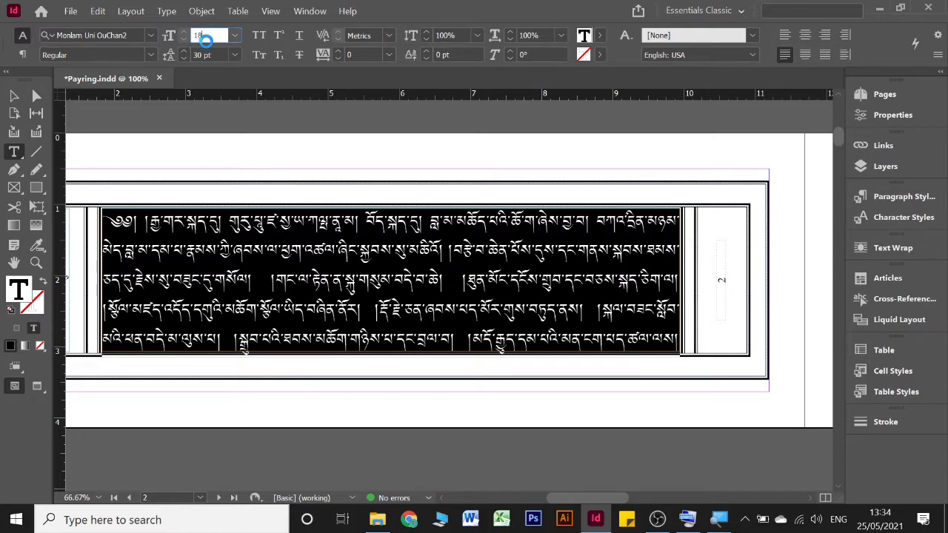
key(Return)
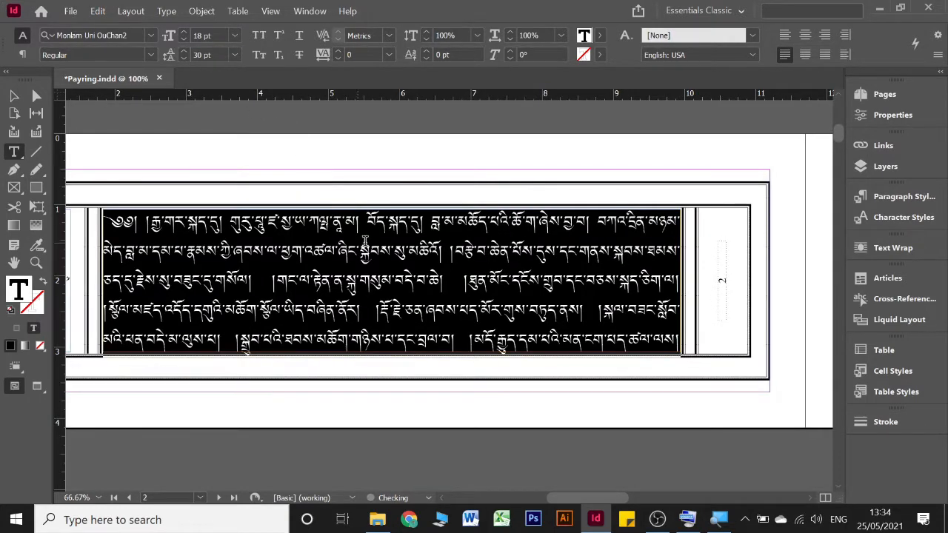
Step: Examine how the resized body text fills the frames on pages 2 to 4
scroll(435, 250, down, 3)
scroll(436, 251, down, 5)
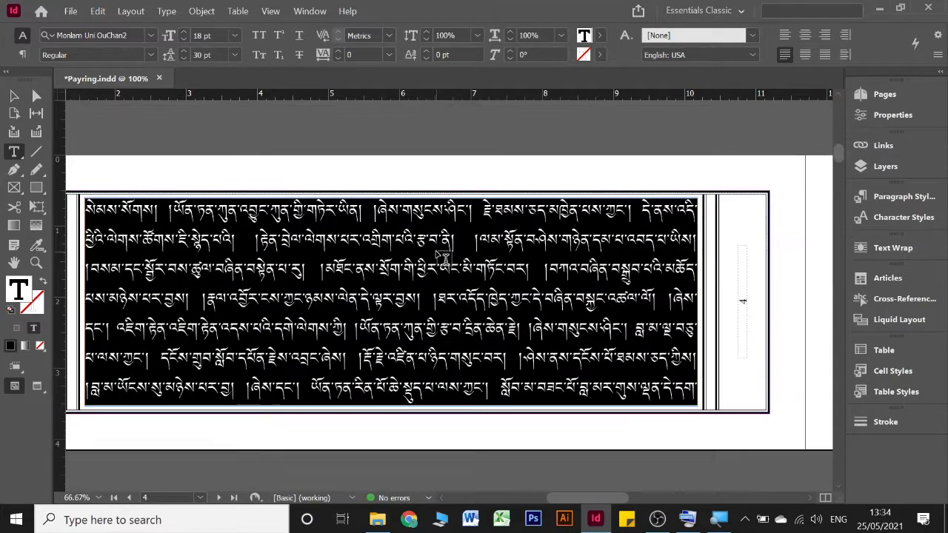
scroll(442, 256, up, 10)
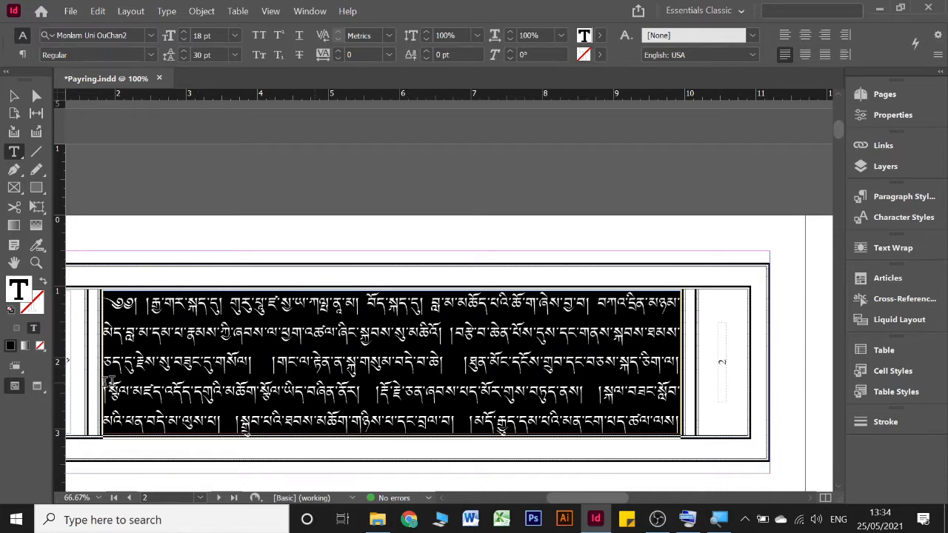
scroll(423, 357, down, 3)
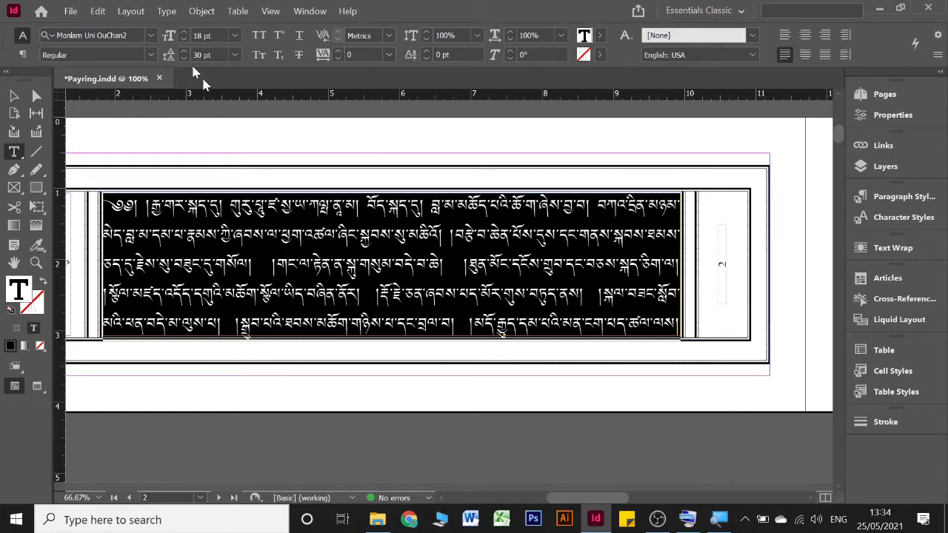
Step: Set the body text's justification letter spacing to a minimum of -5% and a maximum of 5%
click(396, 243)
scroll(495, 245, right, 8)
scroll(497, 250, right, 2)
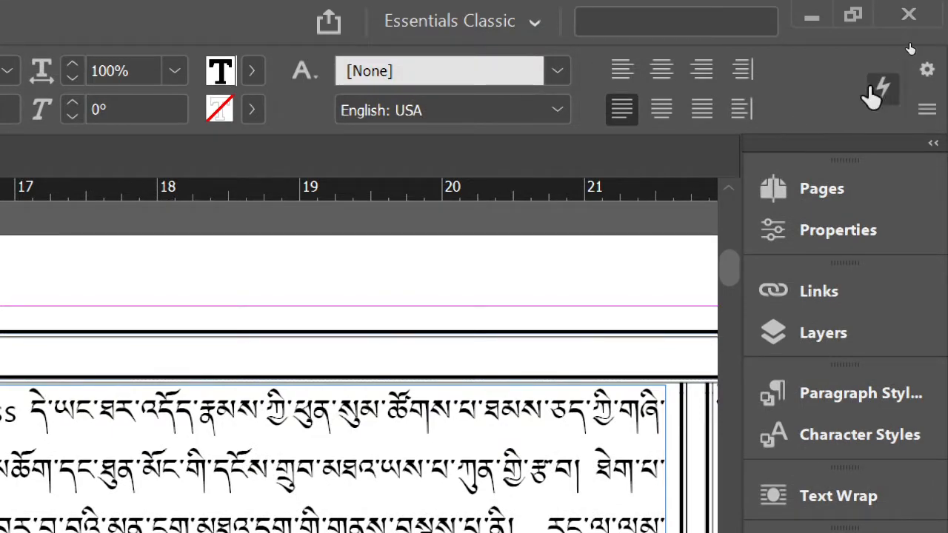
click(927, 115)
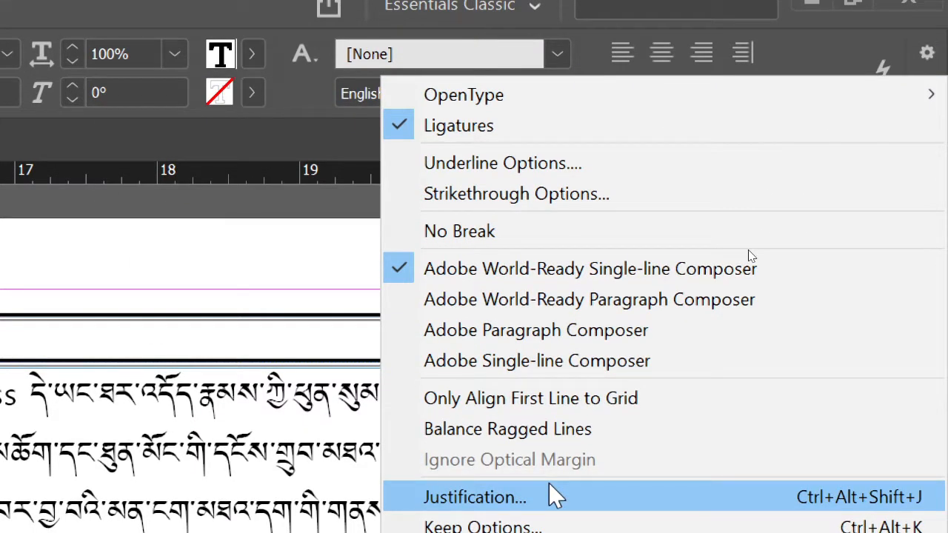
click(552, 497)
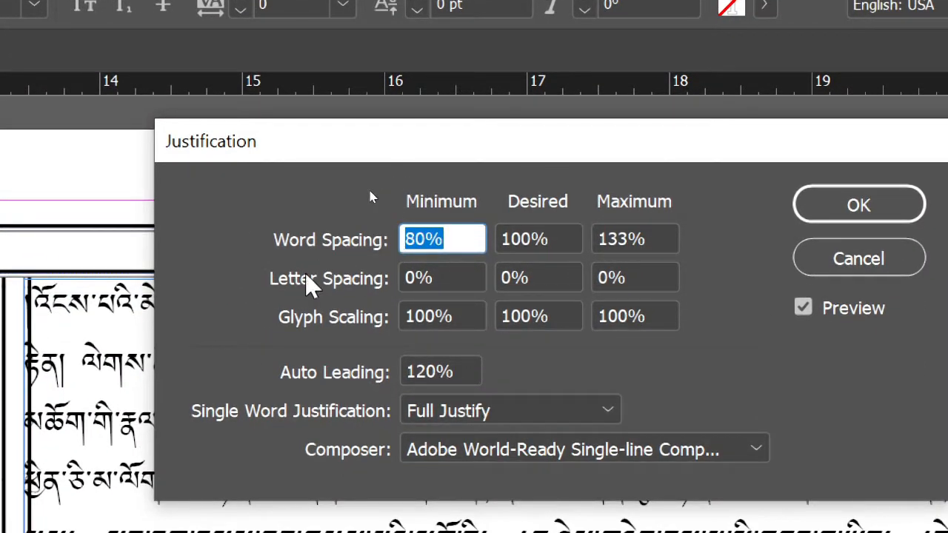
click(451, 277)
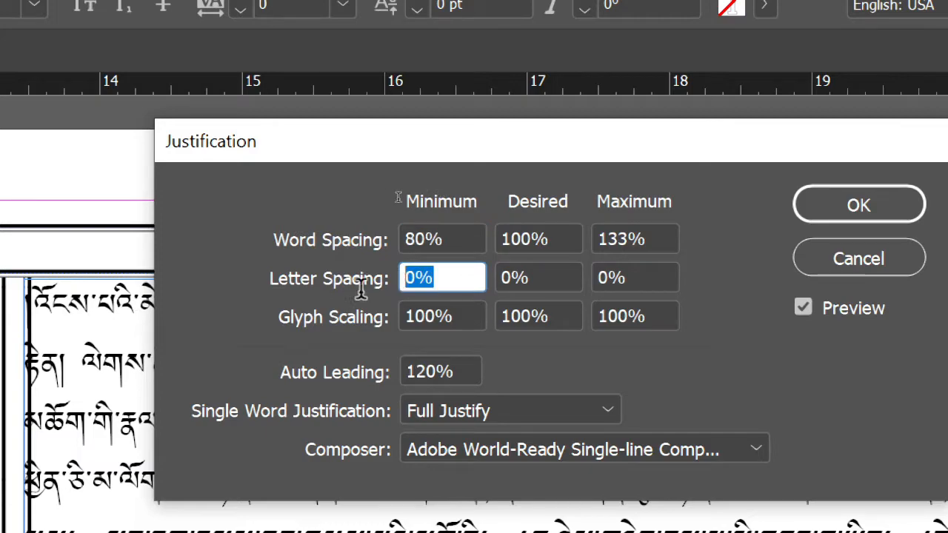
text(-5)
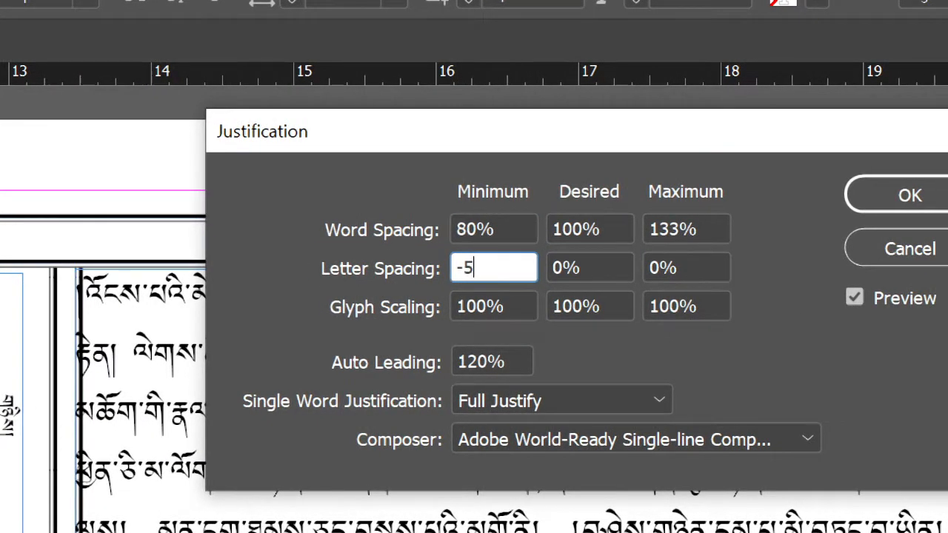
key(Tab)
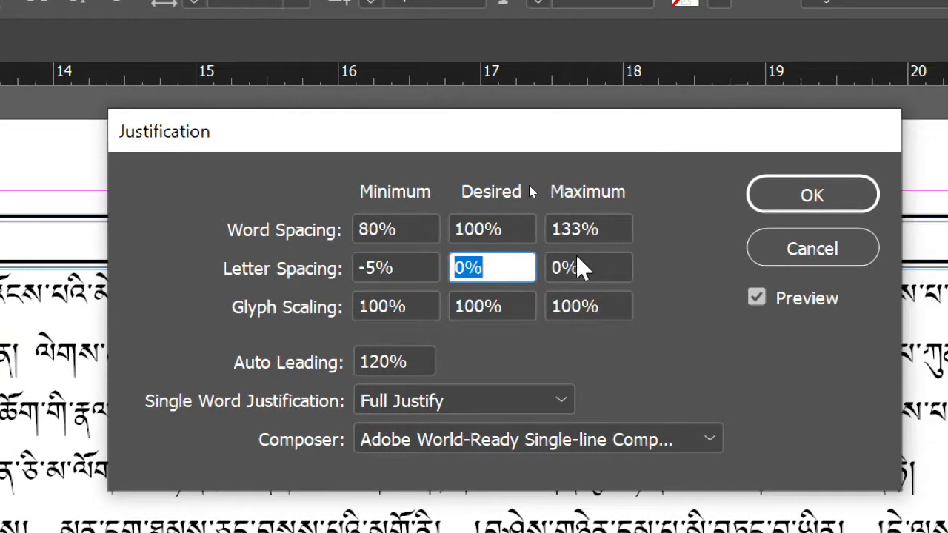
click(666, 268)
text(5)
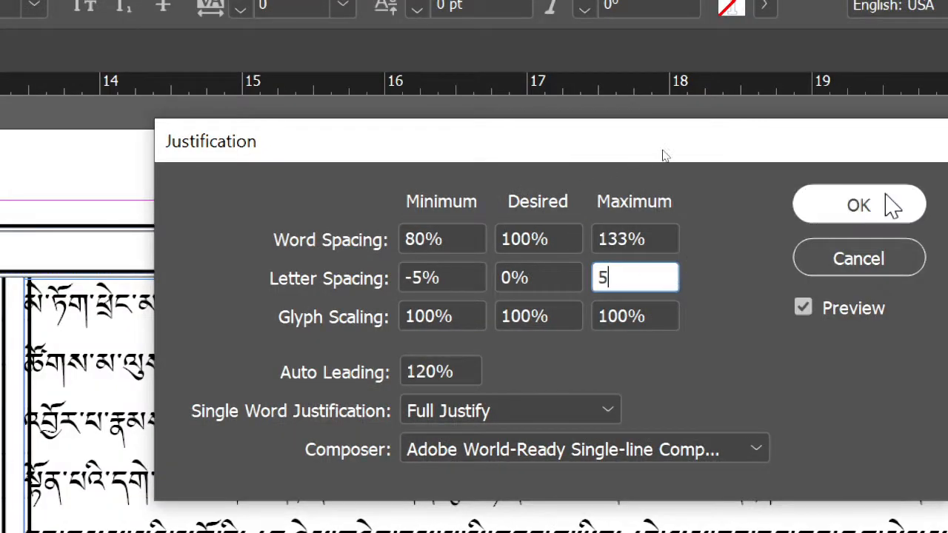
key(Return)
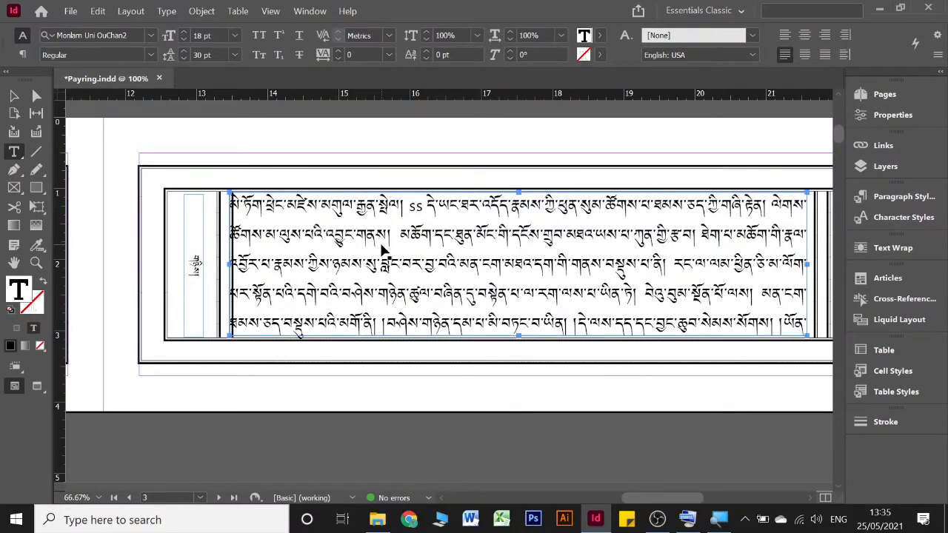
Step: Nudge page 3's body text frame slightly to the right so it sits inside its border lines, and deselect it
scroll(381, 243, left, 5)
scroll(384, 250, right, 6)
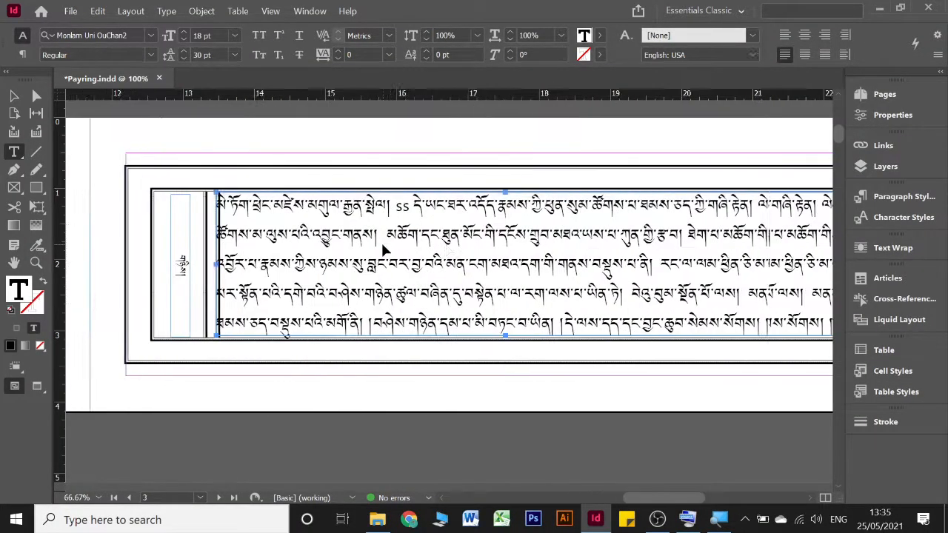
click(13, 96)
key(Right)
key(Right)
key(Right)
key(Right)
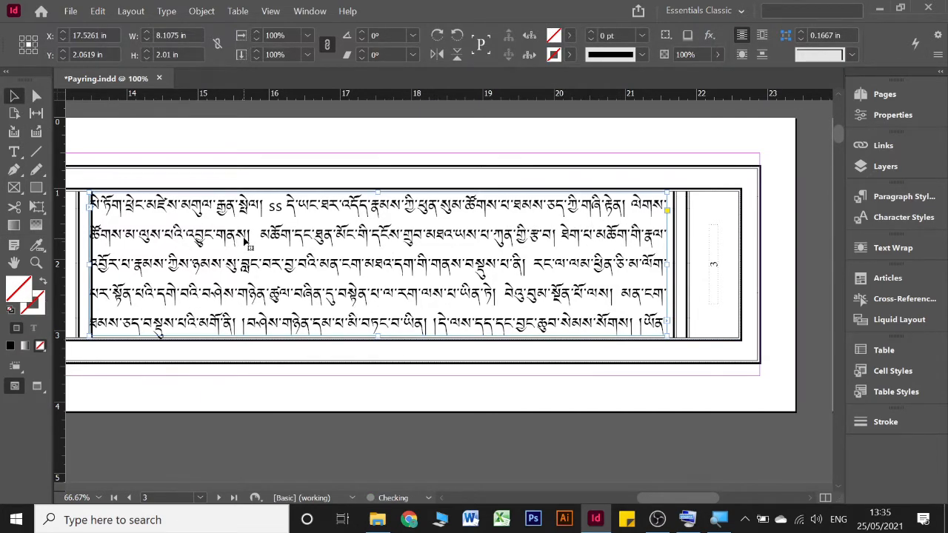
key(Right)
key(Right)
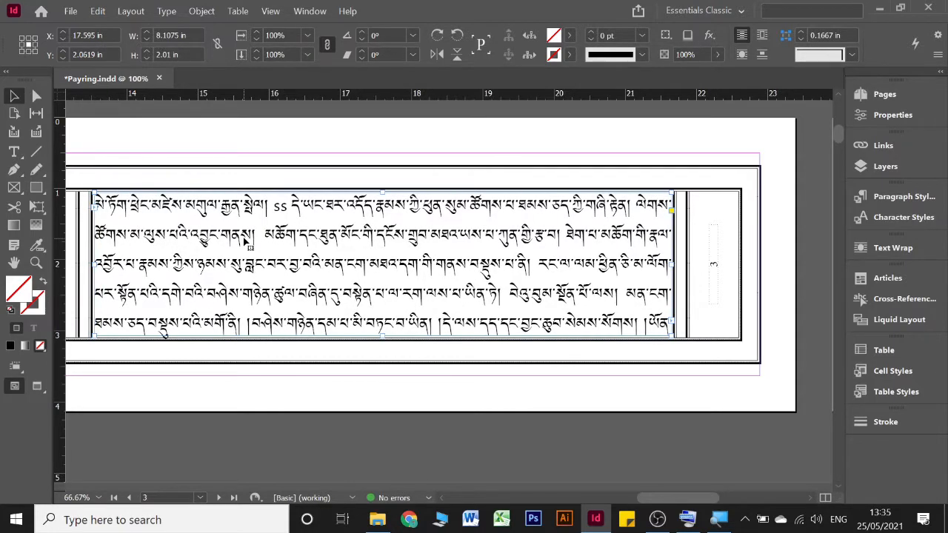
click(224, 134)
Step: Create a paragraph style named head from the title text on page 1
scroll(224, 133, left, 10)
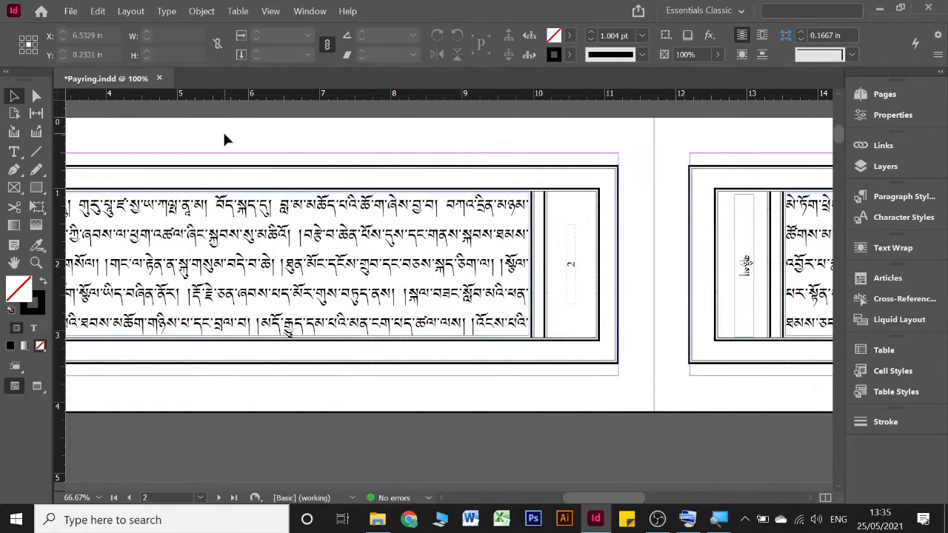
scroll(496, 303, down, 10)
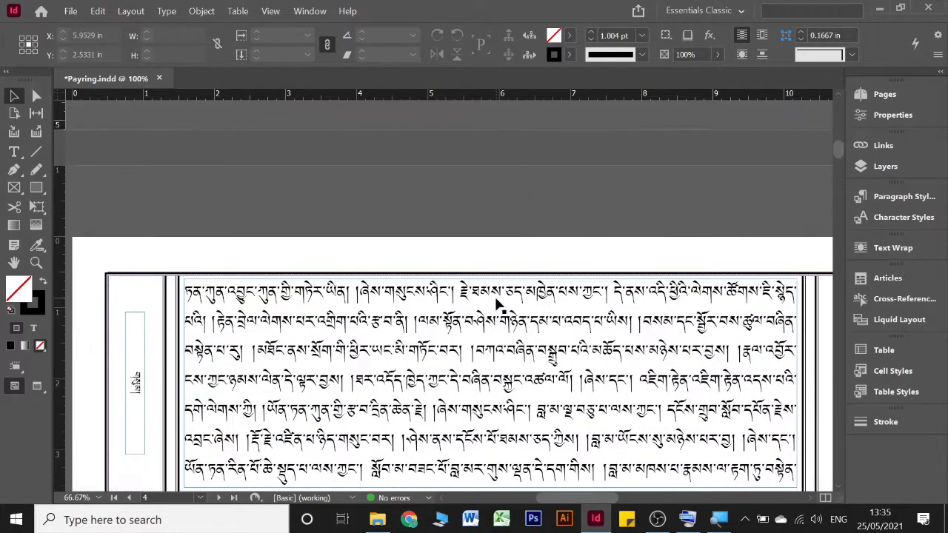
scroll(497, 304, down, 10)
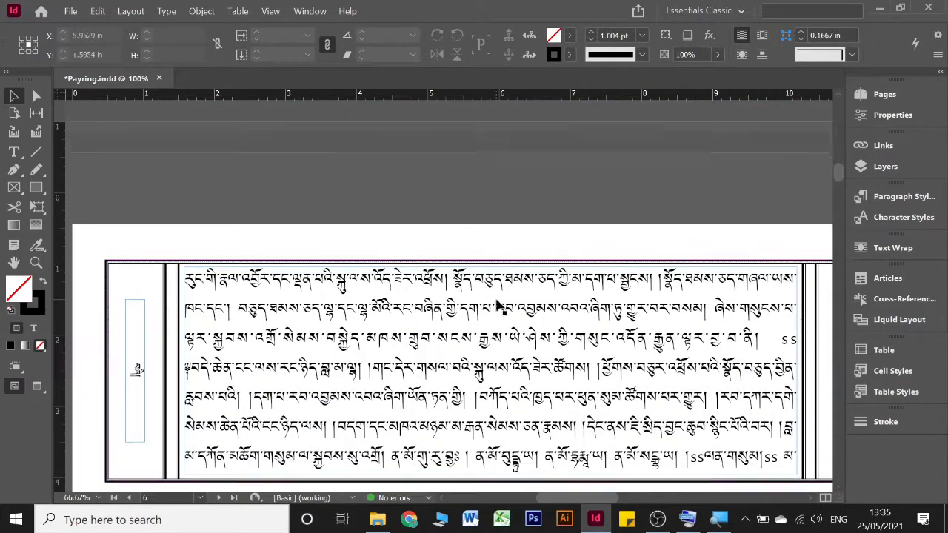
scroll(497, 303, up, 20)
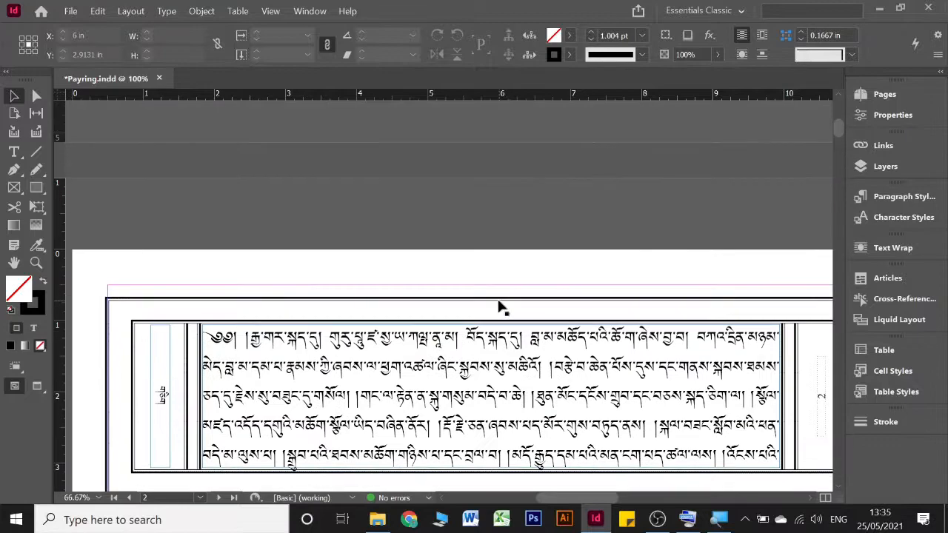
scroll(496, 303, right, 15)
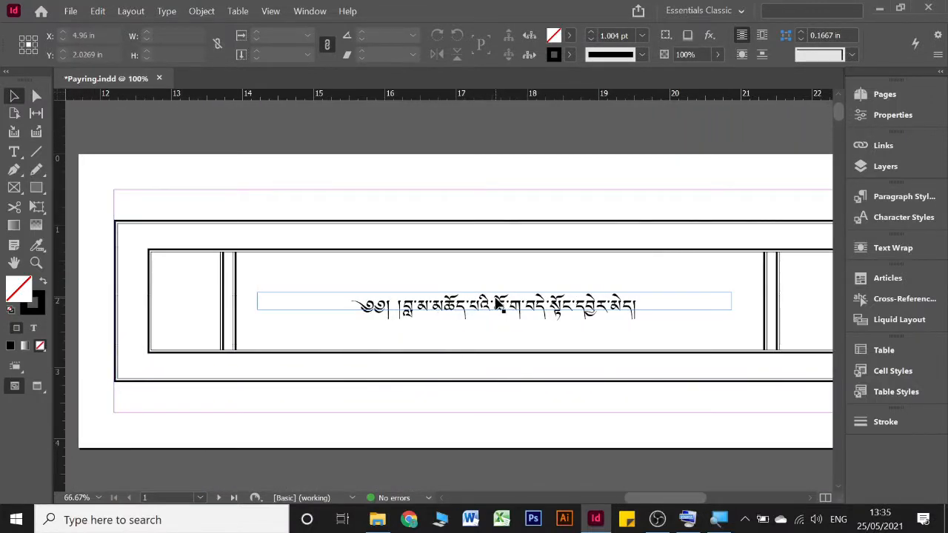
double_click(450, 311)
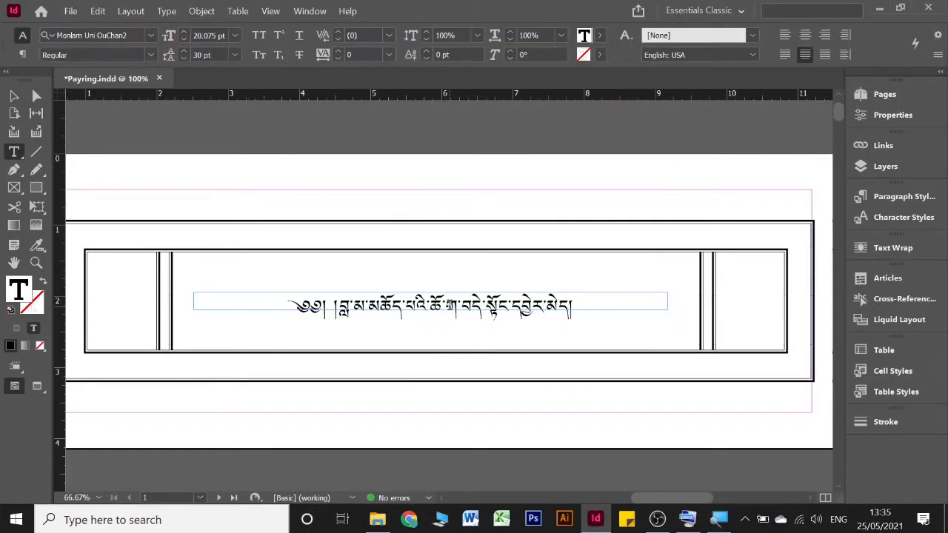
key(ctrl+a)
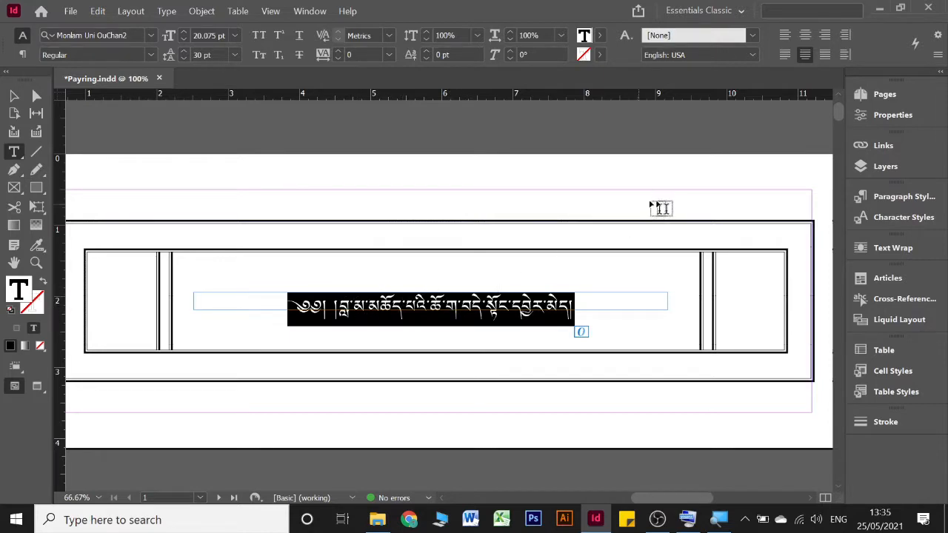
click(872, 201)
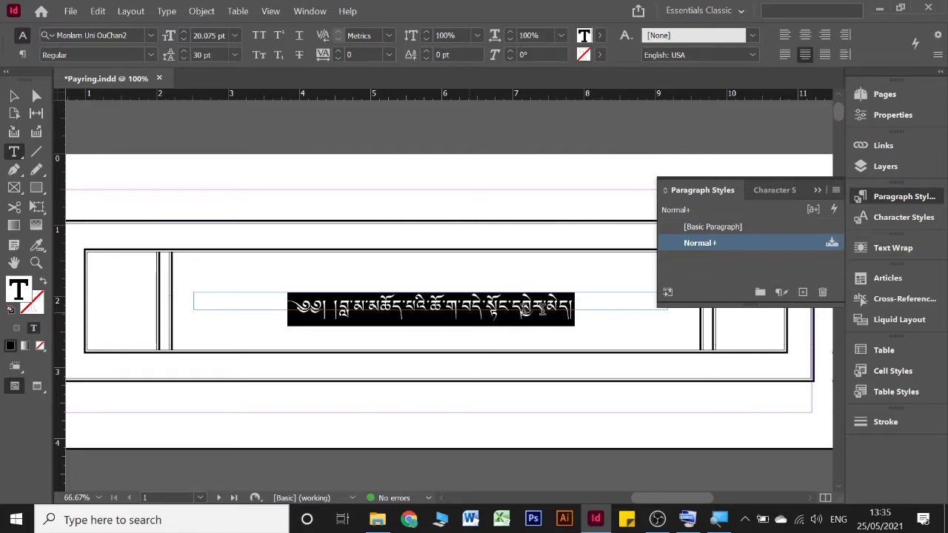
click(802, 293)
click(719, 263)
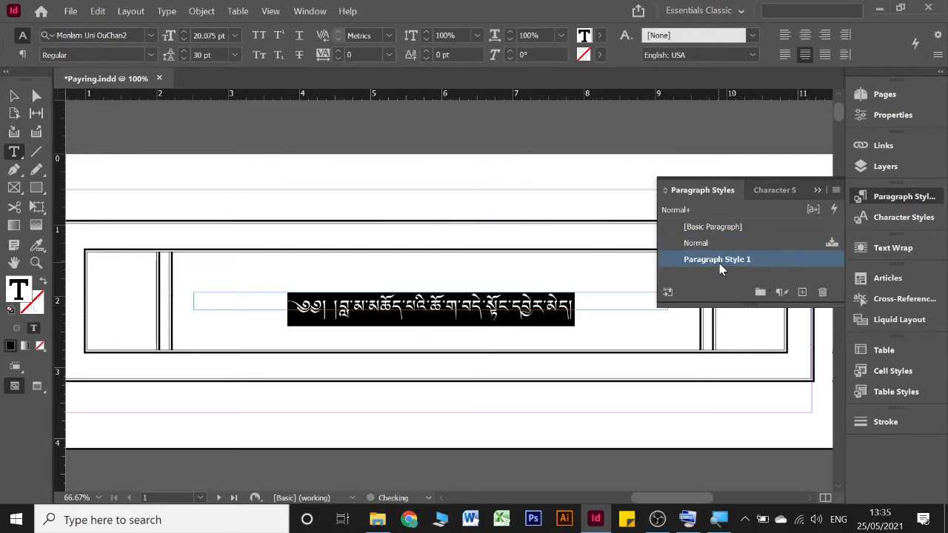
double_click(719, 263)
text(head)
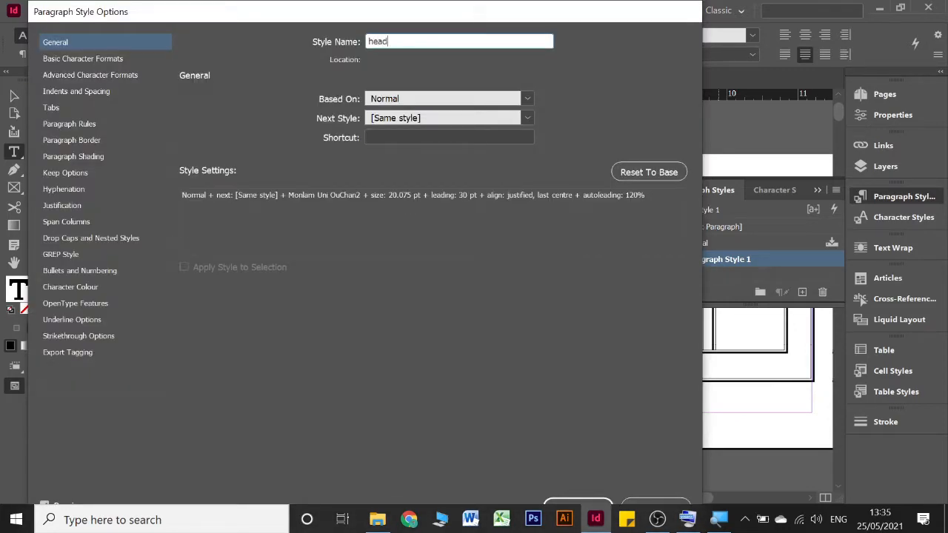
key(Return)
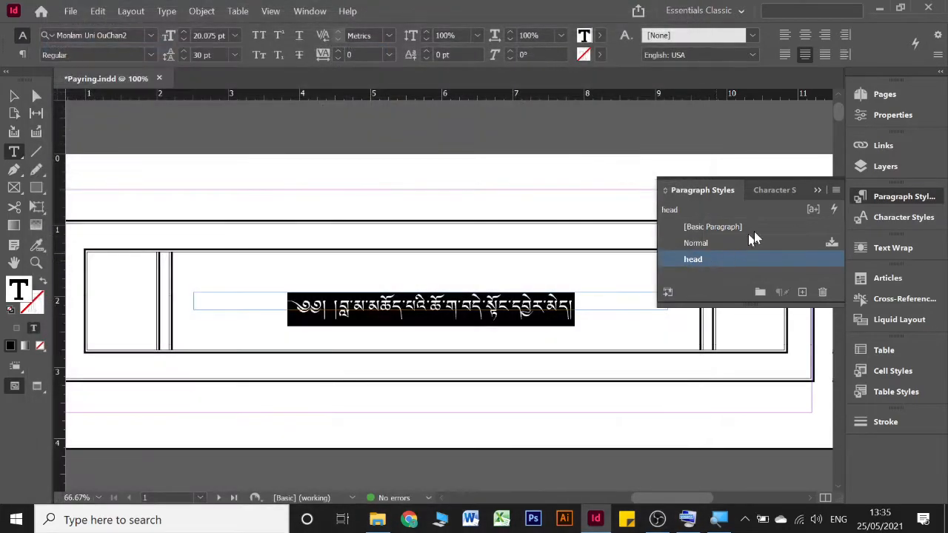
click(817, 191)
Step: Select all the body text in the story starting on page 2 and create a paragraph style named Body from it
scroll(494, 310, down, 3)
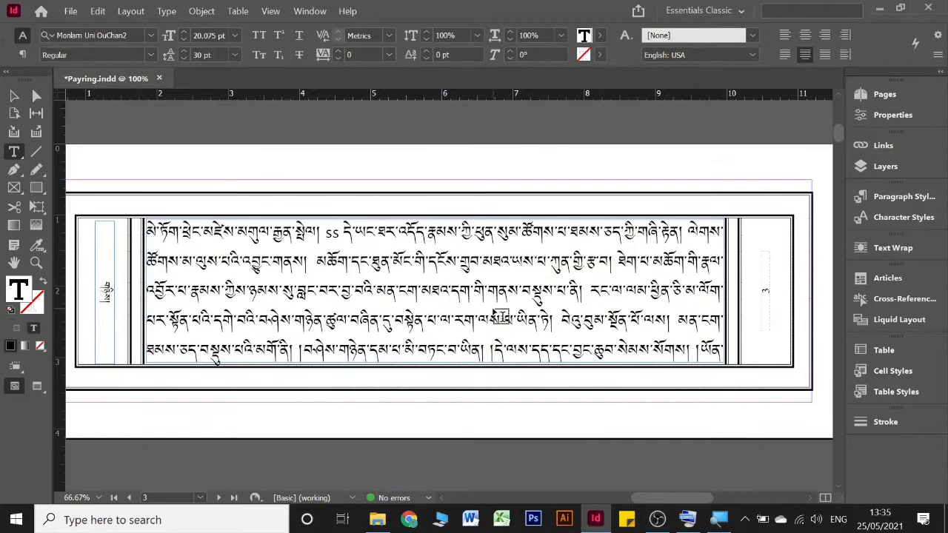
scroll(494, 311, left, 2)
scroll(495, 314, left, 5)
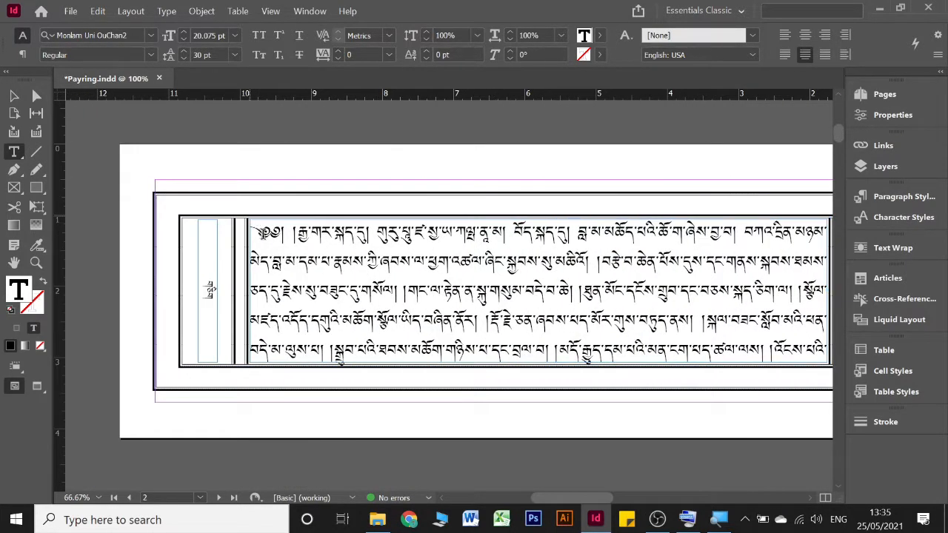
click(262, 236)
key(ctrl+a)
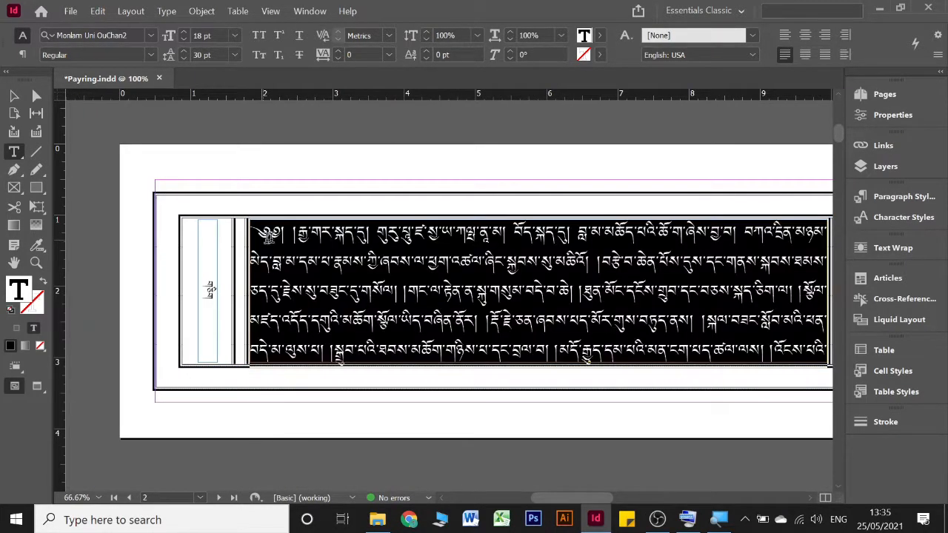
click(902, 216)
click(902, 198)
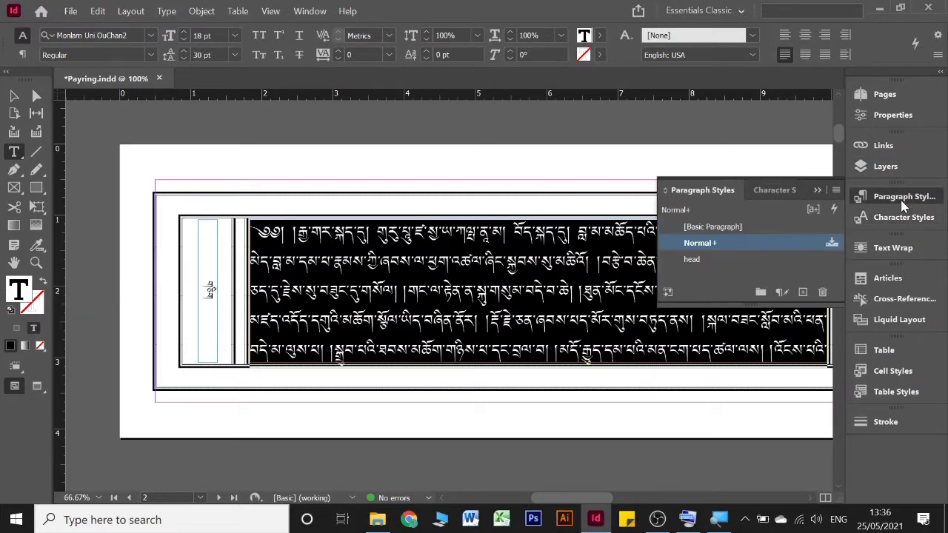
click(802, 292)
click(709, 259)
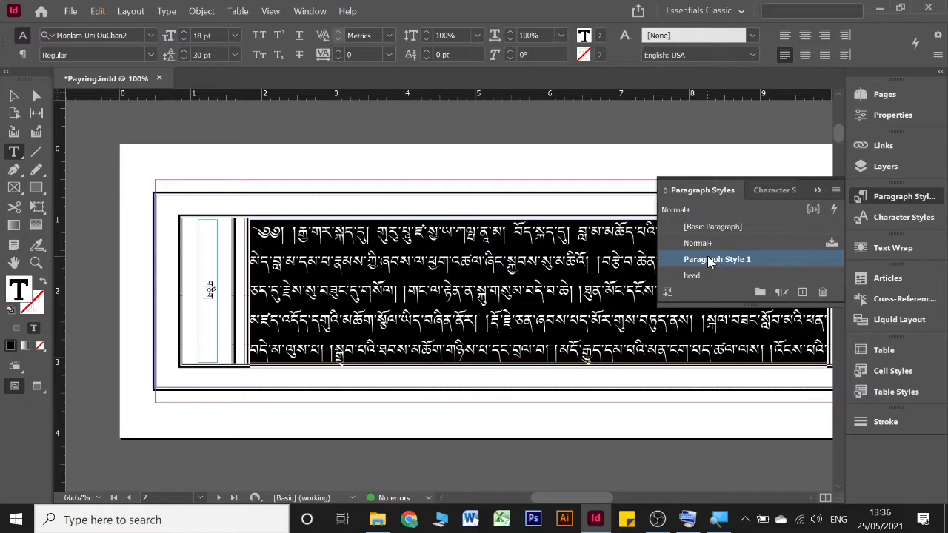
double_click(709, 259)
text(Bo)
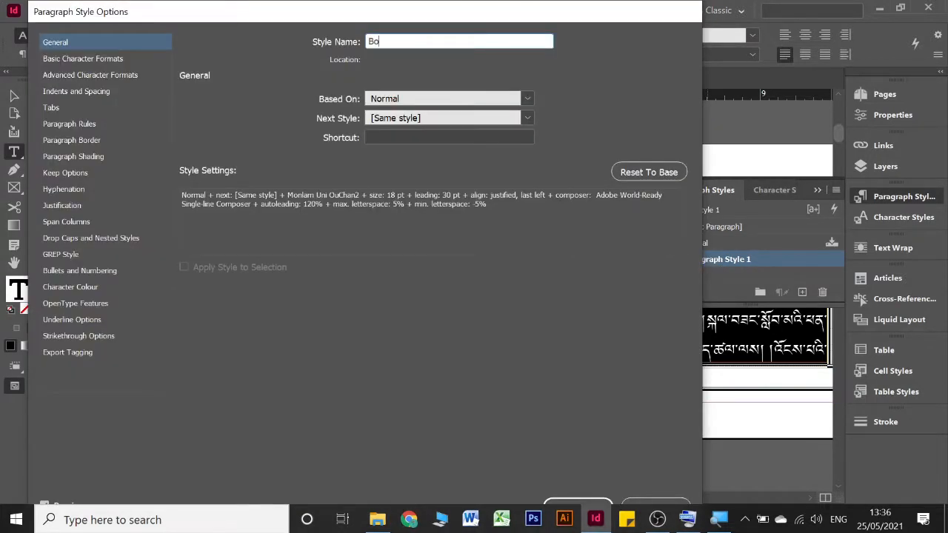
text(dy)
key(Return)
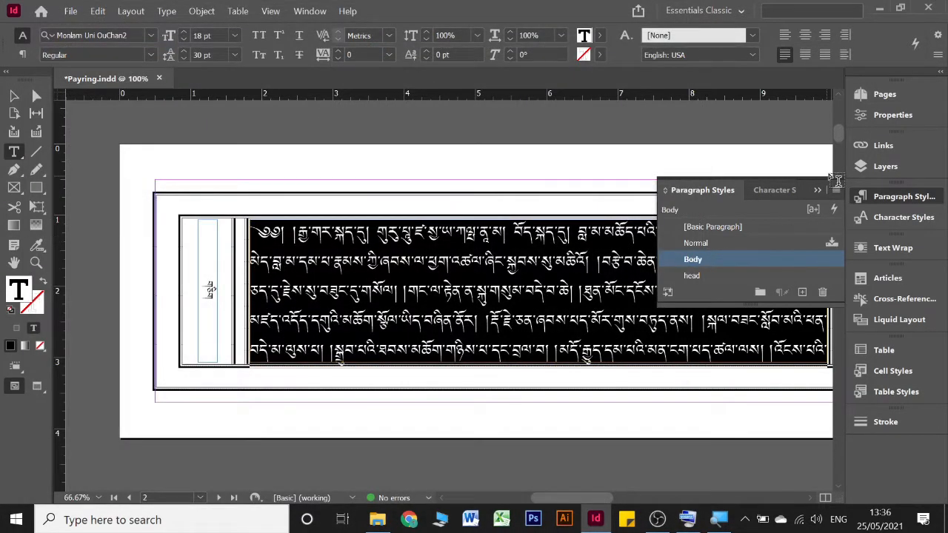
click(819, 191)
Step: Delete the ss marker from the first line of page 3's body text
scroll(534, 285, right, 3)
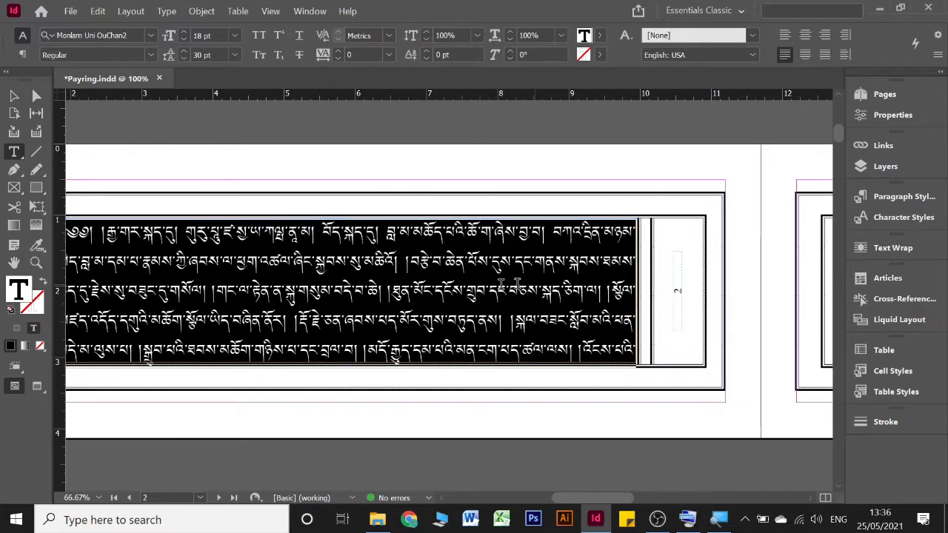
click(488, 285)
scroll(488, 285, right, 10)
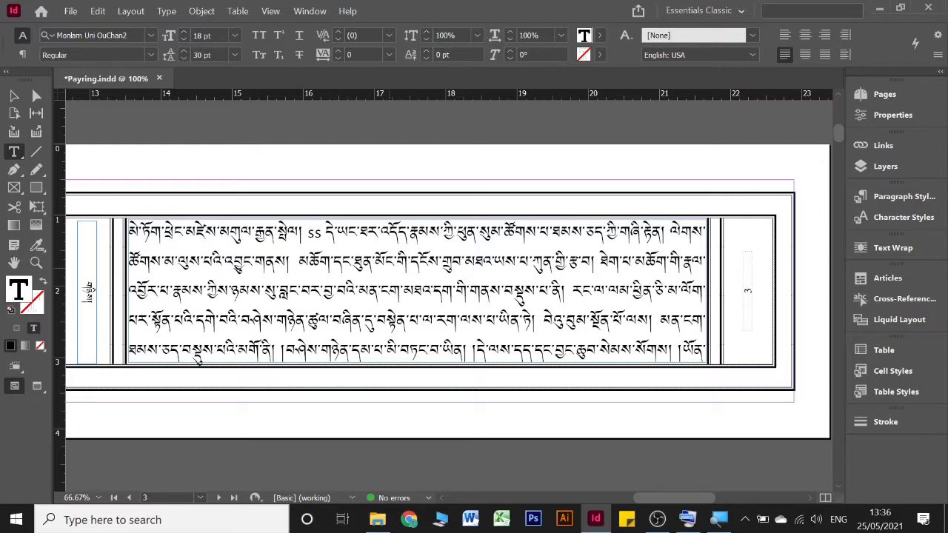
key(BackSpace)
key(BackSpace)
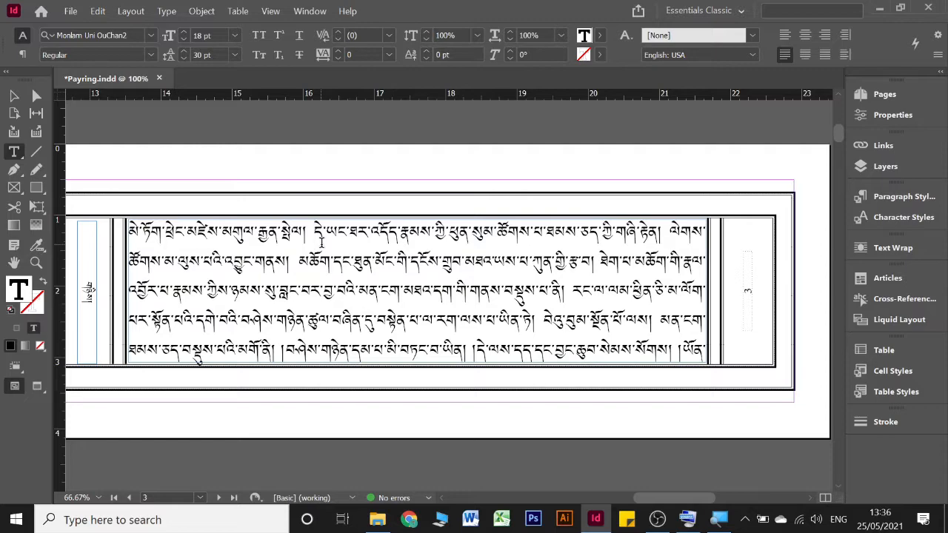
Step: Apply superscript to the text from the deleted marker's place on page 3 up to the ss marker in page 6's third line
scroll(321, 241, down, 1)
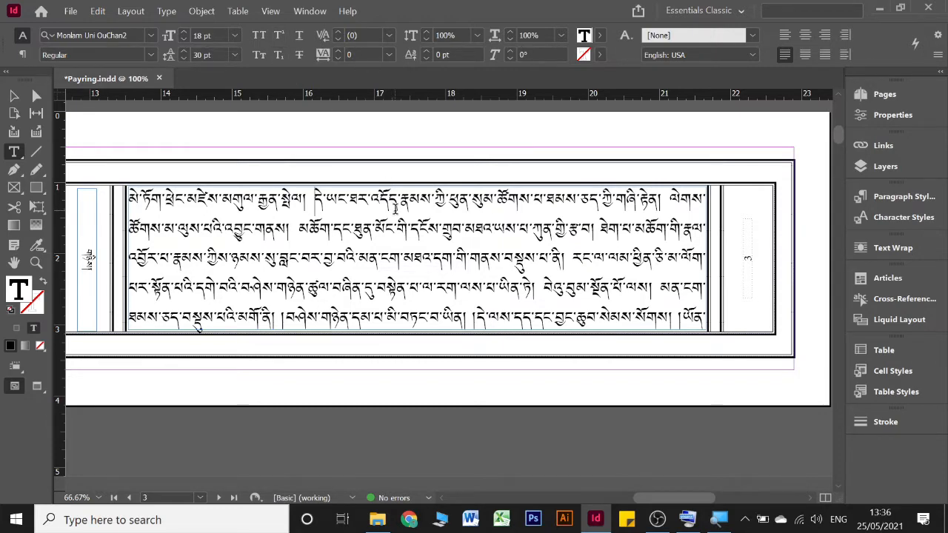
scroll(393, 256, down, 10)
scroll(393, 256, left, 5)
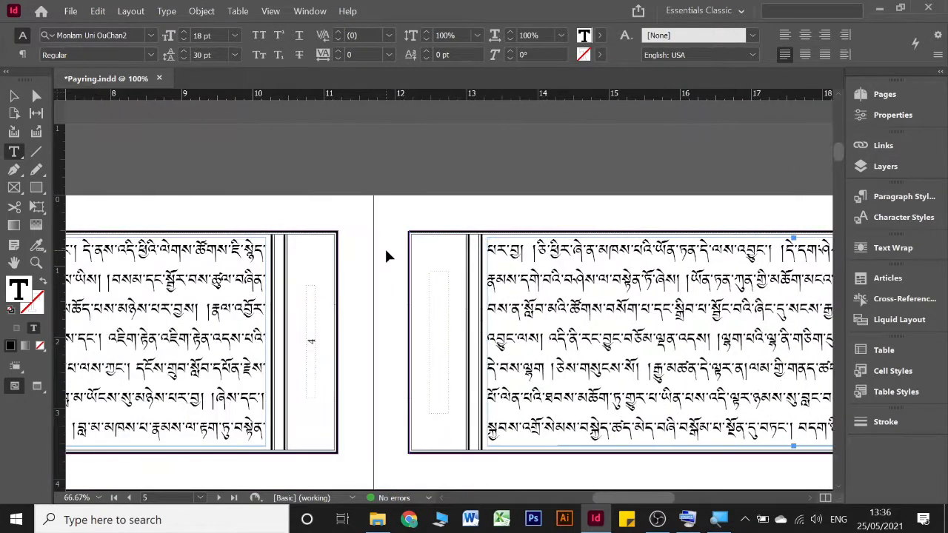
scroll(385, 249, up, 3)
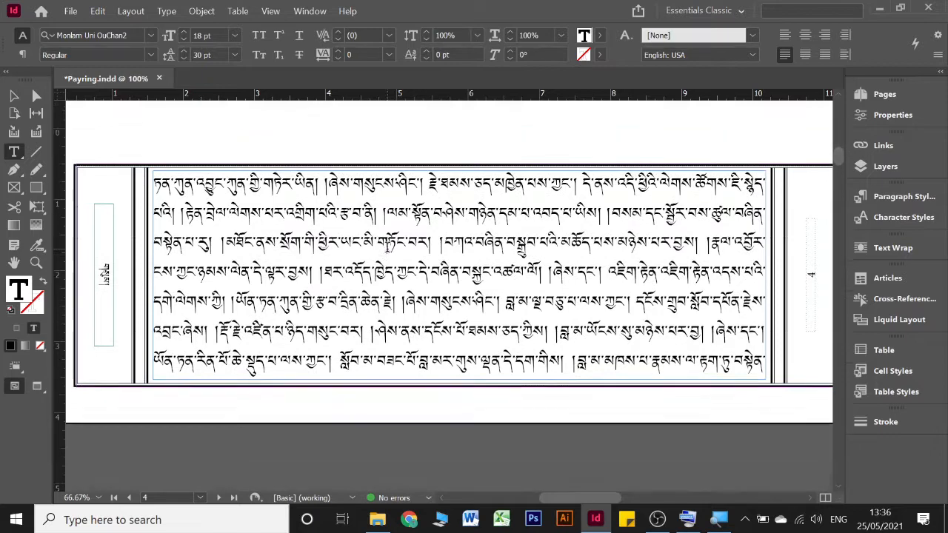
scroll(385, 248, down, 2)
scroll(385, 248, right, 4)
scroll(386, 247, right, 7)
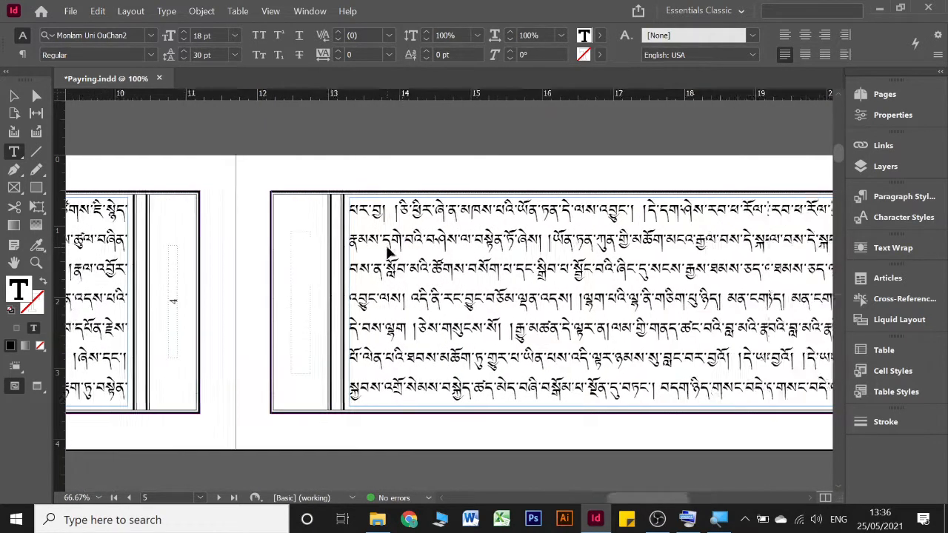
click(386, 247)
scroll(387, 248, down, 5)
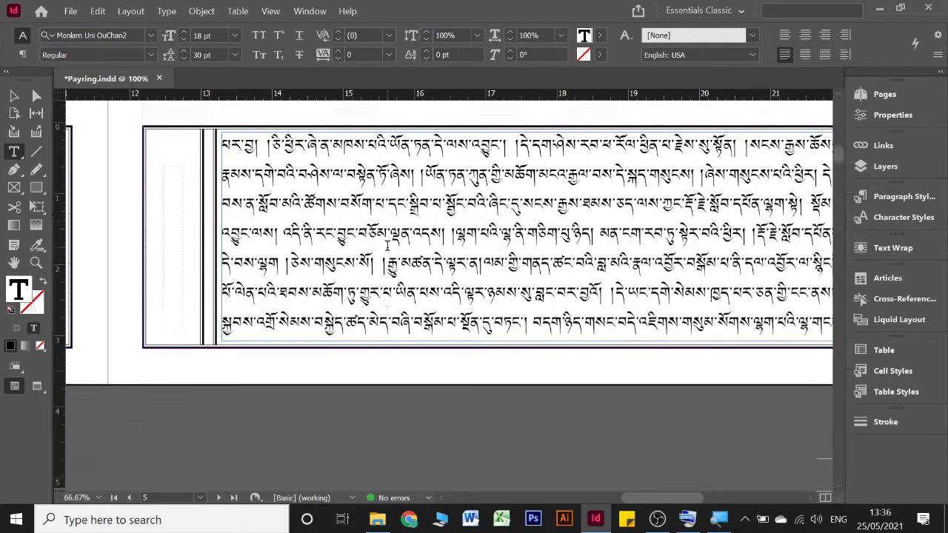
scroll(391, 253, left, 4)
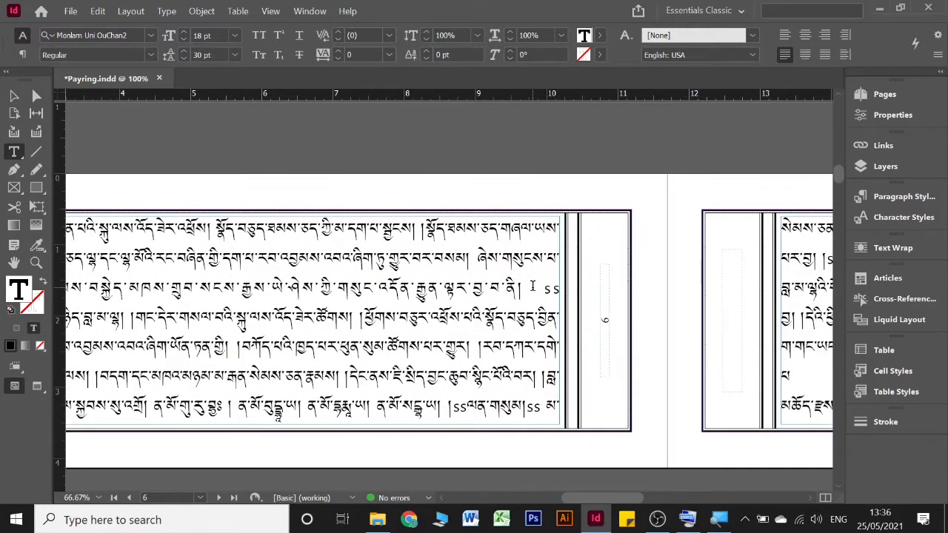
shift+click(533, 286)
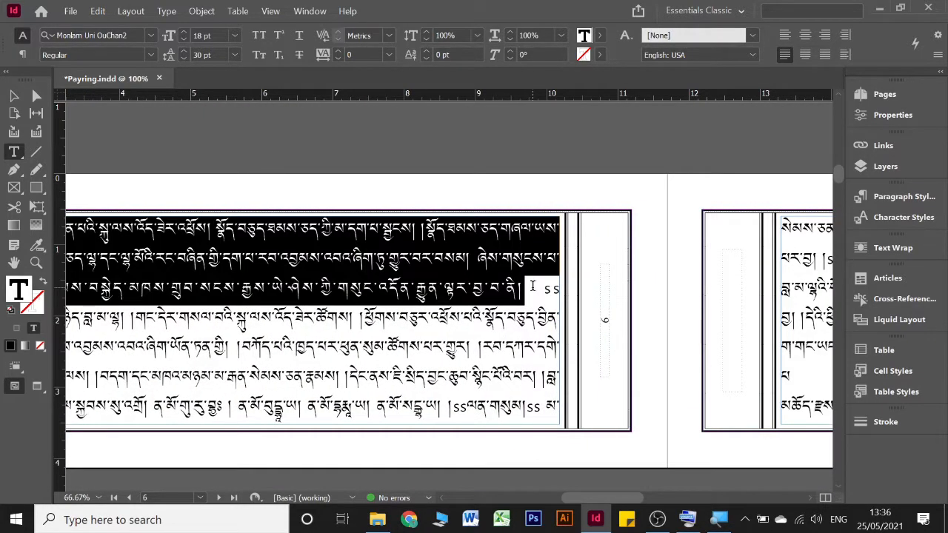
click(275, 37)
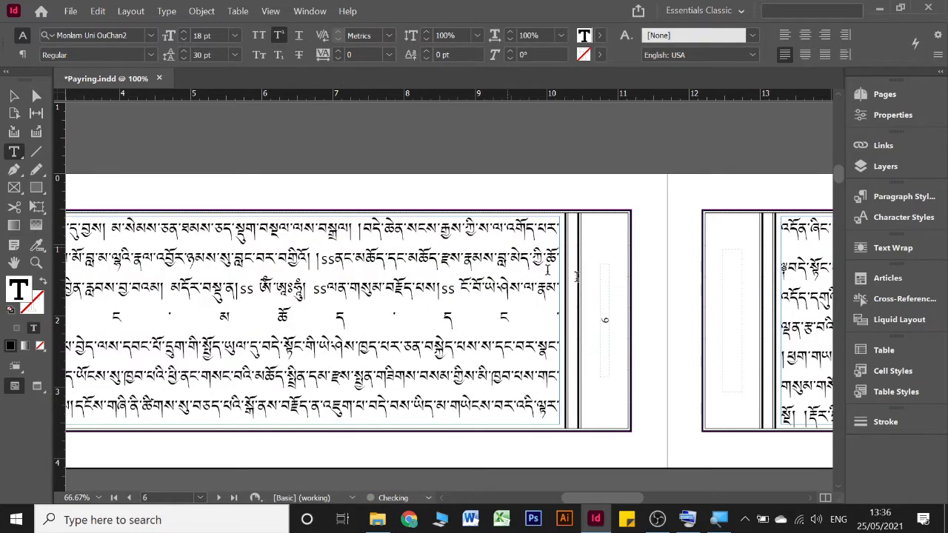
Step: Examine the superscripted passage on pages 3 and 4
scroll(634, 270, up, 6)
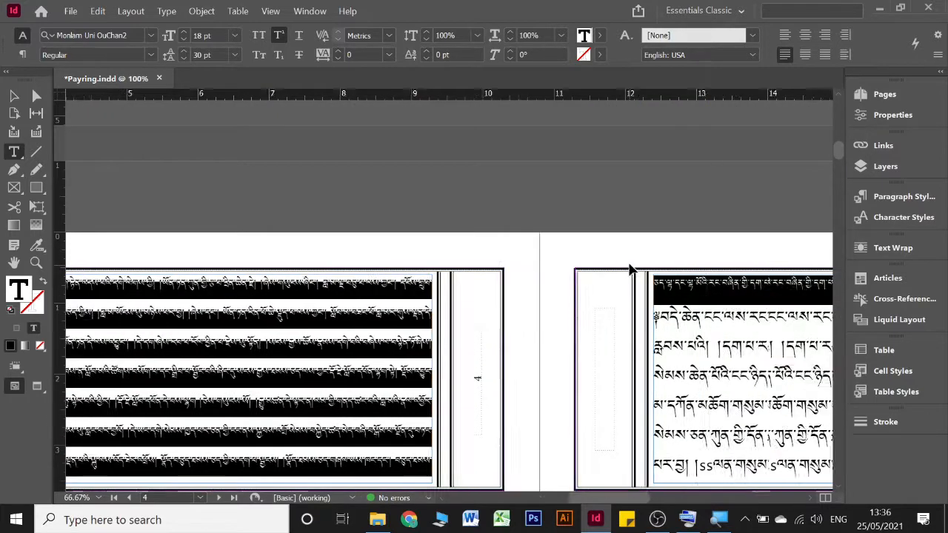
scroll(629, 271, up, 6)
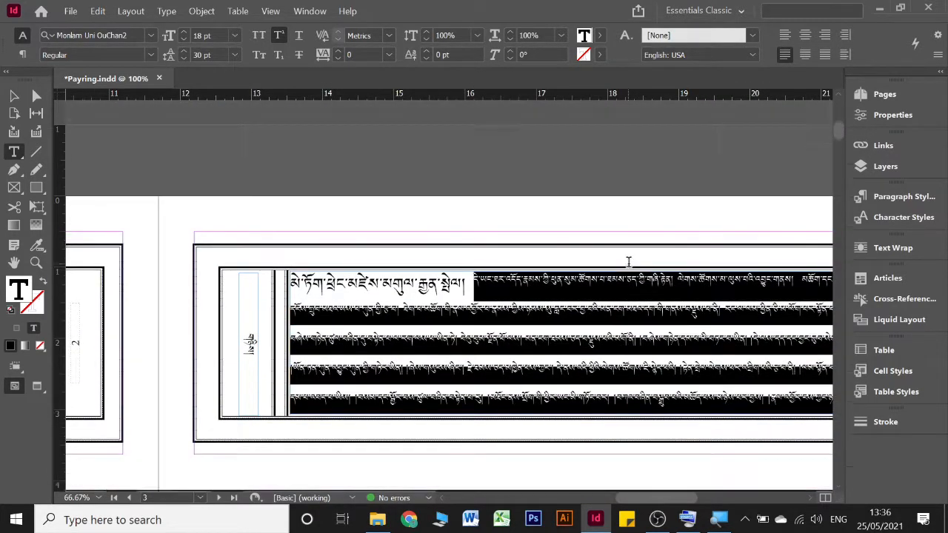
scroll(629, 262, down, 1)
scroll(420, 292, right, 4)
scroll(420, 292, up, 1)
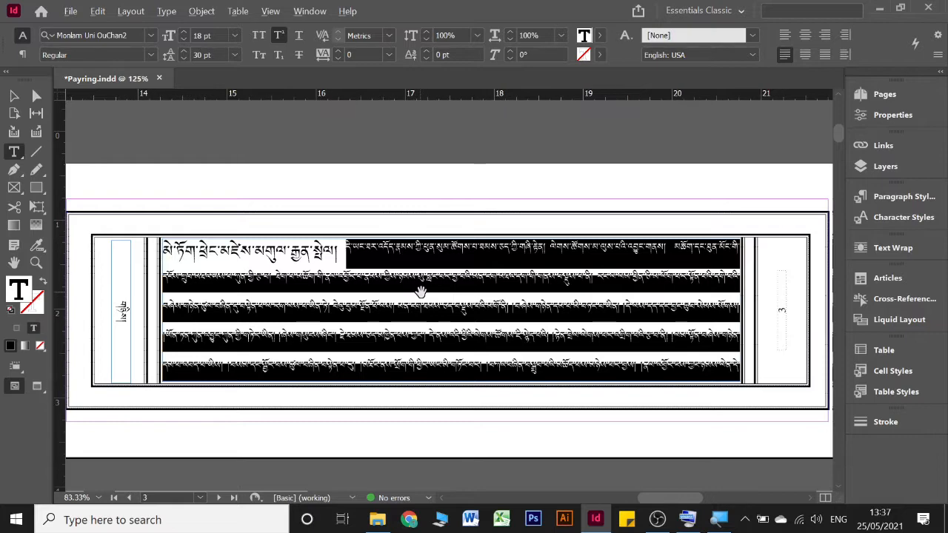
Step: Set the baseline shift of the selected superscript passage to -5 pt
scroll(421, 292, up, 2)
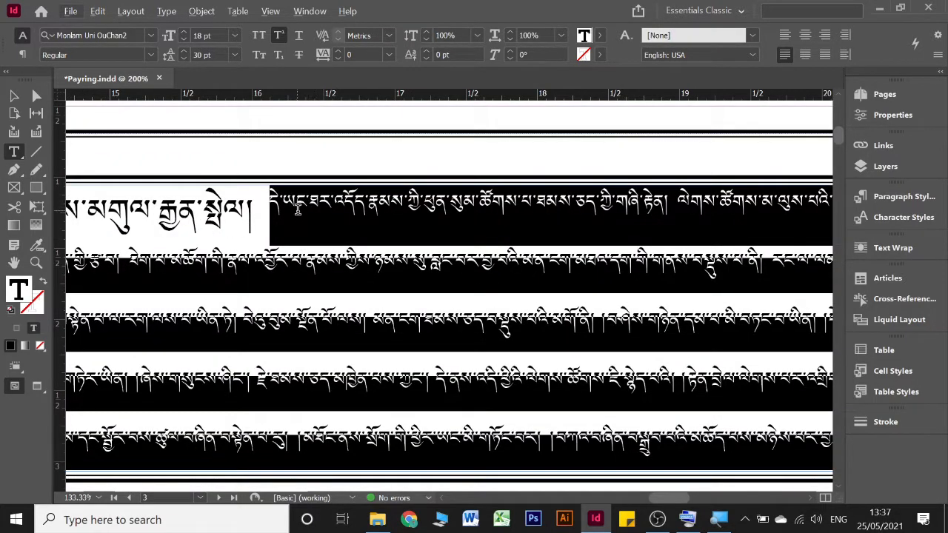
click(279, 36)
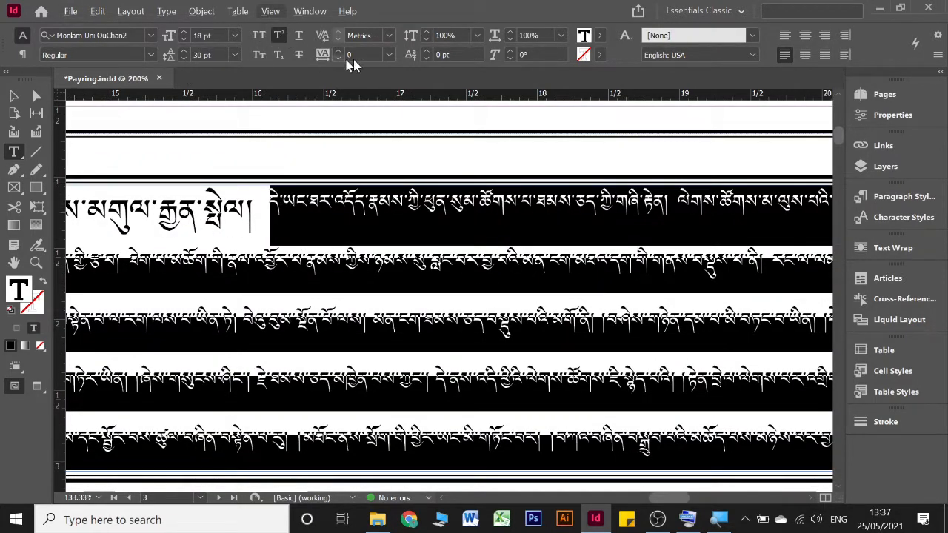
click(426, 59)
click(426, 59)
click(423, 59)
click(423, 59)
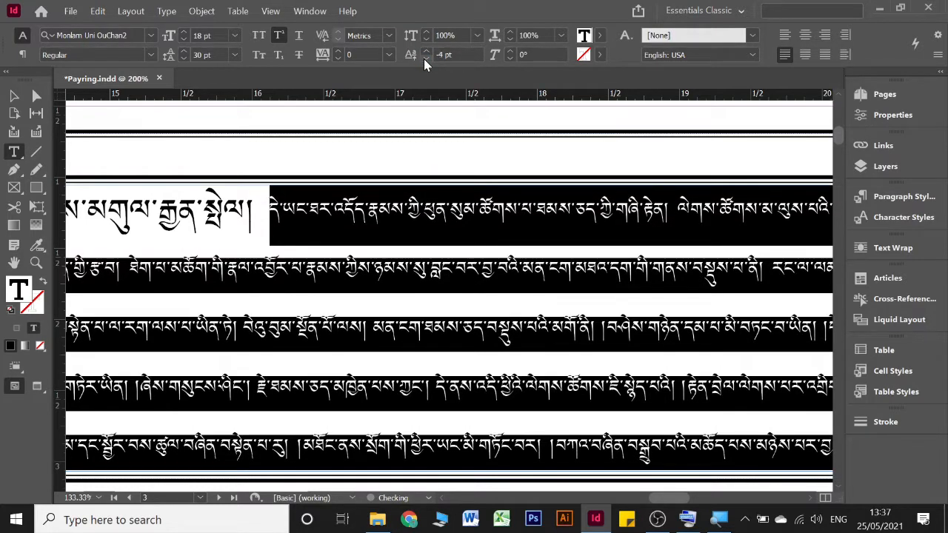
click(423, 58)
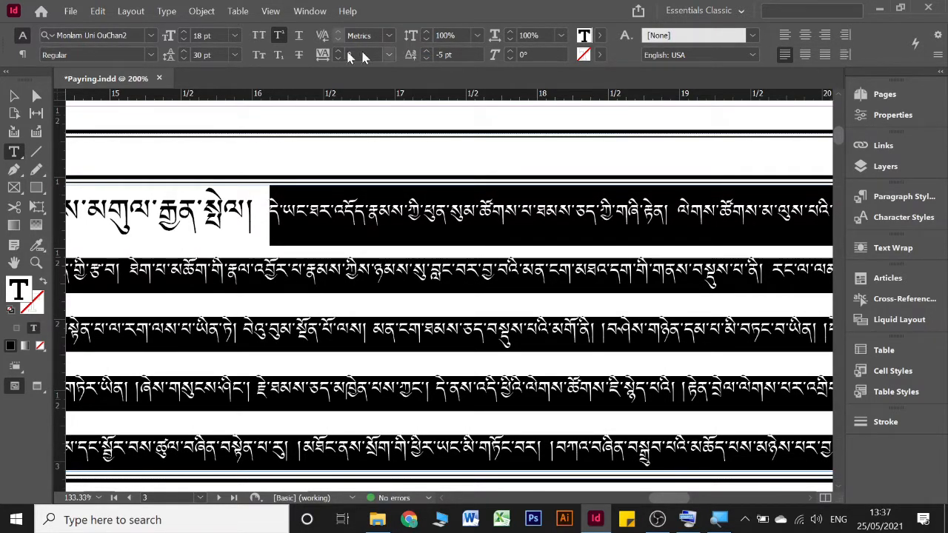
Step: Set the leading of the selected superscript passage to 25 pt
click(186, 60)
click(187, 60)
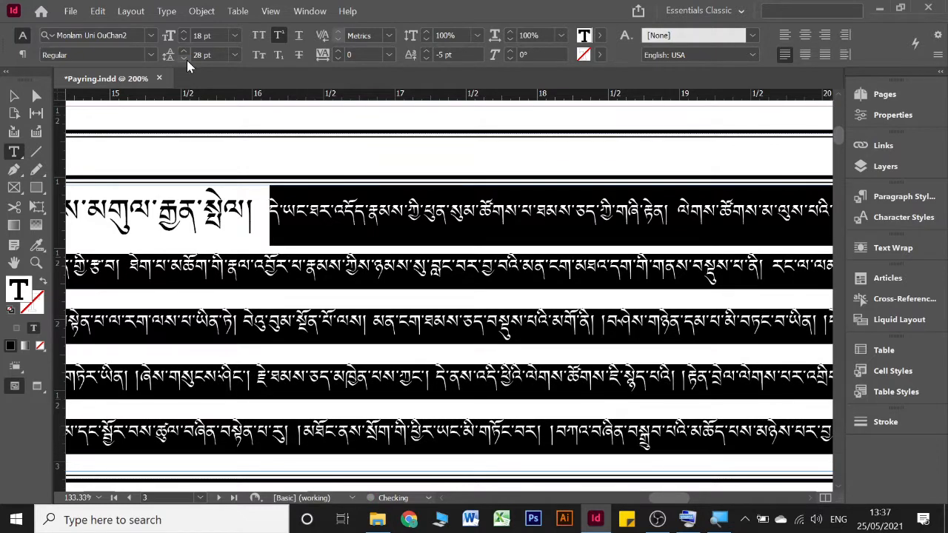
click(186, 60)
click(187, 60)
scroll(363, 266, down, 3)
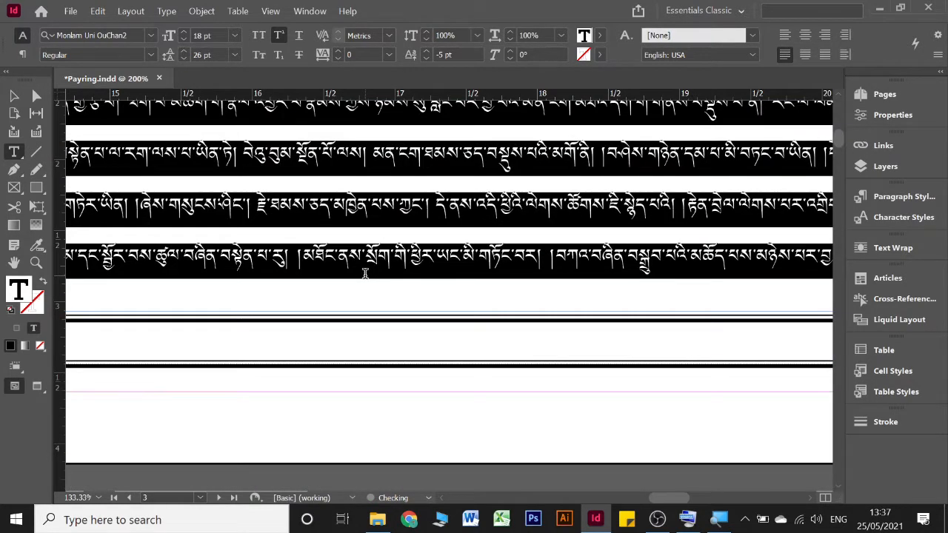
click(183, 58)
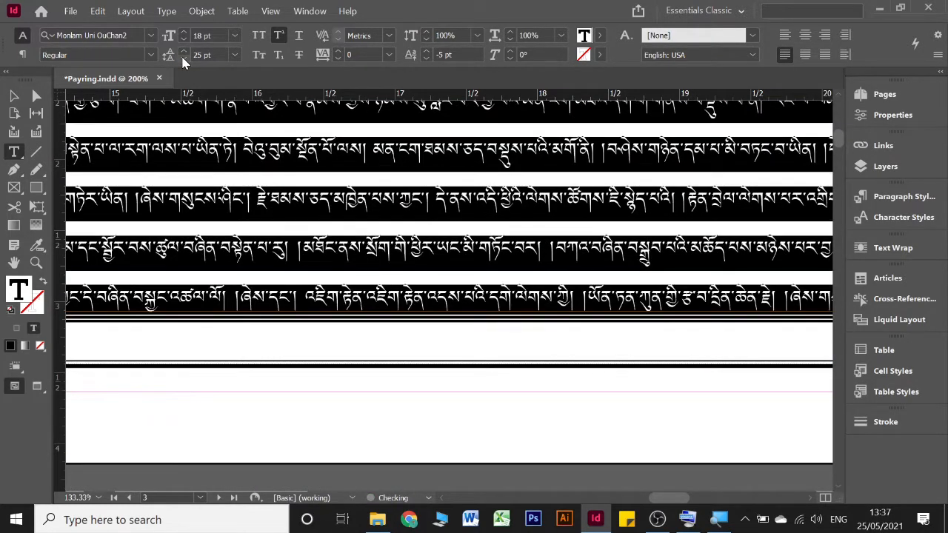
click(183, 54)
scroll(608, 172, up, 3)
scroll(608, 172, up, 1)
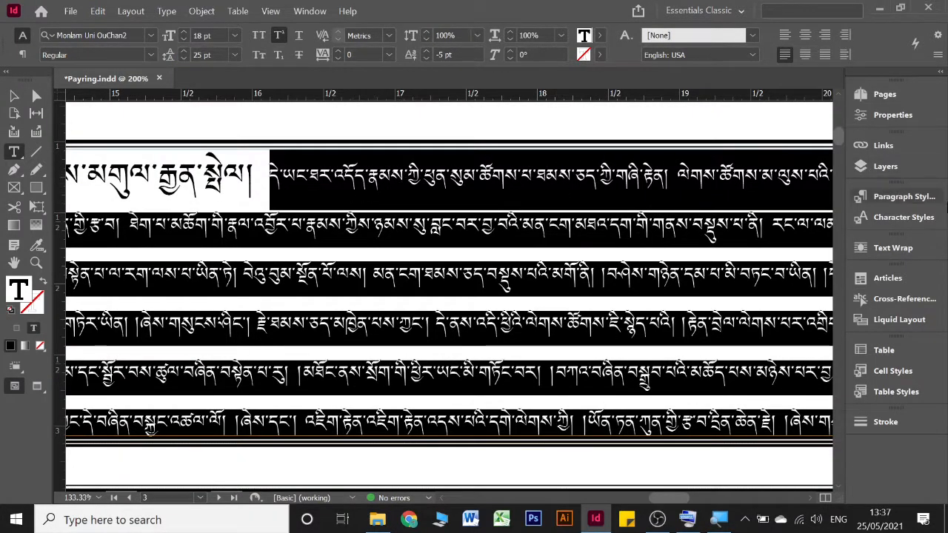
Step: Create a character style named Small from the selected superscript passage
click(903, 217)
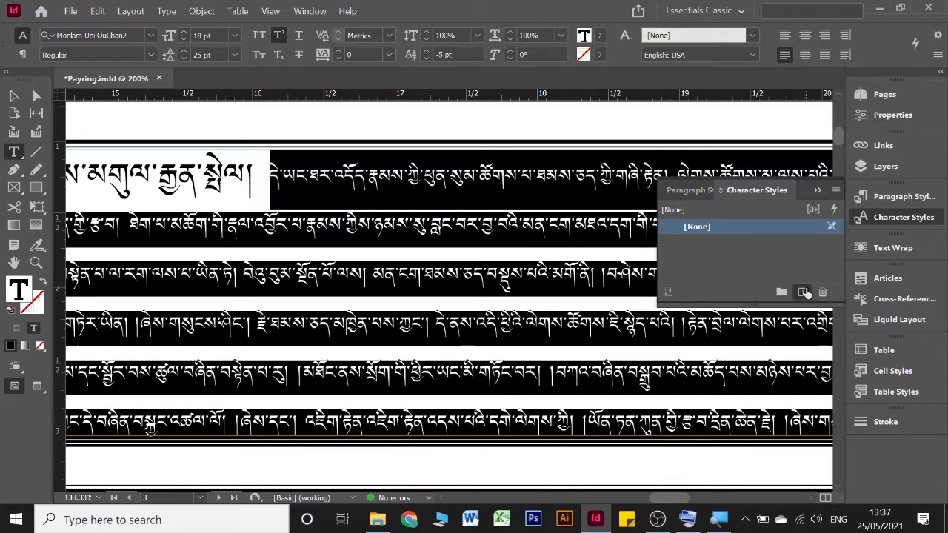
double_click(703, 244)
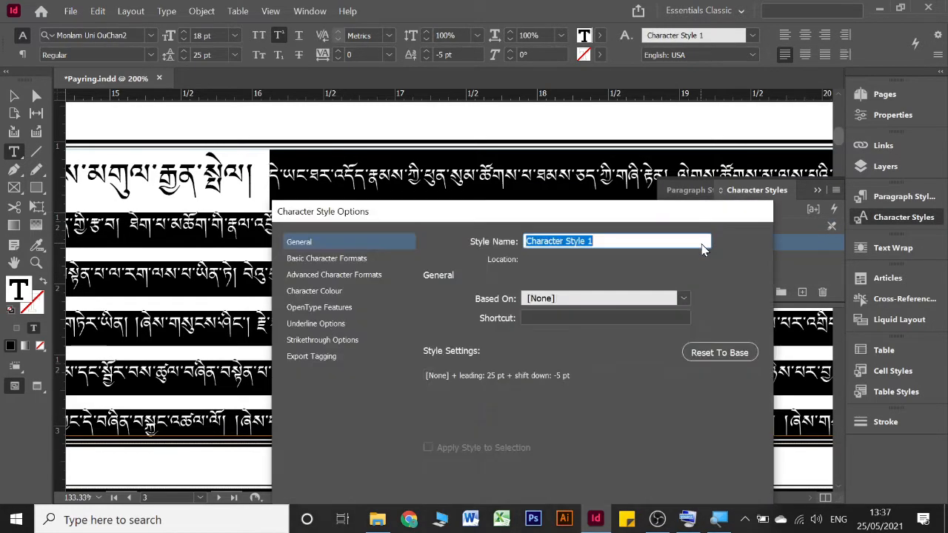
text(S)
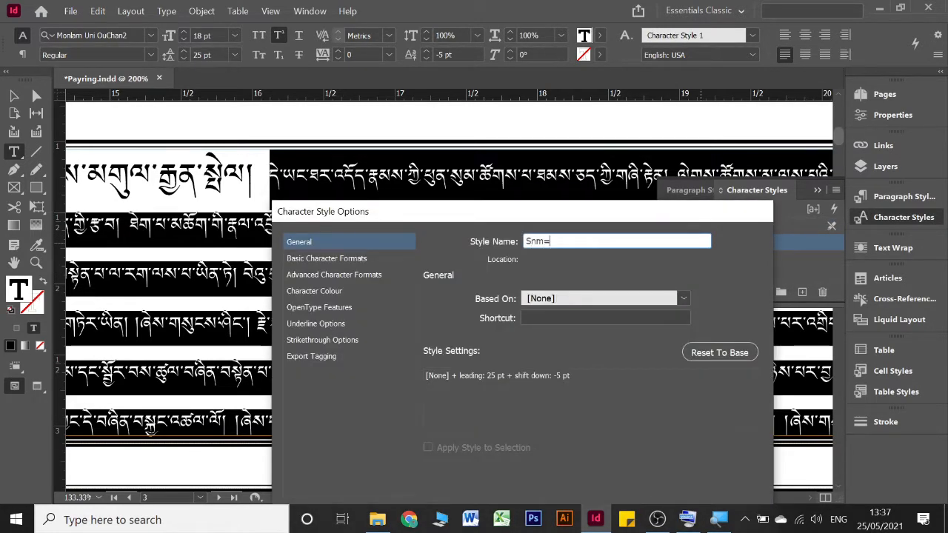
text(mall)
key(Return)
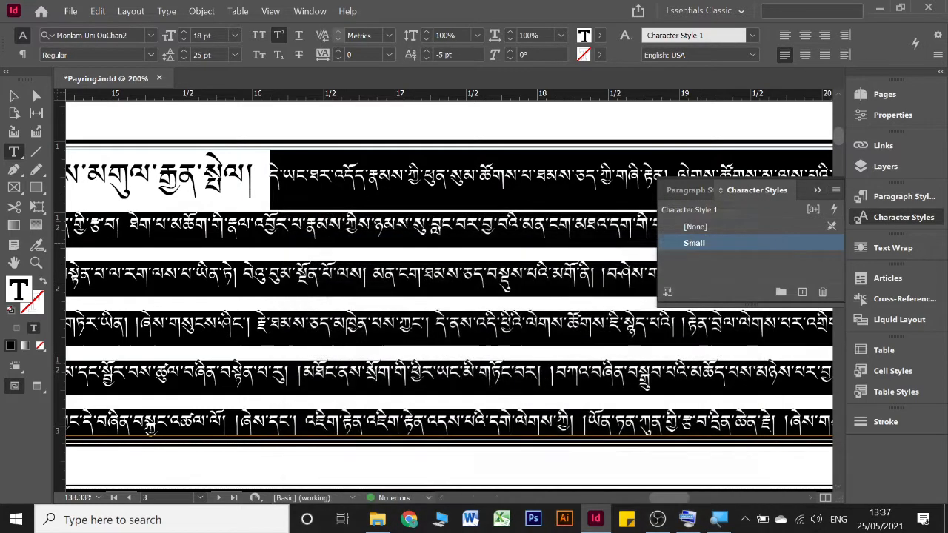
click(821, 184)
Step: Deselect the passage and examine its tighter line spacing and lowered baseline across pages 3 and 4
scroll(821, 183, down, 2)
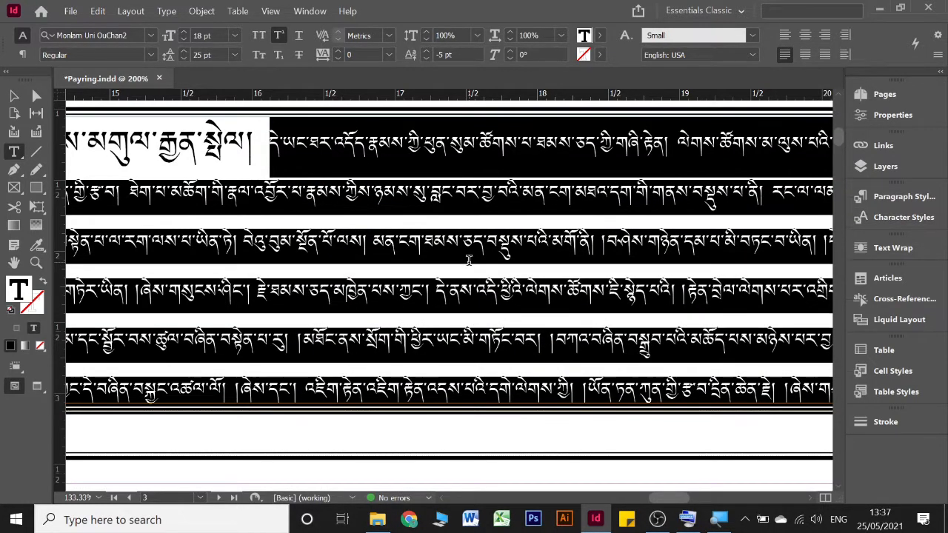
click(463, 209)
scroll(445, 262, down, 2)
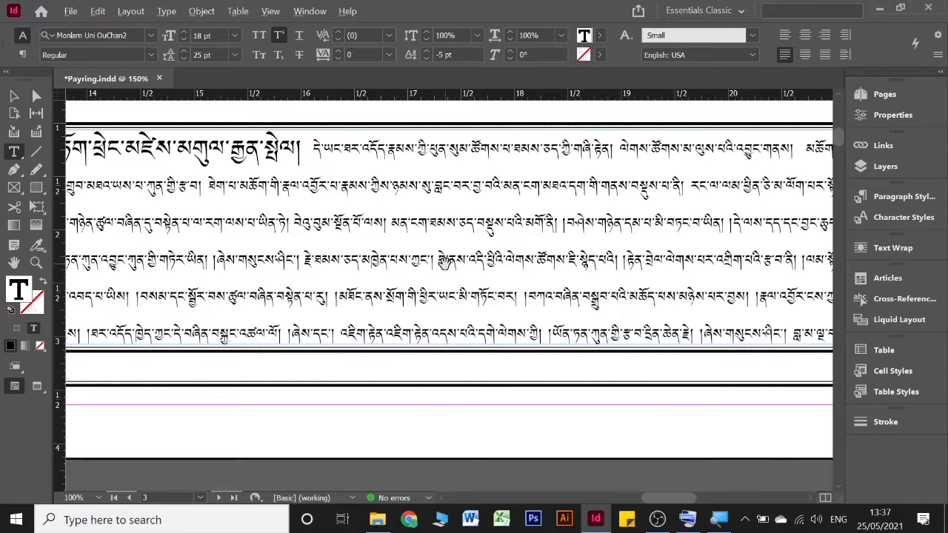
scroll(444, 265, down, 5)
scroll(444, 268, up, 2)
scroll(451, 271, up, 4)
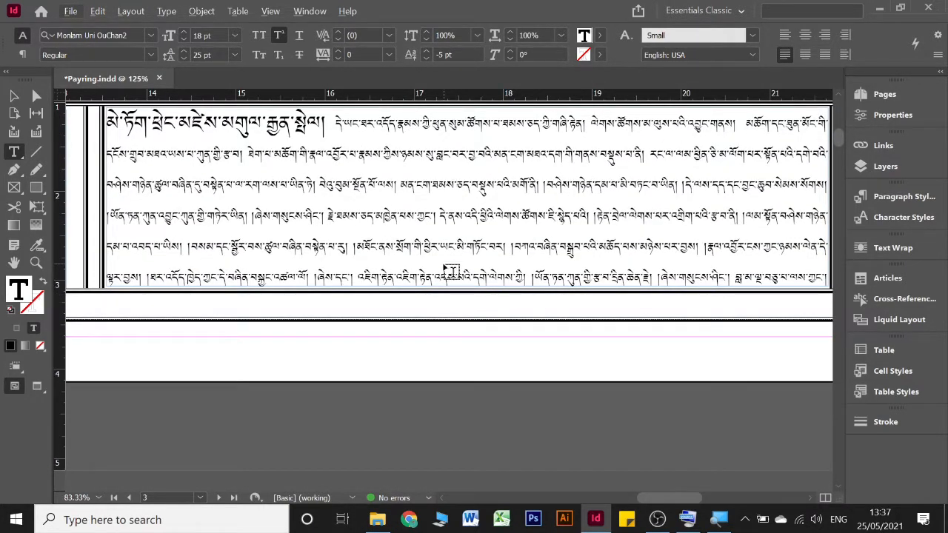
scroll(451, 271, down, 8)
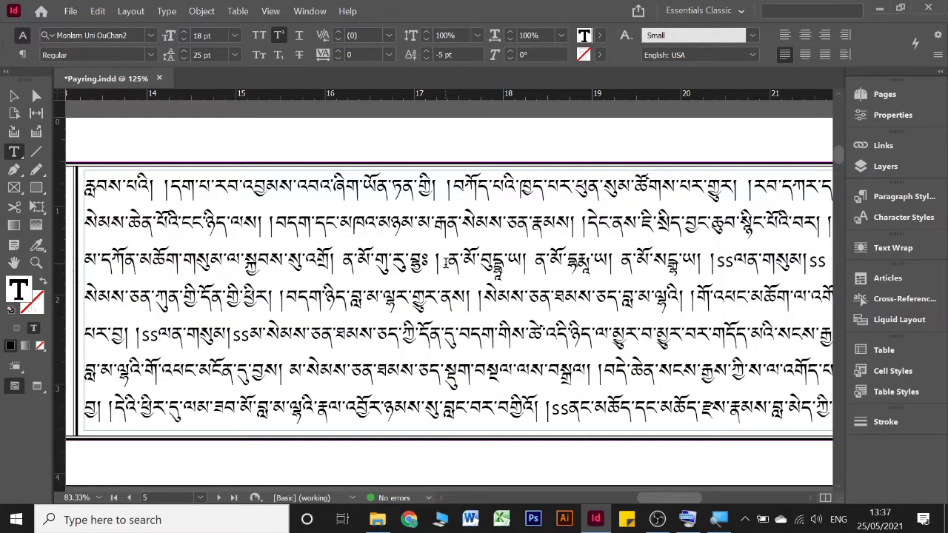
scroll(446, 268, left, 8)
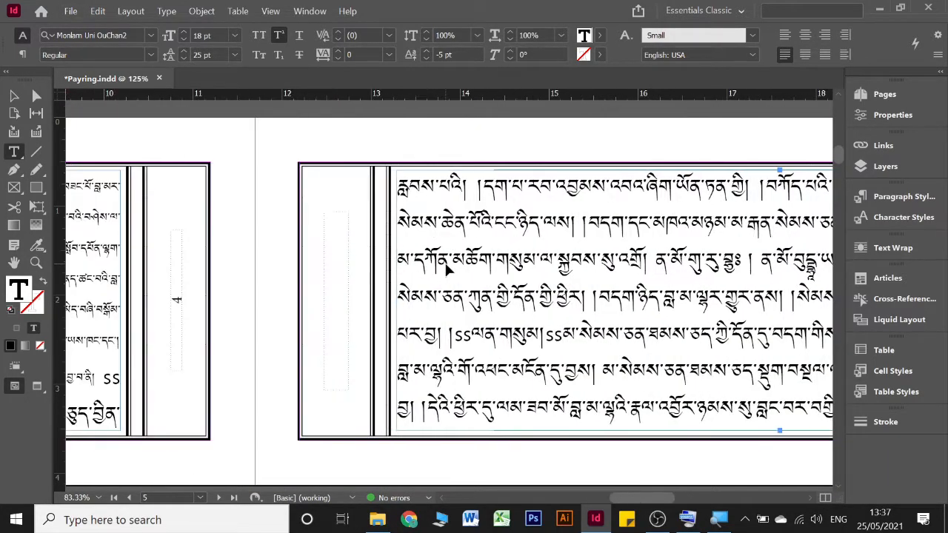
scroll(446, 270, left, 6)
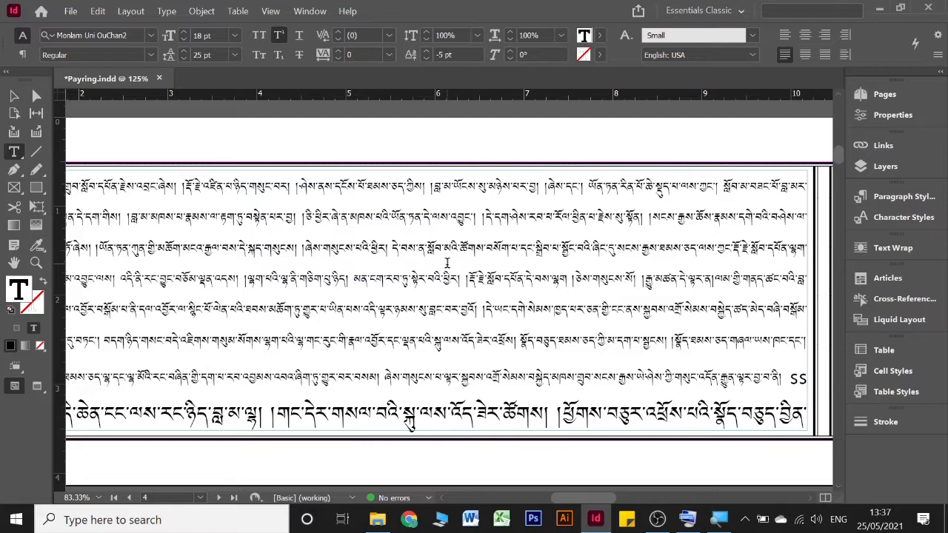
Step: Delete the closing ss marker at the end of the small passage in the second-to-last line of page 4
click(793, 379)
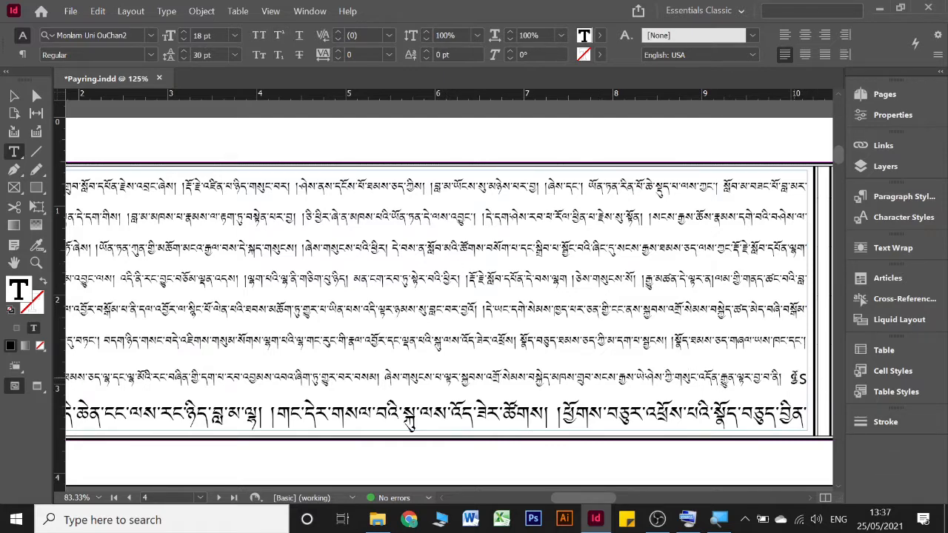
key(Delete)
key(Delete)
scroll(556, 311, left, 2)
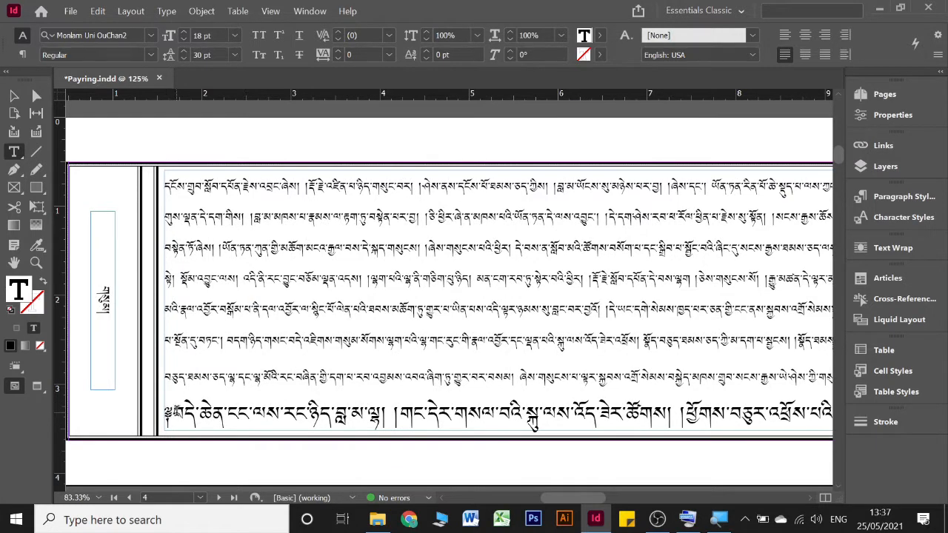
scroll(469, 367, right, 10)
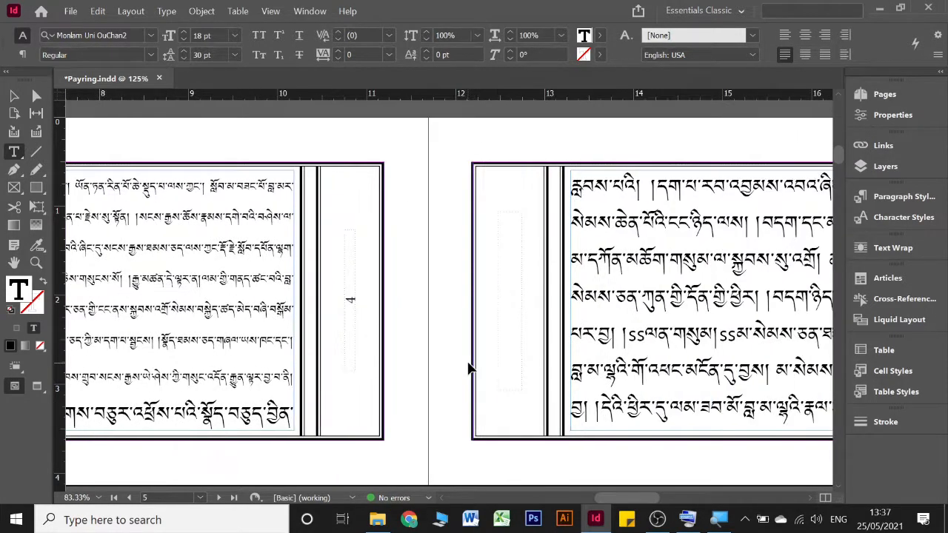
Step: Delete the opening ss marker of the short passage in the third line of page 5
scroll(469, 367, down, 2)
scroll(468, 367, right, 5)
scroll(469, 367, up, 5)
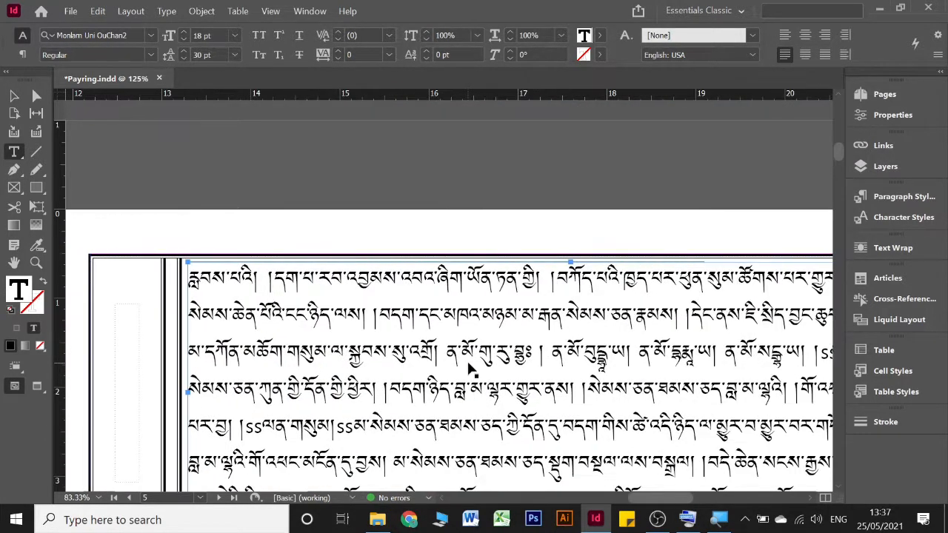
scroll(469, 367, right, 2)
scroll(468, 366, down, 3)
scroll(469, 367, right, 3)
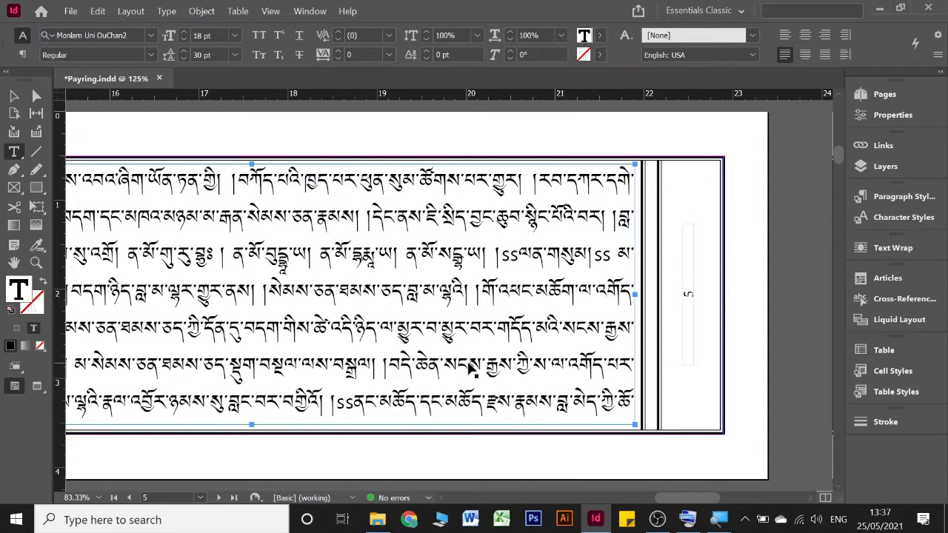
scroll(469, 367, right, 1)
click(438, 257)
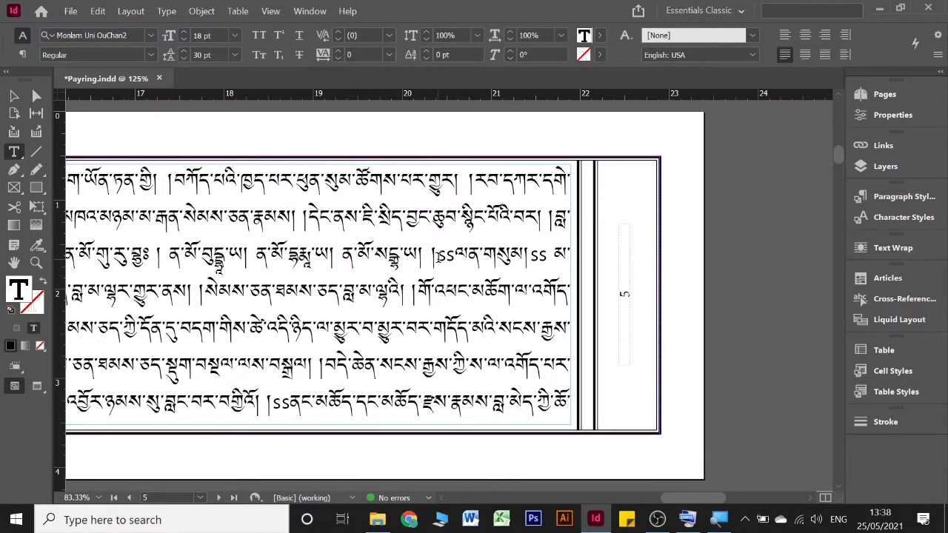
key(Delete)
key(Delete)
Step: Apply the Small character style to the short passage in page 5's third line and delete its closing ss marker
key(shift+Right)
key(shift+Right)
key(shift+Right)
key(shift+Right)
key(shift+Right)
key(shift+Right)
key(shift+Right)
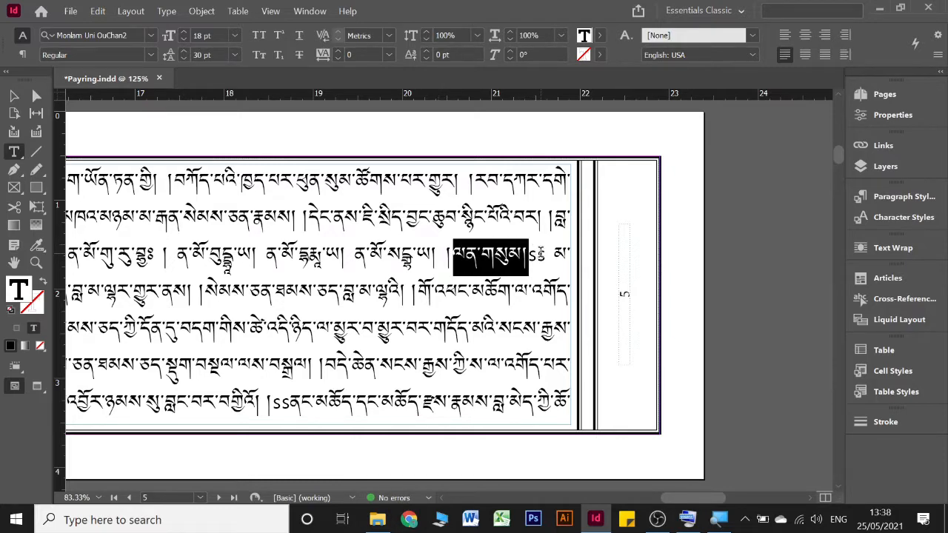
key(shift+Right)
key(shift+Right)
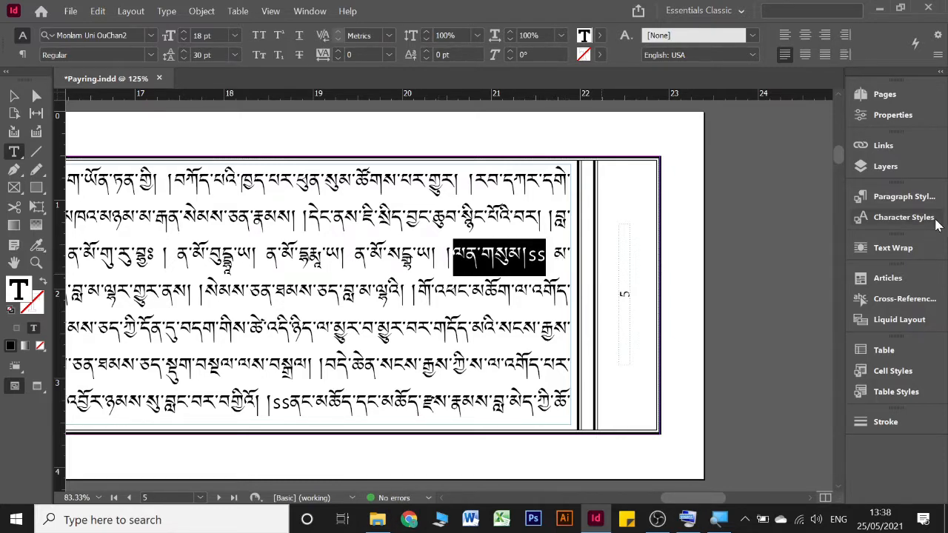
click(904, 217)
click(724, 249)
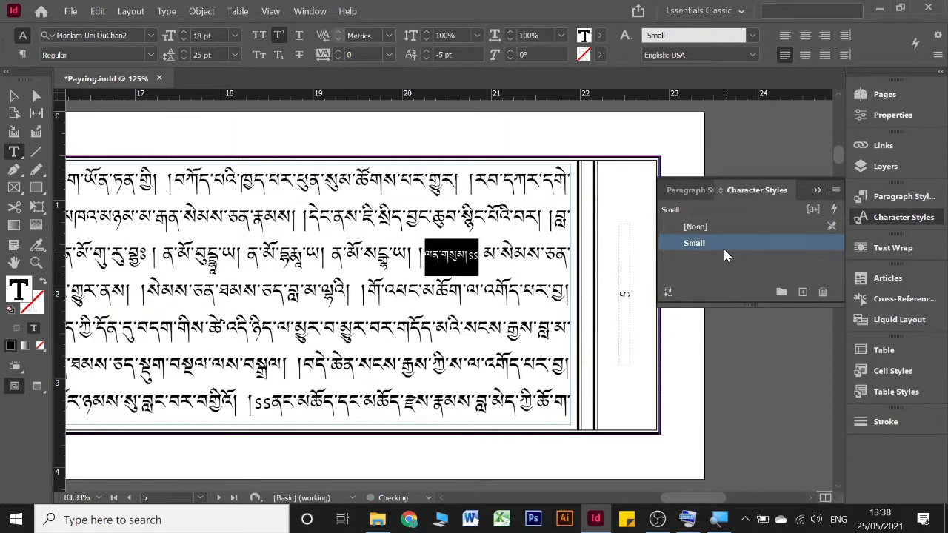
click(516, 274)
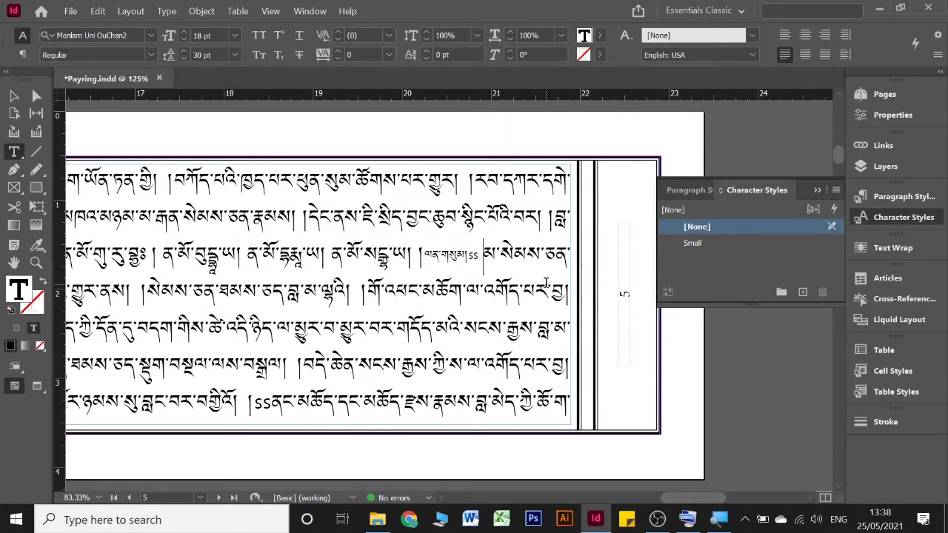
key(BackSpace)
key(BackSpace)
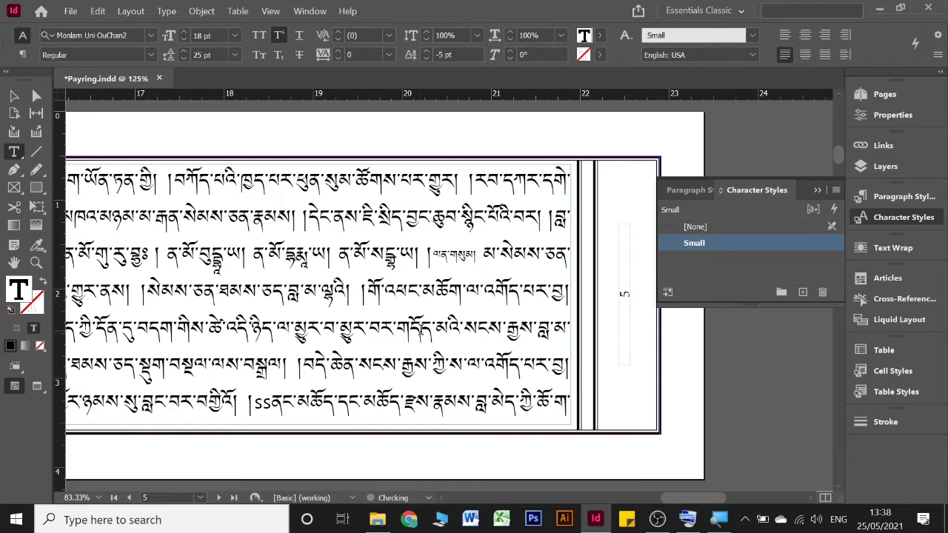
Step: Apply the Small character style to the ss-marked passage beginning page 5's fifth line and delete its closing ss marker
scroll(400, 311, left, 5)
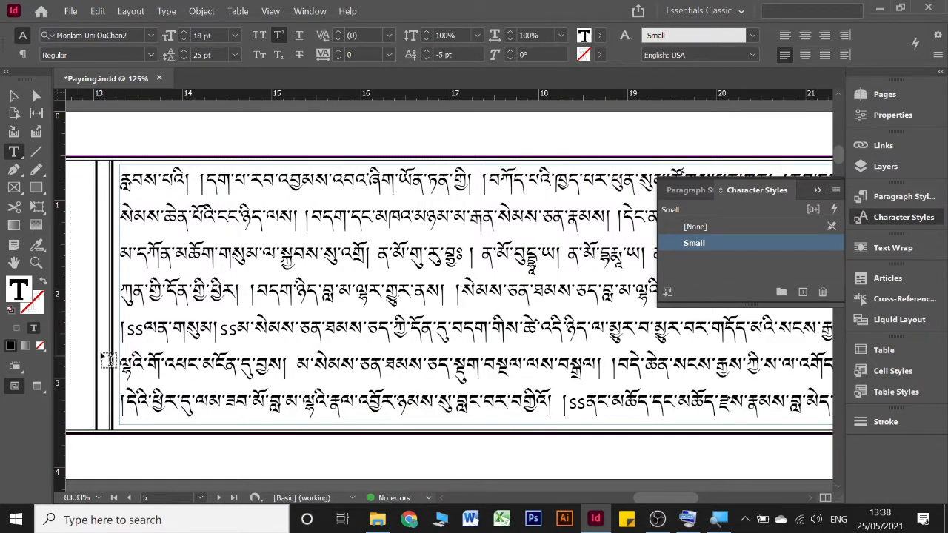
drag(123, 330, 240, 331)
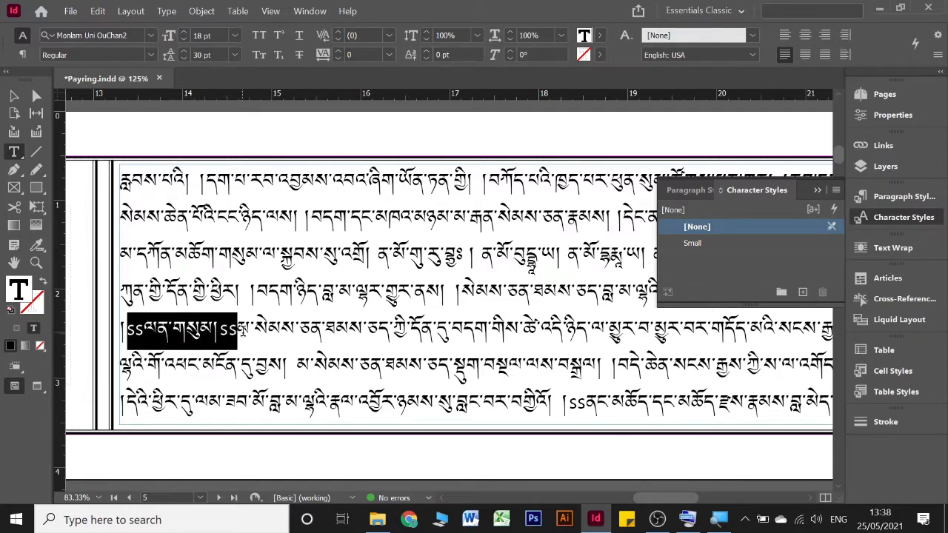
click(704, 248)
click(187, 331)
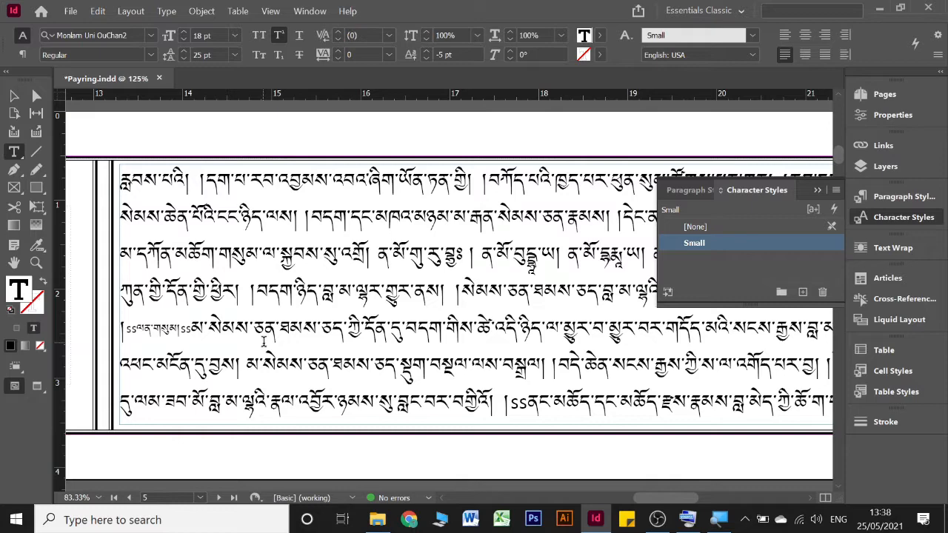
key(BackSpace)
key(BackSpace)
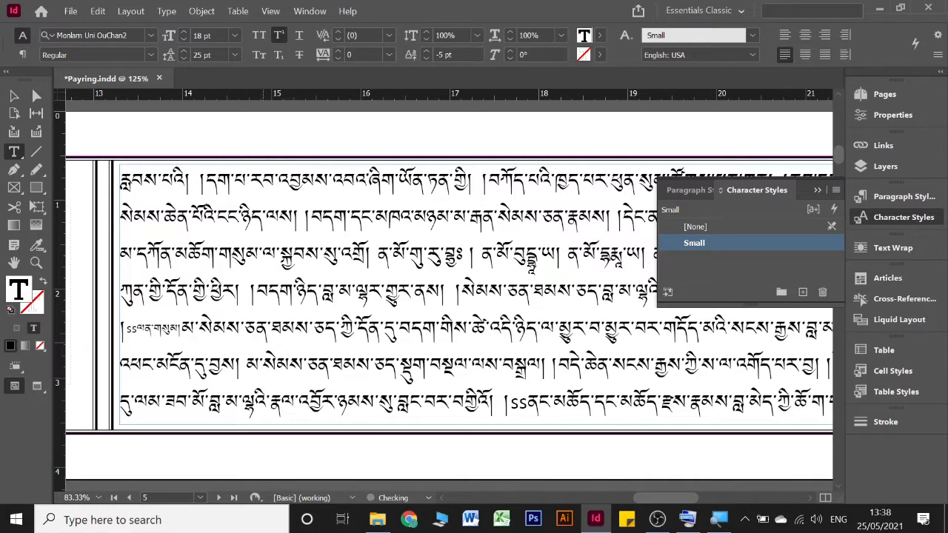
scroll(261, 342, right, 3)
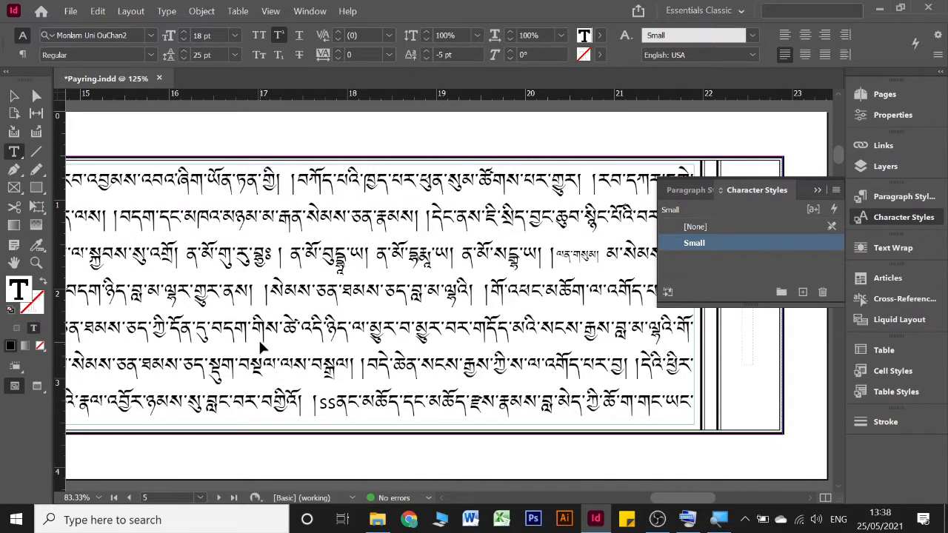
scroll(259, 342, left, 3)
scroll(260, 342, right, 1)
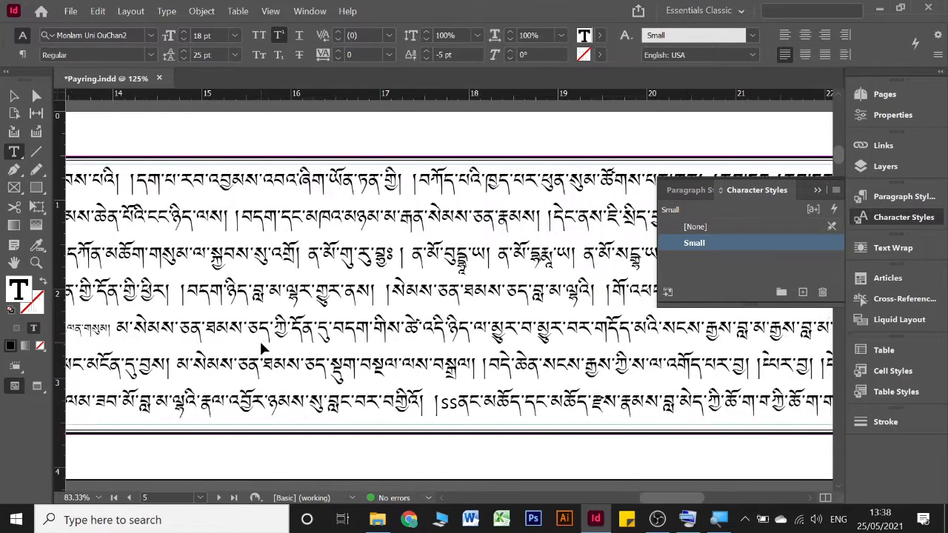
Step: Delete the opening ss marker in page 5's last line and apply the Small character style to the passage running onto page 6
click(471, 410)
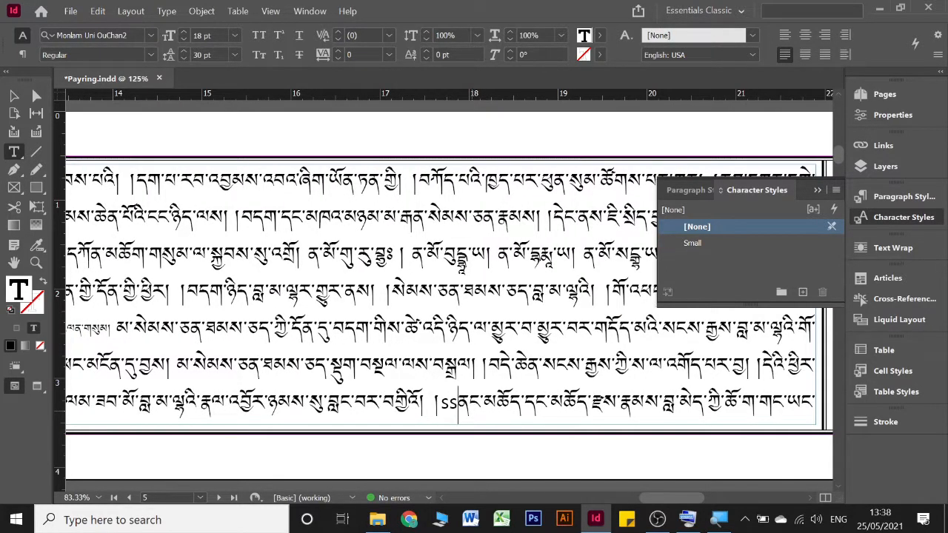
scroll(474, 408, down, 5)
scroll(474, 409, left, 1)
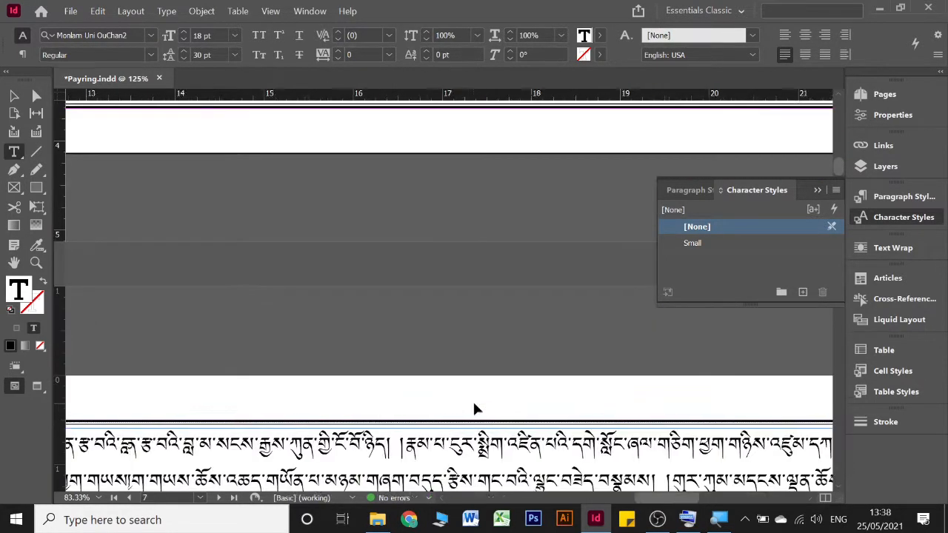
scroll(476, 408, left, 10)
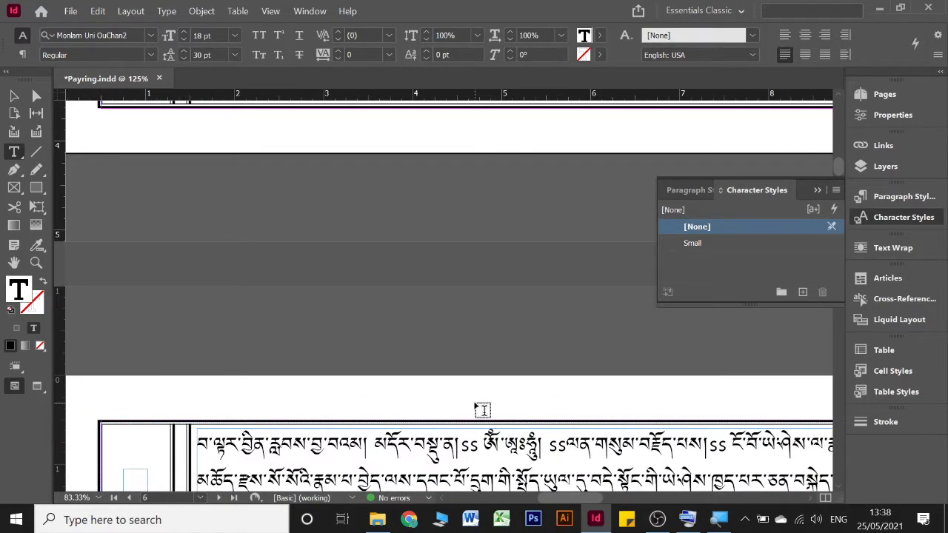
scroll(482, 409, down, 2)
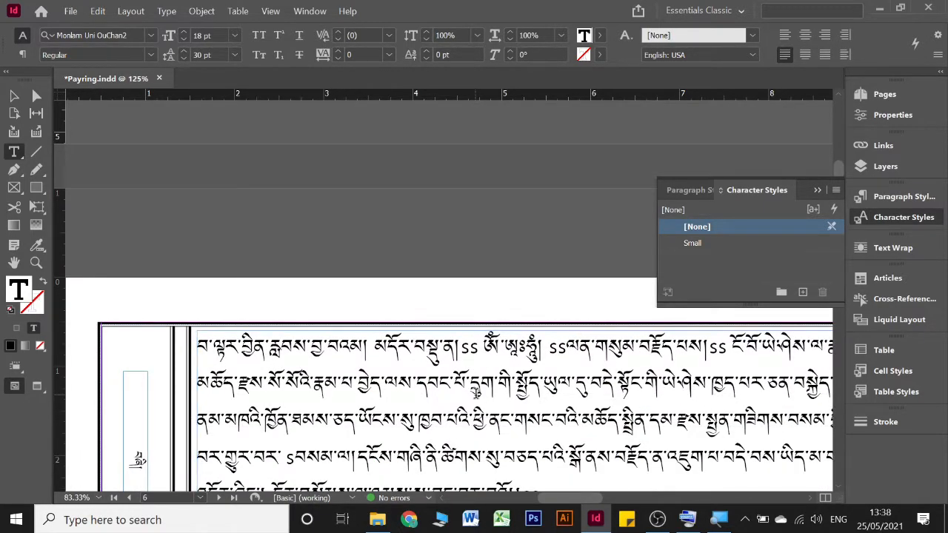
scroll(476, 394, up, 6)
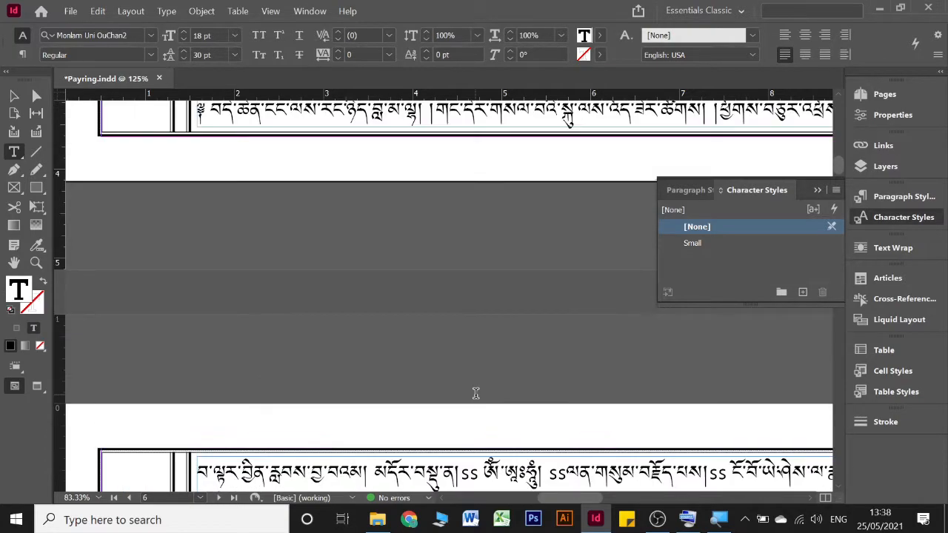
scroll(477, 396, right, 9)
scroll(476, 398, right, 3)
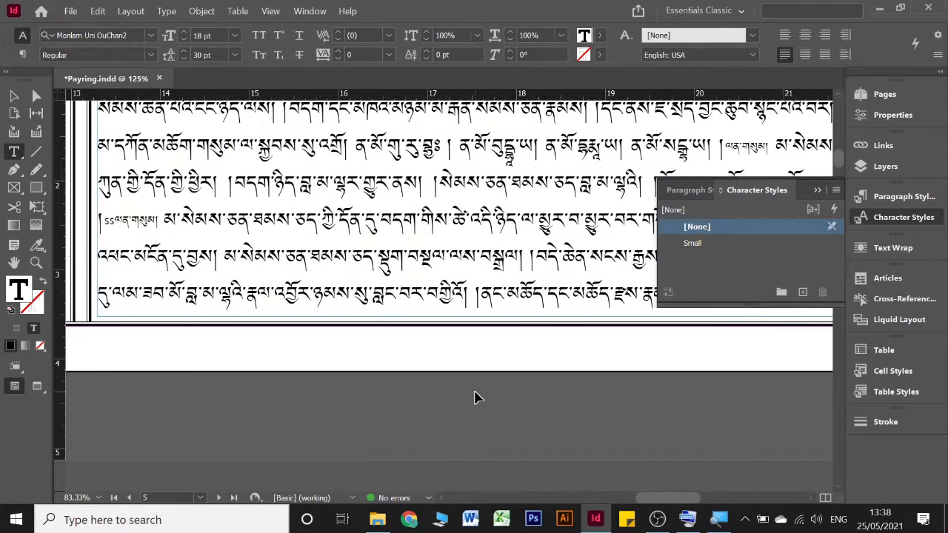
scroll(476, 398, right, 3)
scroll(477, 398, left, 10)
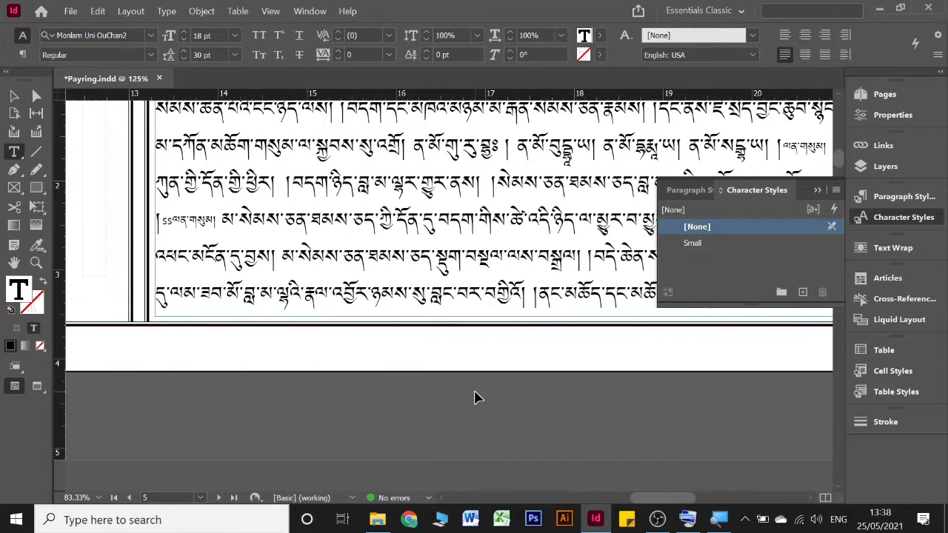
scroll(478, 398, down, 5)
scroll(481, 398, left, 6)
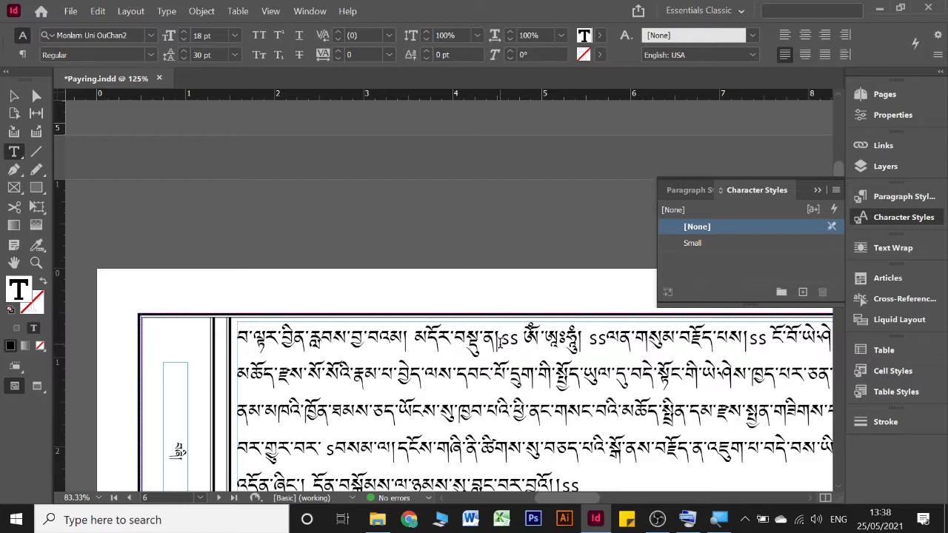
drag(500, 343, 525, 340)
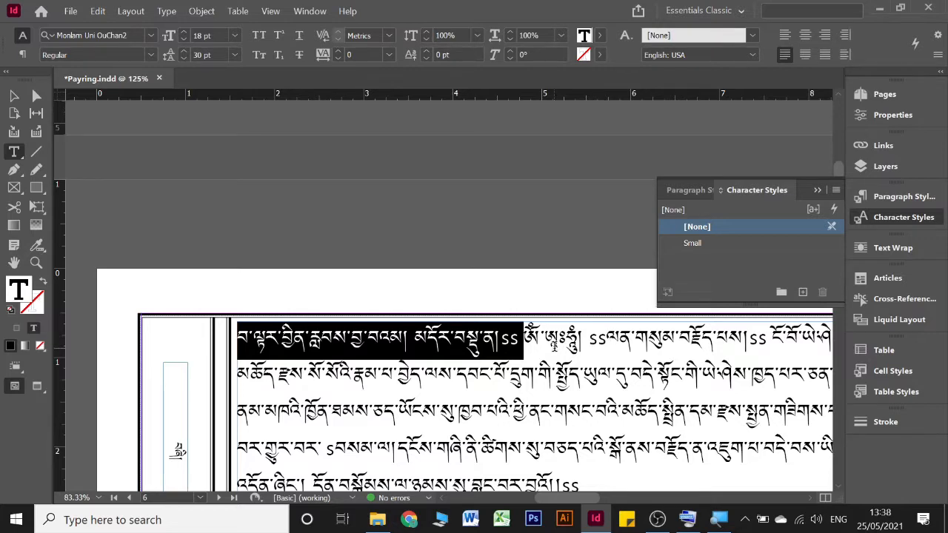
click(695, 244)
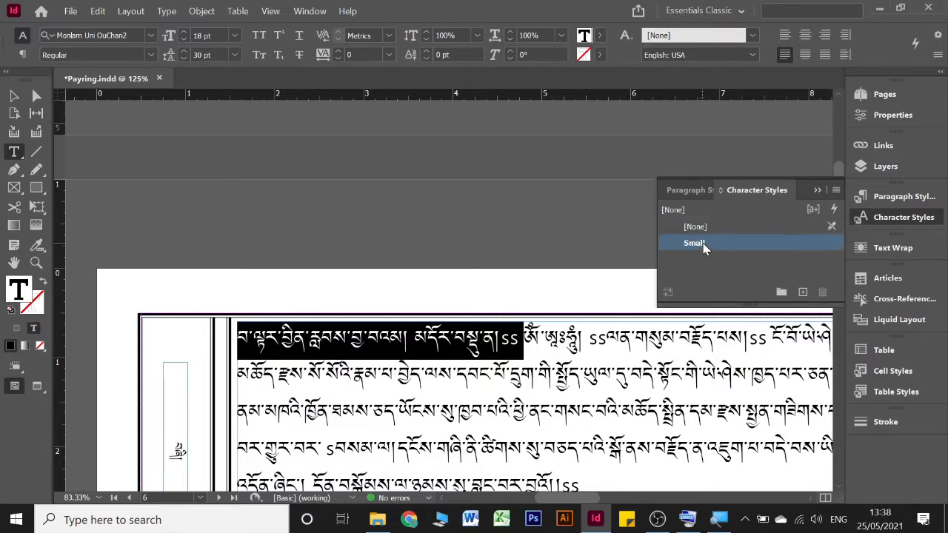
Step: Delete the closing ss marker at the end of the small passage in page 5's last line
scroll(498, 328, up, 3)
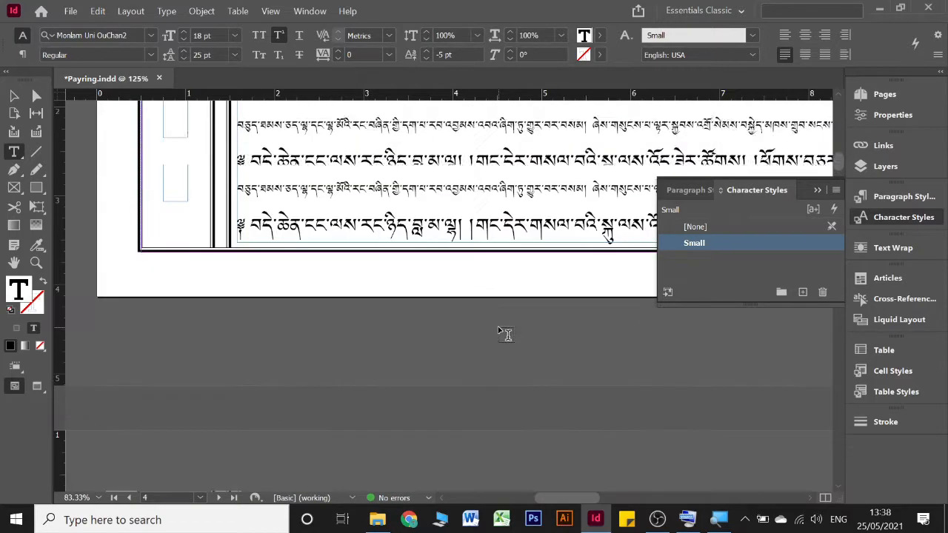
scroll(502, 332, right, 6)
scroll(496, 332, right, 4)
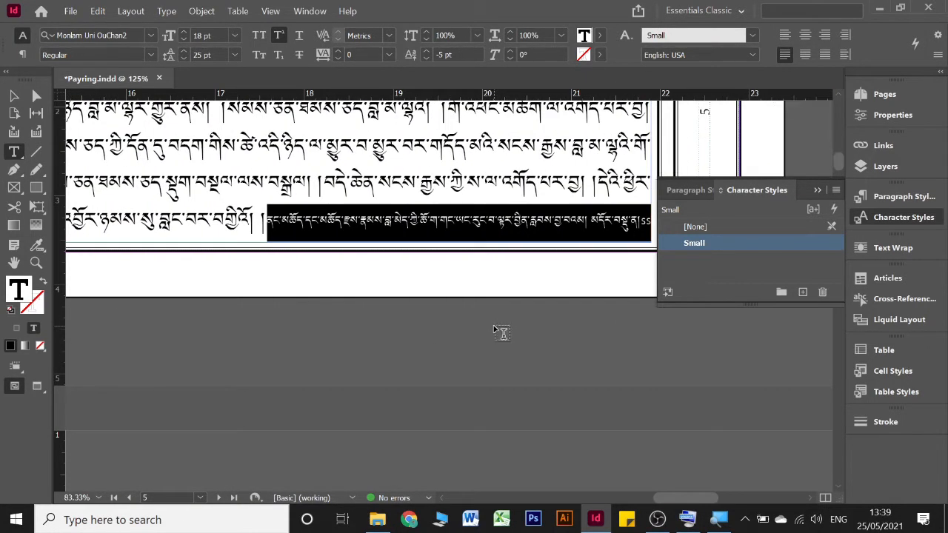
click(639, 222)
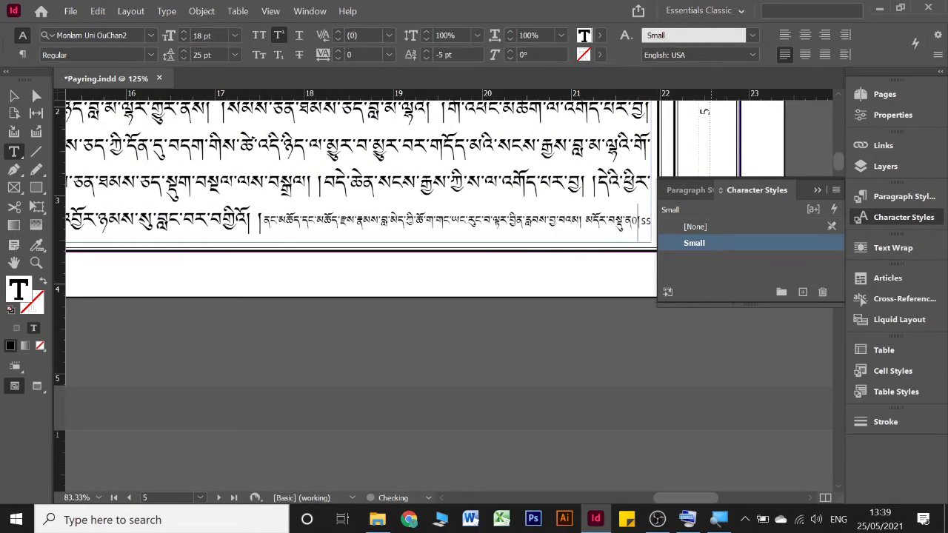
key(BackSpace)
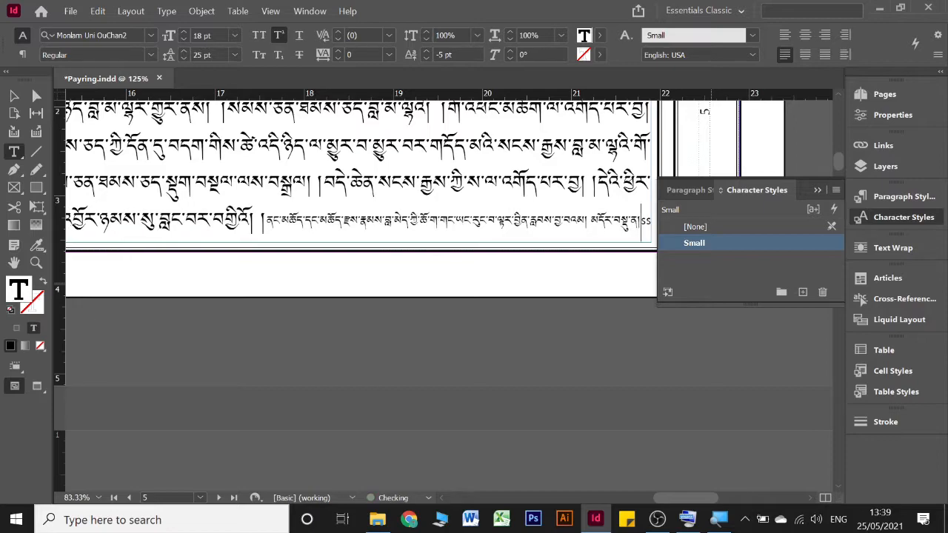
key(BackSpace)
Step: Apply the Small character style to the ss-marked passage in page 6's first line and delete both of its markers
scroll(419, 232, down, 10)
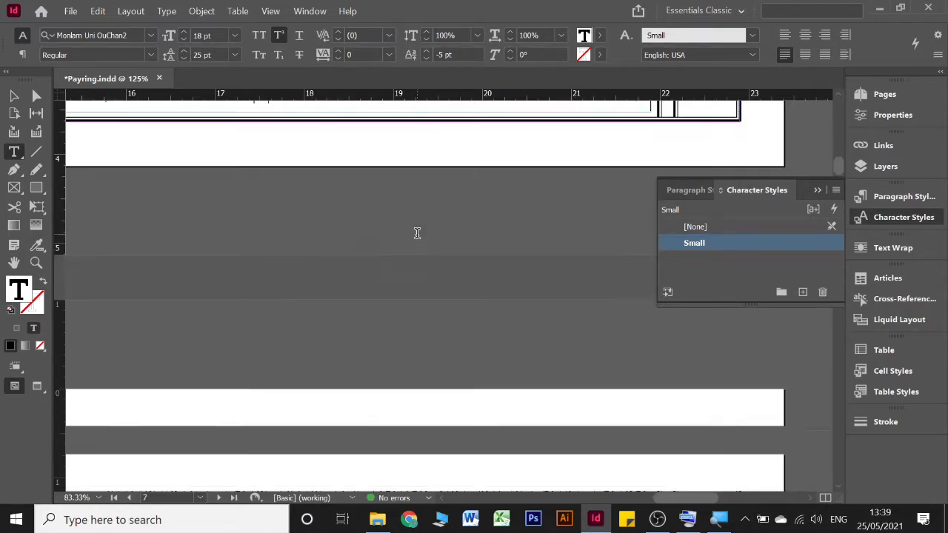
scroll(423, 239, left, 2)
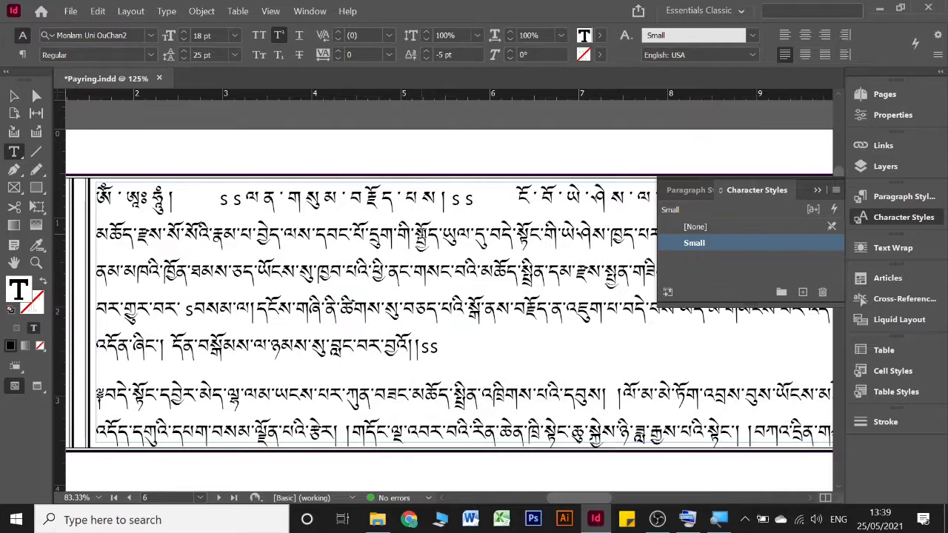
drag(206, 198, 485, 193)
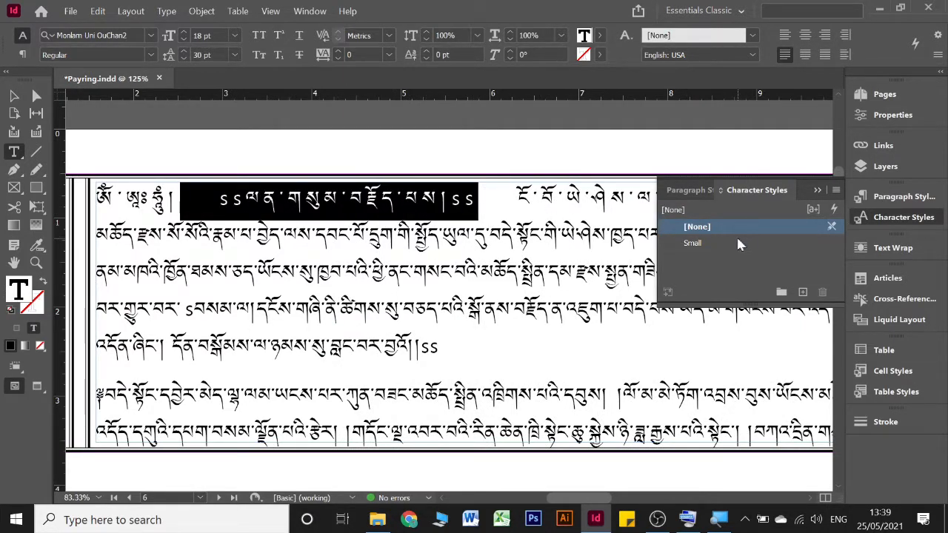
click(682, 242)
click(412, 196)
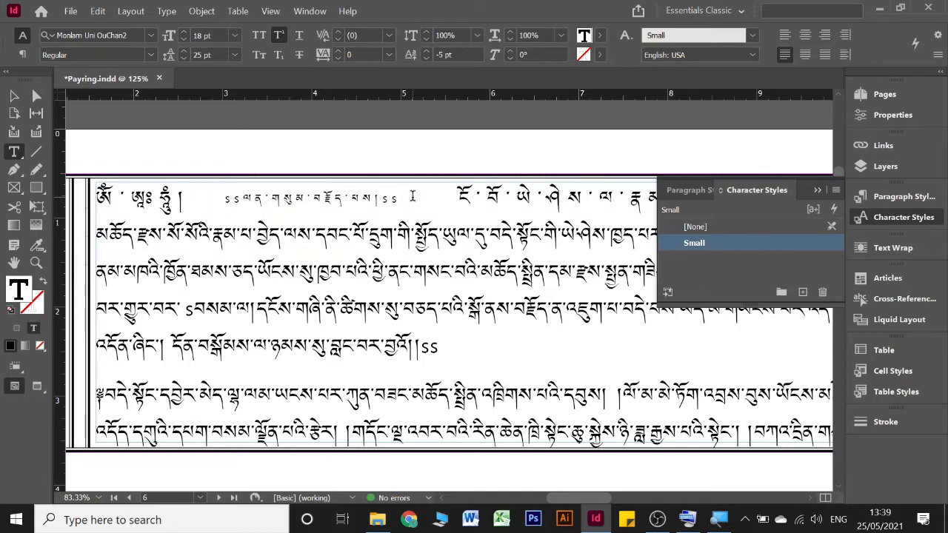
key(BackSpace)
key(BackSpace)
key(BackSpace)
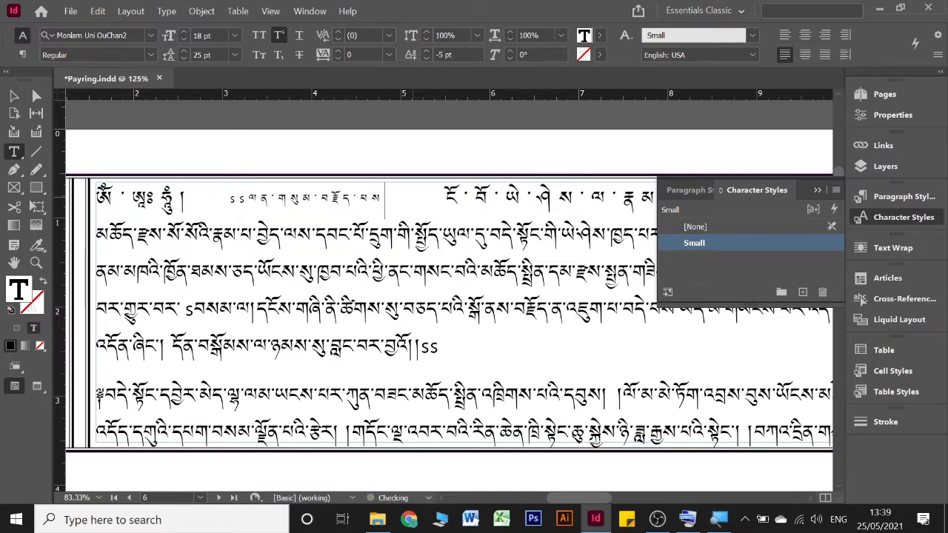
text(།)
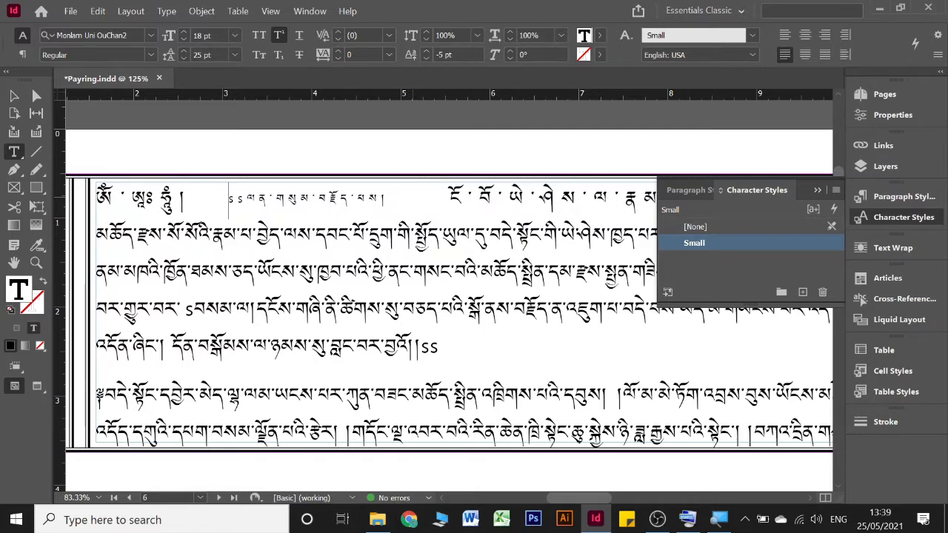
key(Delete)
key(Delete)
Step: Delete the opening s marker of the passage in page 6's fourth line
scroll(316, 208, right, 5)
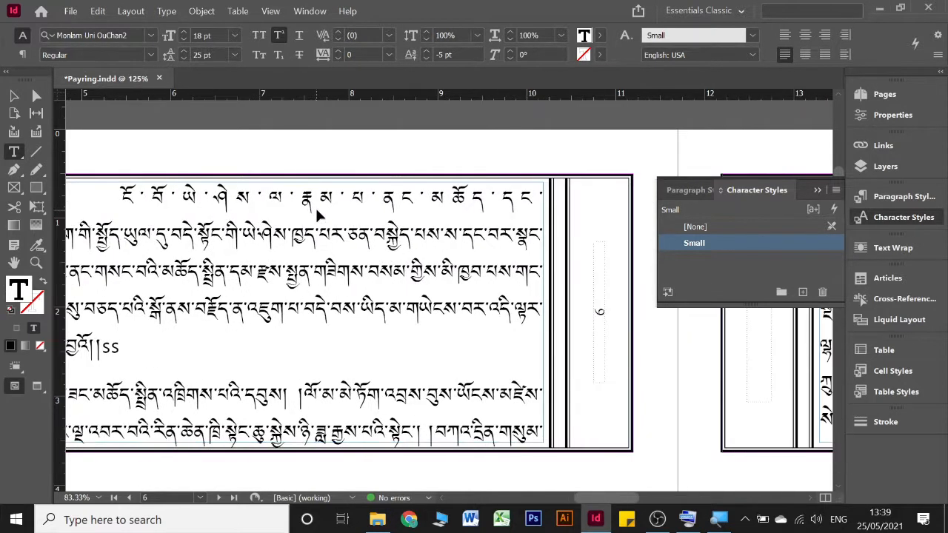
scroll(315, 208, left, 4)
scroll(314, 207, down, 3)
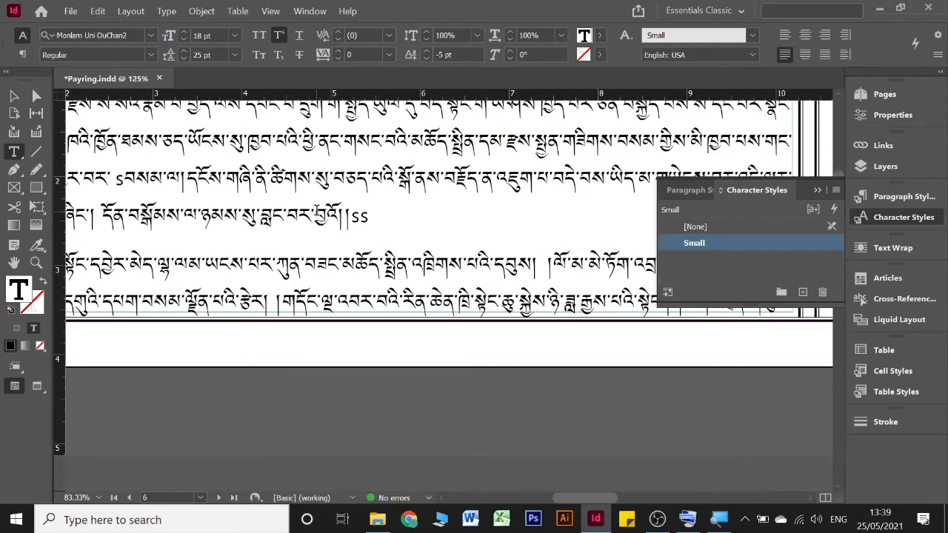
scroll(315, 207, up, 2)
scroll(314, 207, left, 4)
scroll(315, 207, right, 4)
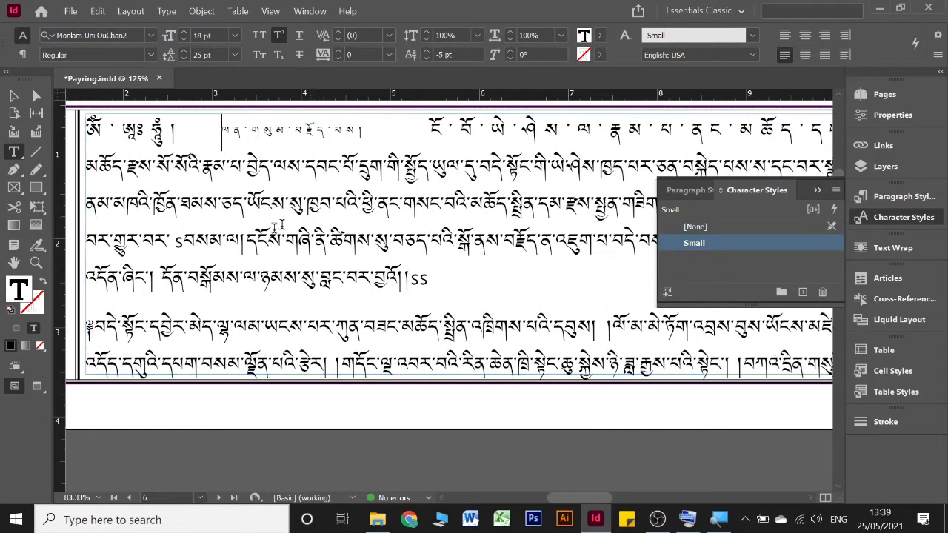
click(694, 226)
key(BackSpace)
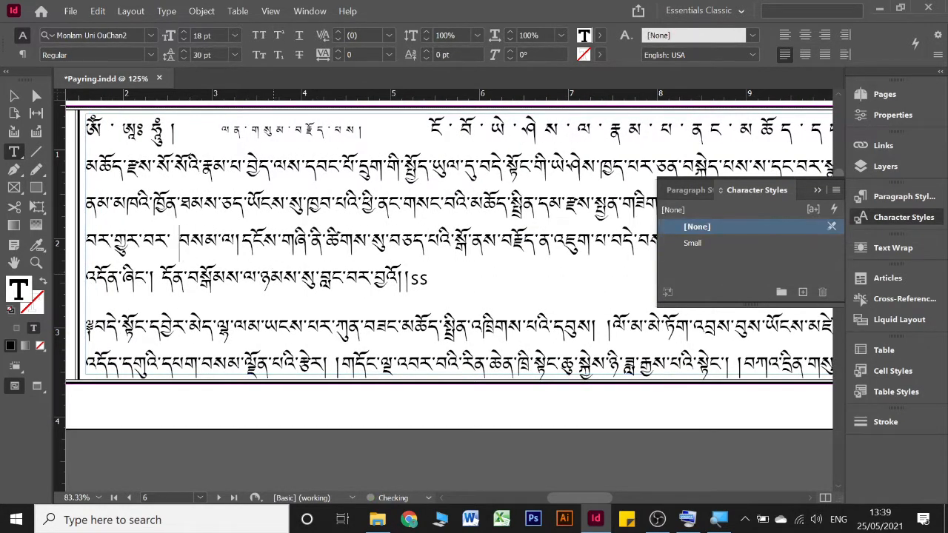
Step: Apply the Small character style to the passage from page 6's fourth line through its closing ss marker
scroll(370, 244, right, 4)
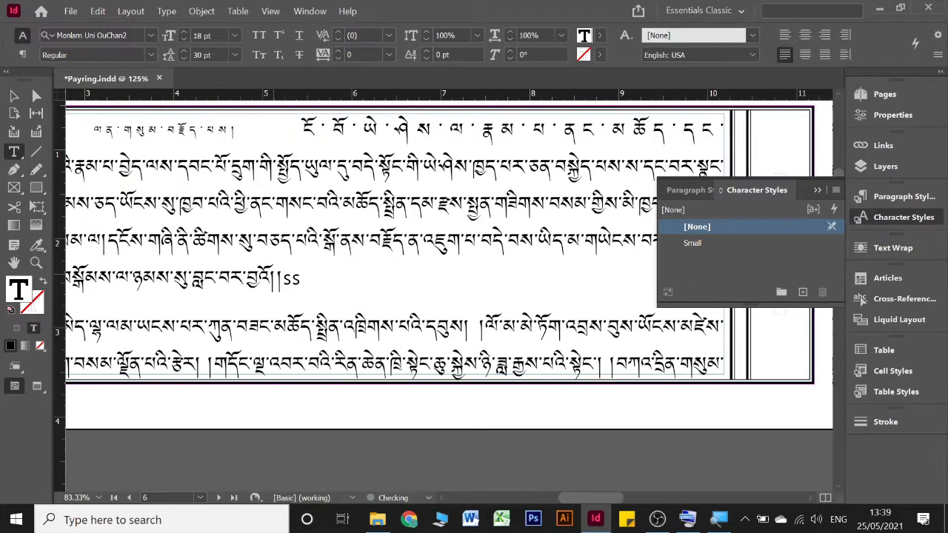
triple_click(284, 286)
click(782, 246)
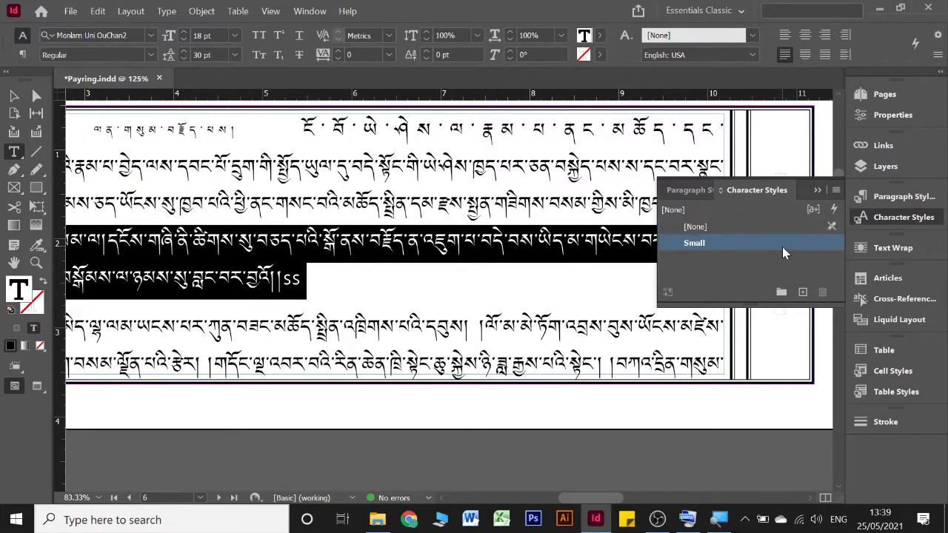
scroll(437, 248, right, 10)
click(353, 250)
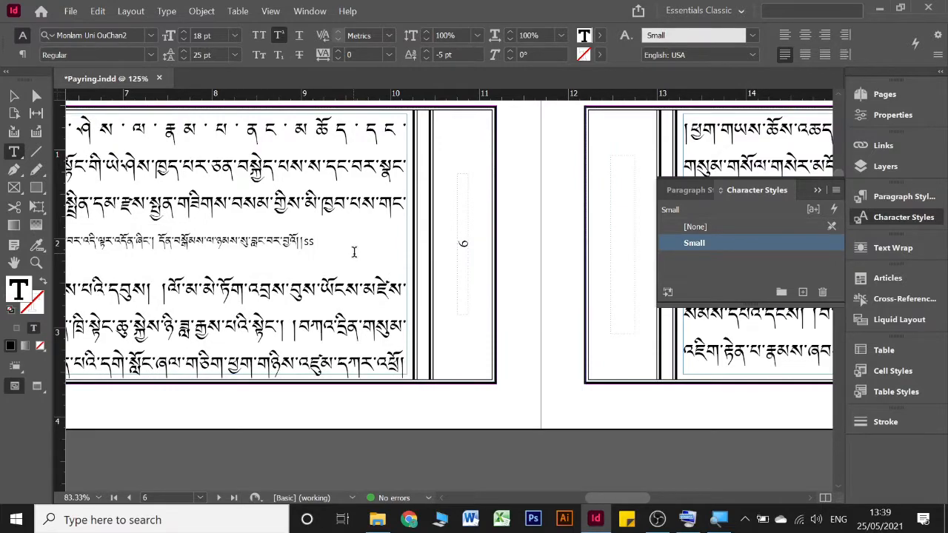
Step: Delete the opening ss marker of the passage in page 8's last line
scroll(352, 254, right, 5)
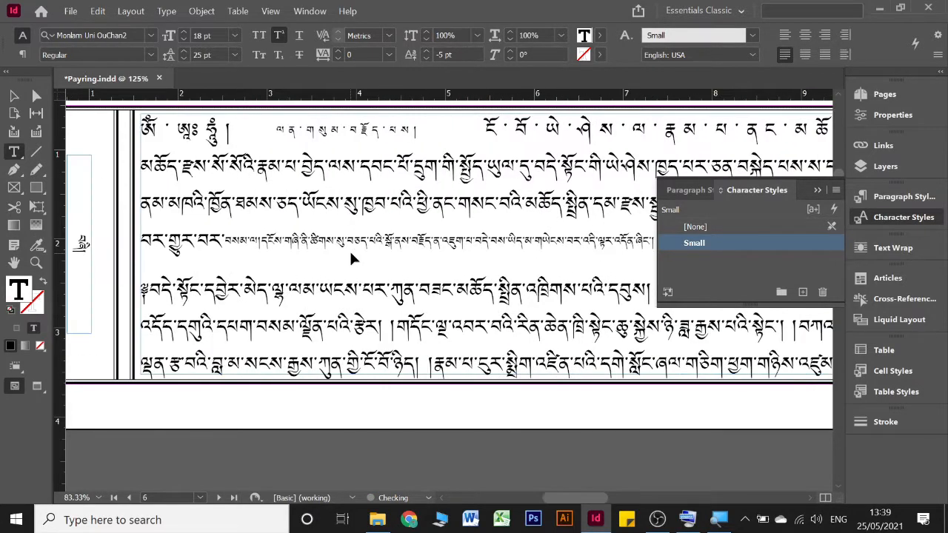
scroll(352, 259, right, 8)
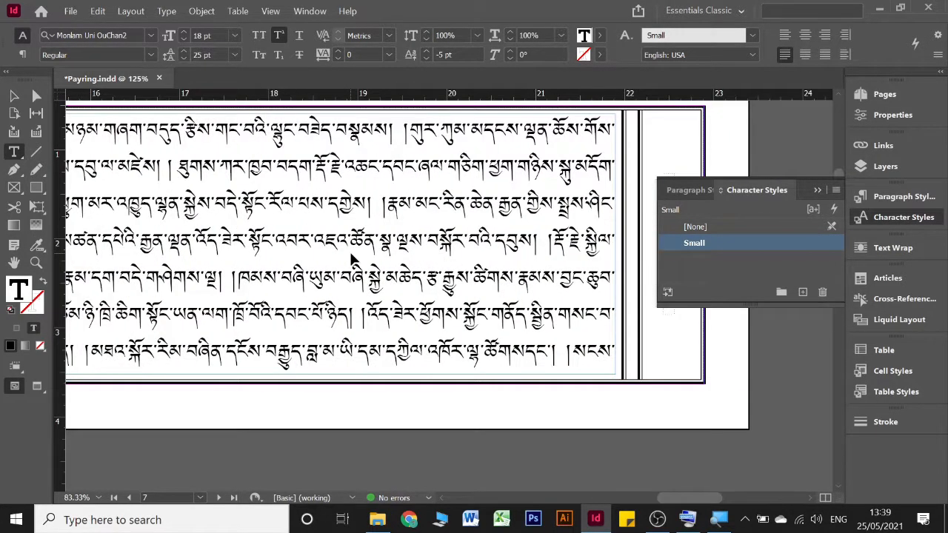
scroll(352, 259, left, 14)
scroll(352, 259, left, 12)
scroll(352, 259, down, 10)
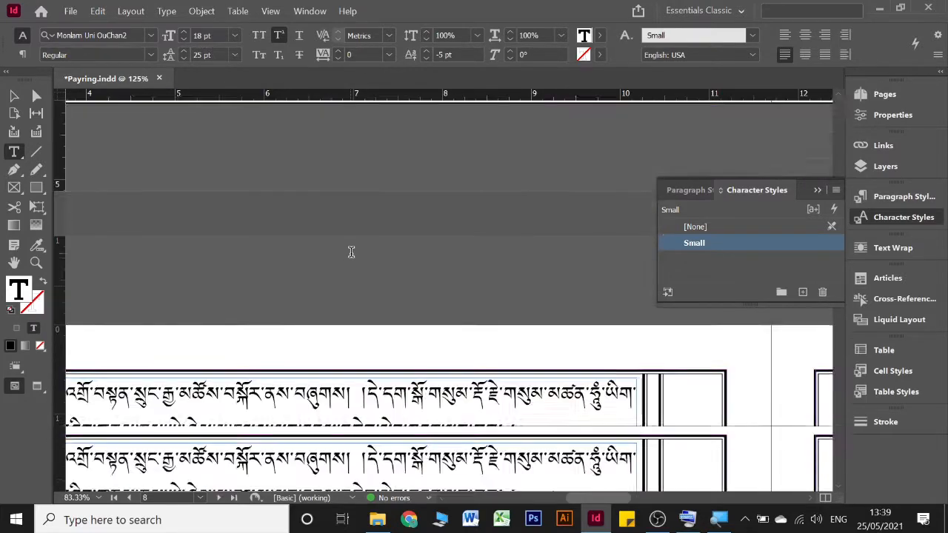
scroll(351, 249, left, 4)
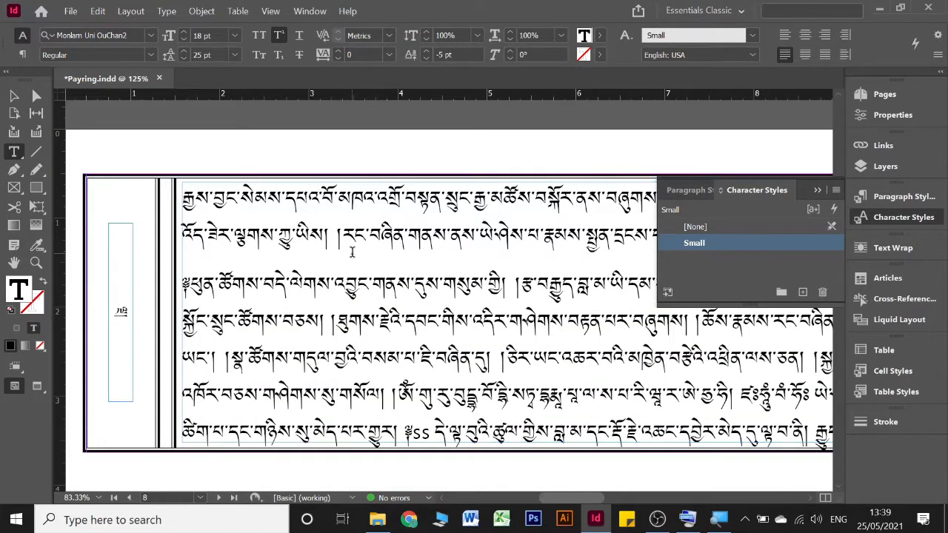
scroll(350, 250, down, 3)
click(195, 217)
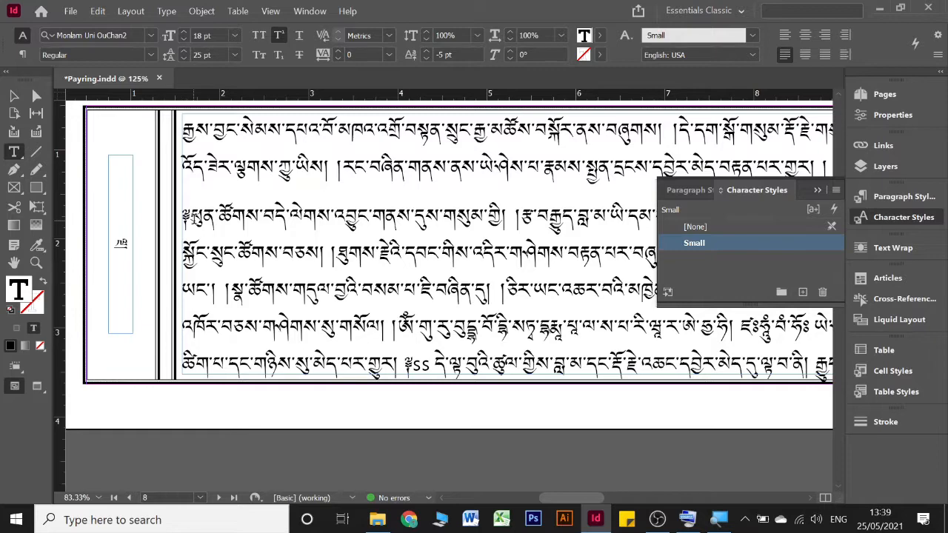
scroll(360, 241, right, 4)
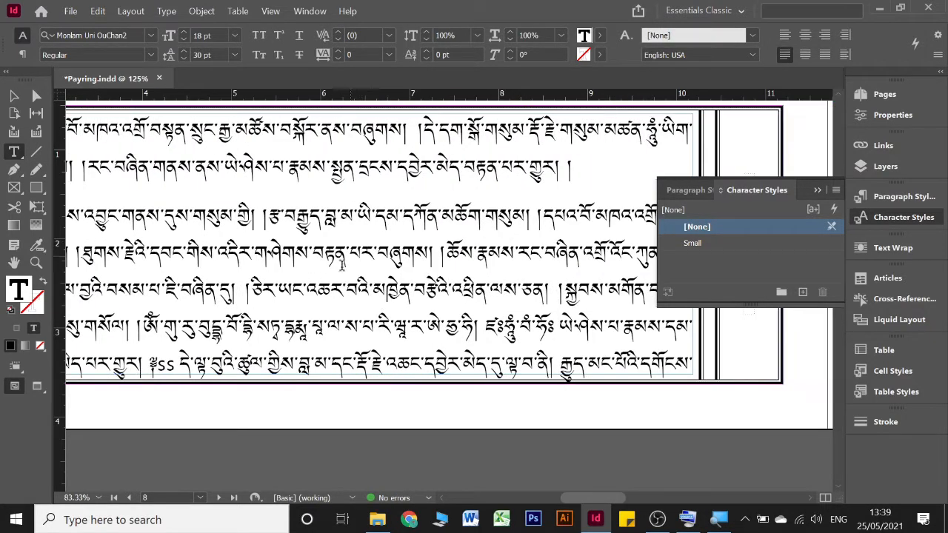
click(193, 364)
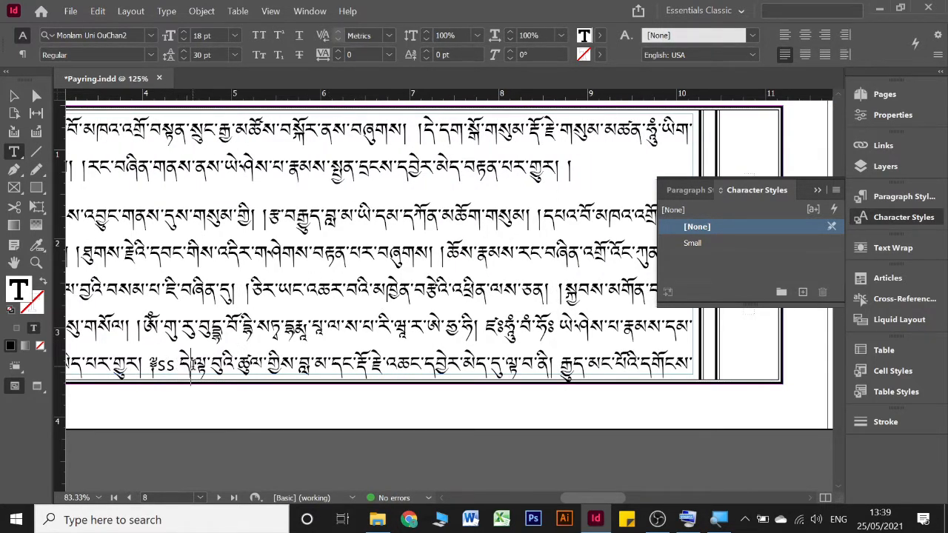
key(BackSpace)
key(BackSpace)
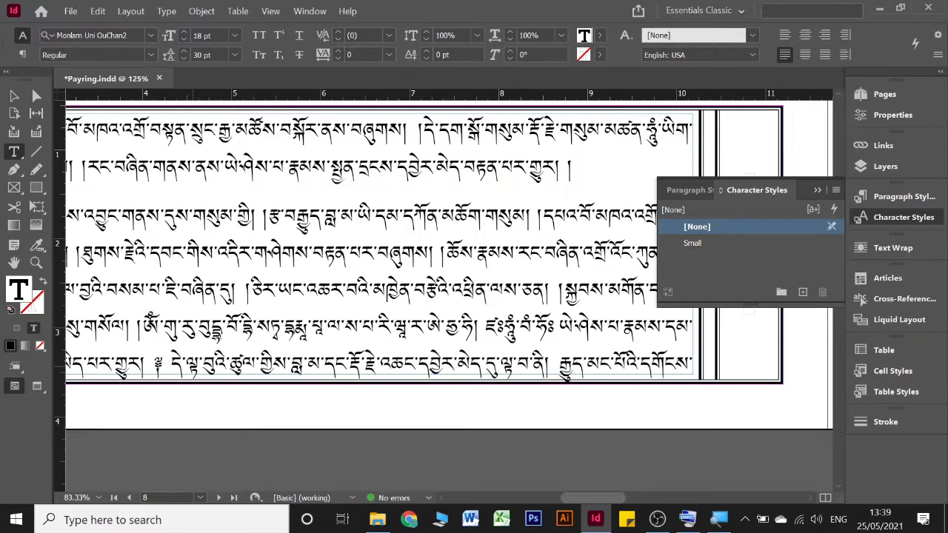
Step: Apply the Small character style to the passage from page 8's last line through its closing ss marker in page 10's first line
scroll(374, 354, right, 15)
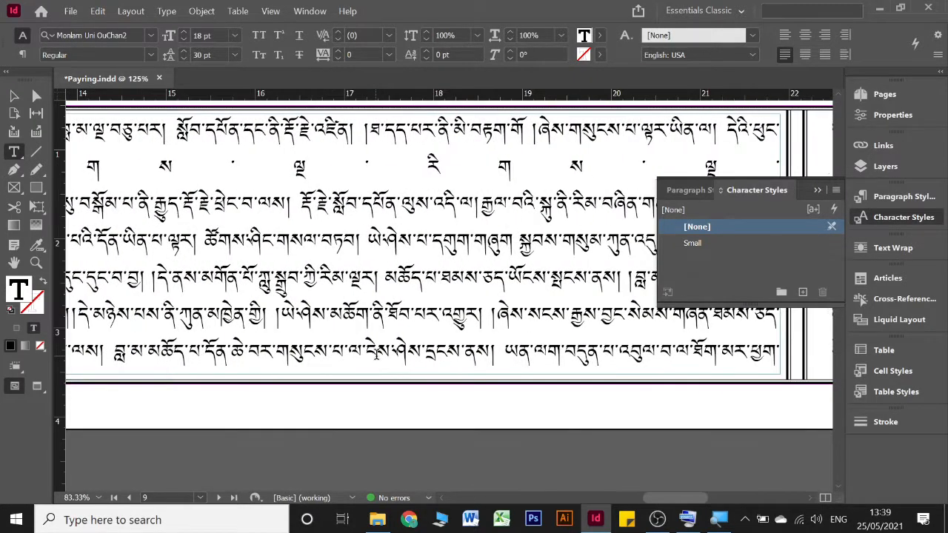
scroll(376, 354, down, 1)
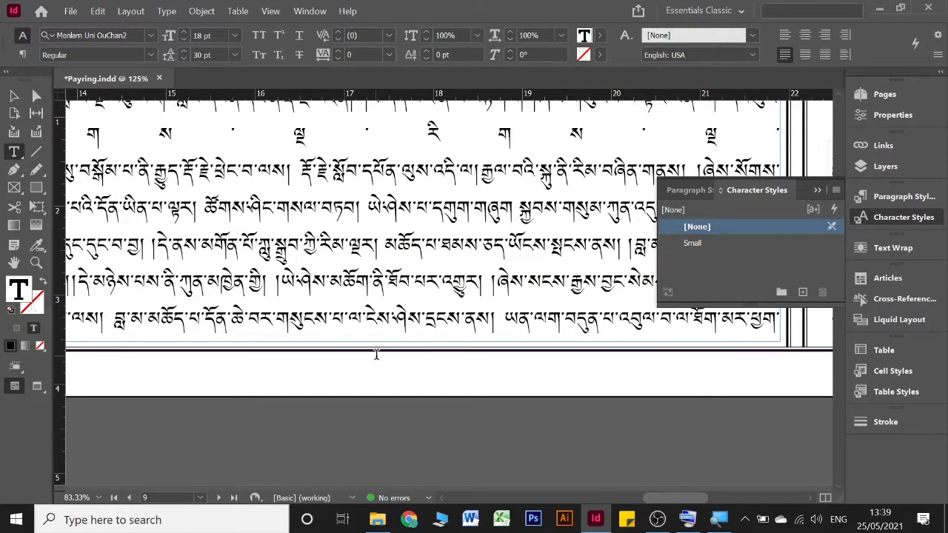
scroll(375, 354, up, 2)
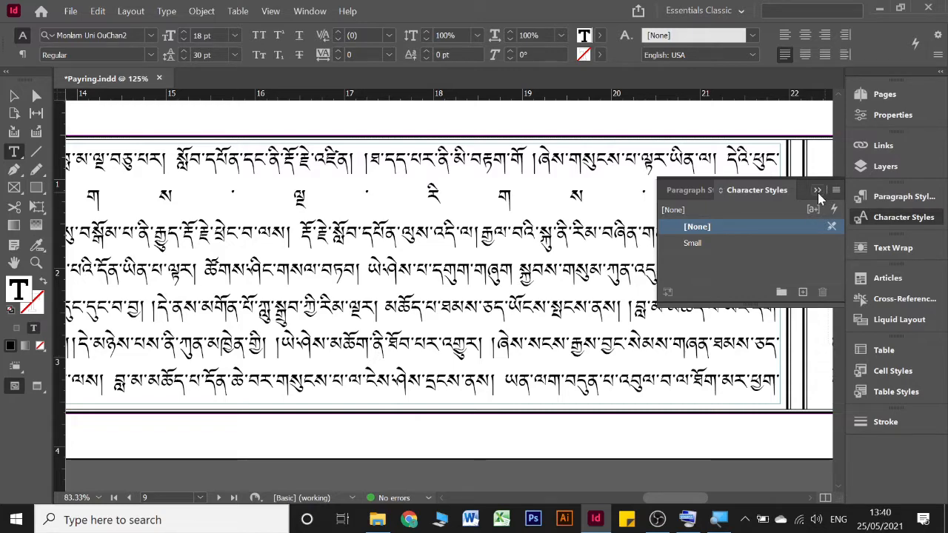
click(817, 191)
scroll(527, 311, left, 4)
scroll(527, 314, right, 2)
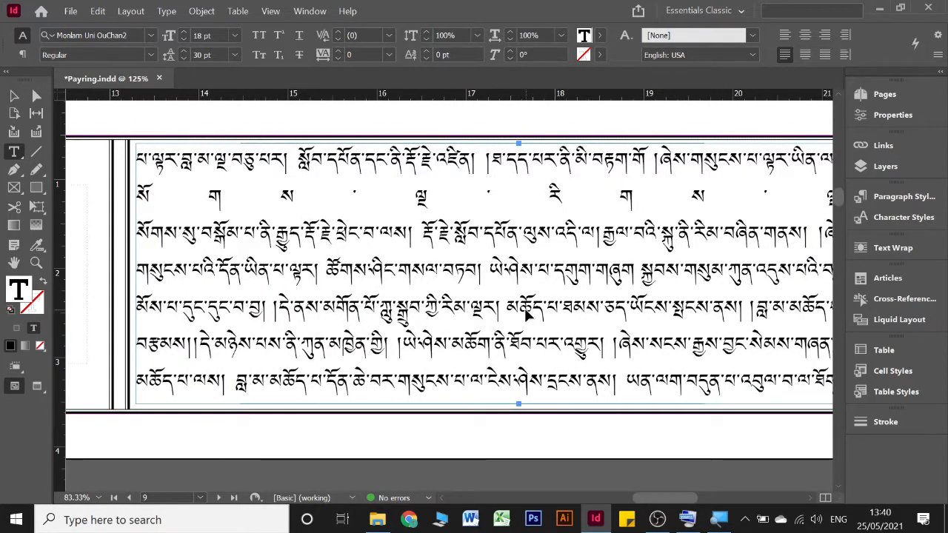
scroll(527, 314, down, 4)
scroll(528, 314, down, 4)
scroll(527, 314, left, 8)
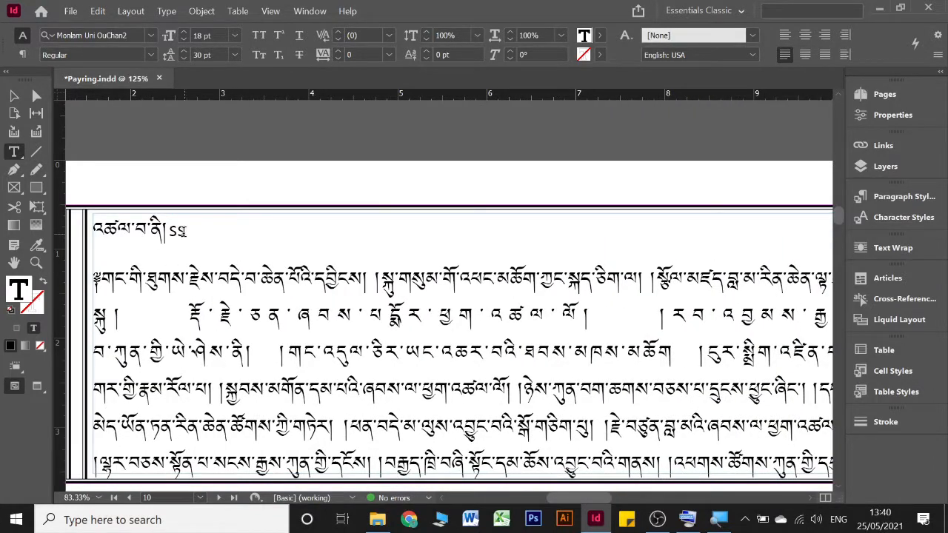
triple_click(195, 230)
click(903, 217)
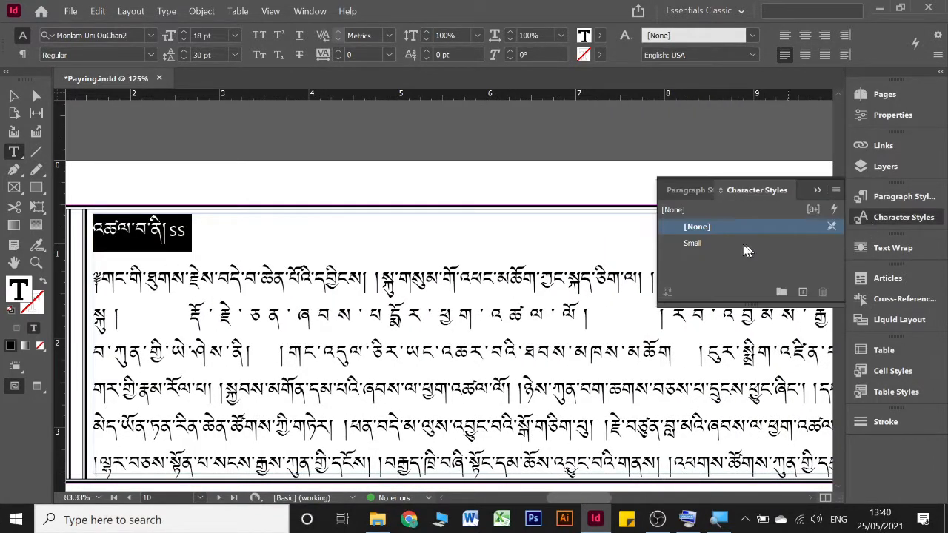
click(700, 243)
click(817, 190)
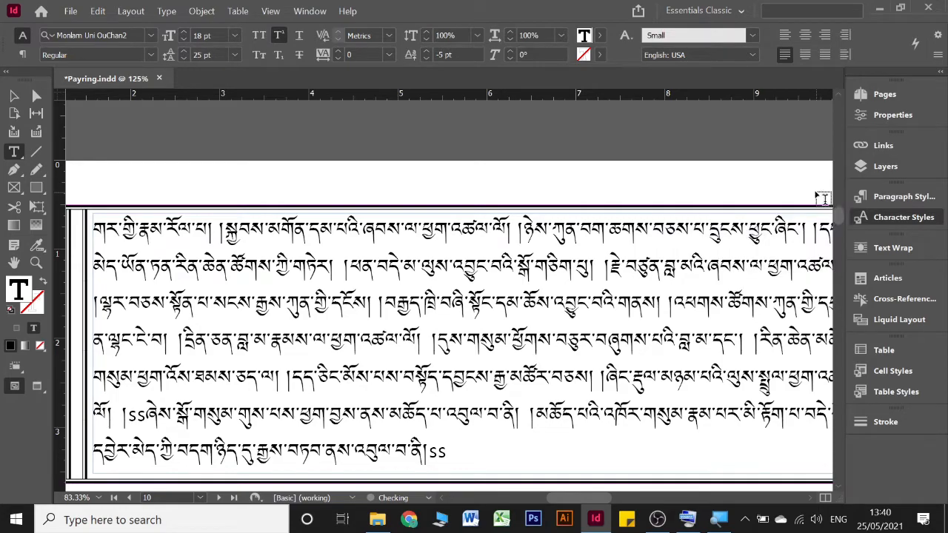
Step: Delete the closing ss marker at the end of the small passage in page 9's fourth line
scroll(616, 282, up, 8)
scroll(616, 281, right, 10)
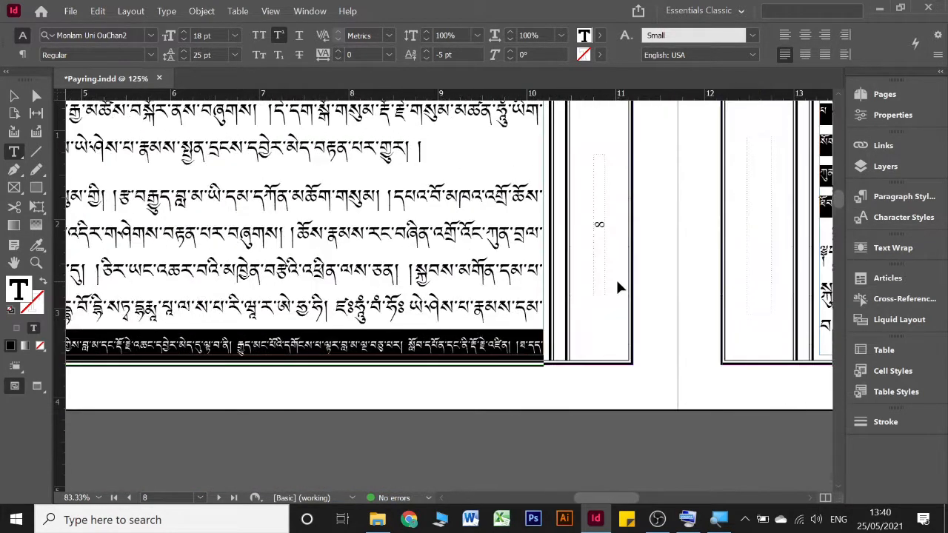
scroll(617, 279, up, 3)
scroll(616, 279, right, 4)
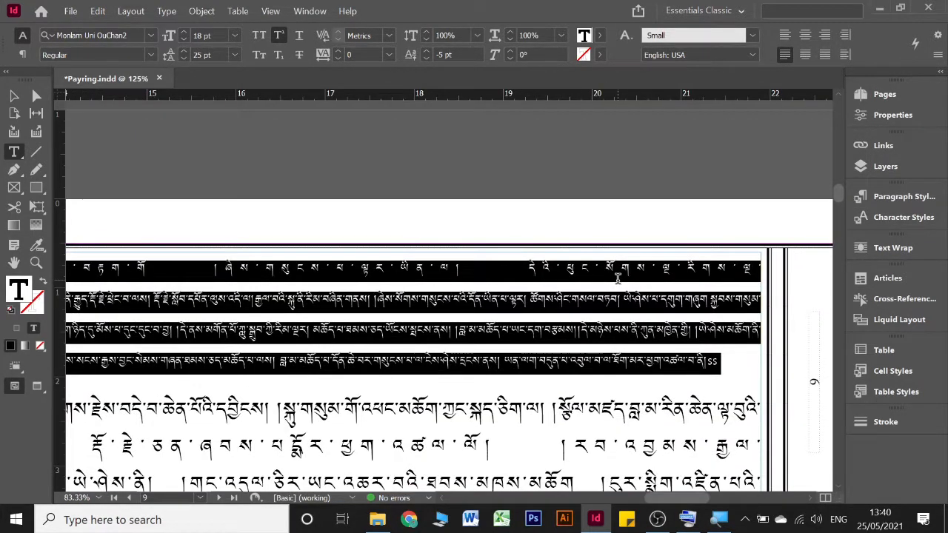
click(258, 280)
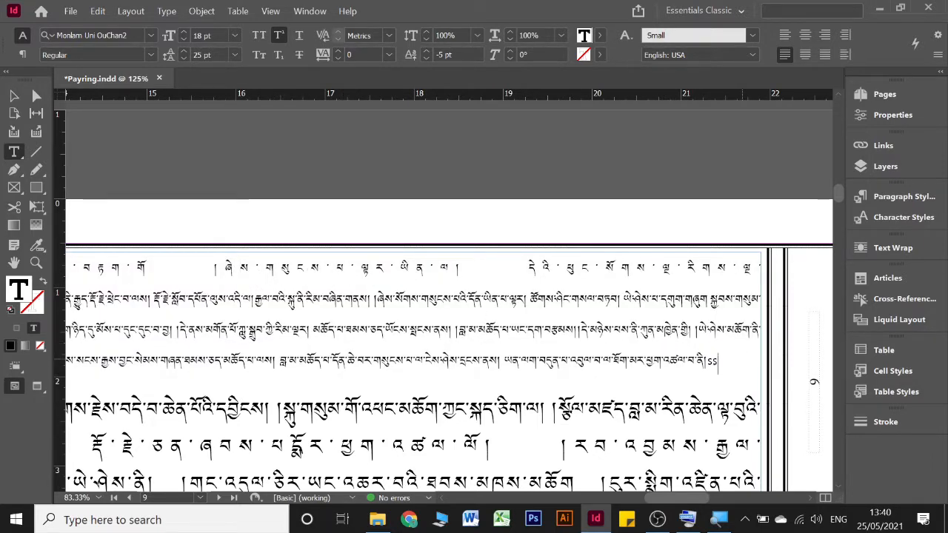
Step: Delete the opening ss marker of the passage in page 10's sixth line
scroll(485, 345, down, 10)
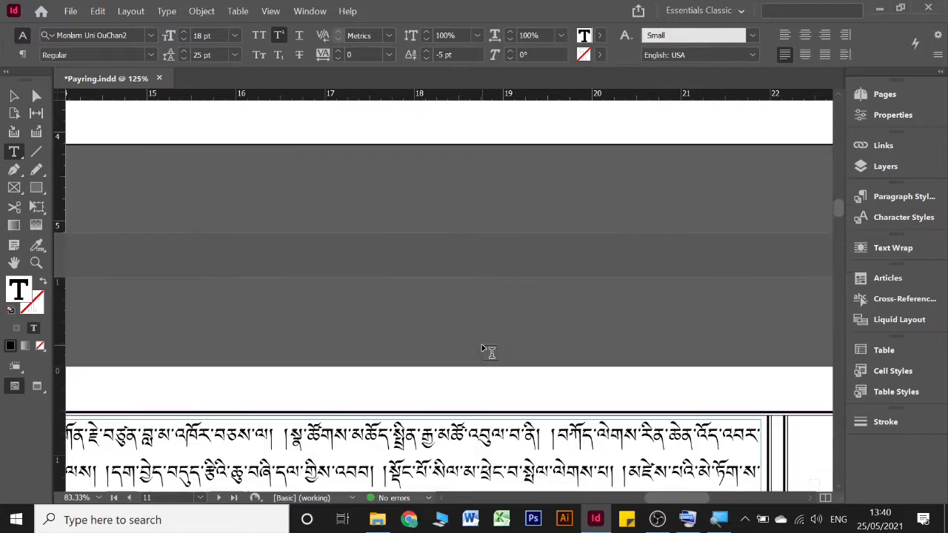
scroll(485, 350, left, 15)
scroll(485, 350, down, 4)
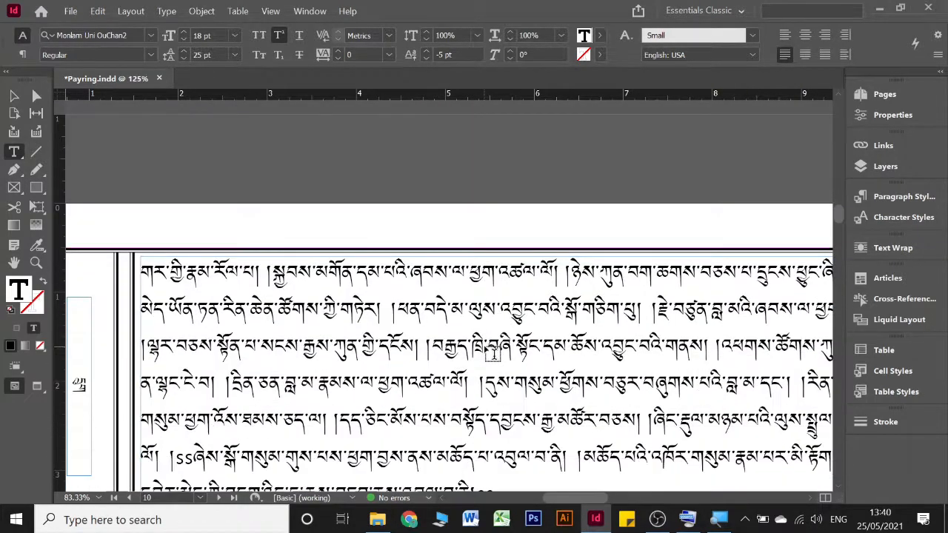
scroll(491, 352, down, 5)
scroll(528, 303, up, 4)
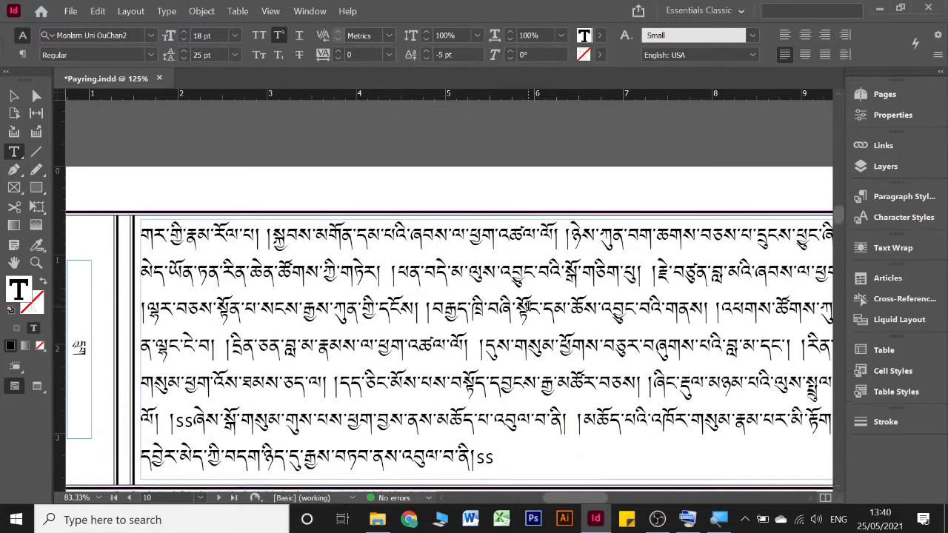
scroll(528, 303, down, 1)
scroll(528, 303, up, 8)
scroll(529, 307, right, 6)
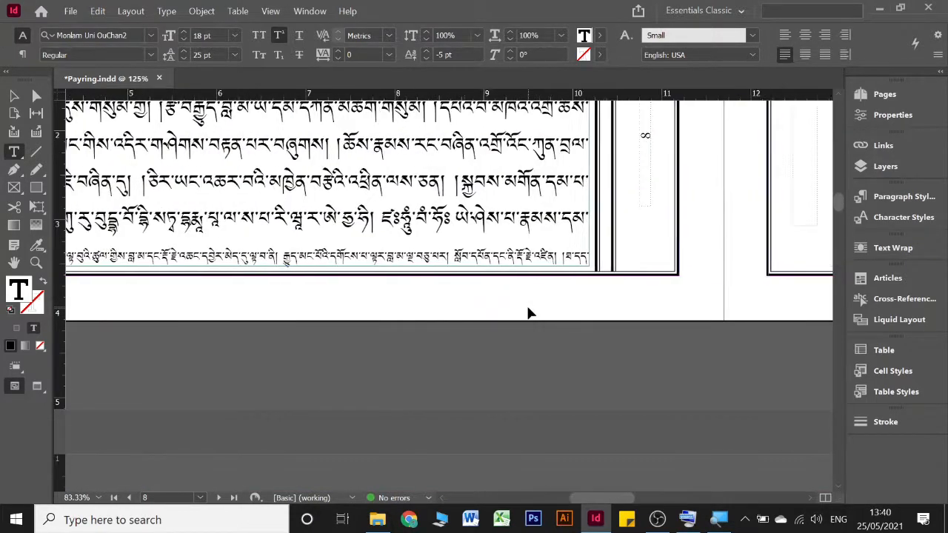
scroll(529, 313, right, 12)
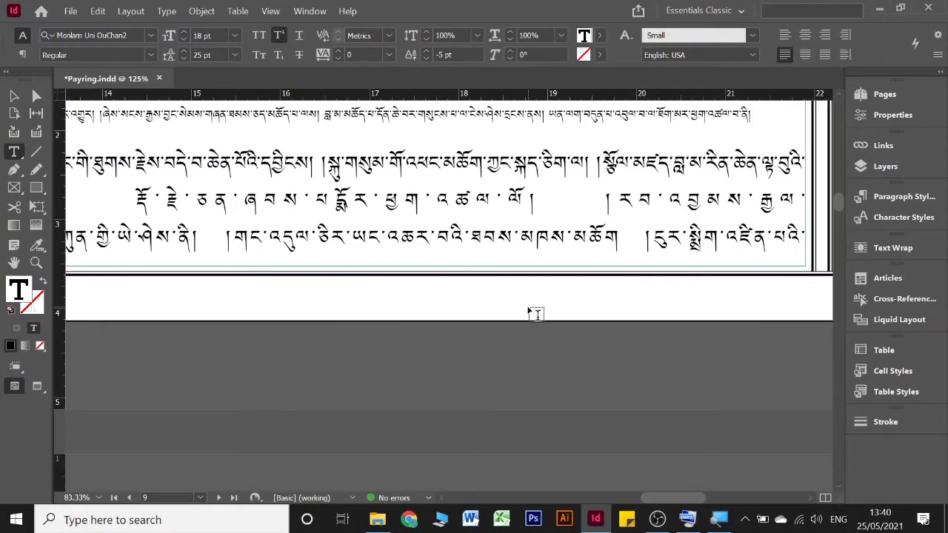
scroll(529, 313, down, 3)
scroll(529, 314, left, 11)
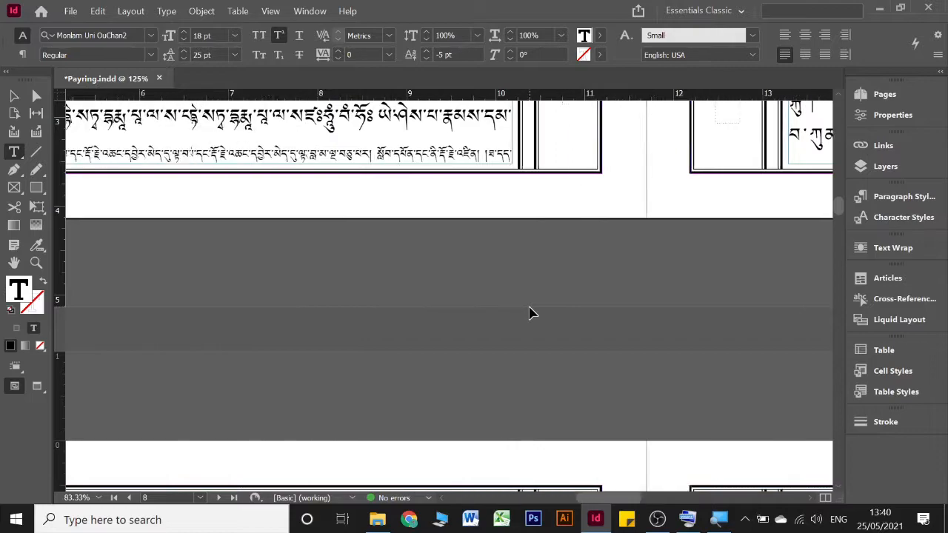
scroll(529, 313, left, 3)
scroll(528, 313, down, 4)
scroll(529, 313, left, 4)
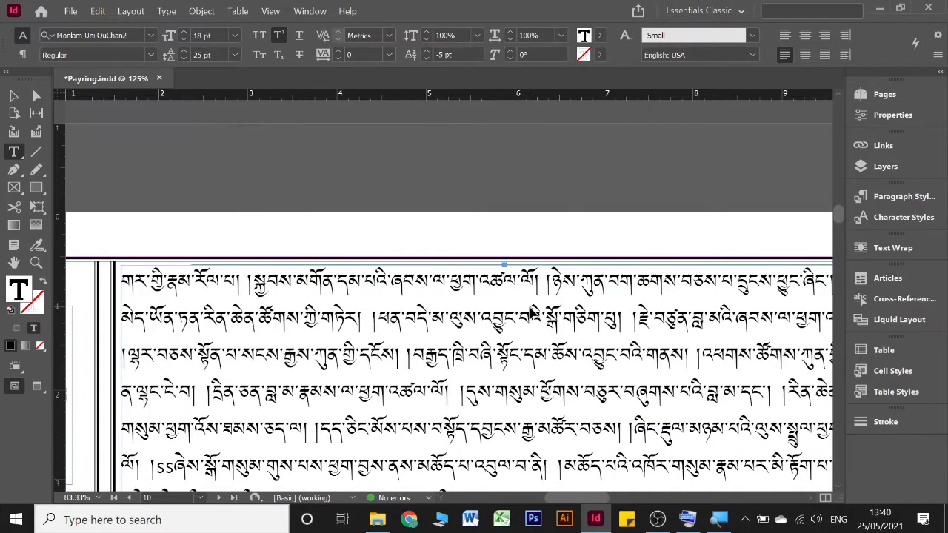
scroll(529, 314, down, 2)
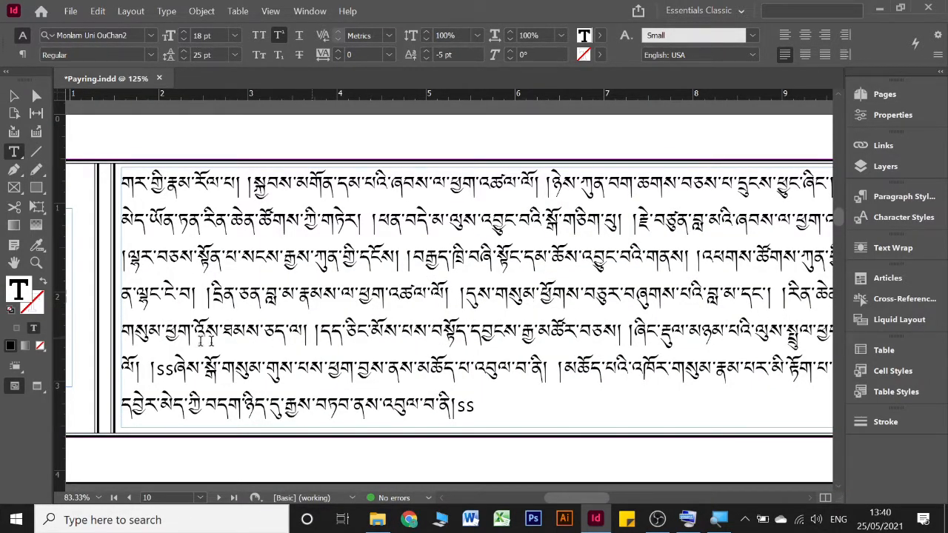
click(172, 368)
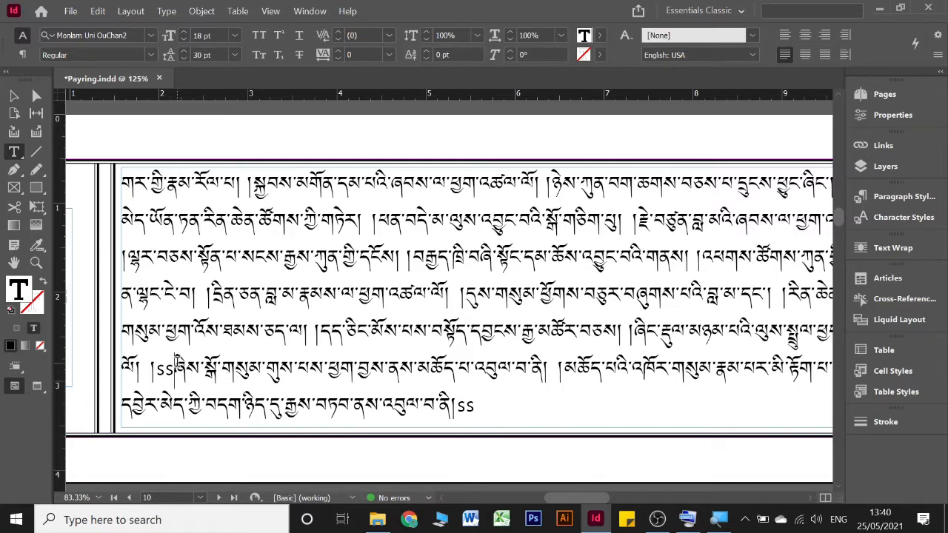
key(BackSpace)
key(BackSpace)
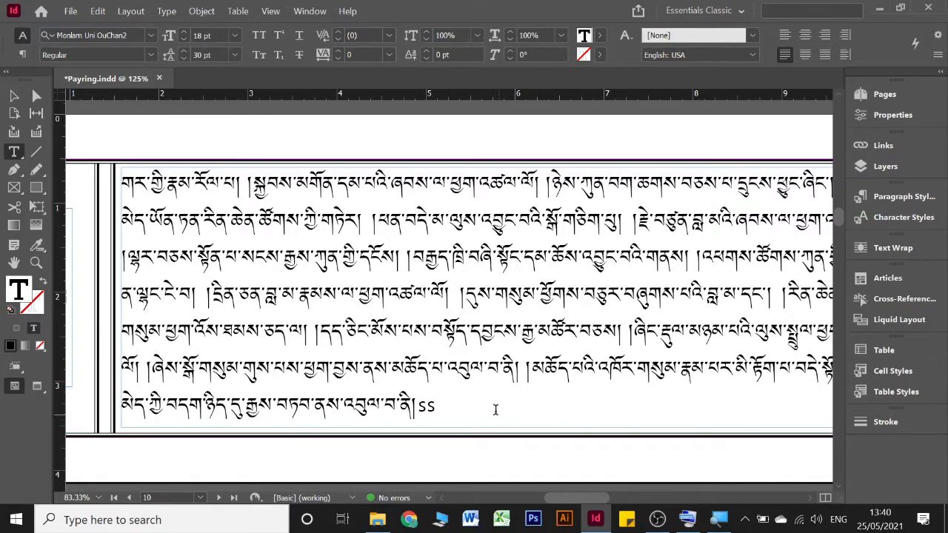
Step: Apply the Small character style to the passage starting in page 10's sixth line and delete its closing ss marker
shift+click(496, 409)
click(891, 220)
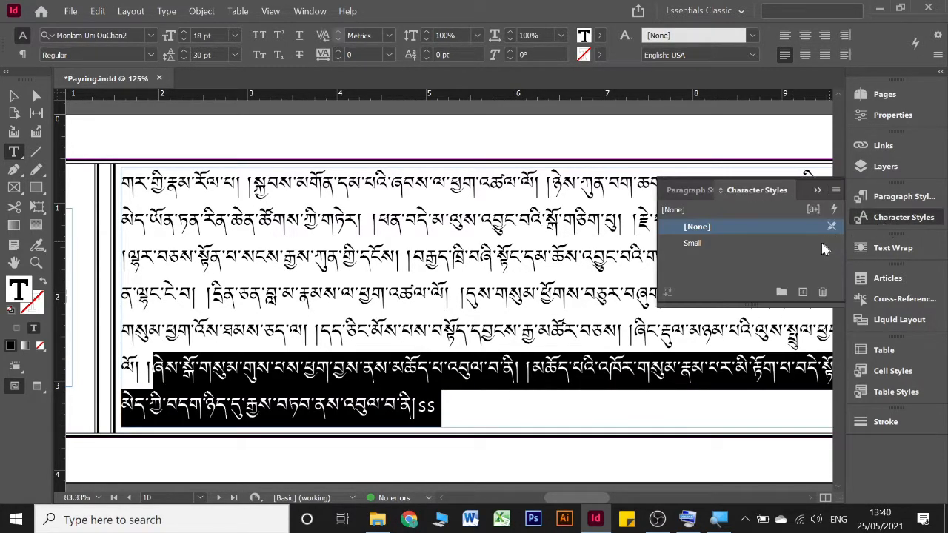
click(764, 242)
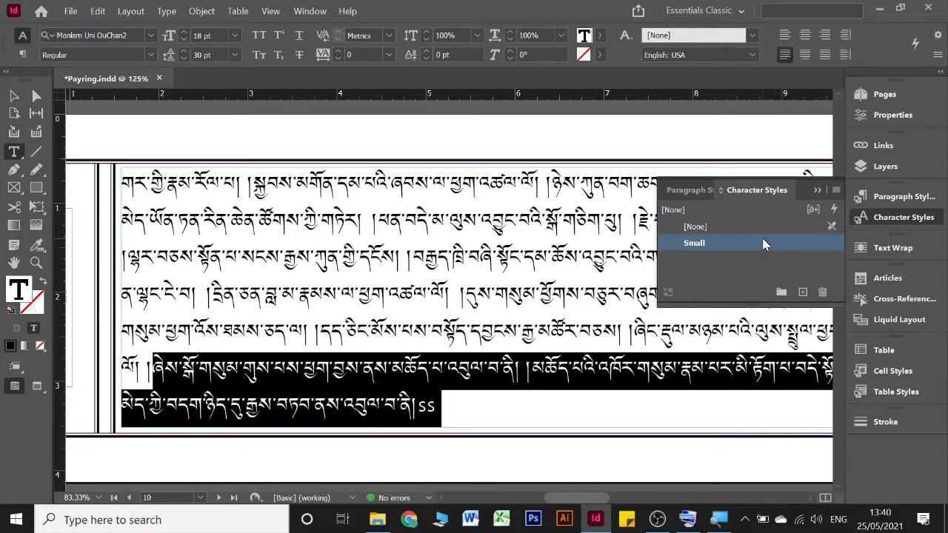
click(794, 366)
key(BackSpace)
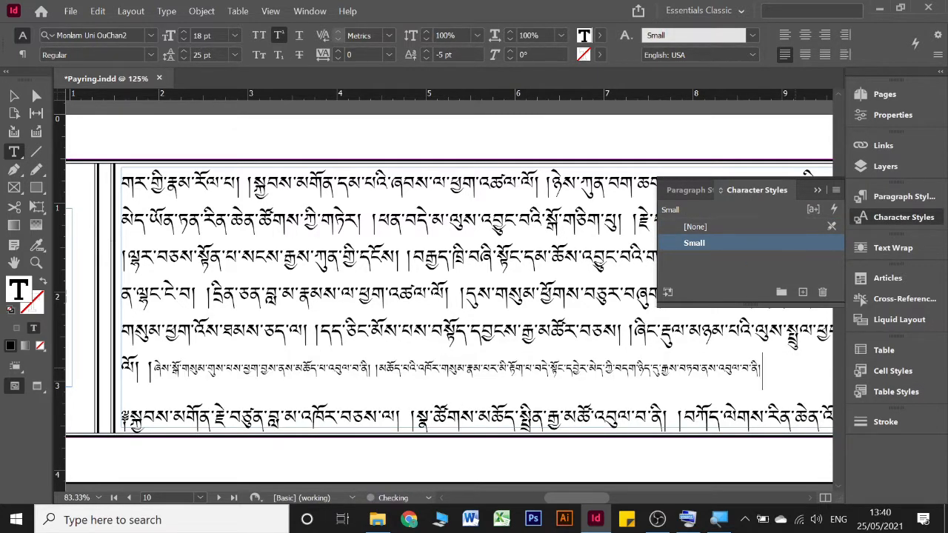
Step: Delete the opening ss marker of the passage in page 13's fourth line
scroll(460, 363, right, 3)
scroll(453, 363, left, 7)
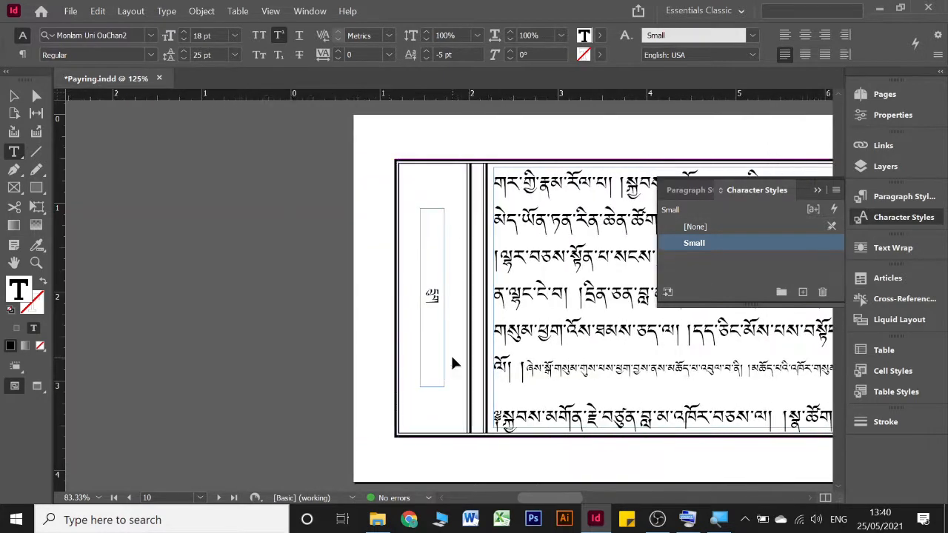
click(500, 407)
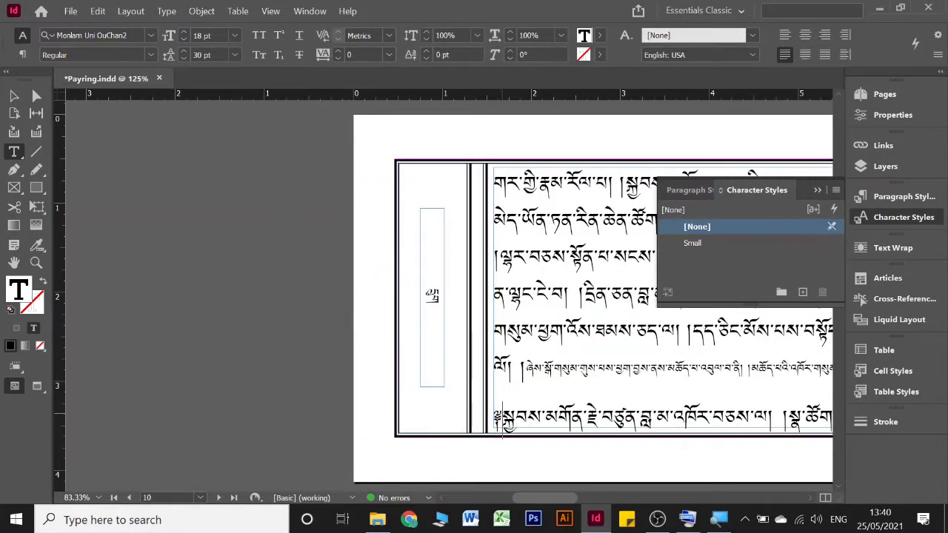
scroll(502, 418, right, 10)
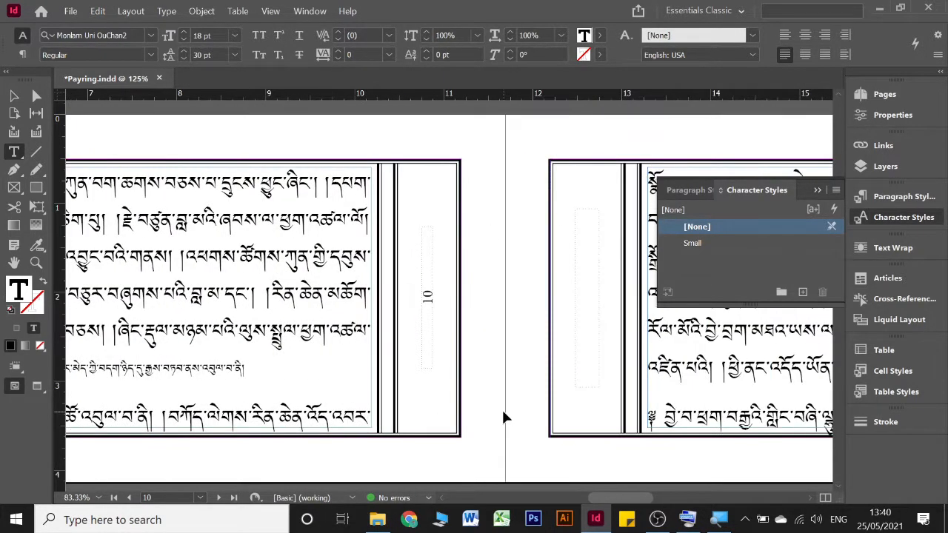
scroll(503, 419, right, 8)
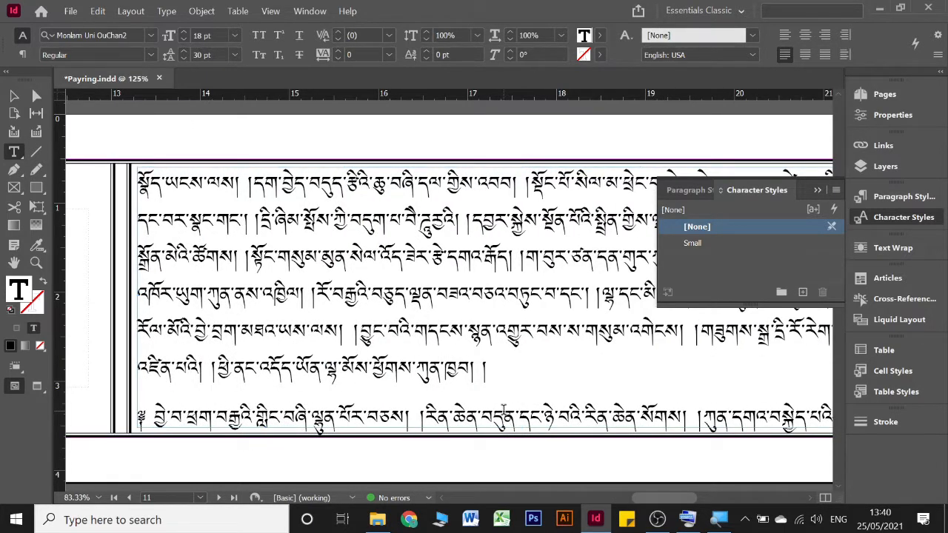
scroll(503, 411, down, 10)
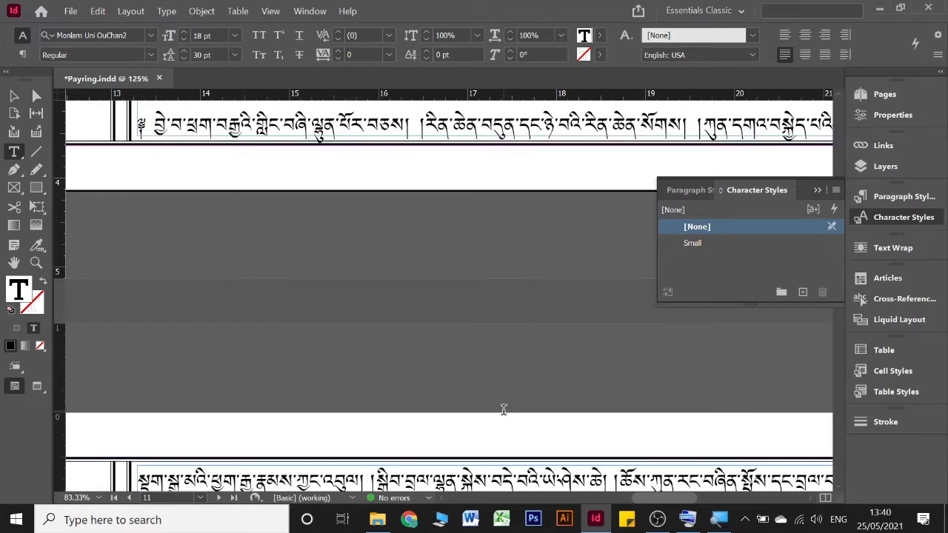
scroll(503, 419, left, 6)
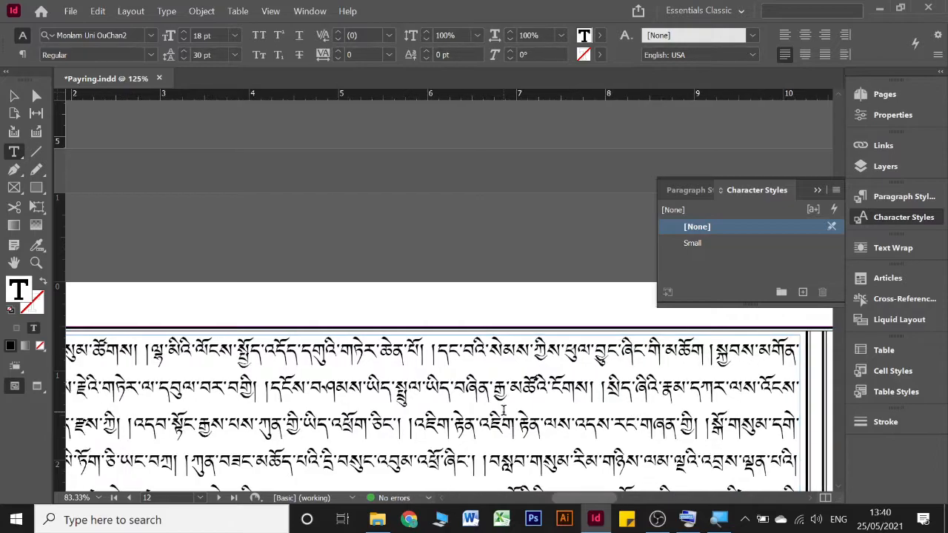
scroll(503, 414, down, 4)
scroll(504, 411, down, 5)
scroll(505, 413, right, 11)
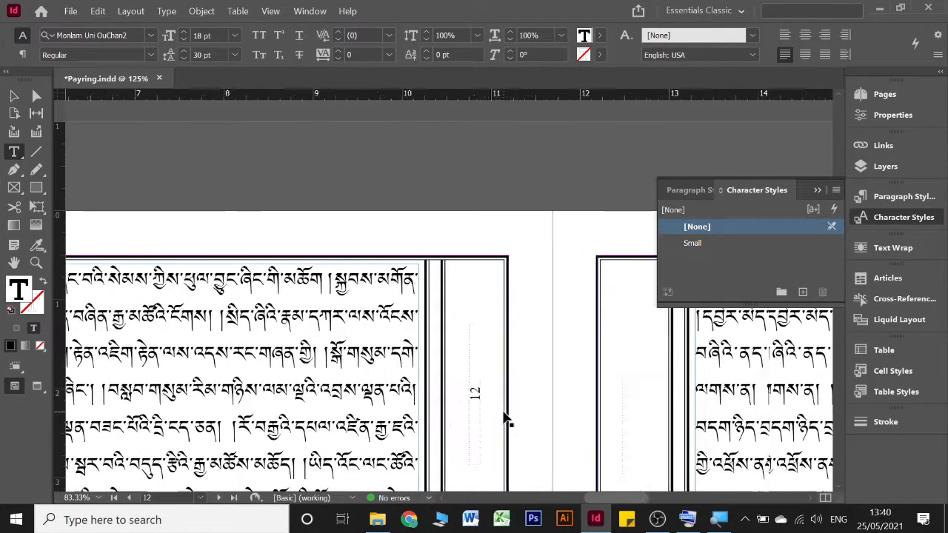
scroll(509, 418, down, 3)
scroll(503, 420, right, 2)
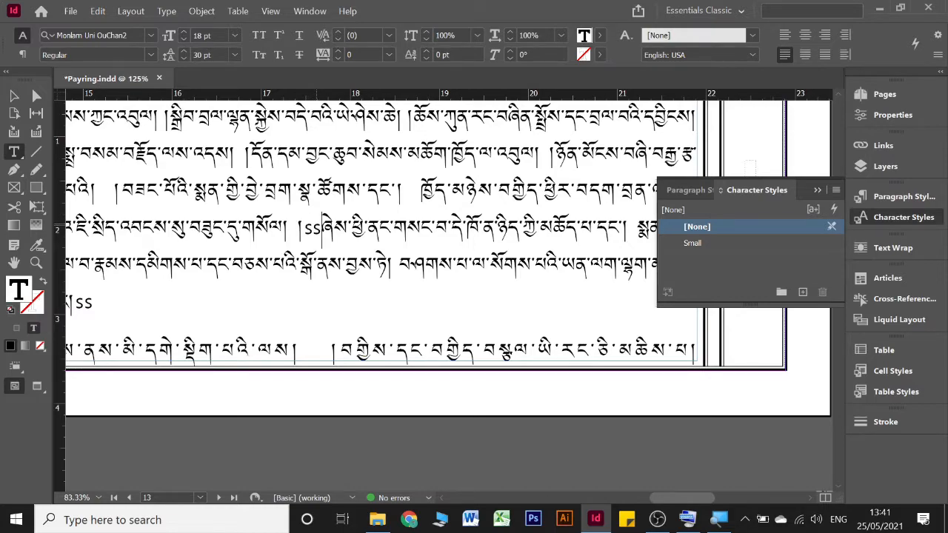
key(BackSpace)
key(BackSpace)
scroll(314, 218, left, 4)
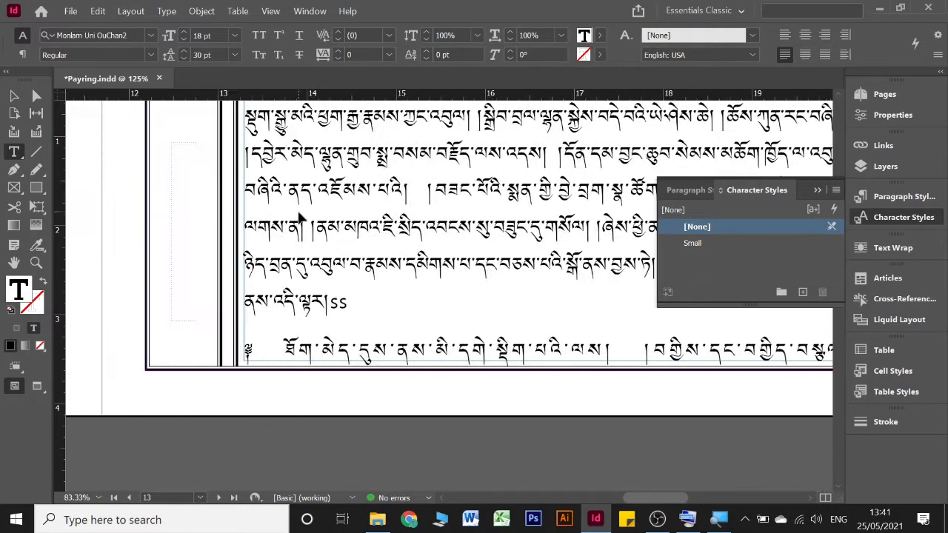
Step: Apply the Small character style to the passage starting in page 13's fourth line and delete its closing ss marker
shift+click(357, 304)
click(741, 244)
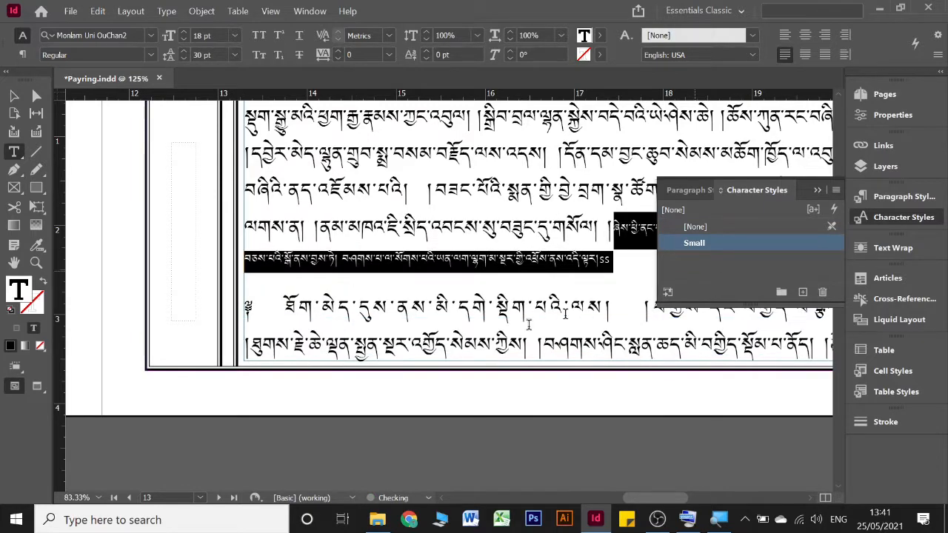
click(623, 254)
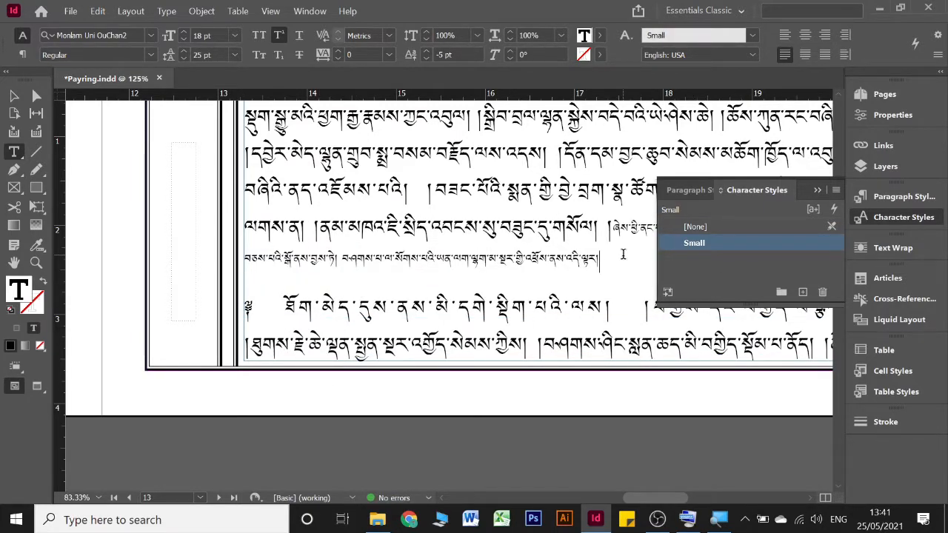
scroll(623, 255, down, 10)
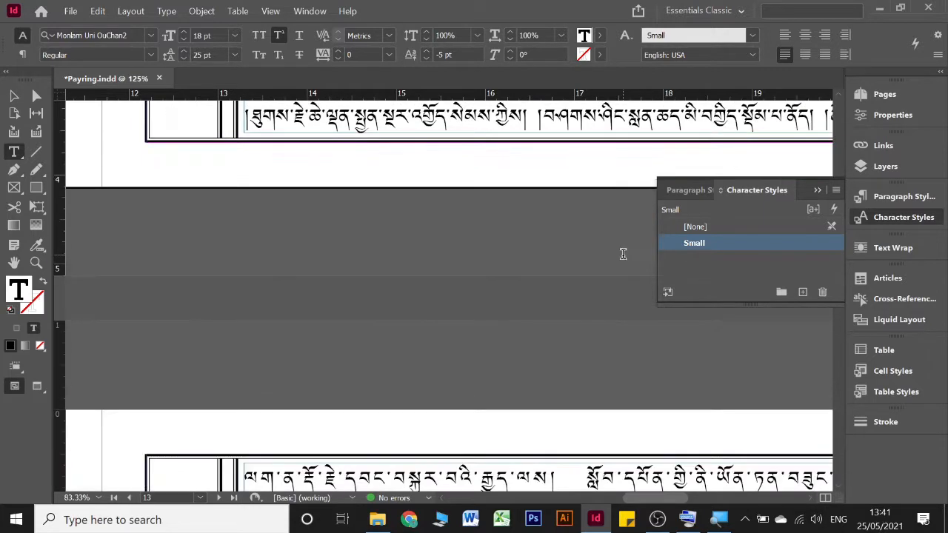
Step: Look through page 14 for the next passage marked with ss
scroll(622, 259, left, 6)
scroll(623, 261, left, 5)
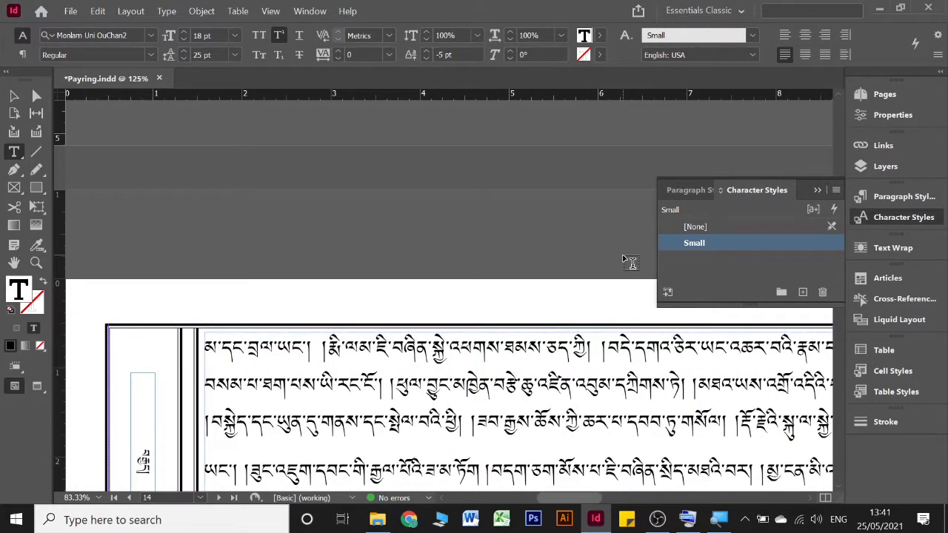
scroll(628, 262, down, 2)
scroll(624, 260, right, 2)
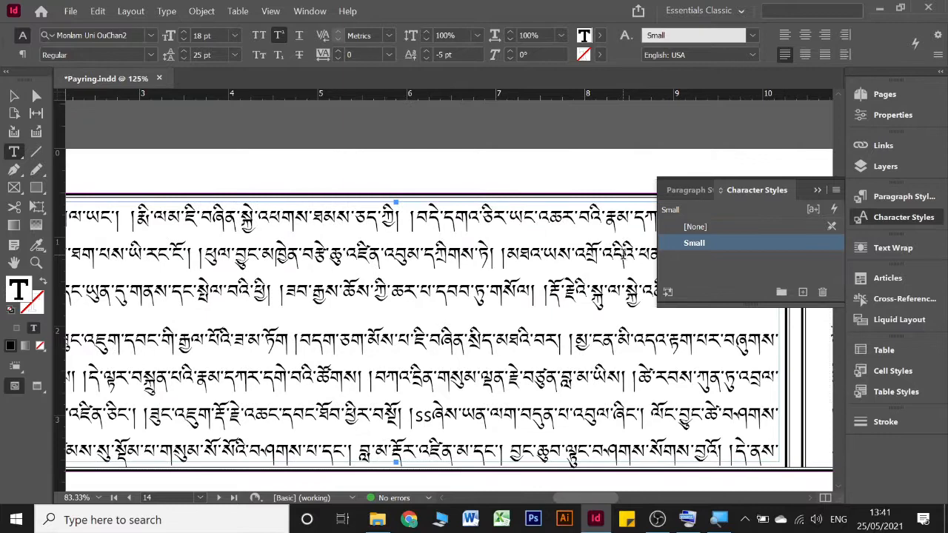
scroll(624, 254, down, 1)
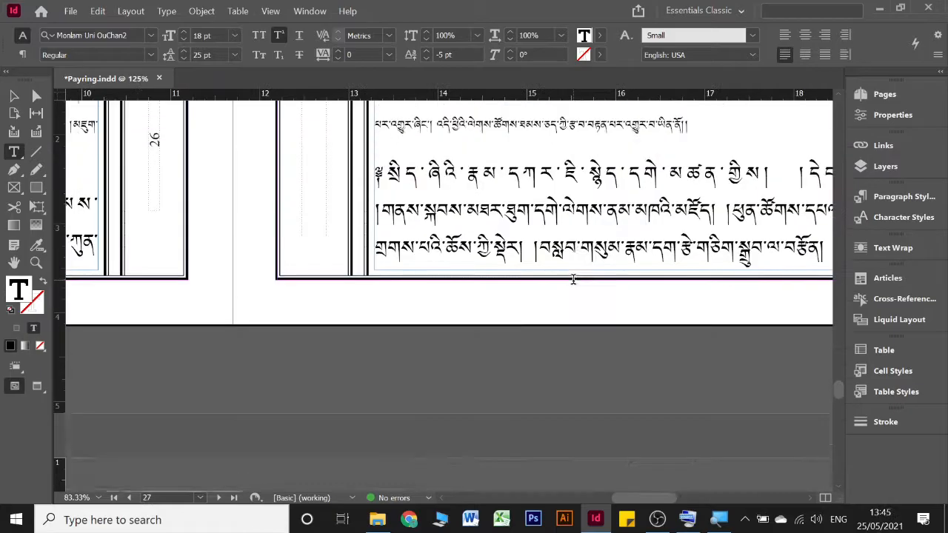
Step: Review pages 25 back to 14 for justified lines with overstretched letter spacing, including page 23's fourth line
scroll(571, 274, up, 12)
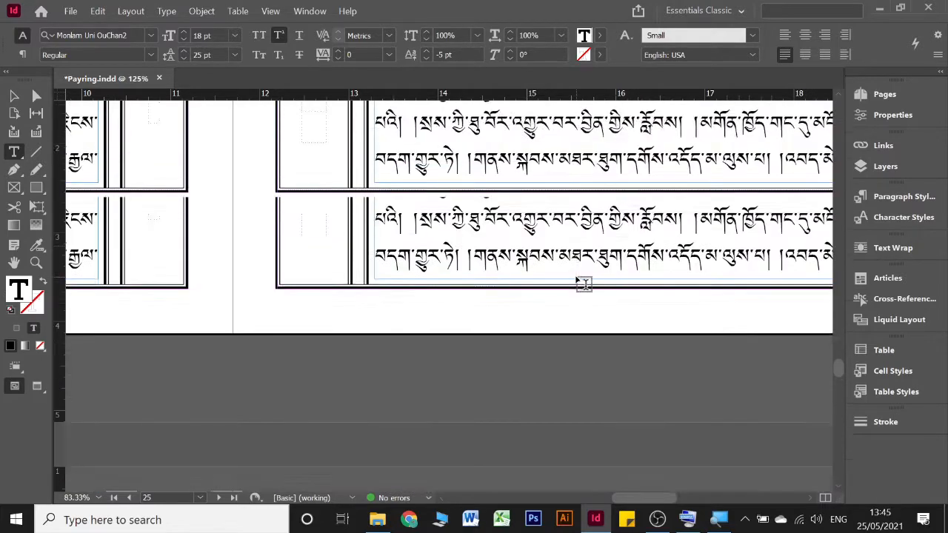
scroll(582, 282, up, 15)
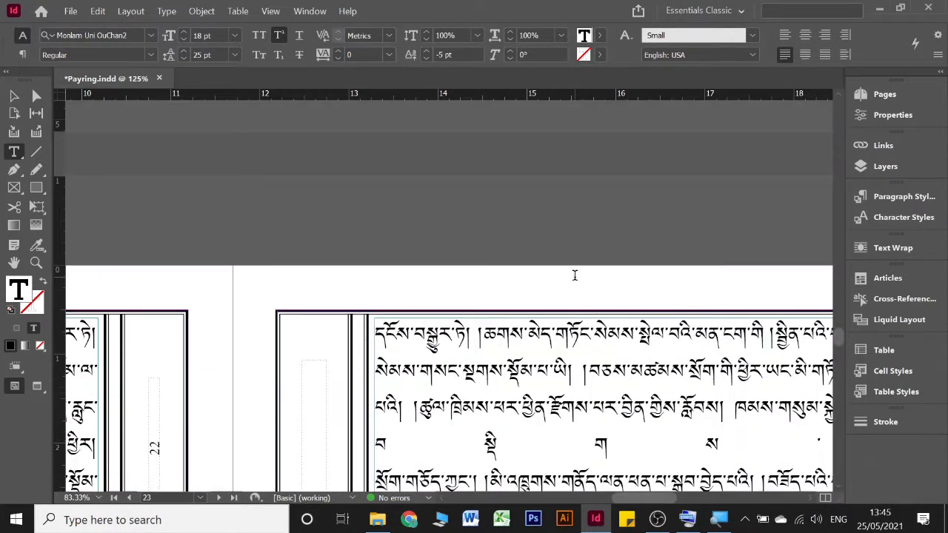
scroll(575, 274, down, 5)
scroll(573, 277, right, 10)
scroll(577, 275, left, 3)
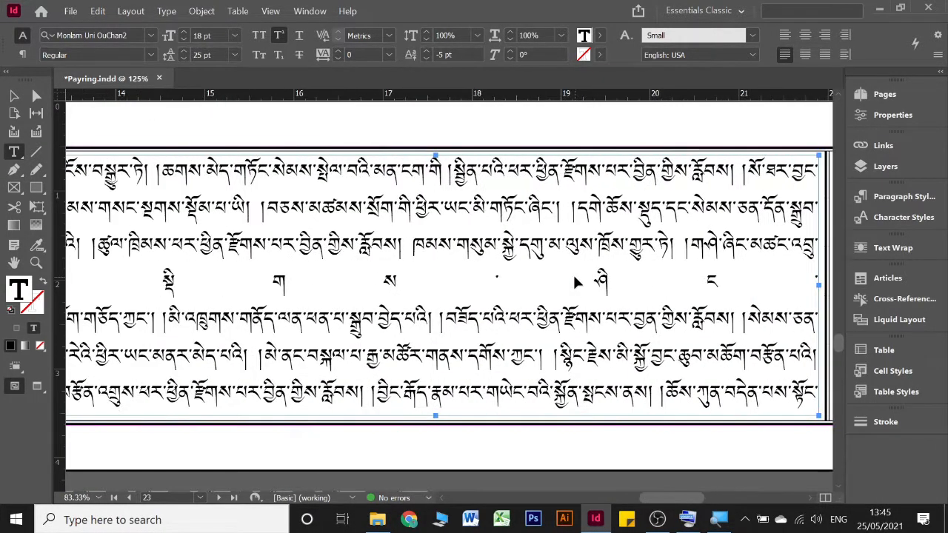
scroll(574, 275, left, 3)
click(353, 286)
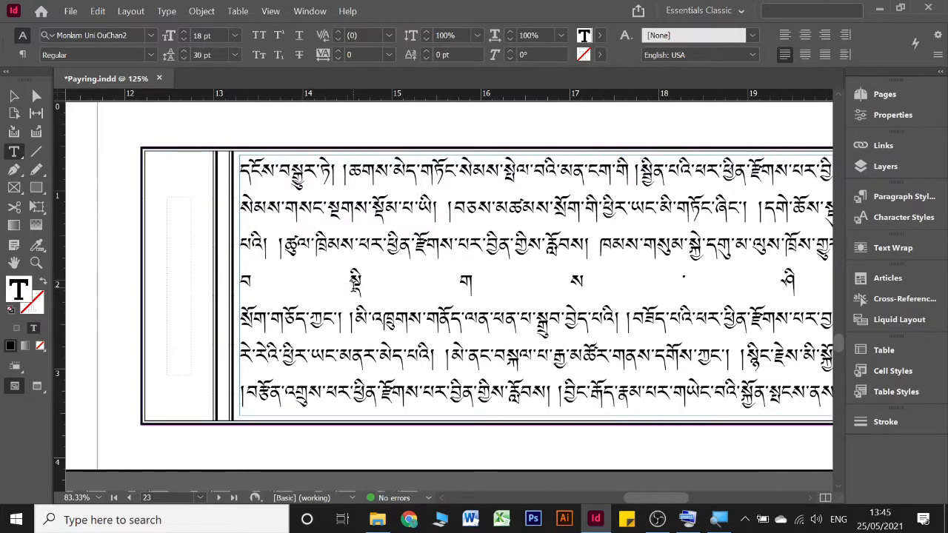
scroll(353, 293, right, 5)
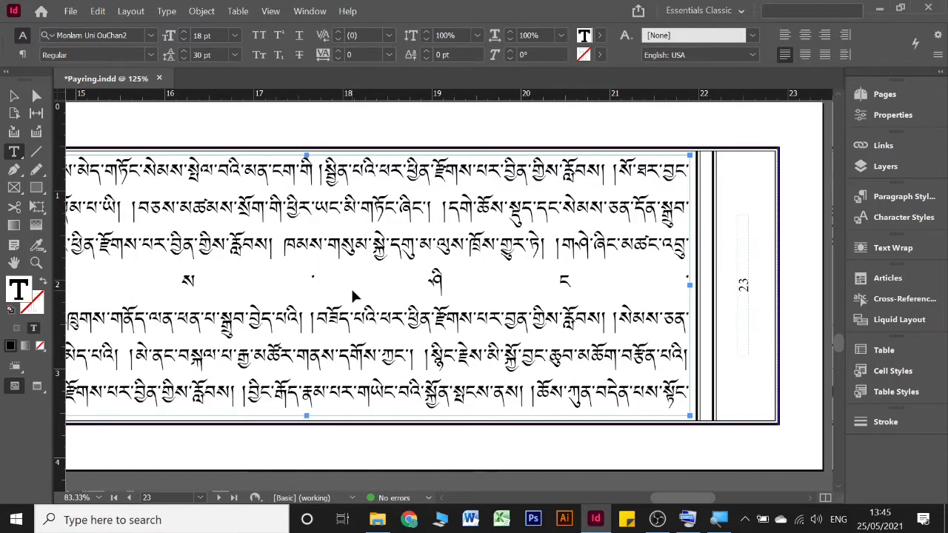
scroll(352, 287, up, 10)
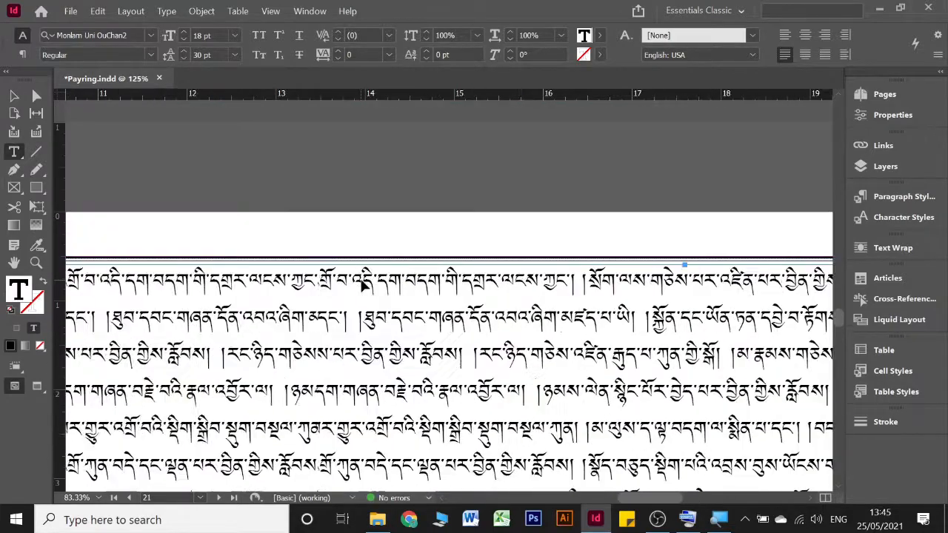
scroll(363, 285, left, 5)
scroll(385, 281, left, 5)
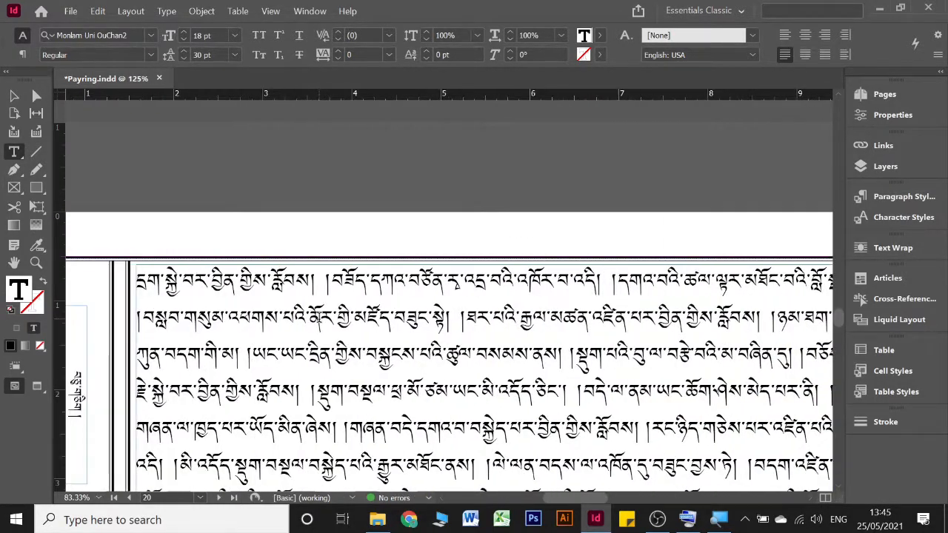
scroll(319, 318, up, 10)
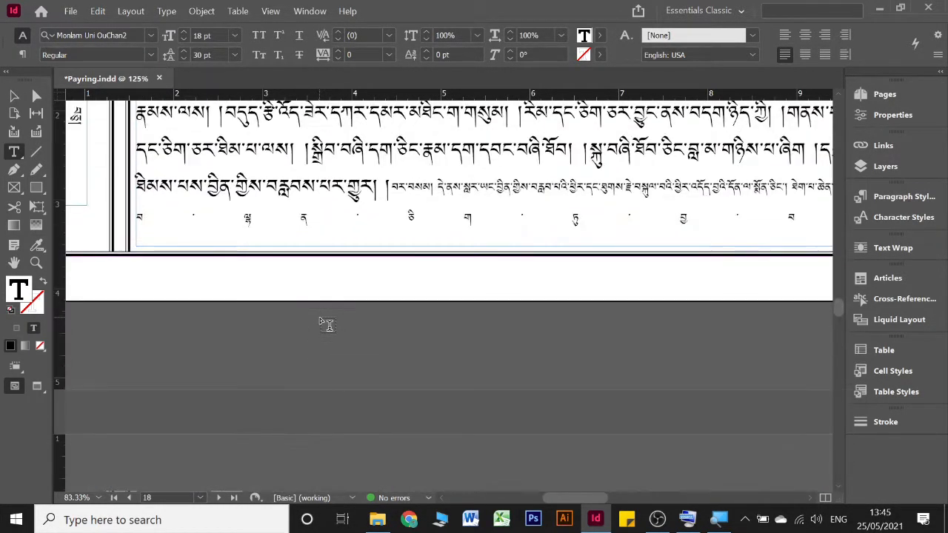
scroll(326, 324, up, 10)
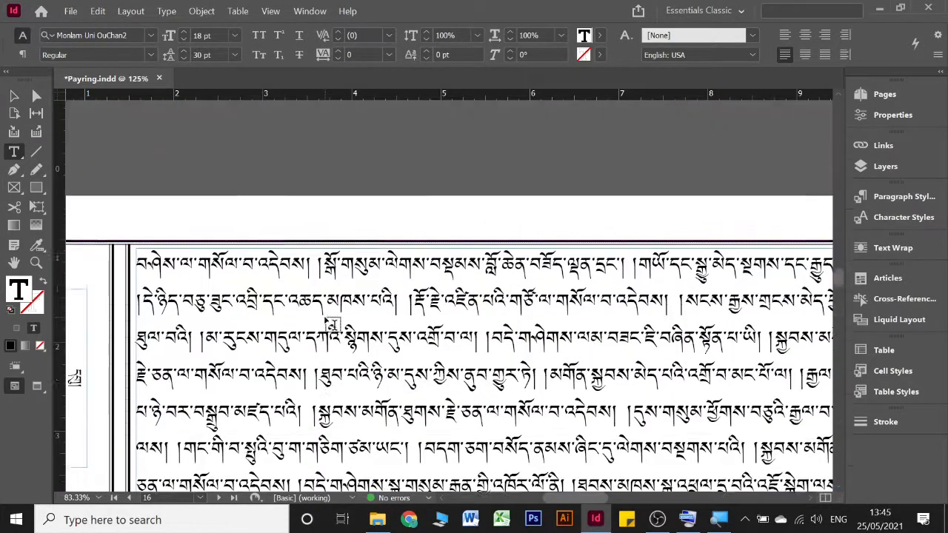
scroll(329, 322, up, 10)
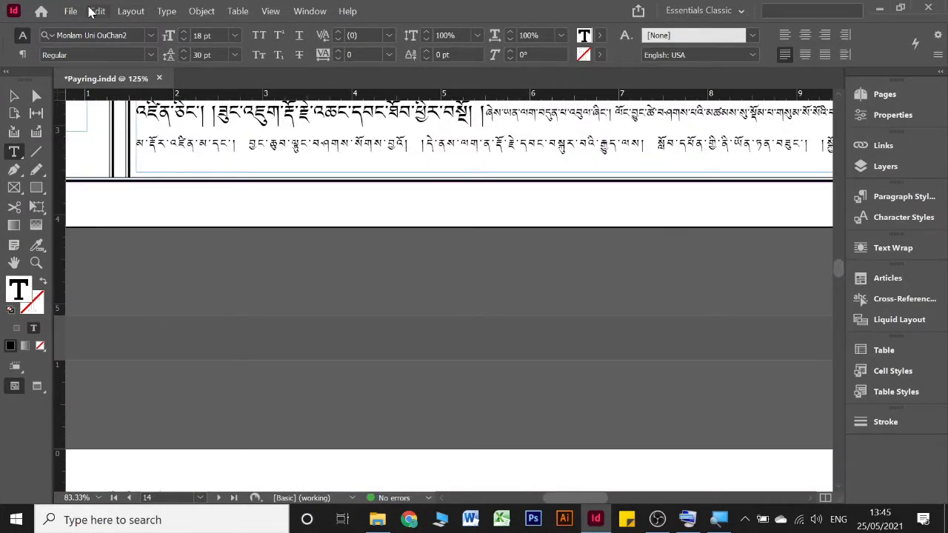
Step: Set up Find/Change for the story with No Break enabled in the replacement's basic character formats
click(96, 11)
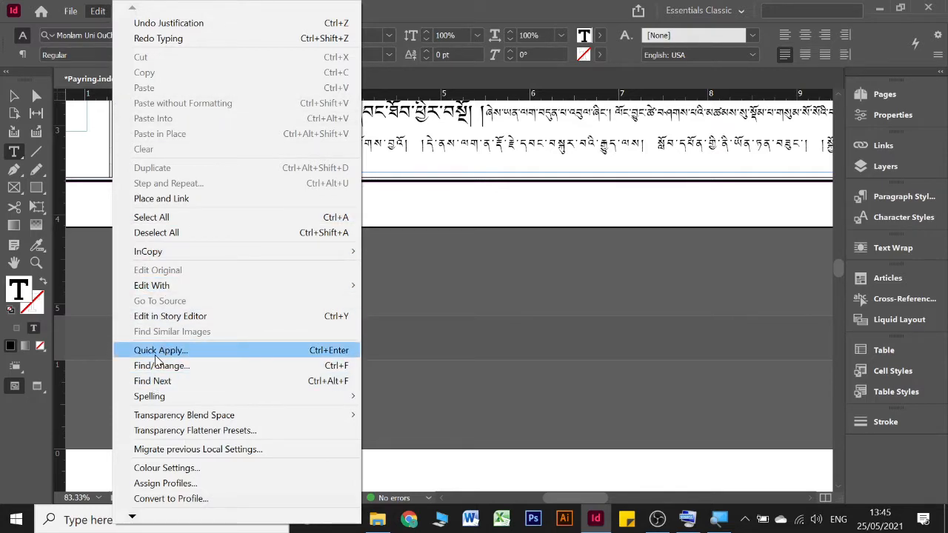
click(188, 364)
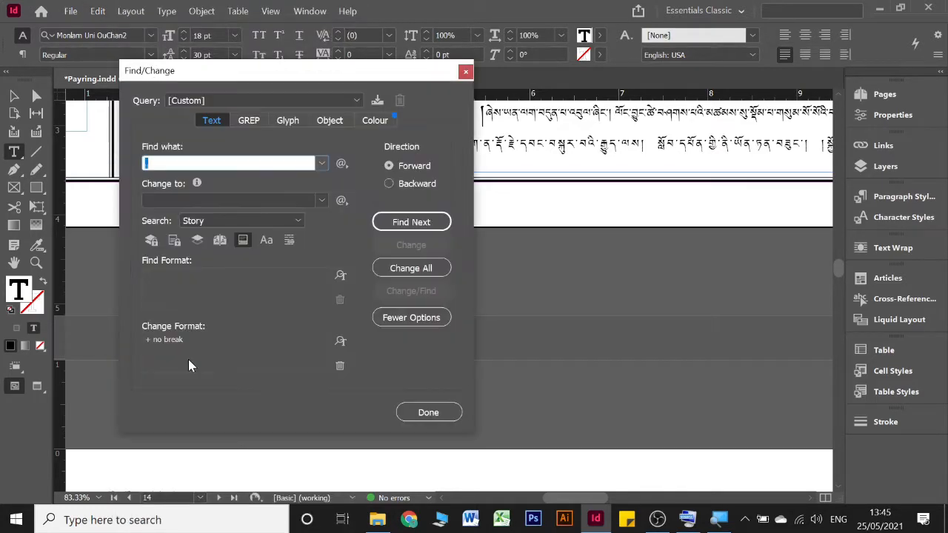
click(162, 343)
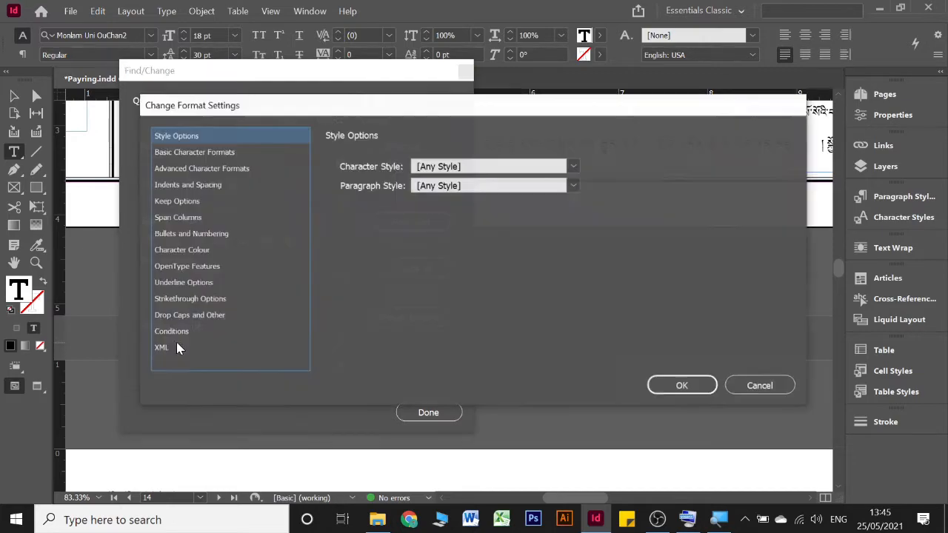
click(759, 390)
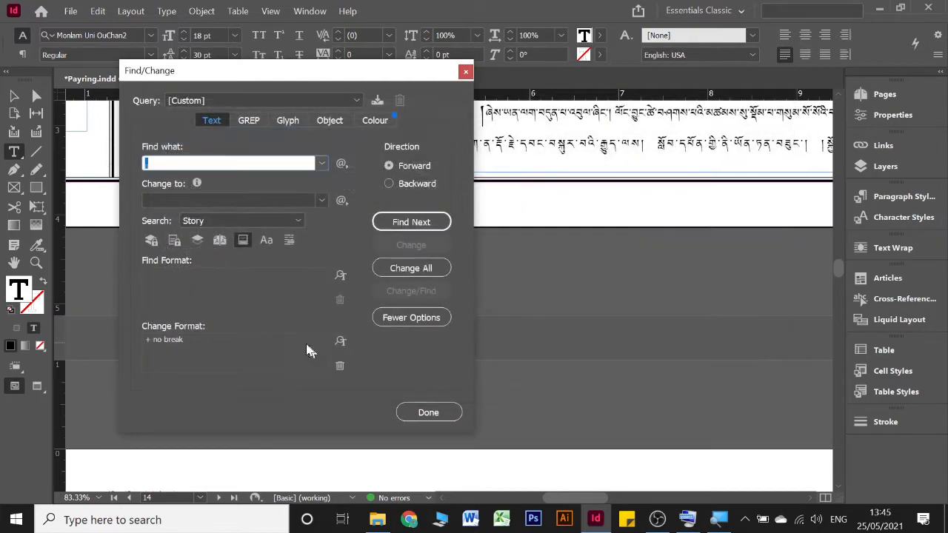
click(260, 356)
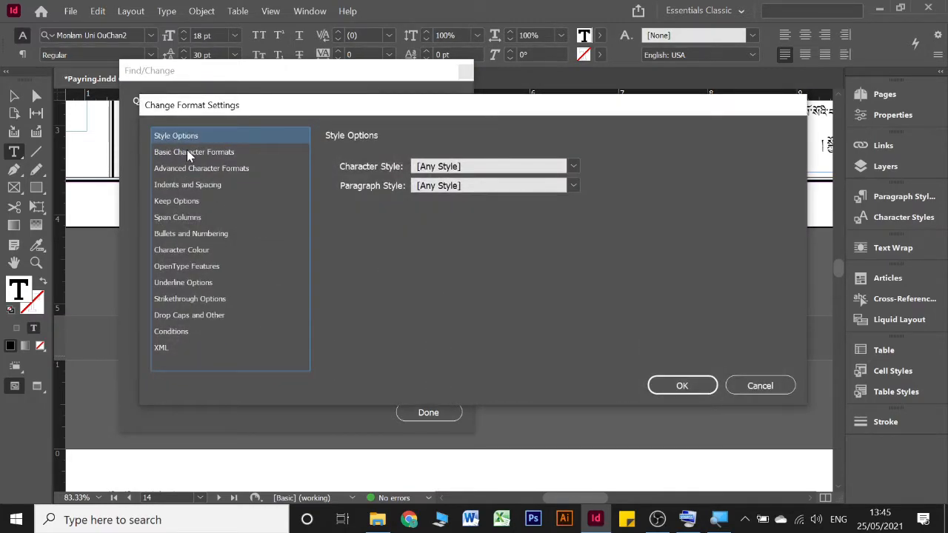
click(211, 152)
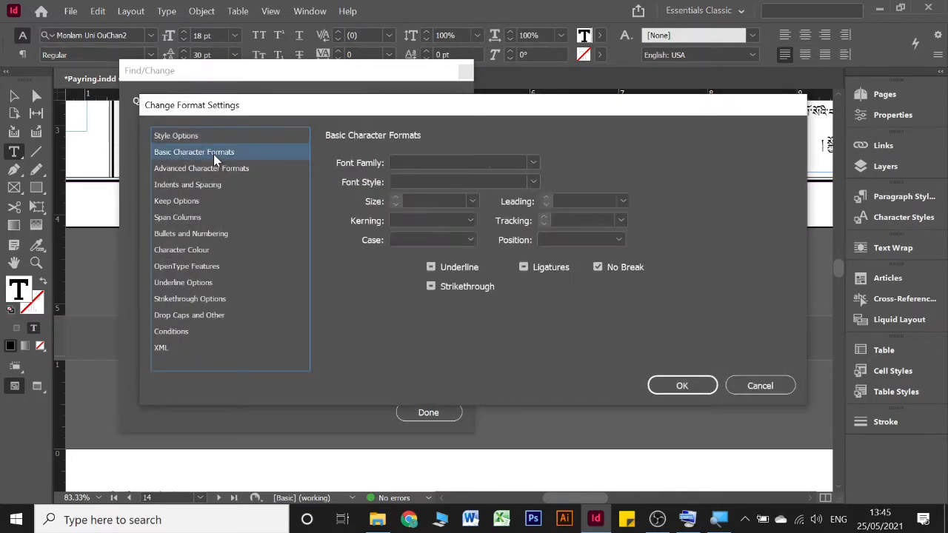
click(616, 268)
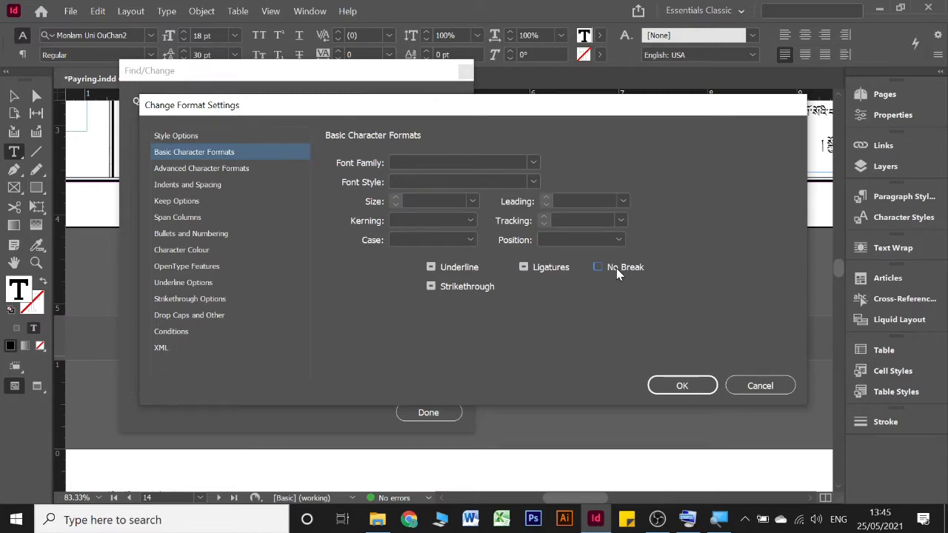
click(616, 268)
click(616, 268)
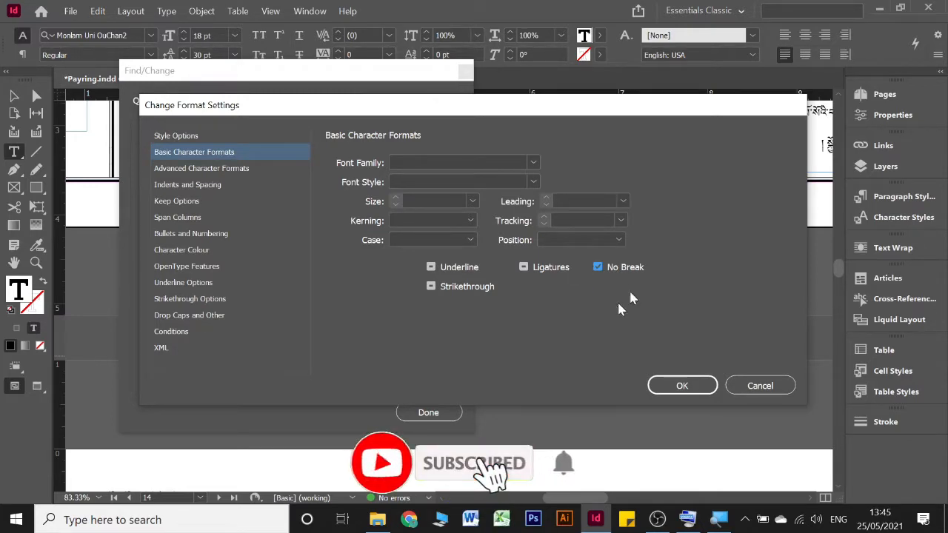
click(681, 387)
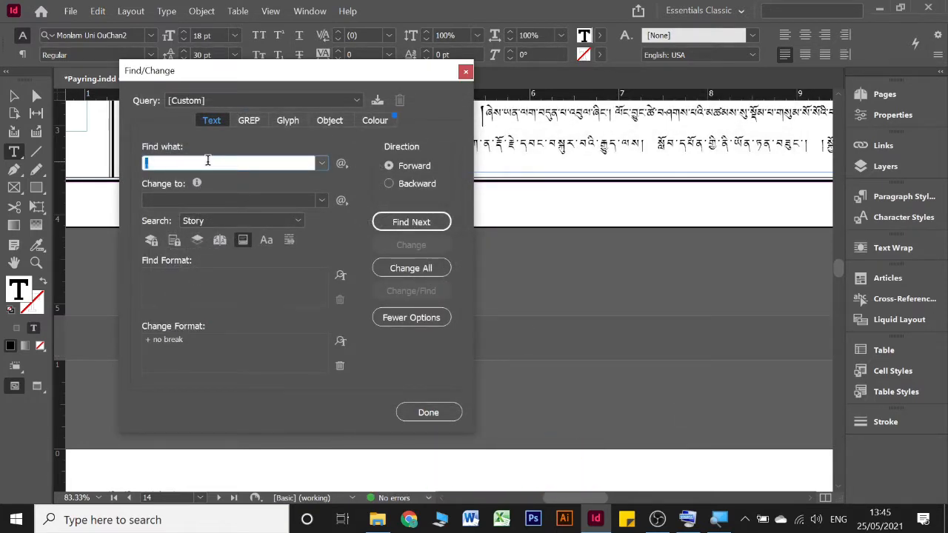
Step: Apply No Break to every spaced double shad (། །) in the story and to every letter-plus-shad sequence ག །
click(400, 269)
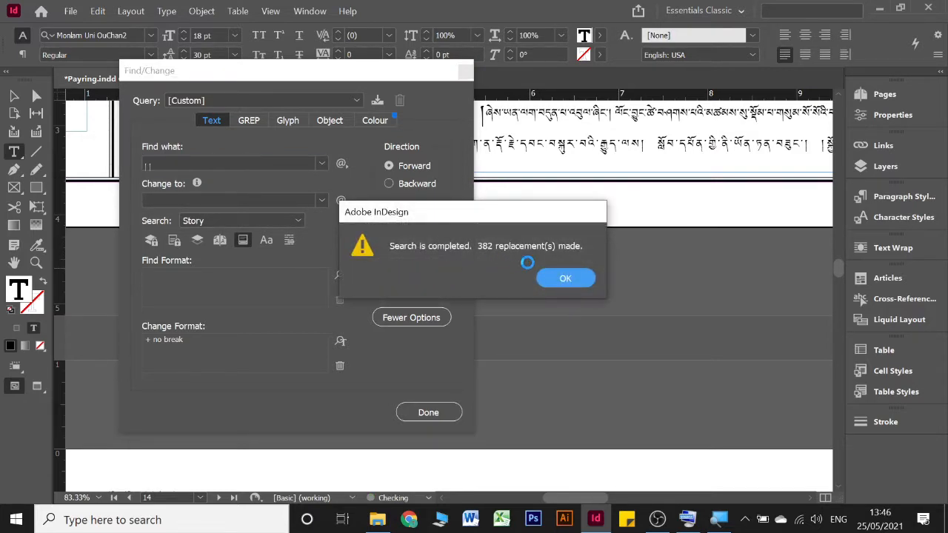
click(552, 275)
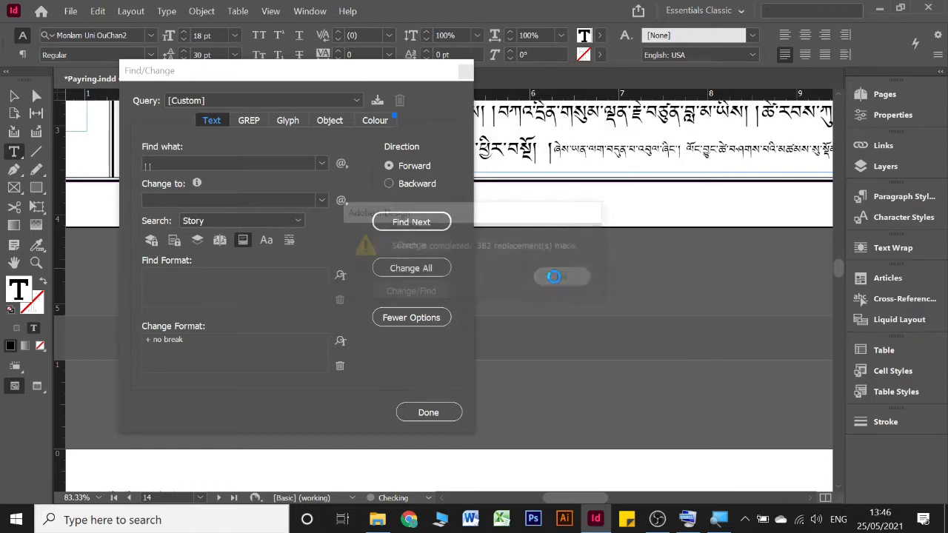
click(174, 163)
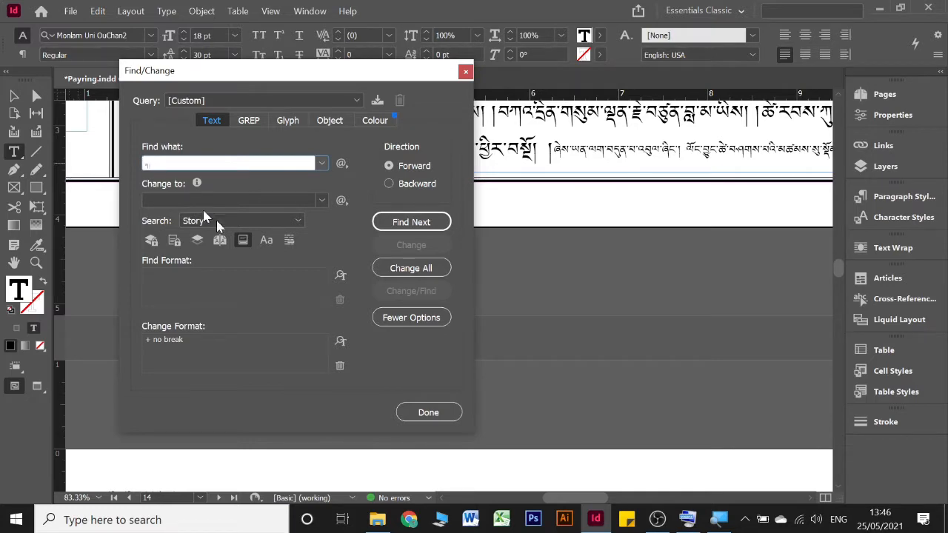
click(410, 268)
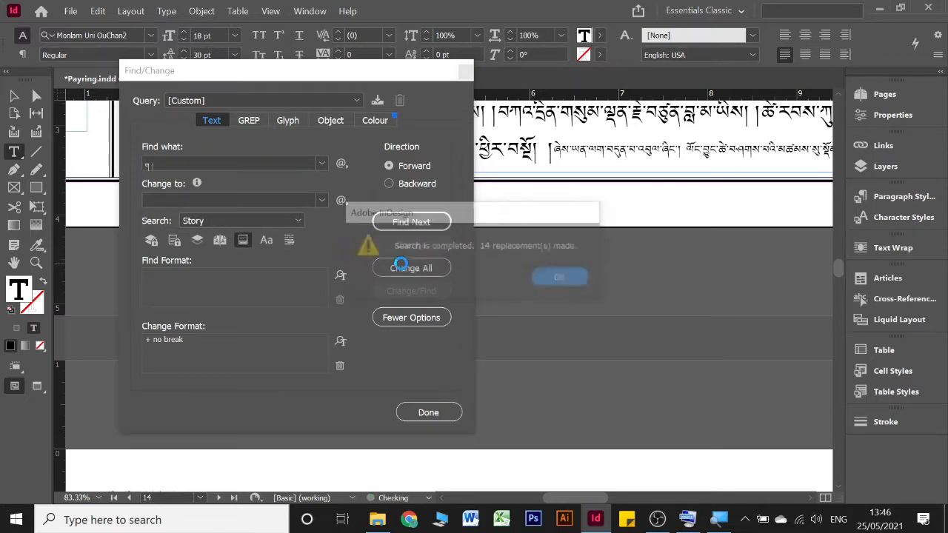
click(550, 281)
Step: Apply No Break to all occurrences of two further Tibetan punctuation sequences in the story and close Find/Change
click(218, 164)
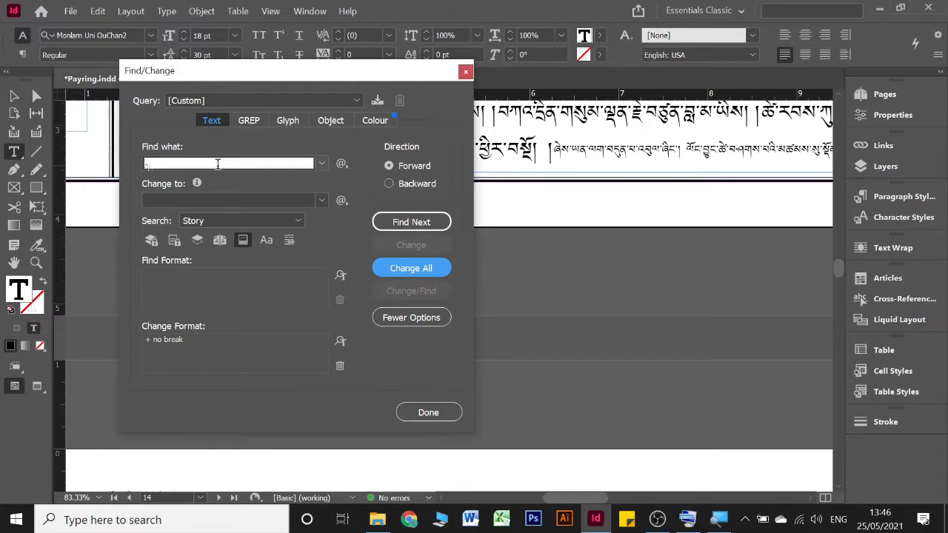
key(BackSpace)
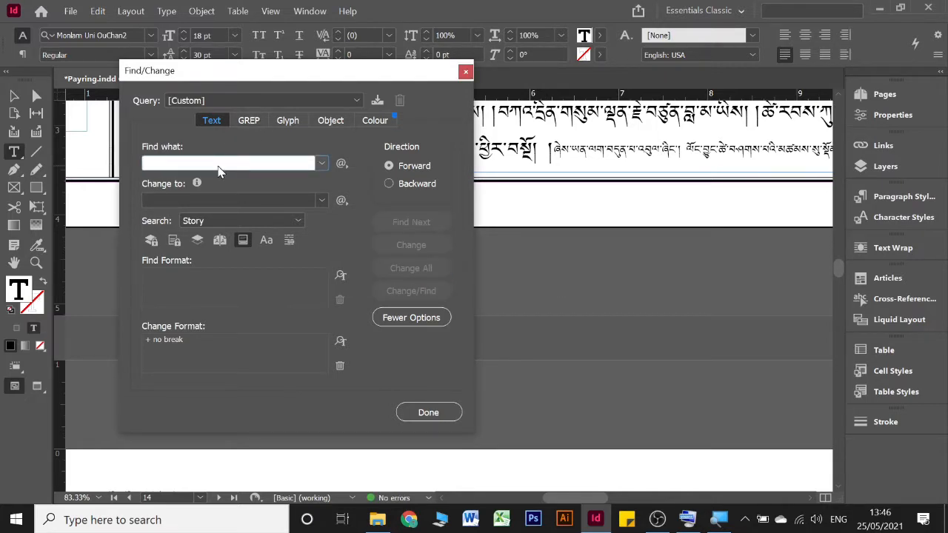
text(.)
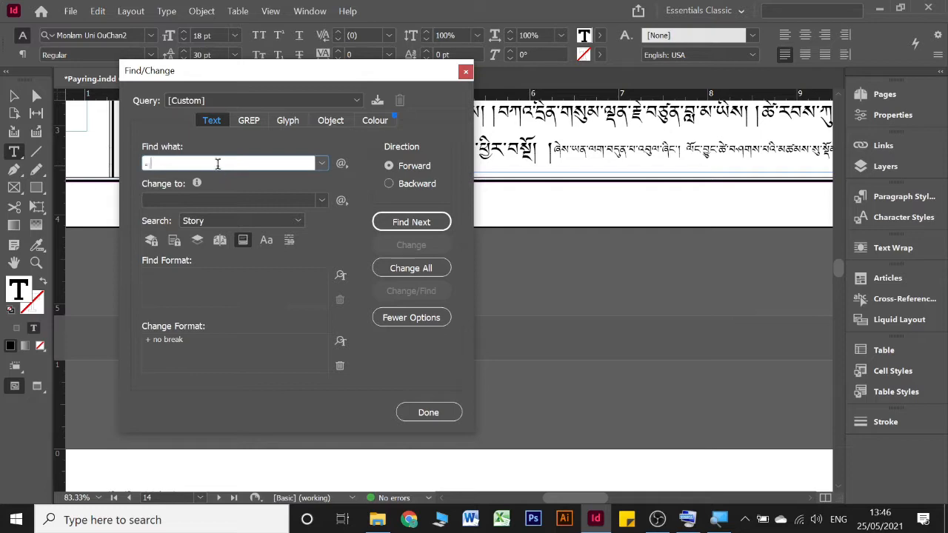
click(383, 267)
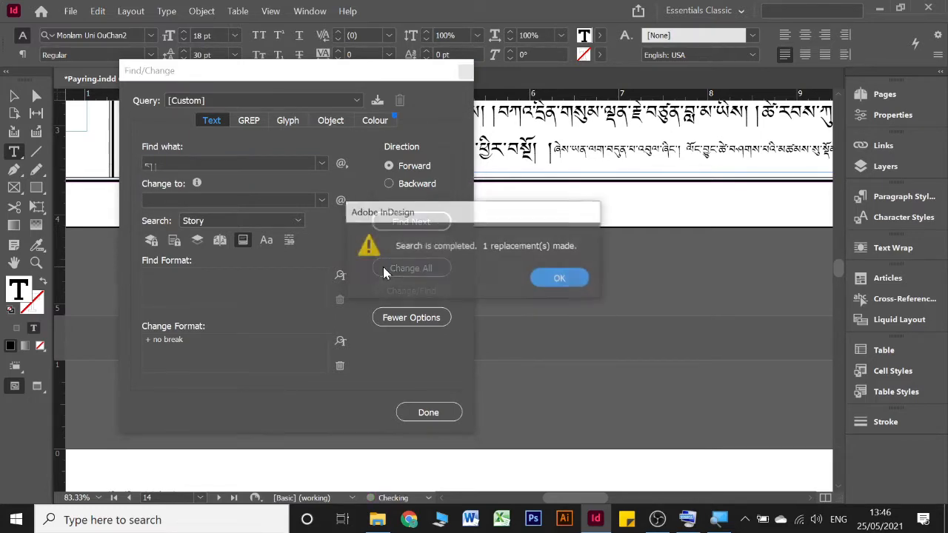
click(560, 280)
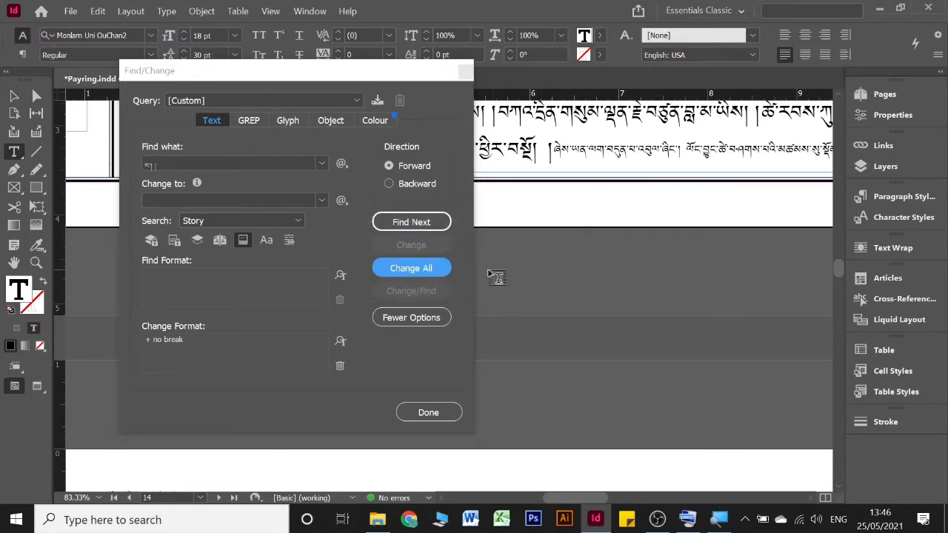
click(189, 163)
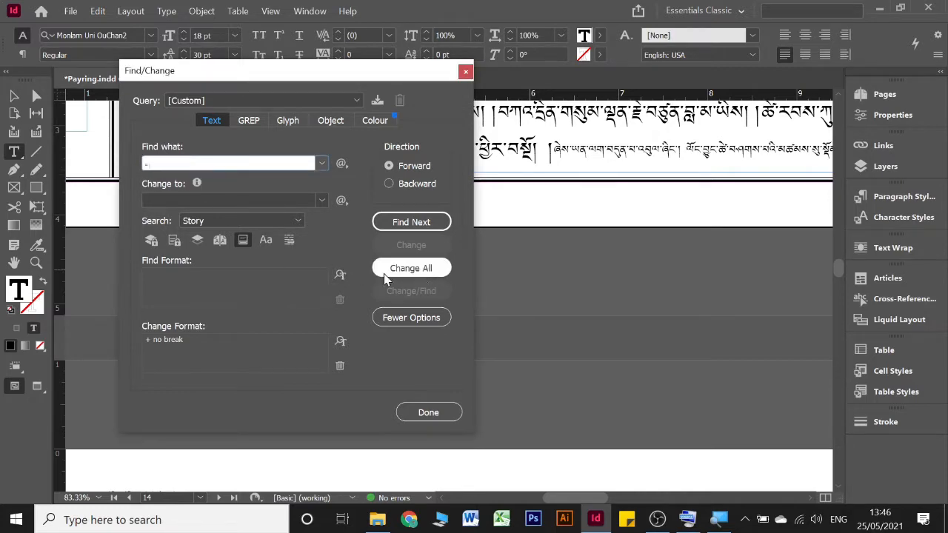
click(420, 274)
click(560, 280)
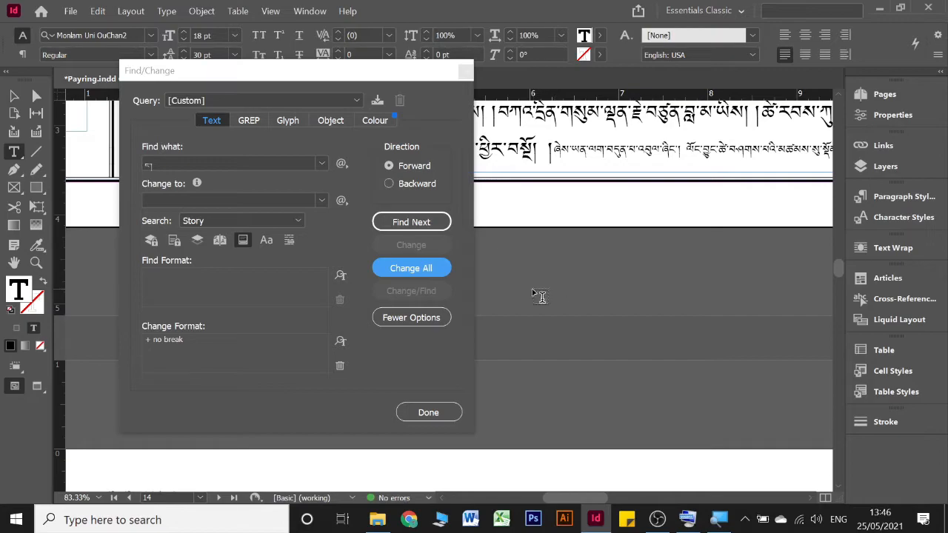
click(426, 415)
Step: Review pages 14 back to 3 for justified lines with overstretched letter spacing and badly placed shads
scroll(437, 145, up, 10)
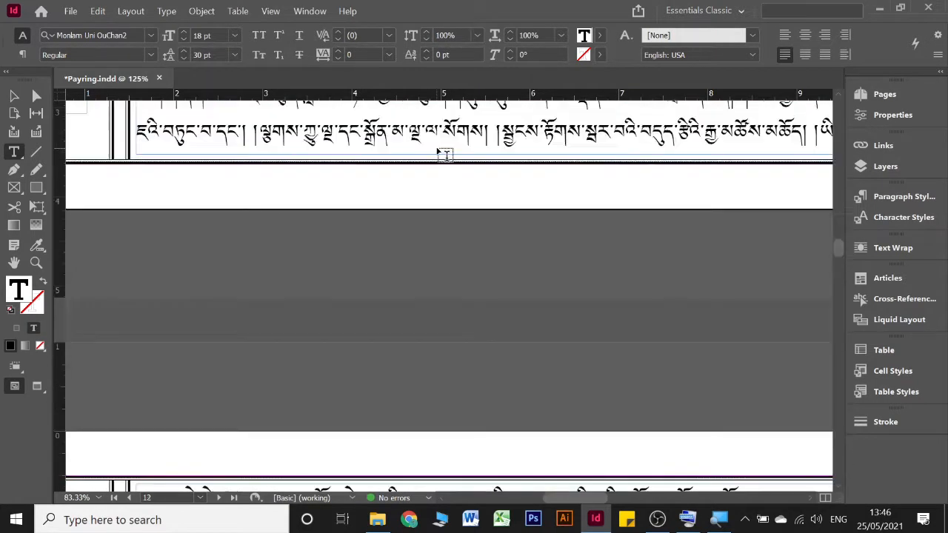
scroll(435, 144, right, 10)
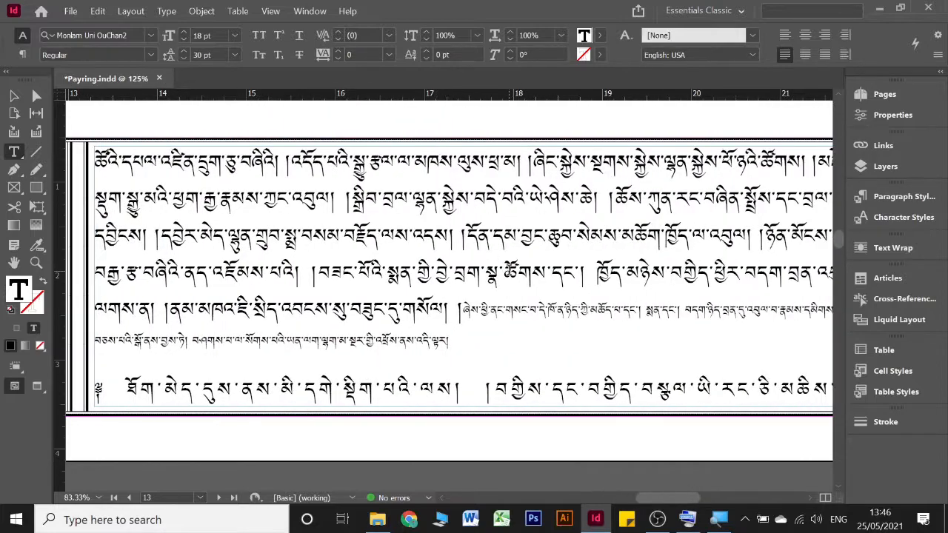
scroll(510, 267, up, 10)
scroll(510, 267, up, 10)
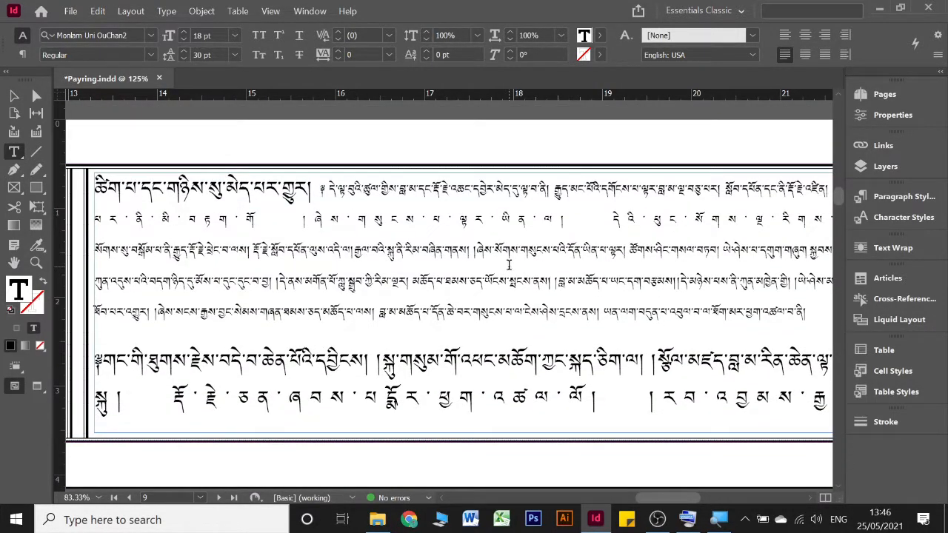
scroll(509, 265, up, 2)
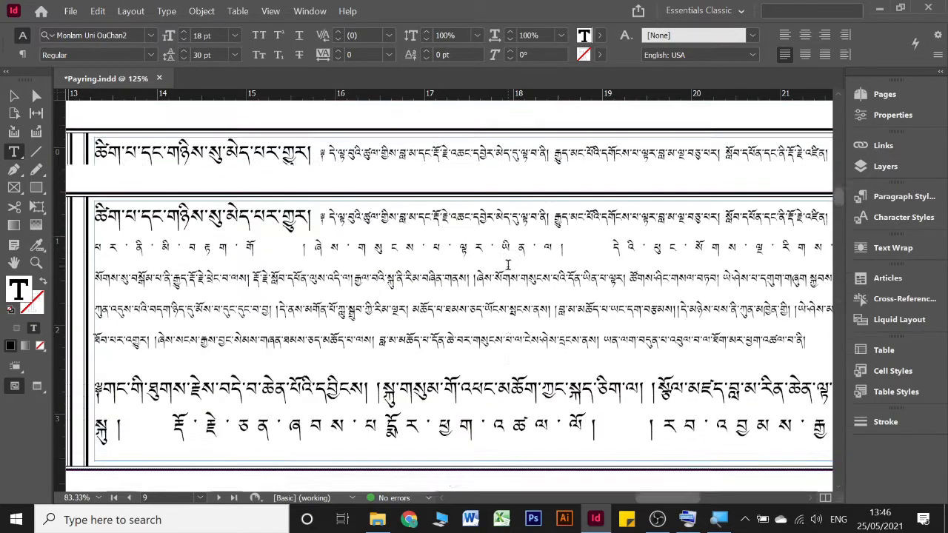
scroll(508, 266, up, 20)
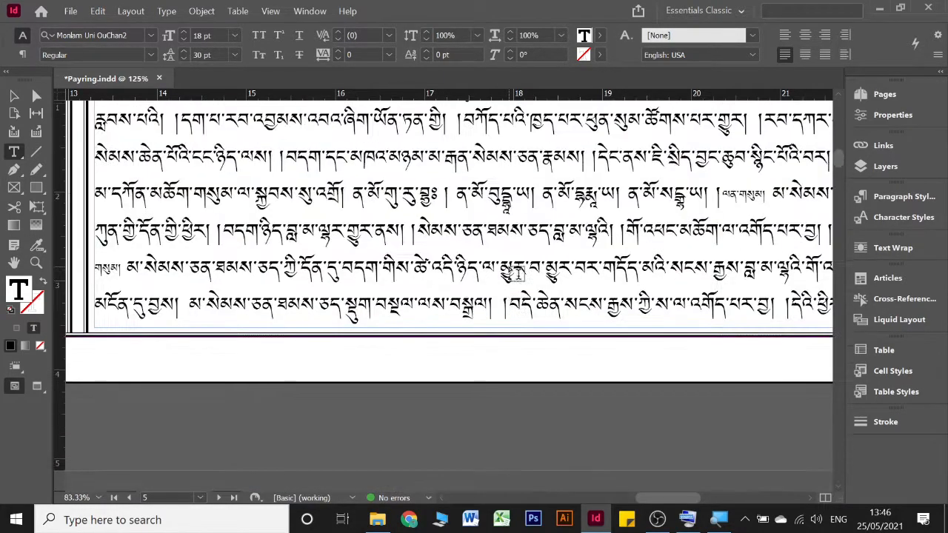
scroll(510, 271, up, 15)
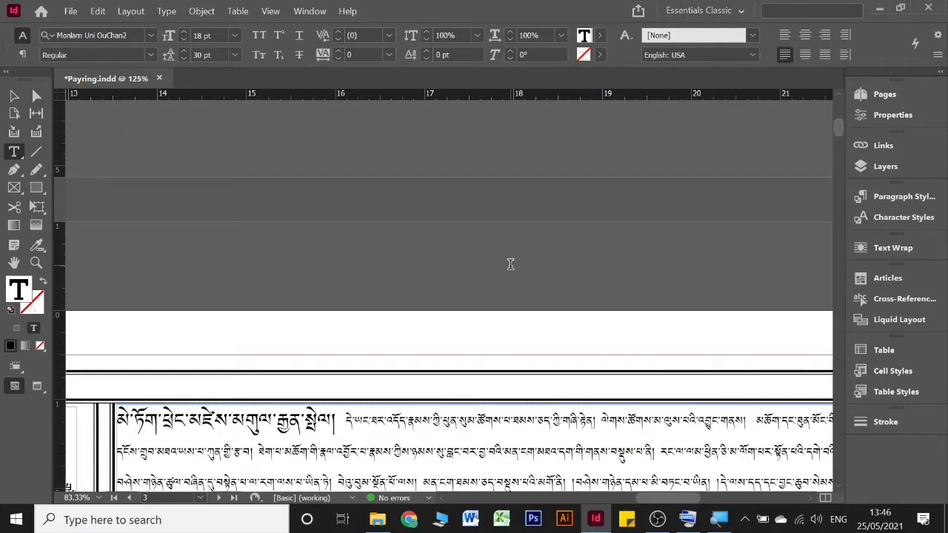
Step: Examine the full width of page 2's text block and the last line of page 4 for spacing and vertical placement
scroll(510, 265, left, 14)
scroll(510, 265, down, 4)
scroll(510, 265, left, 4)
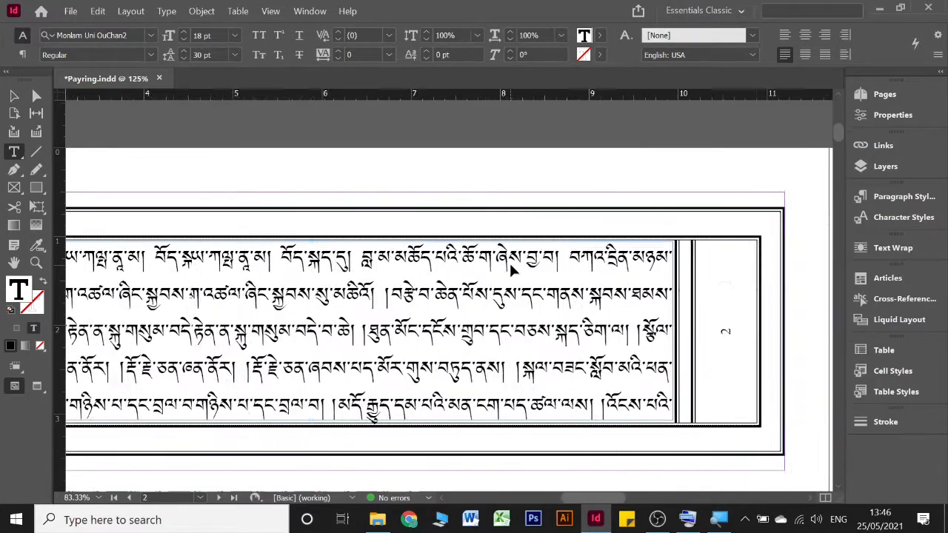
scroll(511, 265, left, 5)
scroll(511, 264, up, 1)
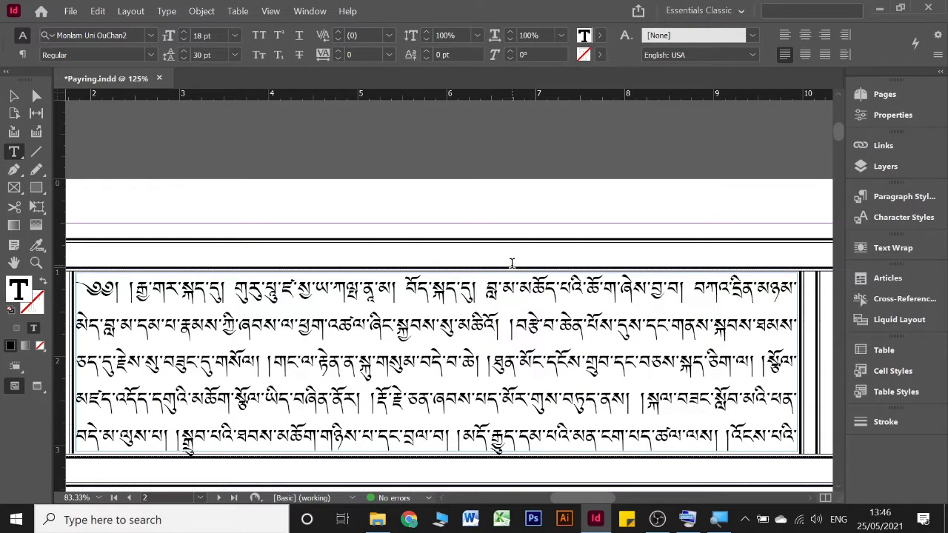
scroll(513, 271, left, 10)
scroll(519, 271, down, 4)
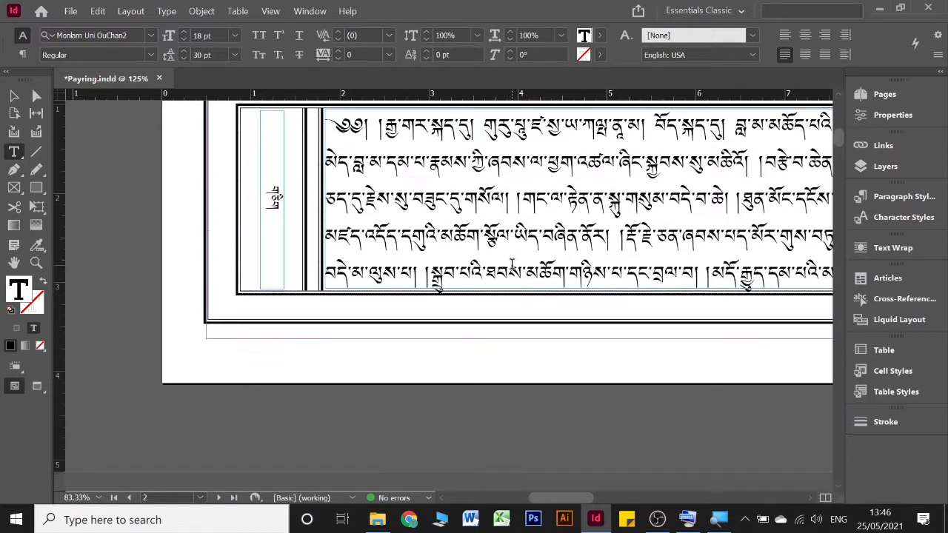
scroll(511, 264, down, 15)
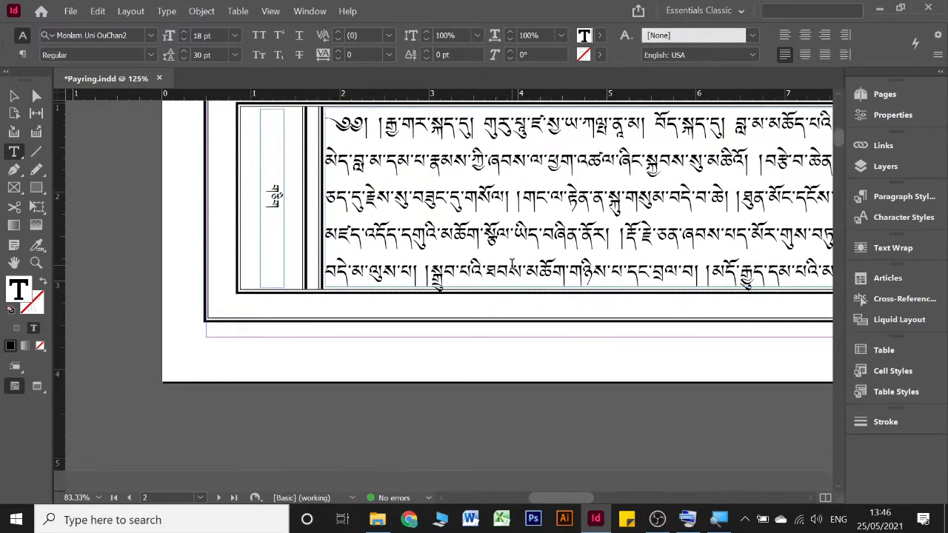
scroll(511, 264, down, 4)
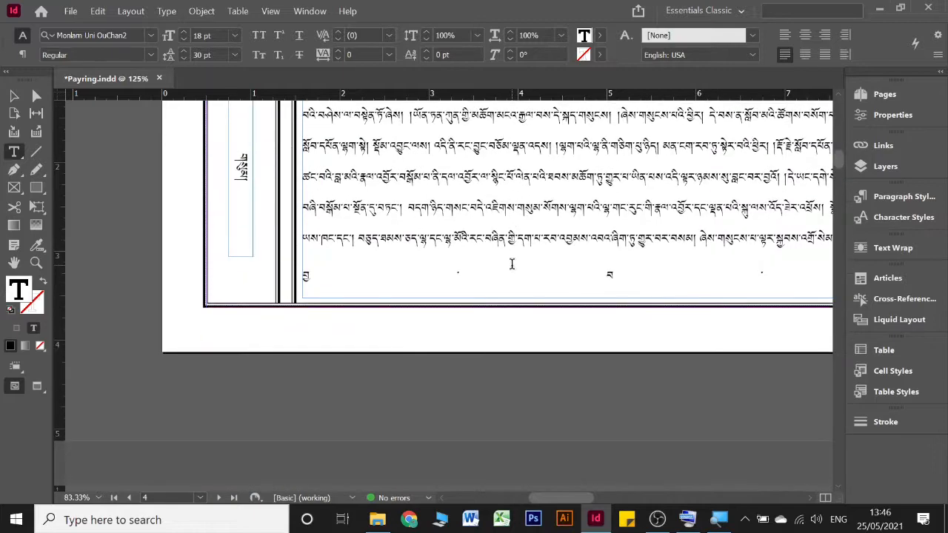
scroll(511, 264, up, 20)
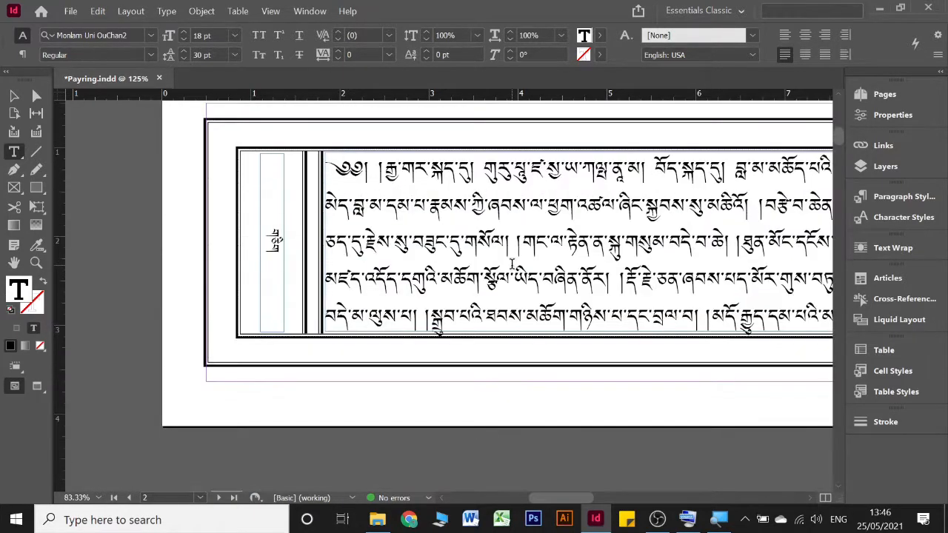
scroll(511, 264, up, 2)
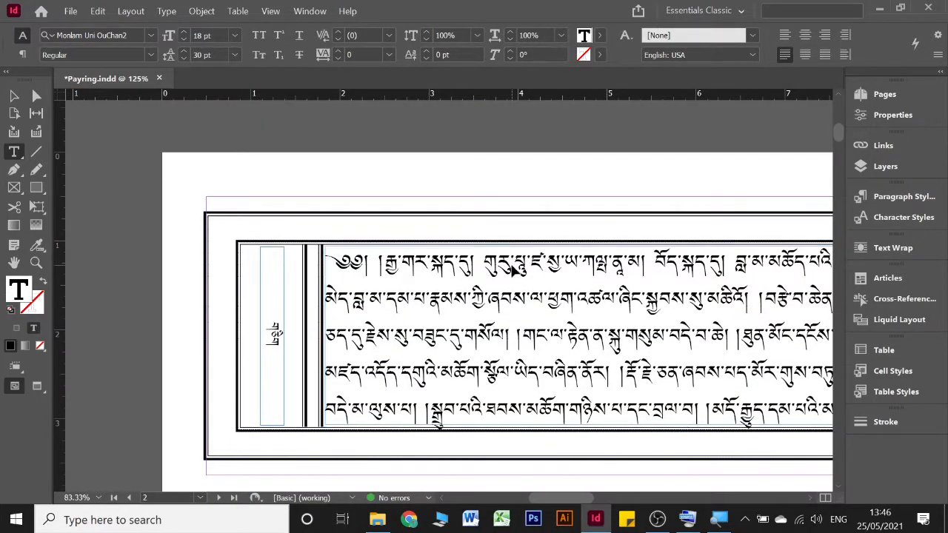
Step: Save the document, and set the baseline shift of the whole story's text to 4 pt
scroll(511, 270, down, 10)
key(ctrl+s)
scroll(519, 271, down, 5)
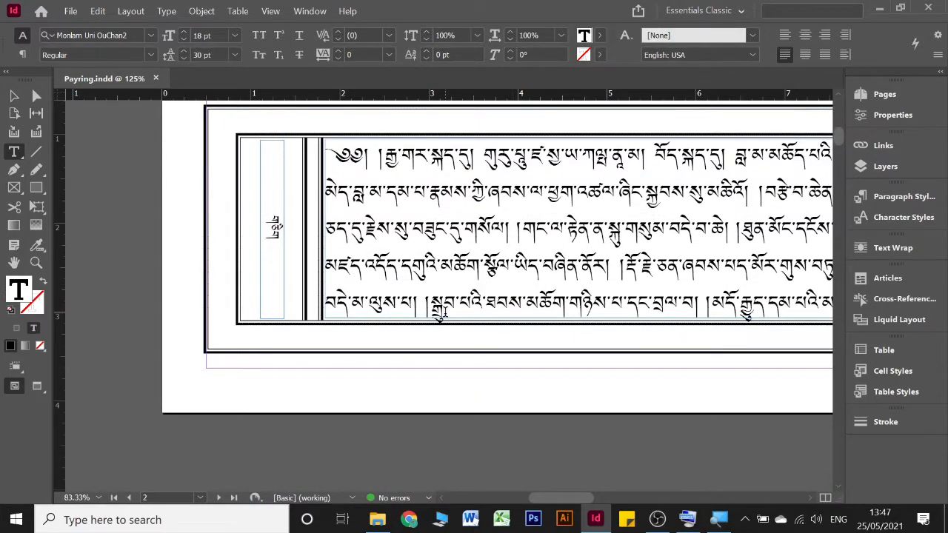
click(392, 210)
key(ctrl+a)
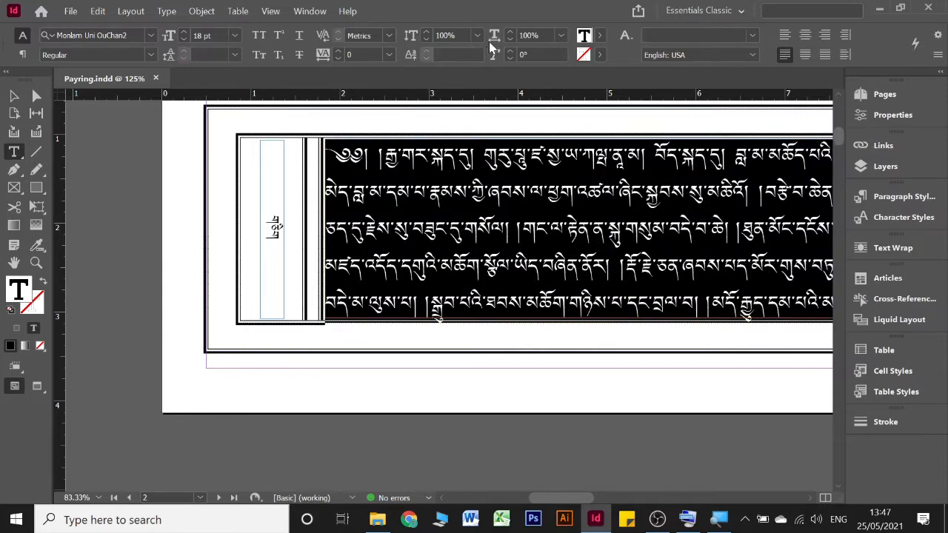
click(447, 55)
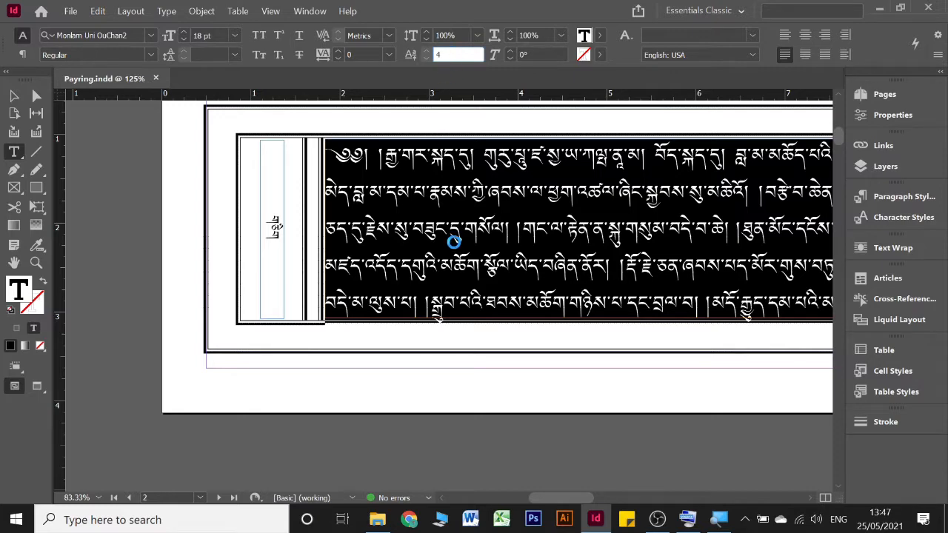
click(588, 292)
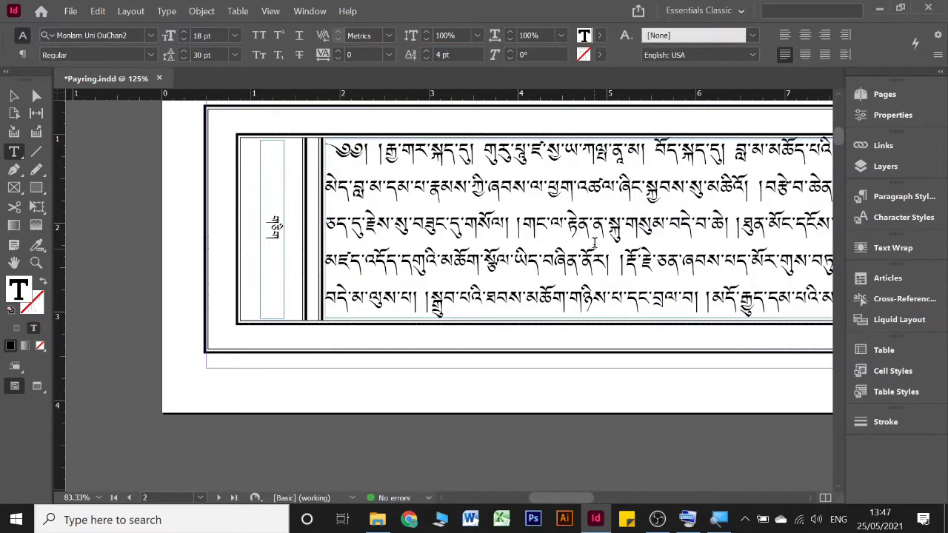
Step: Check the text's vertical placement on pages 2 and 3 and reduce the whole story's baseline shift to 3 pt
scroll(594, 241, down, 2)
scroll(596, 239, right, 10)
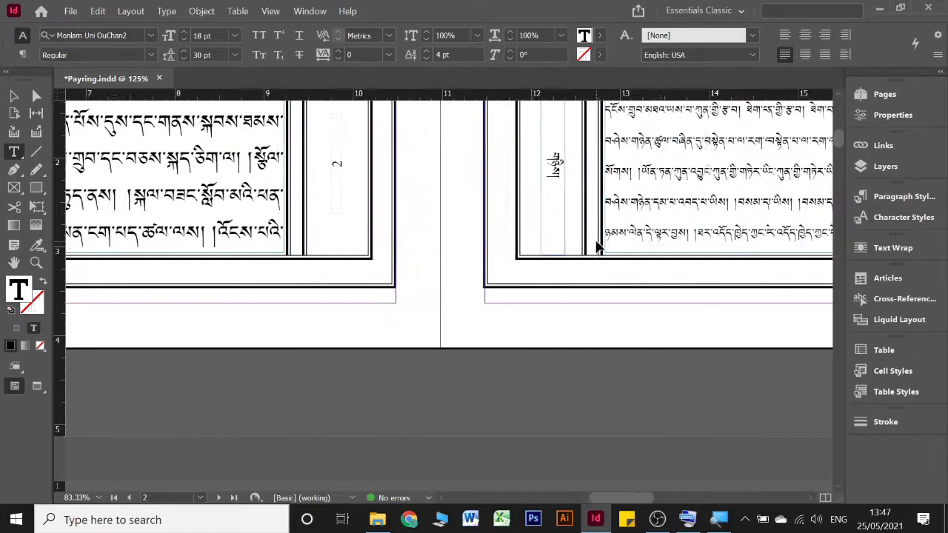
scroll(595, 239, down, 2)
scroll(596, 239, up, 6)
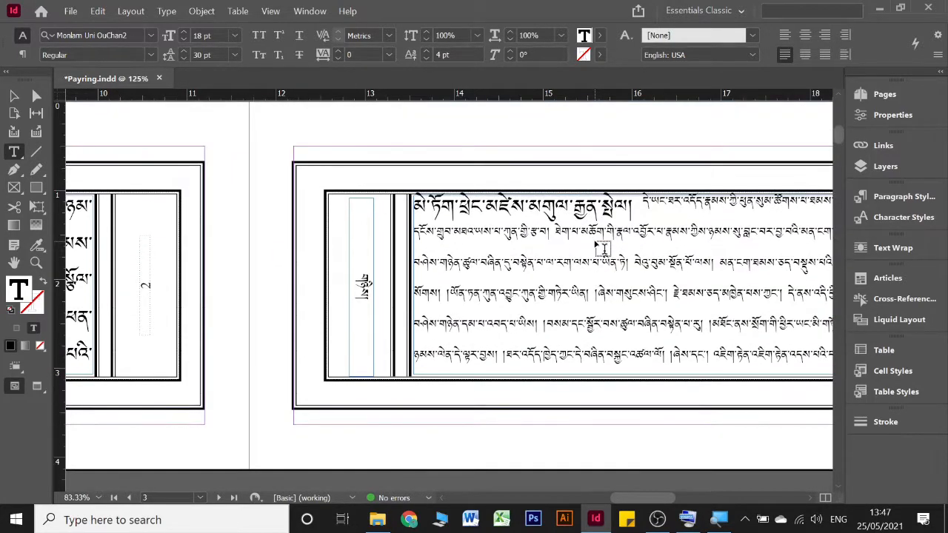
scroll(598, 245, down, 5)
scroll(601, 247, up, 3)
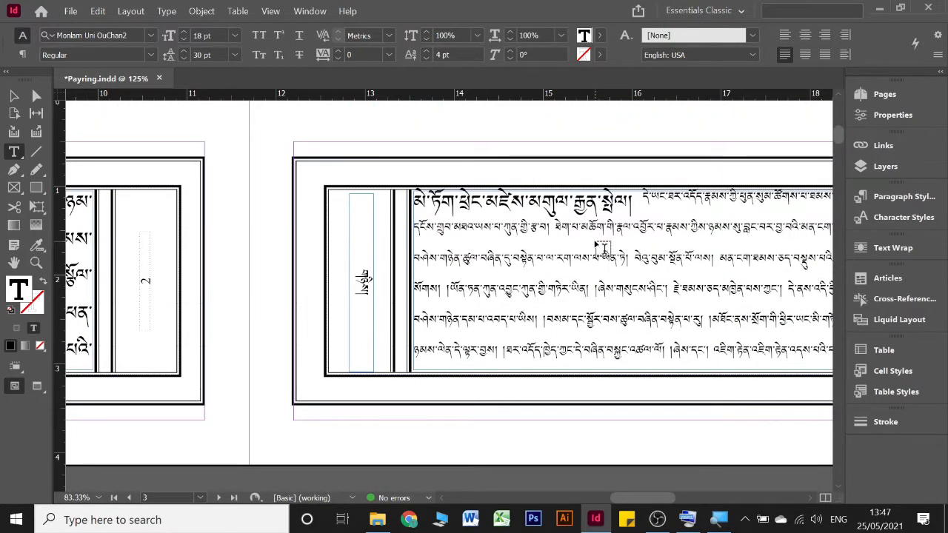
click(490, 216)
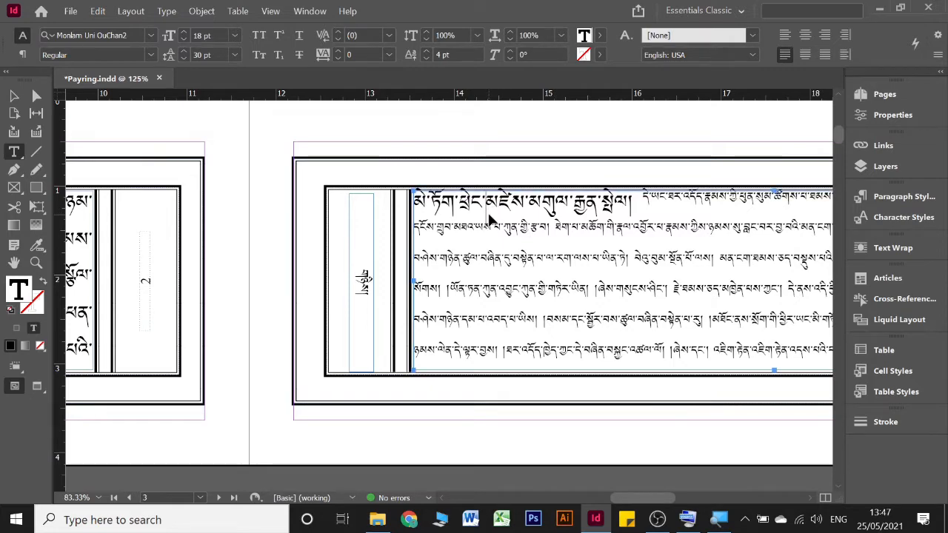
key(ctrl+a)
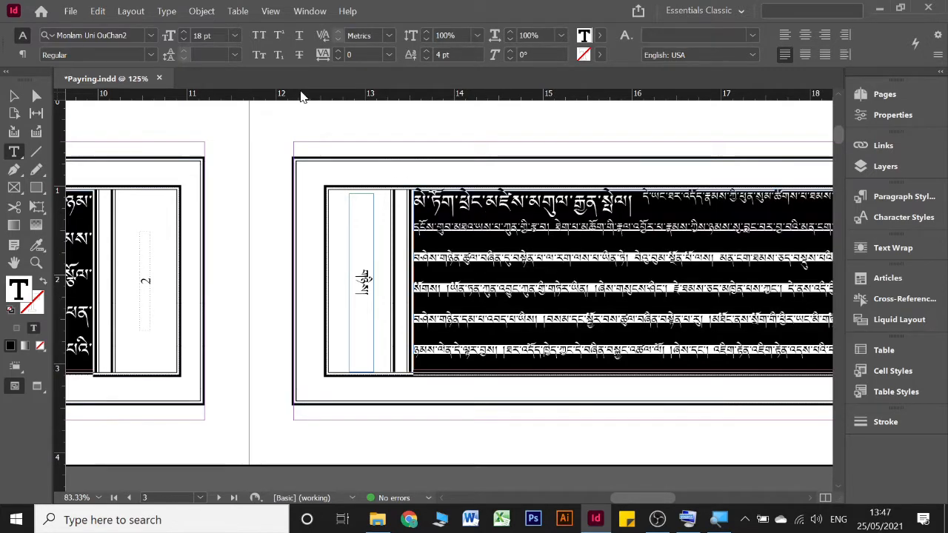
click(427, 57)
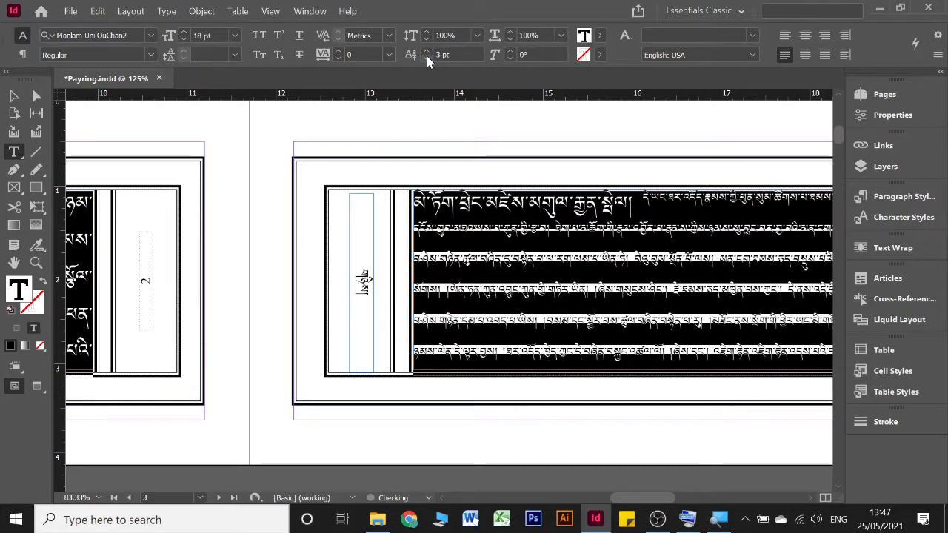
click(529, 238)
Step: Left-align the large-text paragraph at the bottom of page 9 and join the text following རྒྱལ་ onto its last line
scroll(540, 251, down, 6)
scroll(537, 252, down, 15)
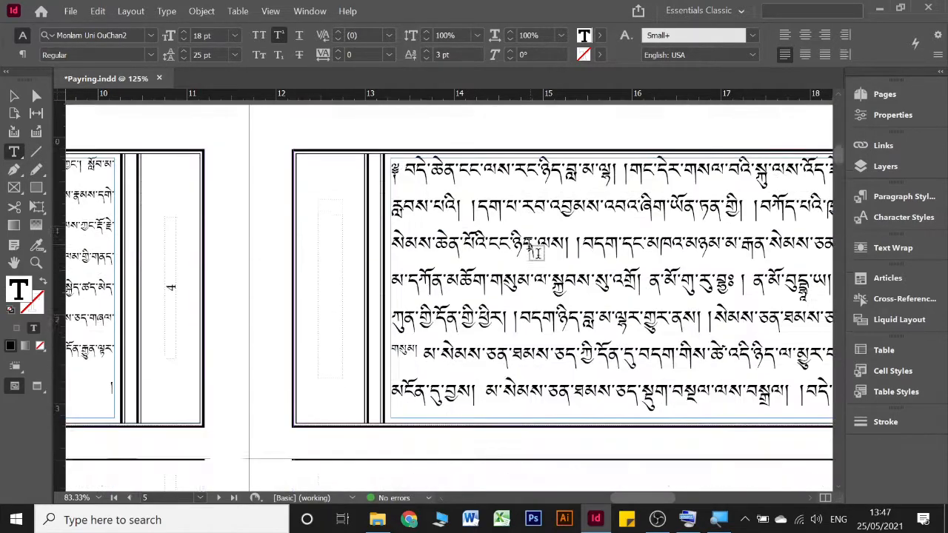
scroll(523, 246, down, 10)
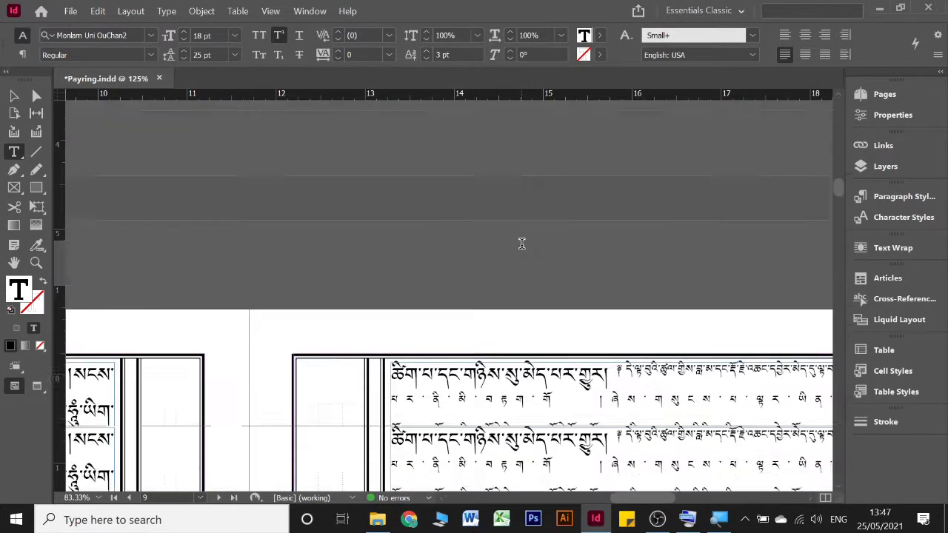
scroll(528, 252, right, 6)
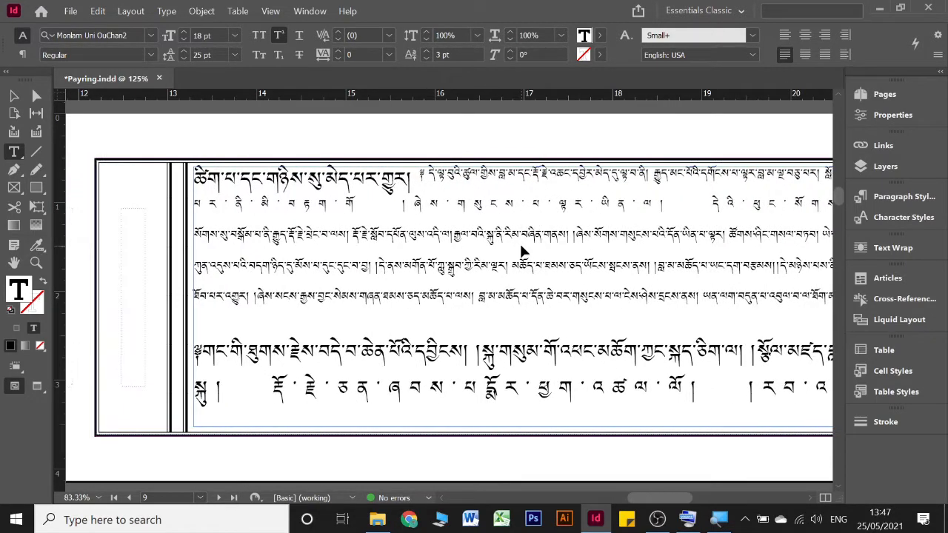
click(250, 391)
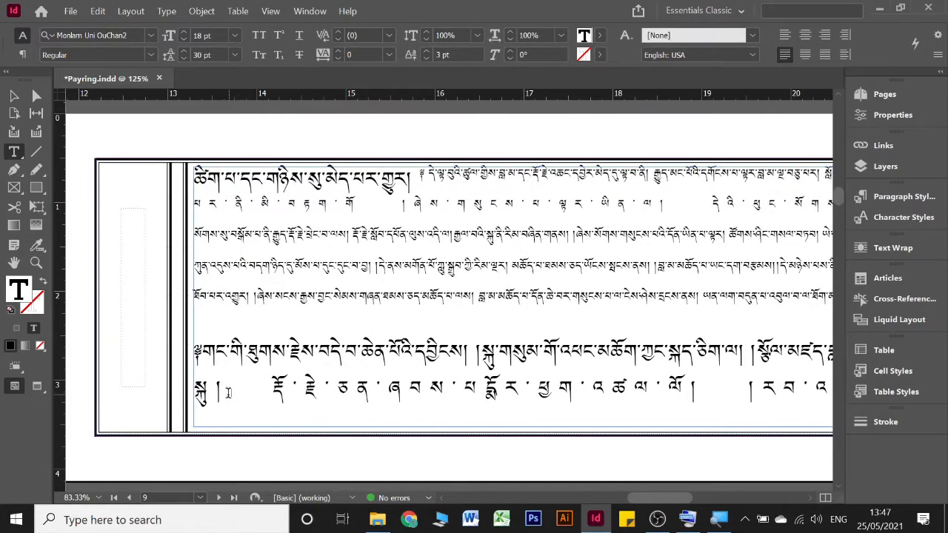
drag(230, 392, 645, 391)
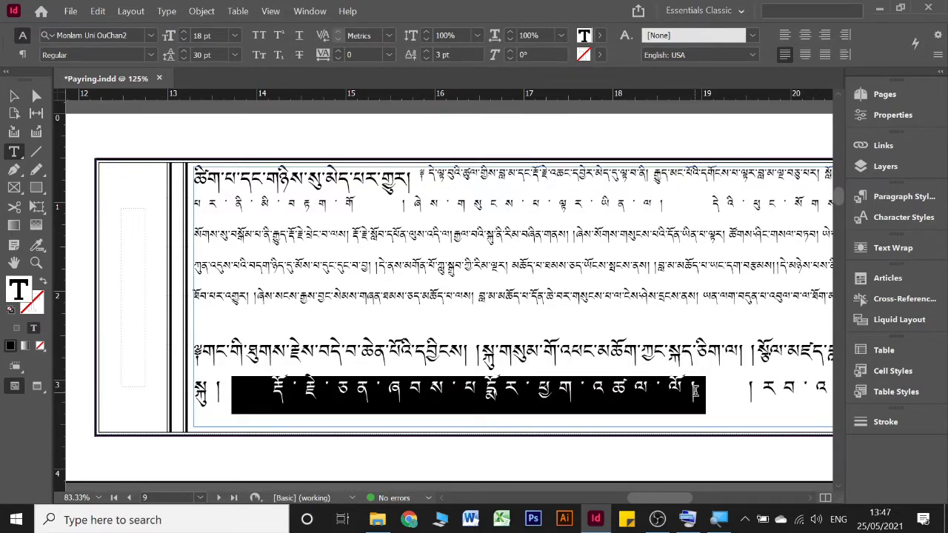
click(300, 396)
drag(233, 393, 717, 390)
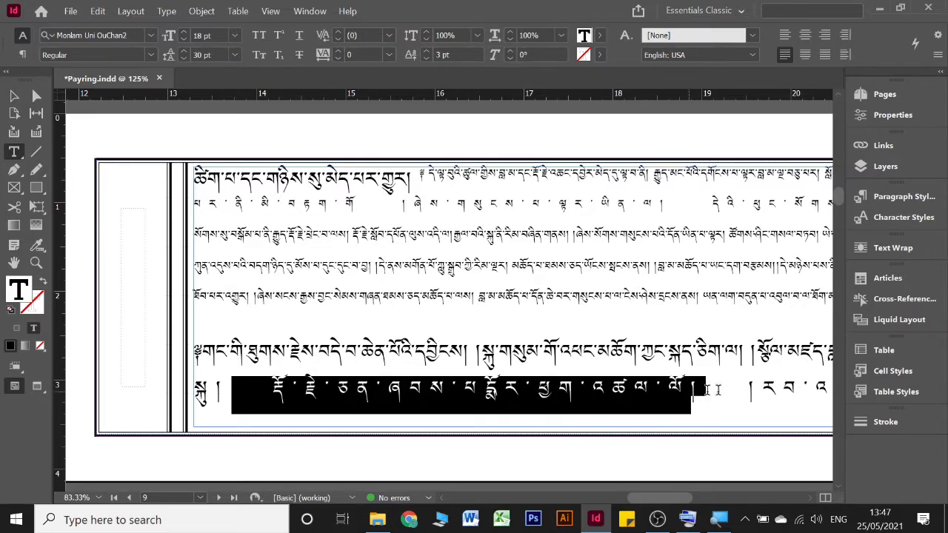
click(788, 39)
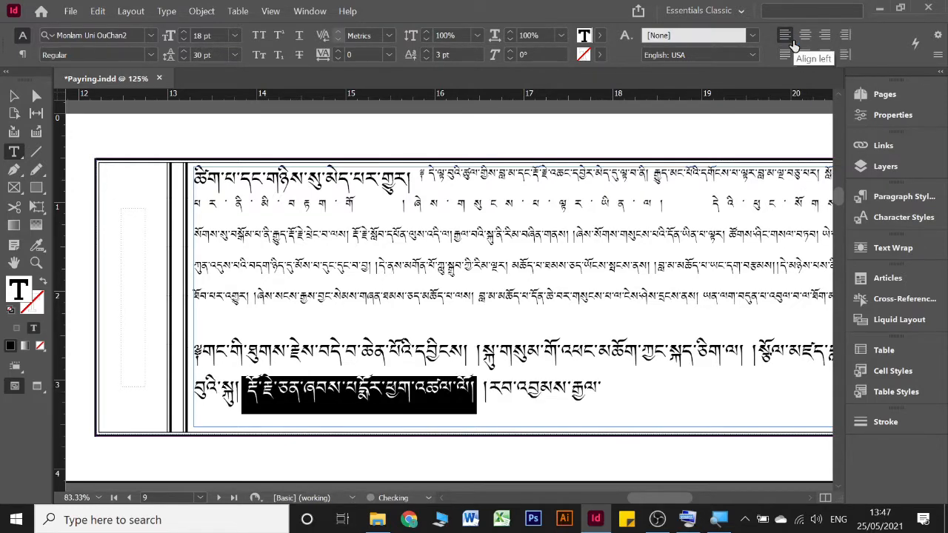
click(642, 397)
key(ctrl+v)
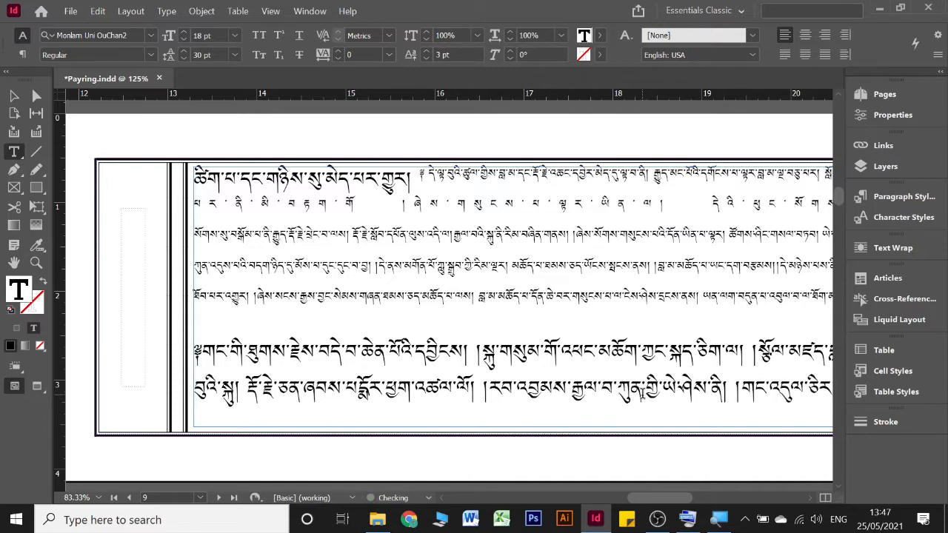
Step: Try deleting the character after ལྟ་ at the end of page 9's second-to-last line, and undo the deletion
scroll(754, 357, right, 5)
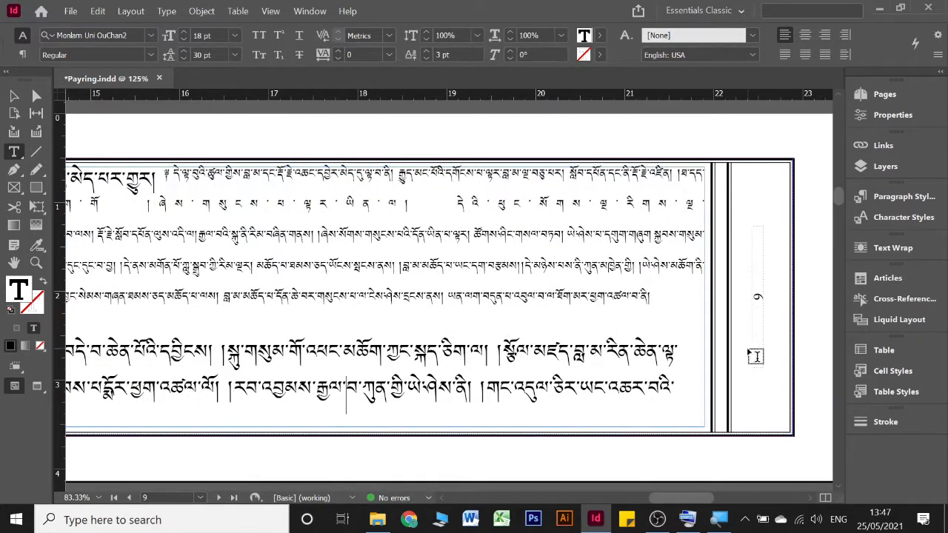
click(698, 348)
key(Delete)
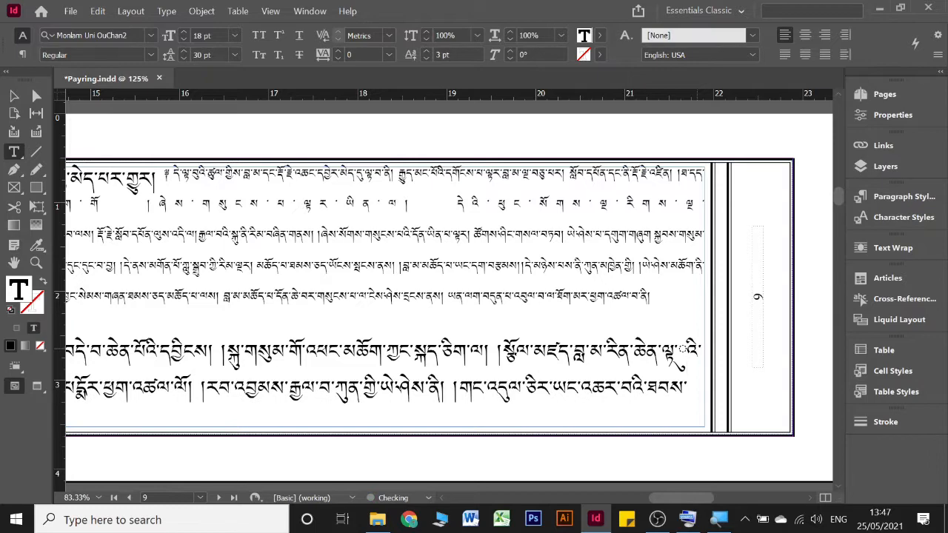
key(ctrl+z)
Step: Justify the large-text paragraph at the bottom of page 9 with its last line aligned left
scroll(677, 349, left, 5)
scroll(677, 349, right, 3)
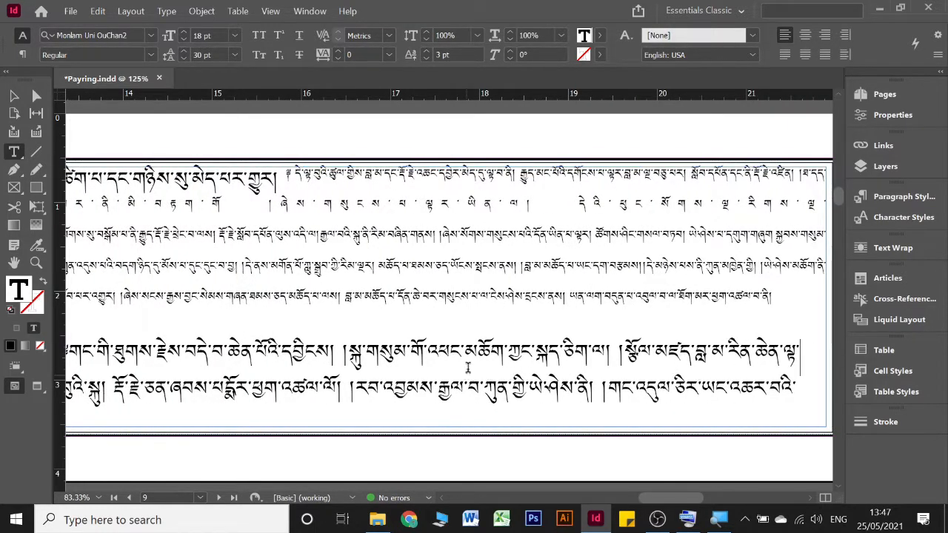
click(784, 54)
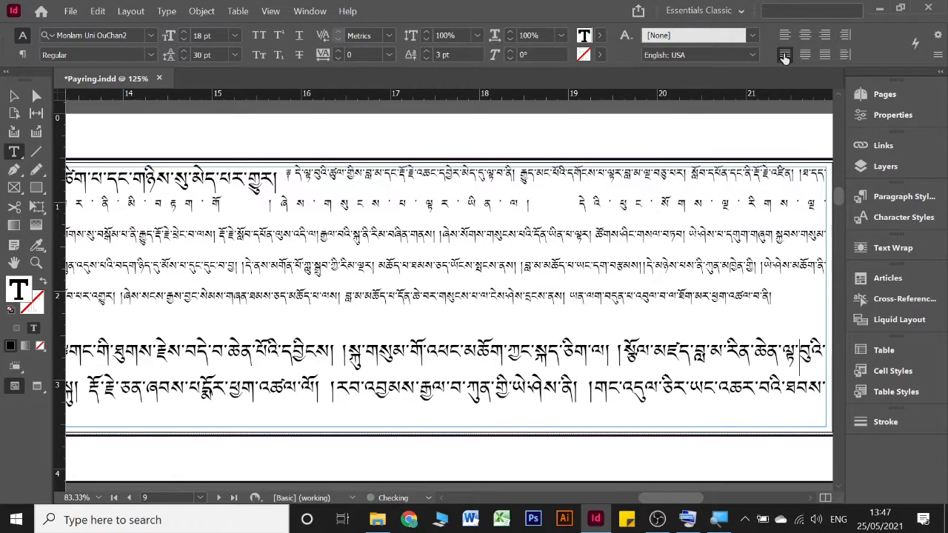
Step: Left-align the small-text paragraph that starts on the top line of page 9
scroll(448, 365, left, 5)
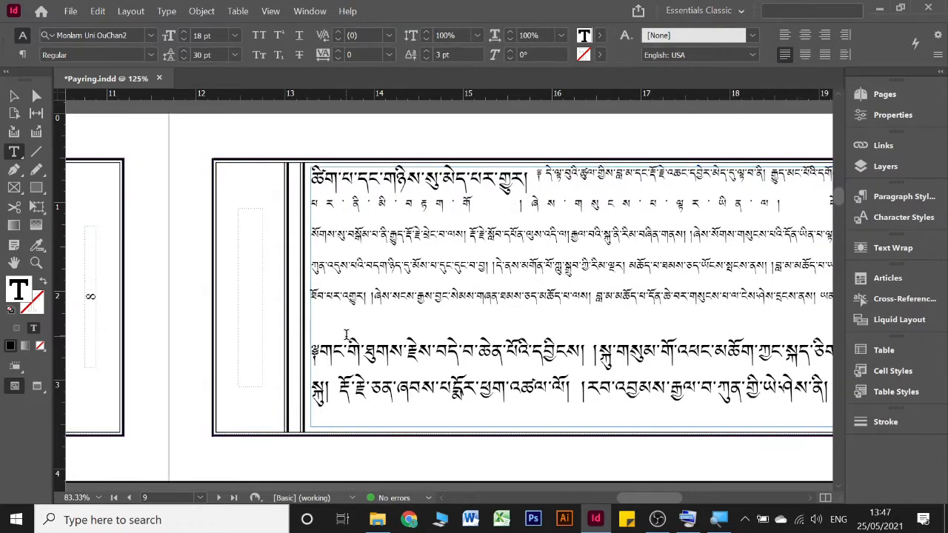
scroll(345, 334, up, 2)
scroll(345, 334, right, 5)
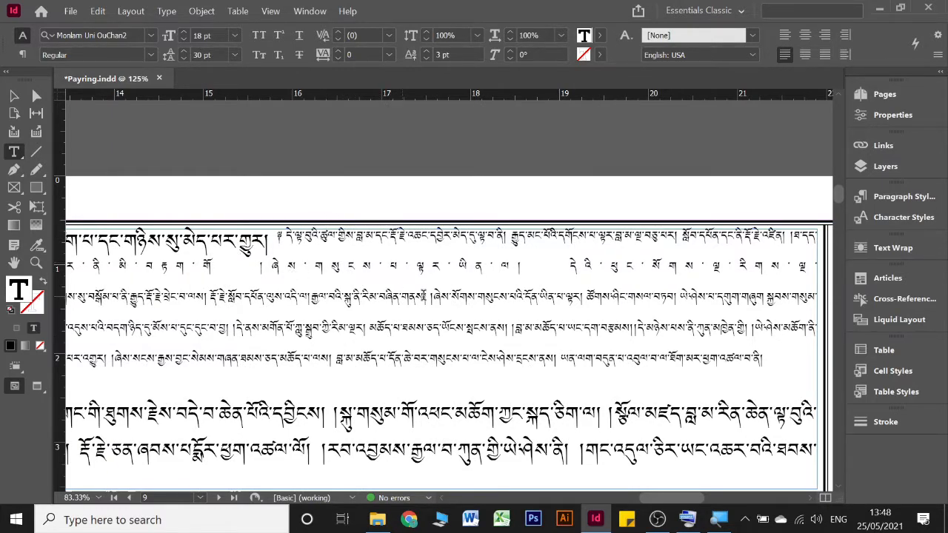
click(290, 237)
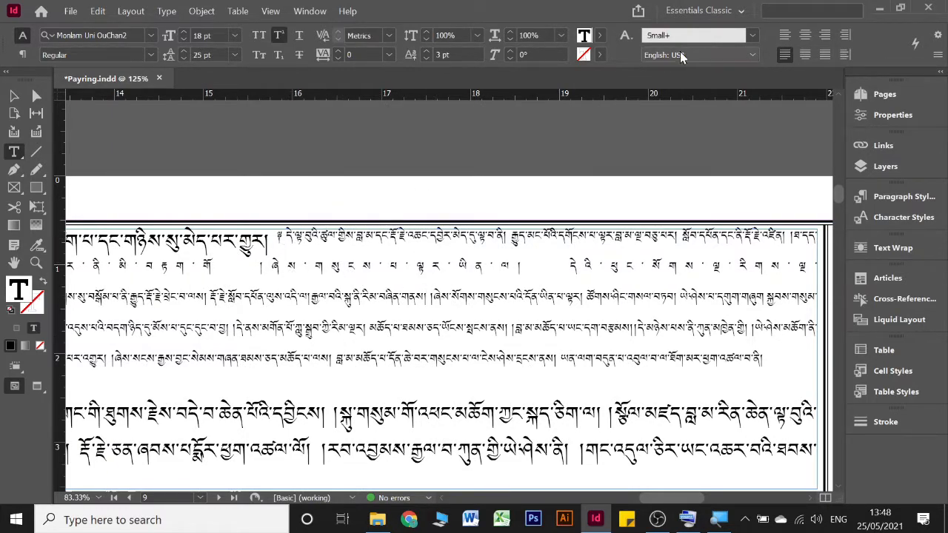
click(789, 36)
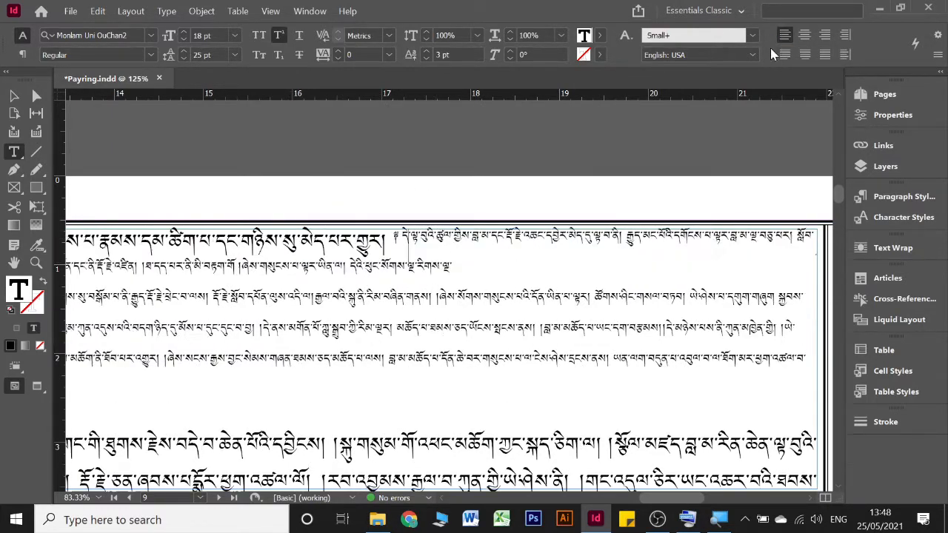
Step: Join the following text onto the paragraph's second line after རིགས་ལྔ་ and justify the paragraph with its last line aligned left
click(476, 265)
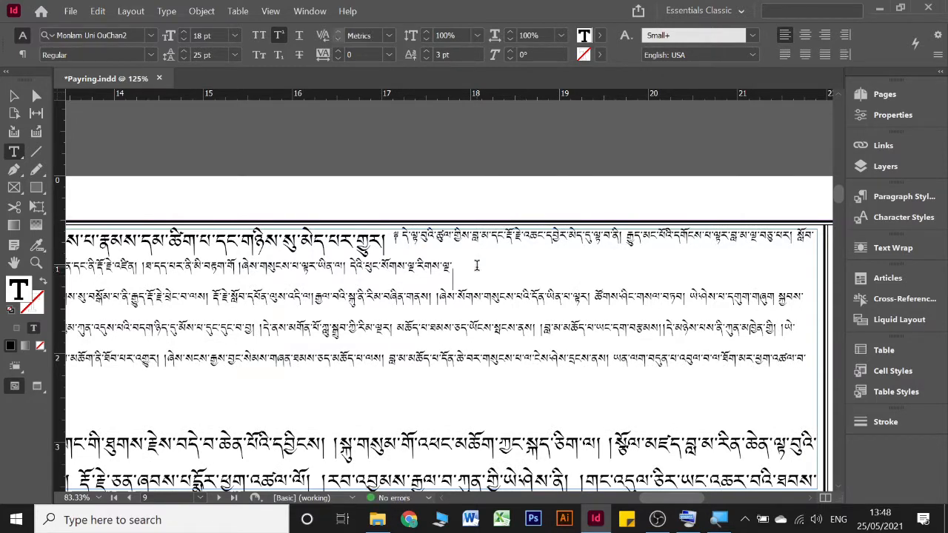
double_click(459, 267)
click(460, 267)
key(Delete)
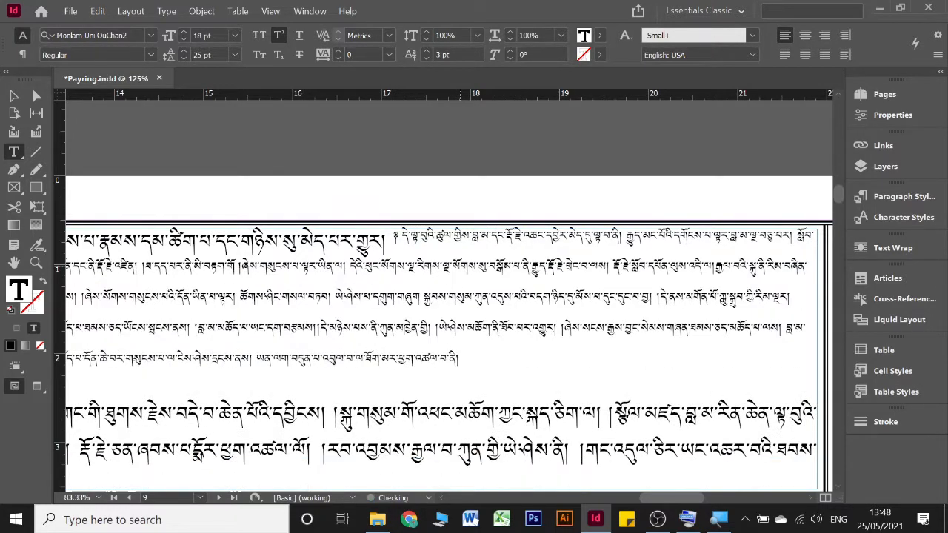
click(785, 55)
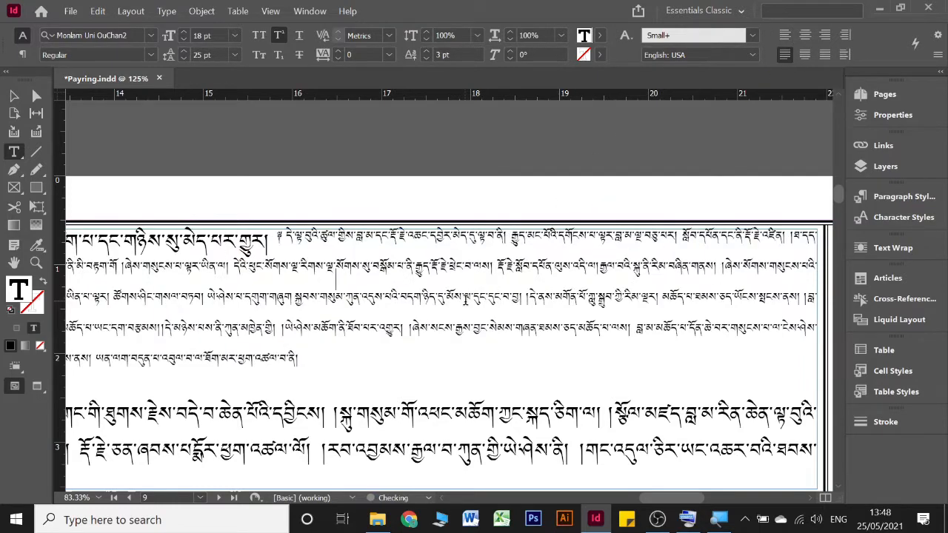
Step: Examine the overstretched first line at the top of page 10, from its beginning through the text after the shad
scroll(453, 300, down, 2)
scroll(452, 300, left, 15)
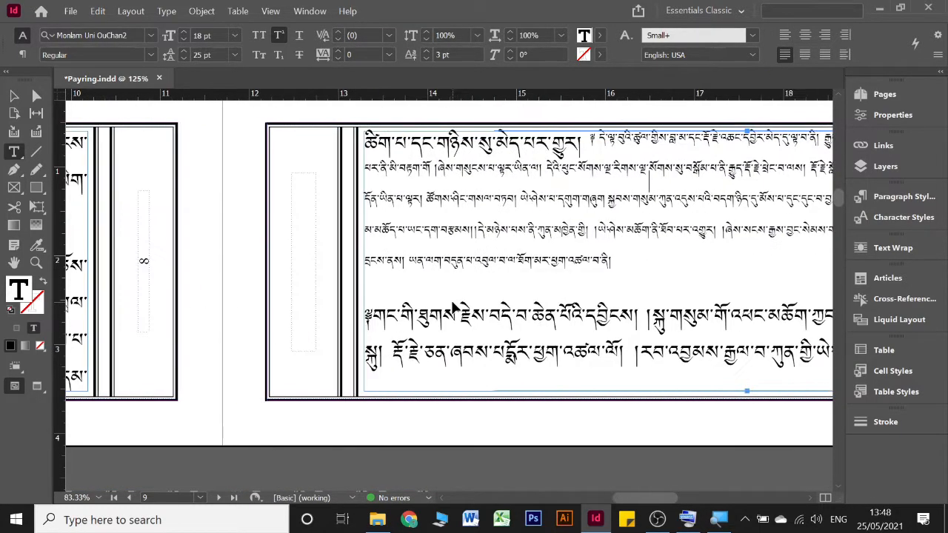
scroll(453, 303, down, 4)
scroll(460, 308, down, 5)
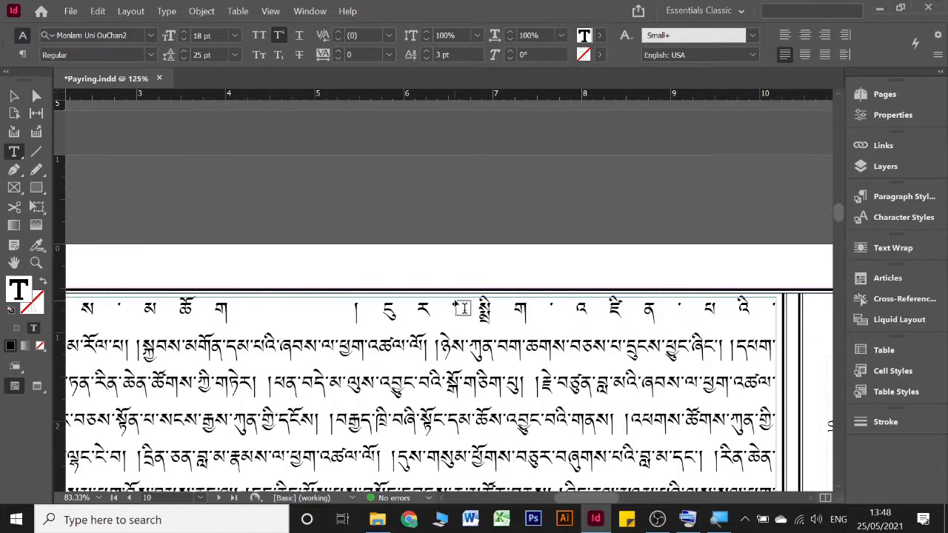
scroll(460, 308, up, 3)
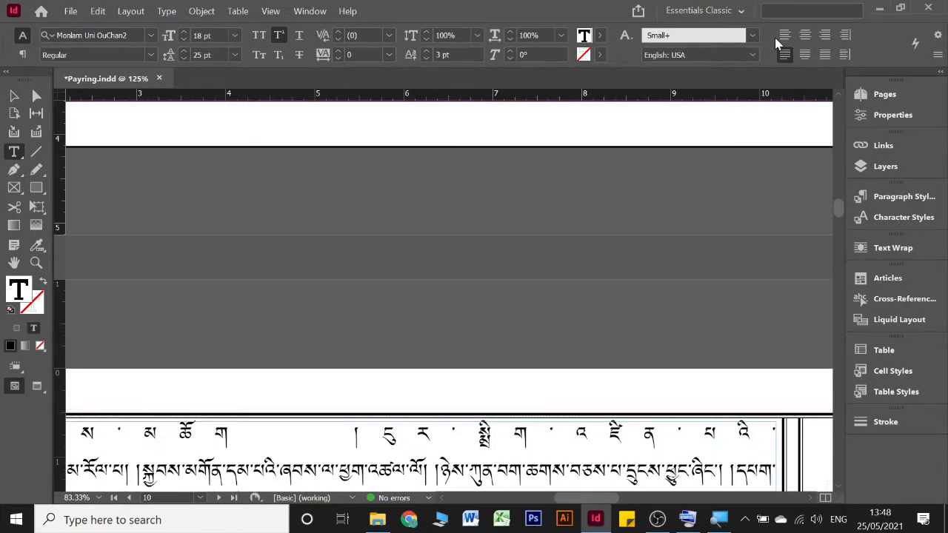
scroll(530, 314, down, 3)
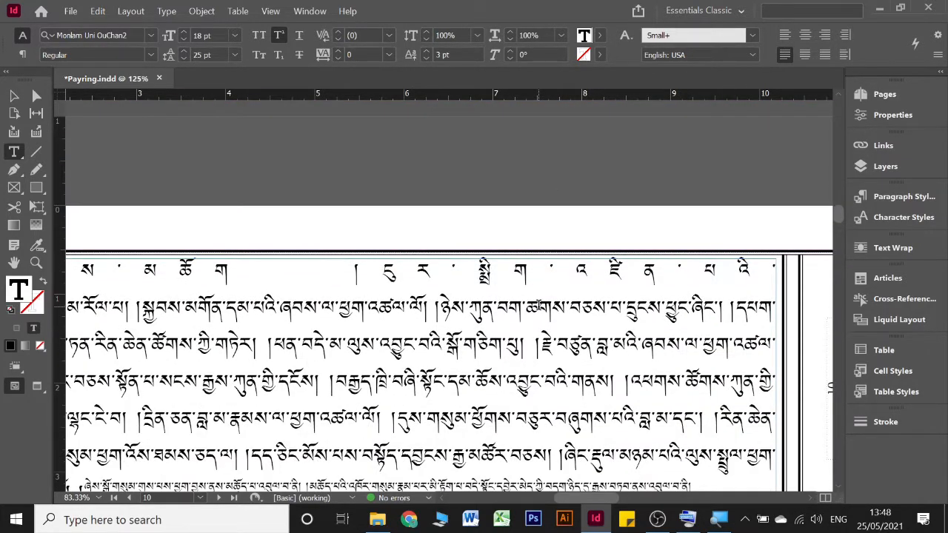
scroll(539, 306, left, 5)
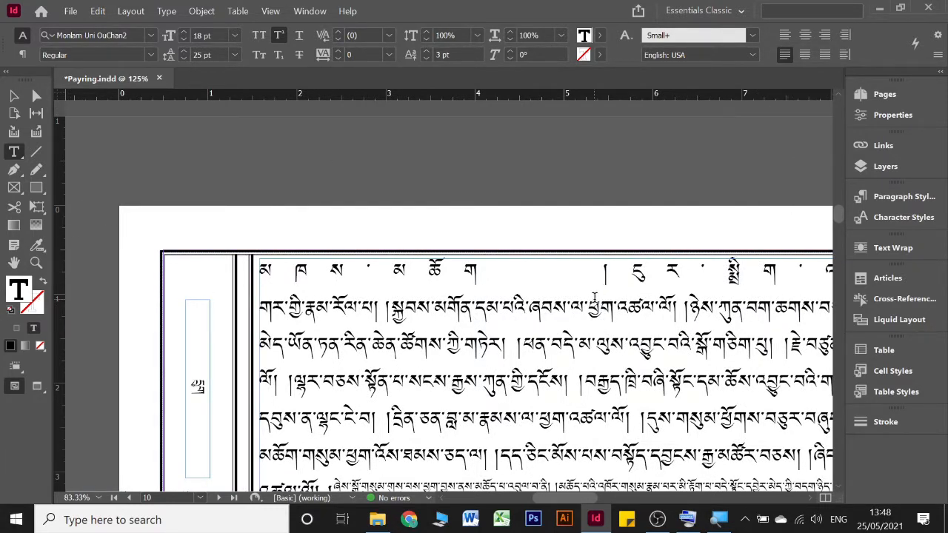
scroll(594, 298, right, 3)
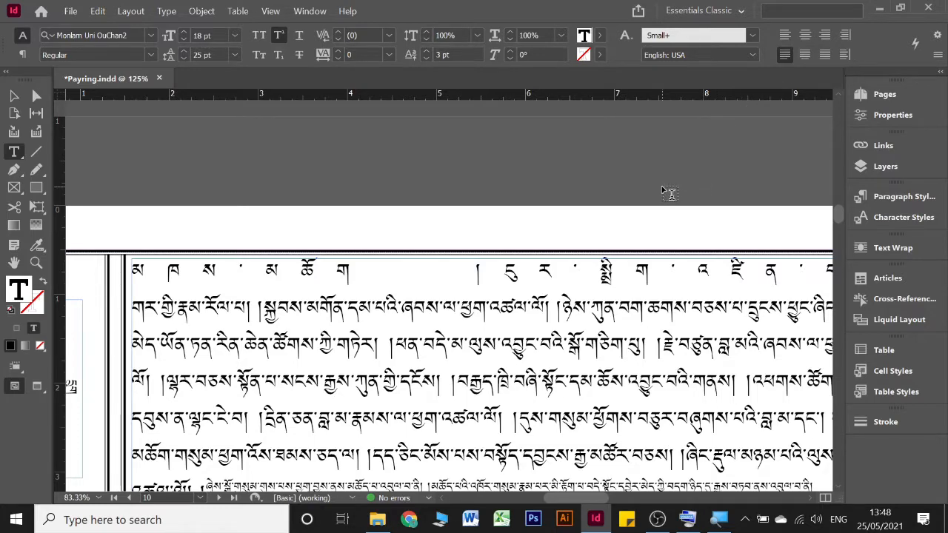
Step: Left-align the overstretched large-text paragraph that starts on the first line of page 10
scroll(665, 191, right, 15)
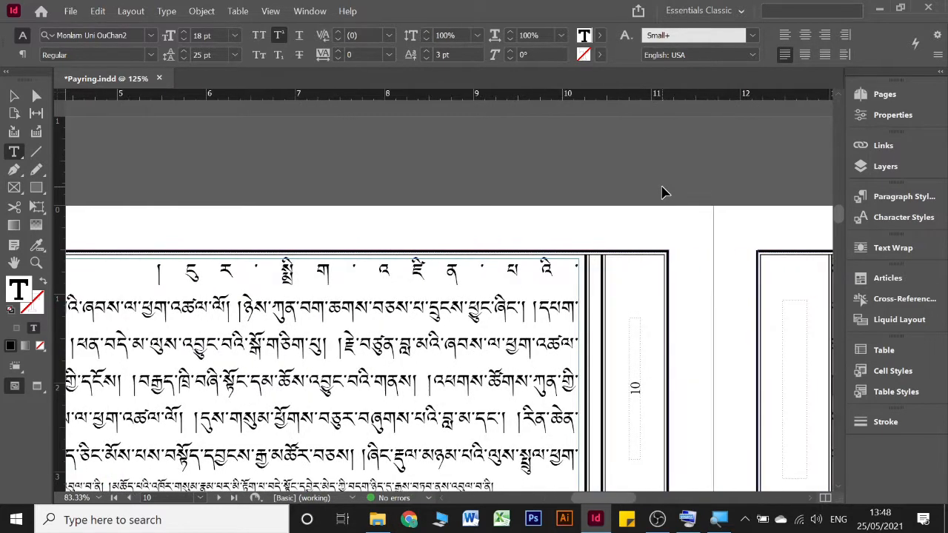
scroll(670, 187, up, 4)
scroll(674, 187, up, 3)
scroll(673, 186, down, 5)
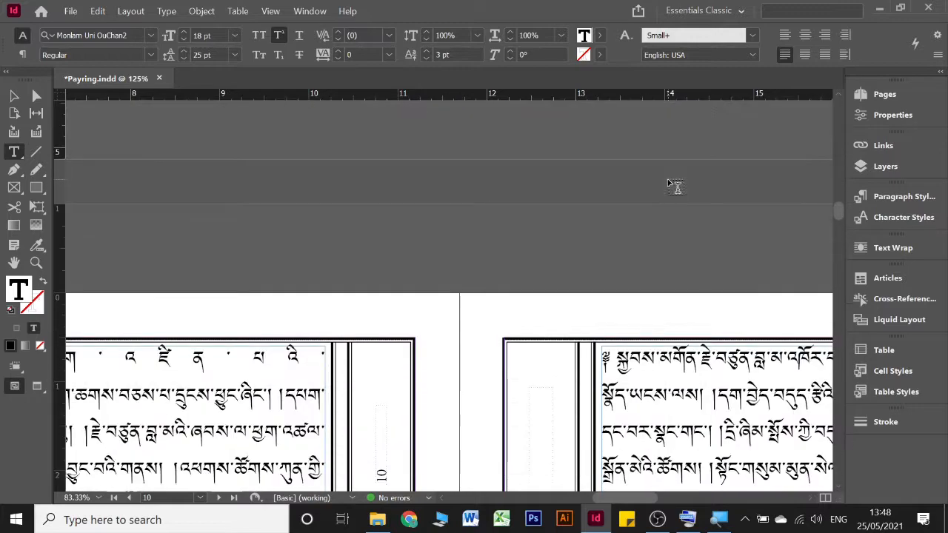
scroll(663, 187, left, 15)
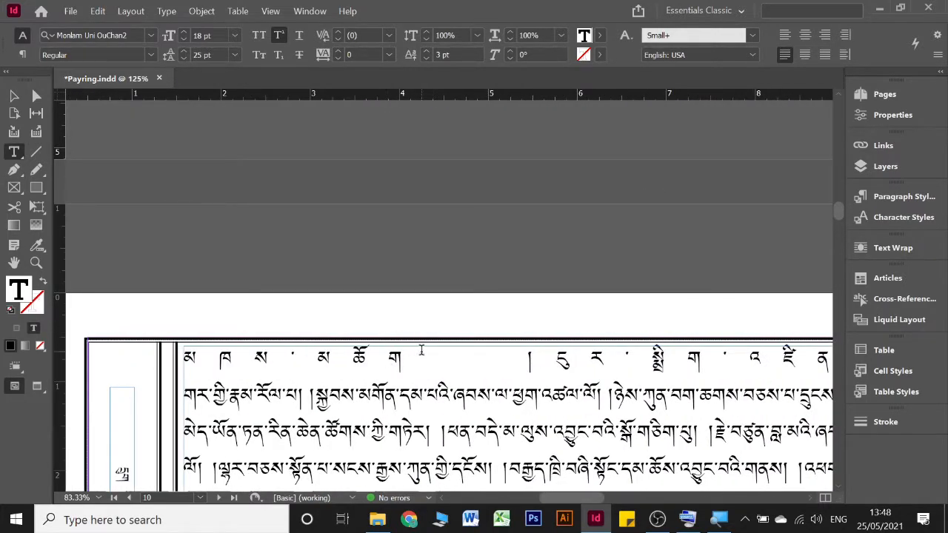
scroll(435, 357, down, 3)
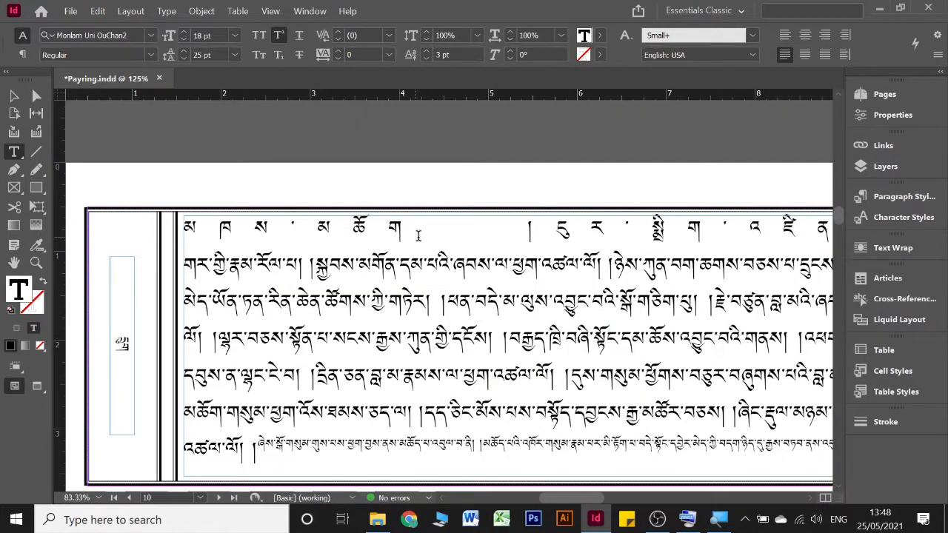
click(435, 228)
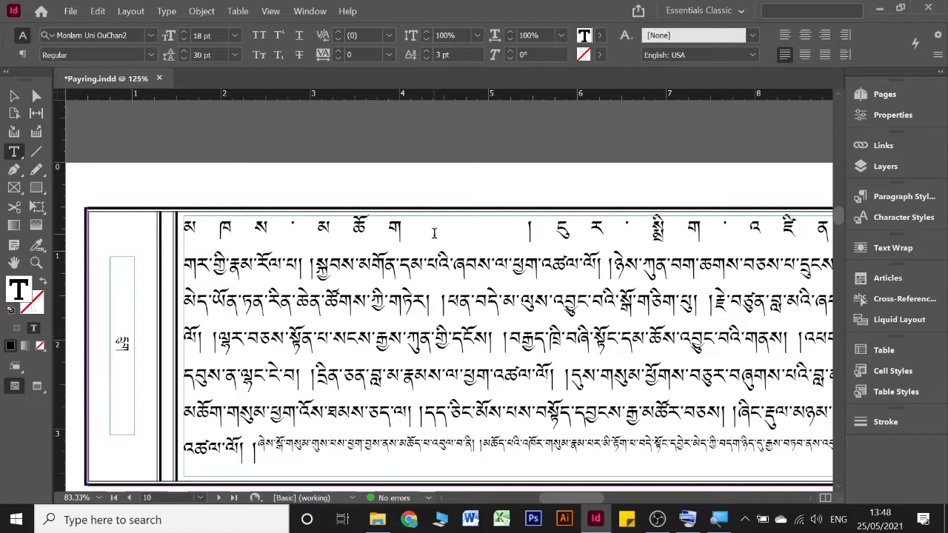
click(784, 35)
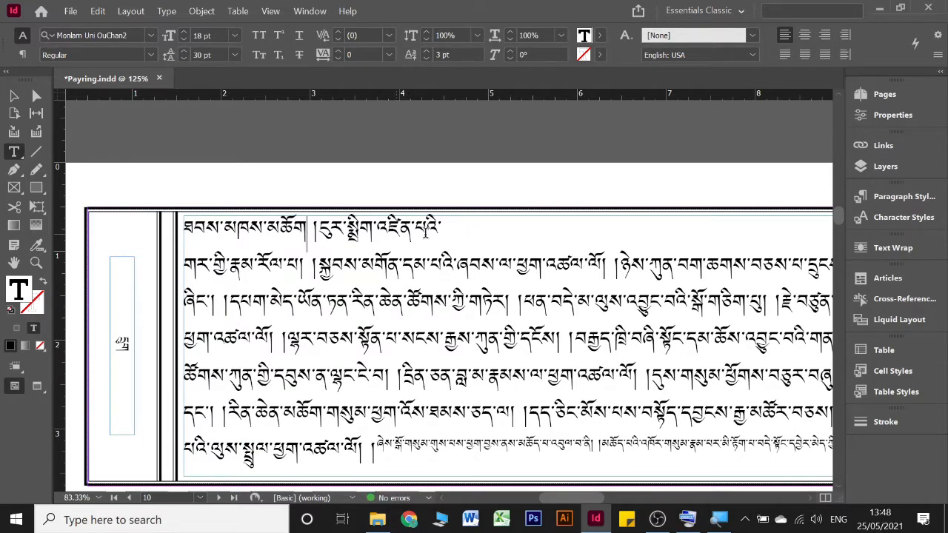
Step: Join the following text onto page 10's first line after འཛིན་པའི་ and justify the paragraph with its last line aligned left
click(458, 231)
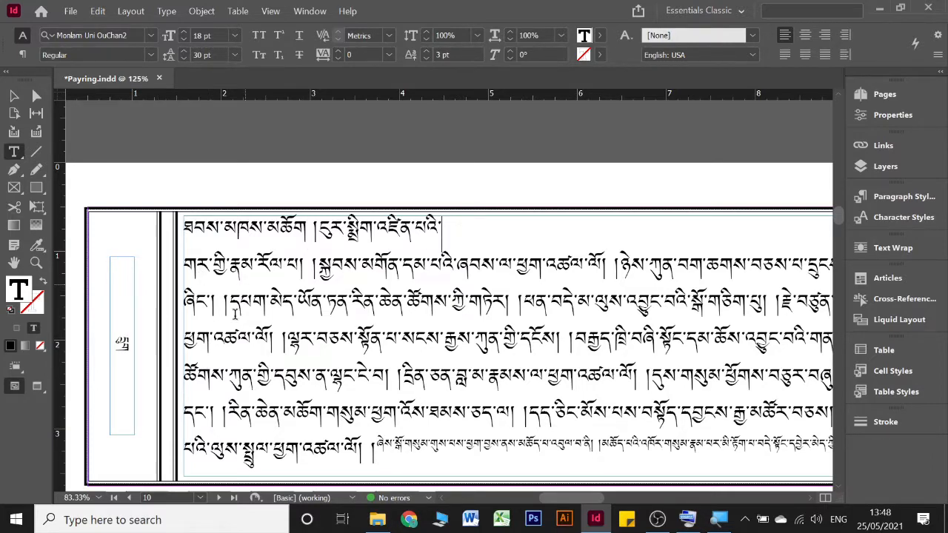
click(688, 520)
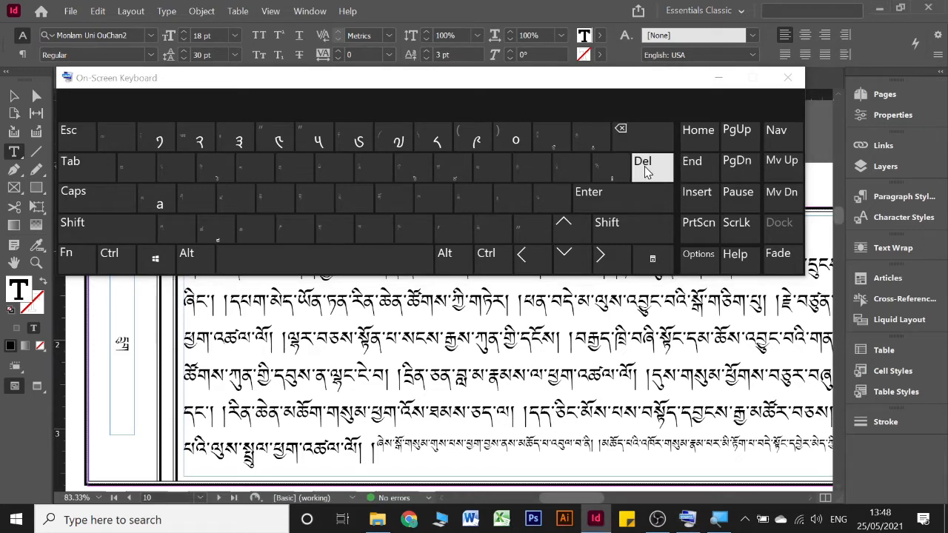
click(644, 167)
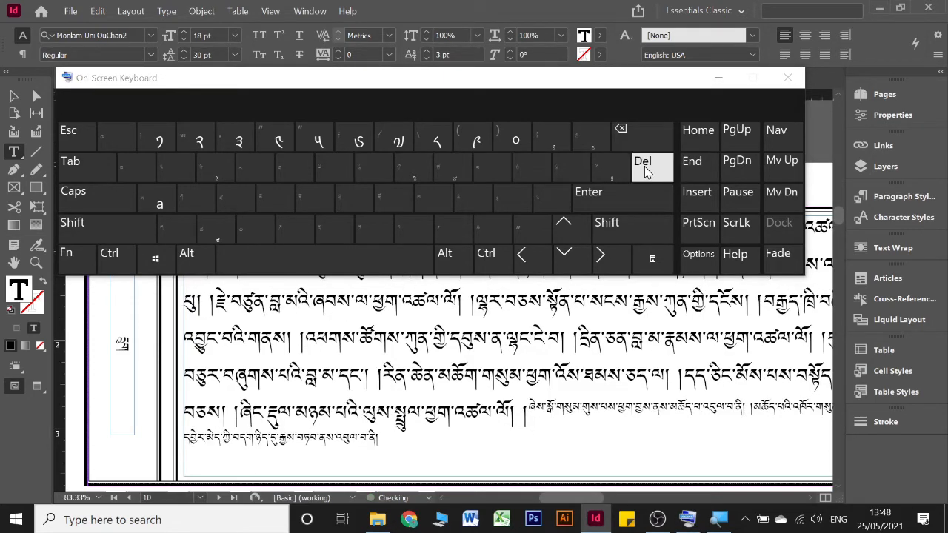
click(718, 77)
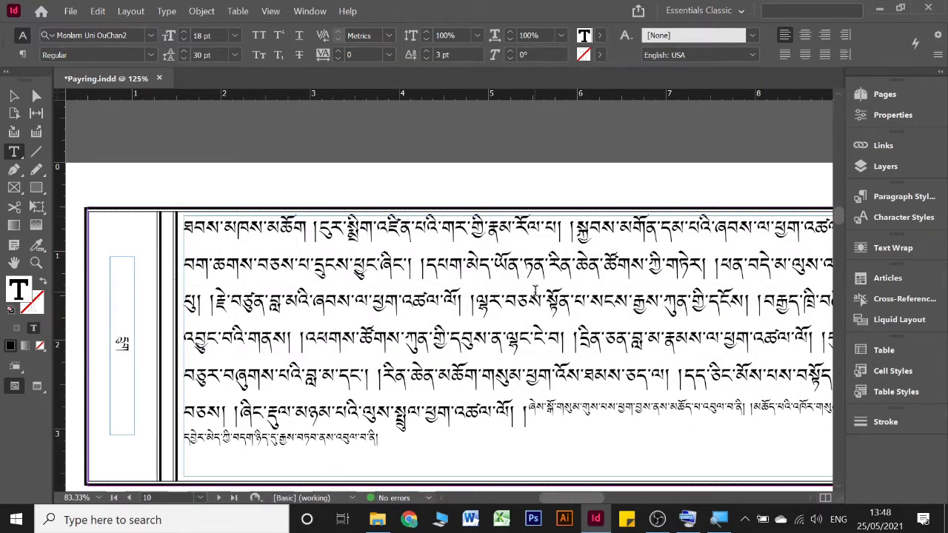
click(785, 55)
Step: Examine the line ends on page 10 and the small text that closes the page
scroll(433, 355, right, 2)
scroll(433, 356, right, 10)
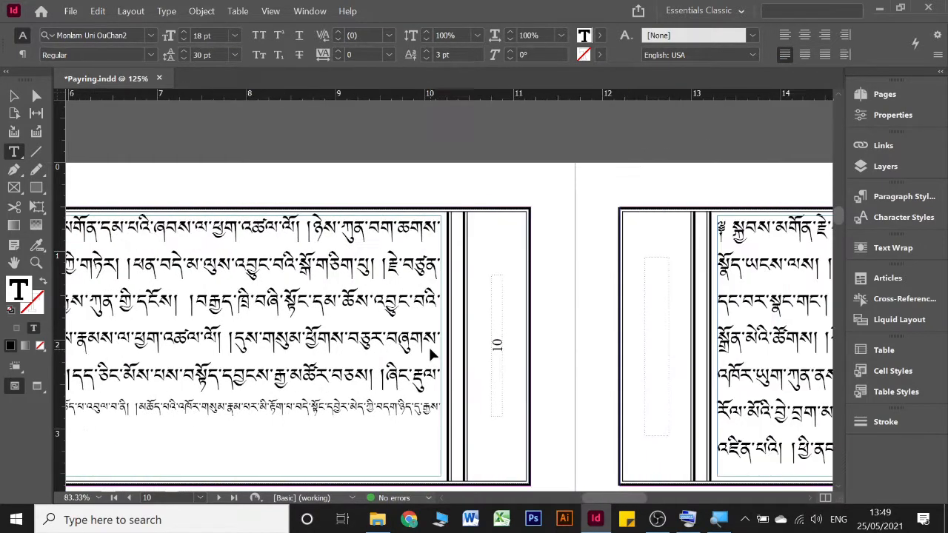
scroll(433, 344, down, 3)
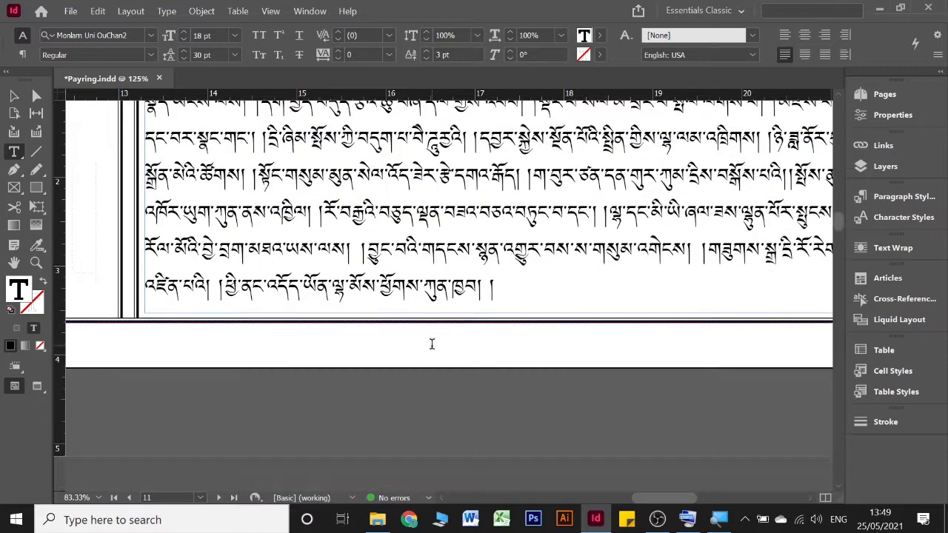
scroll(432, 349, left, 15)
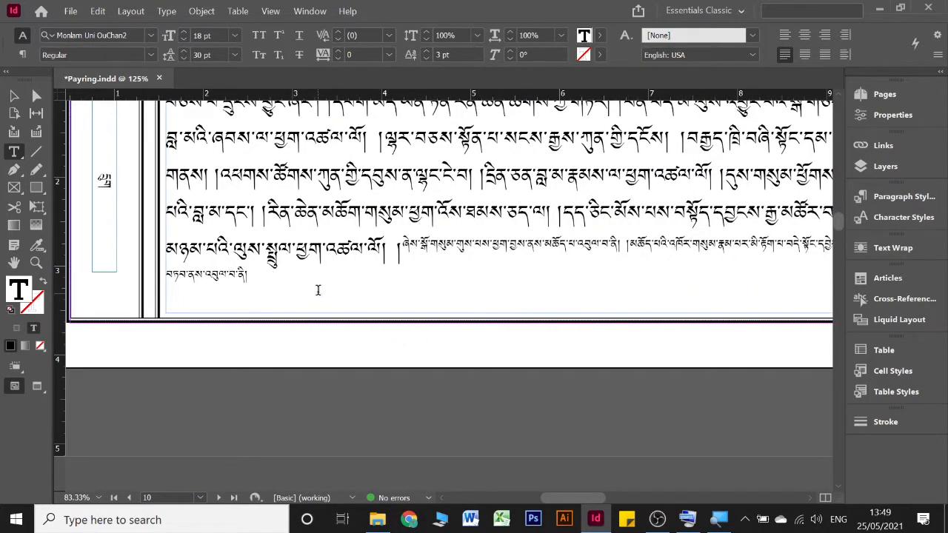
click(318, 290)
scroll(266, 293, down, 8)
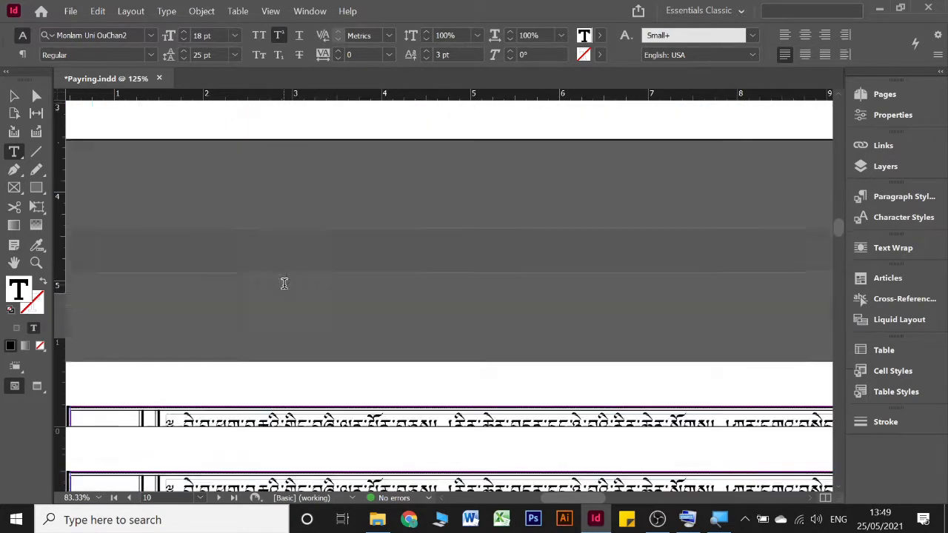
scroll(286, 282, up, 4)
scroll(288, 282, up, 6)
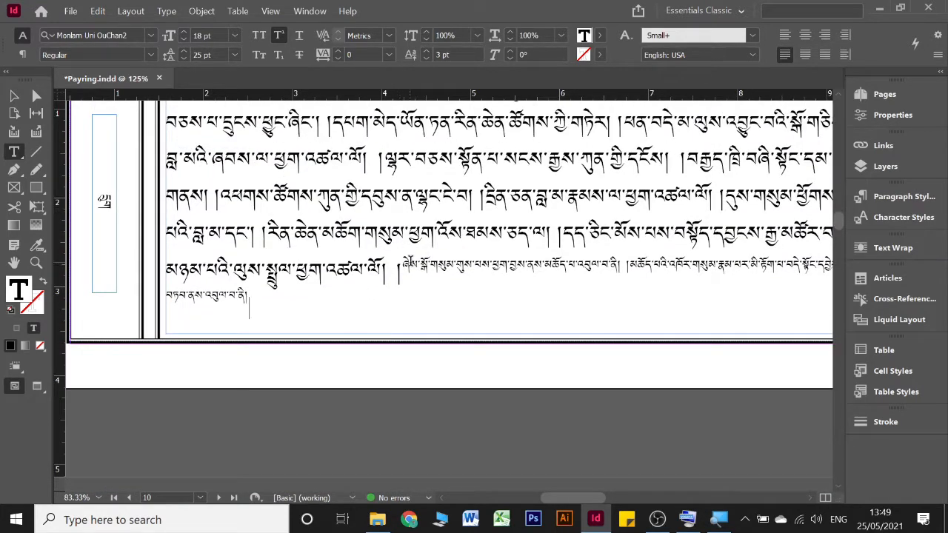
Step: Select all the small text at the end of page 10 and set its baseline shift to -1 pt
click(404, 266)
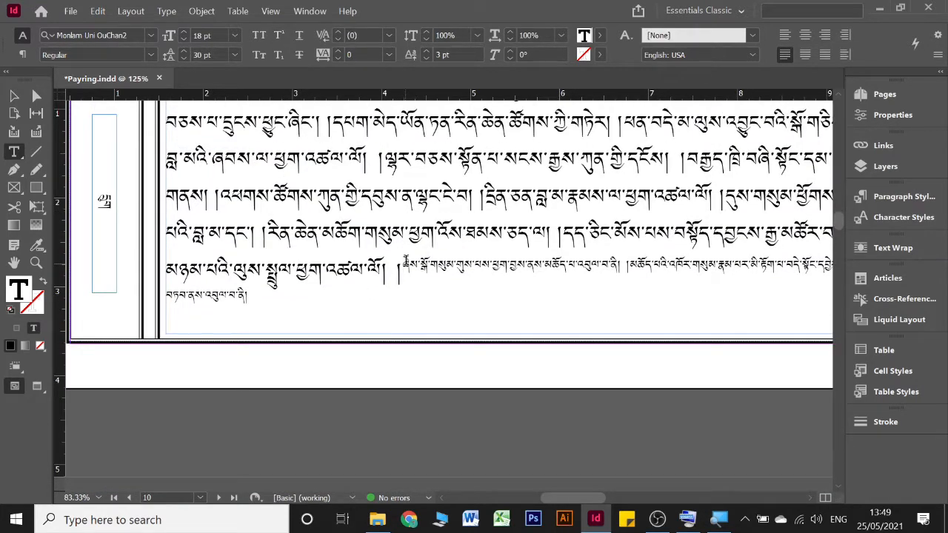
shift+click(275, 293)
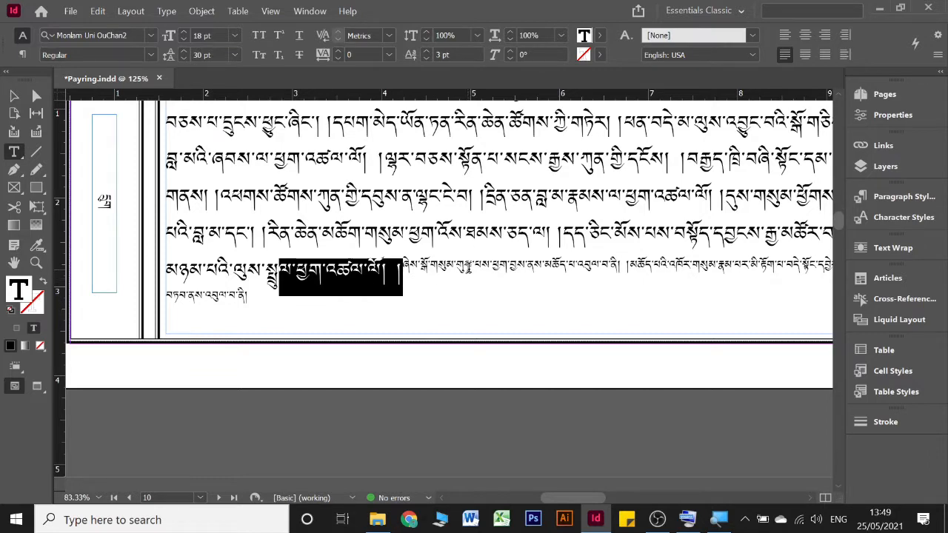
click(414, 272)
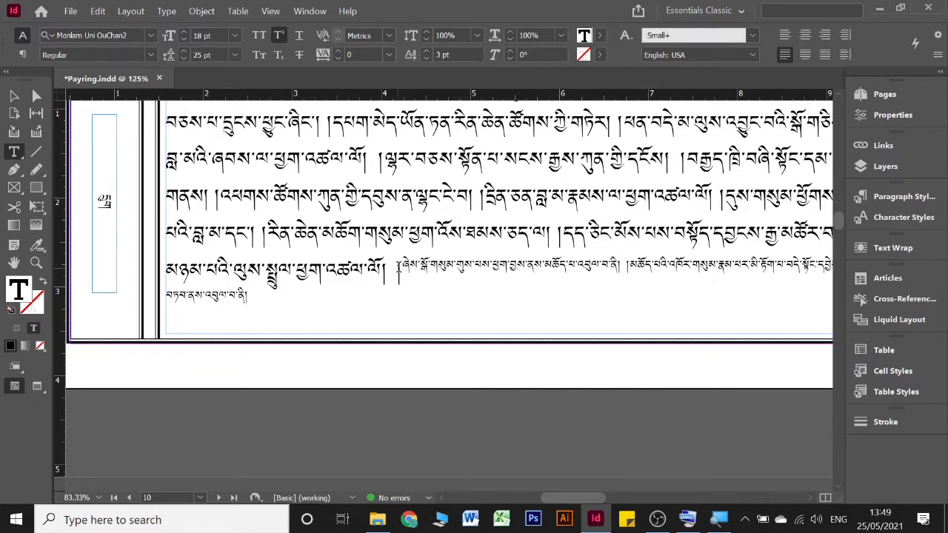
click(243, 279)
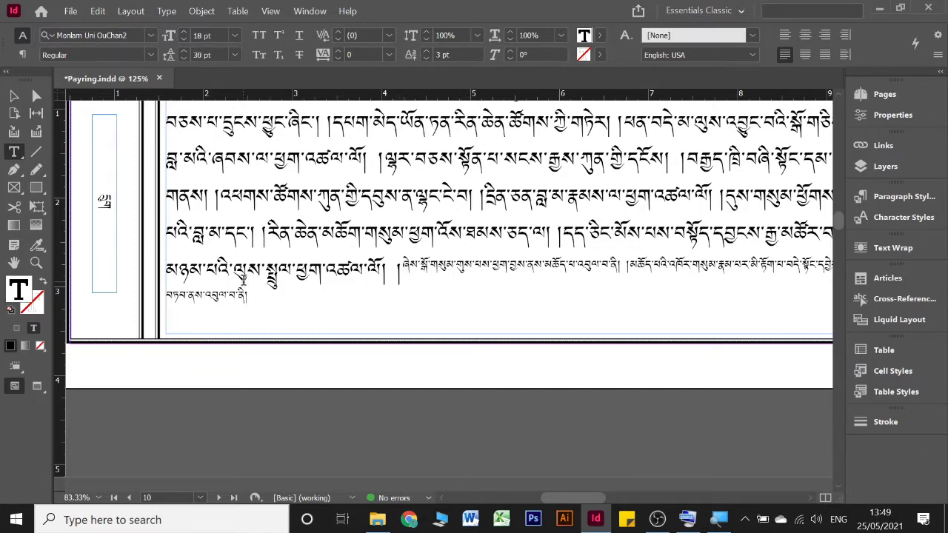
shift+click(265, 306)
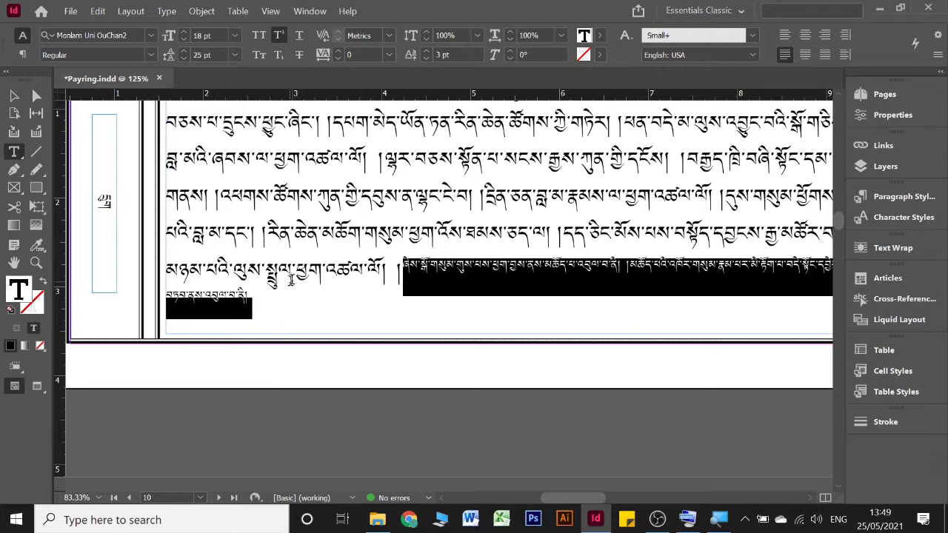
click(427, 58)
click(427, 58)
click(426, 58)
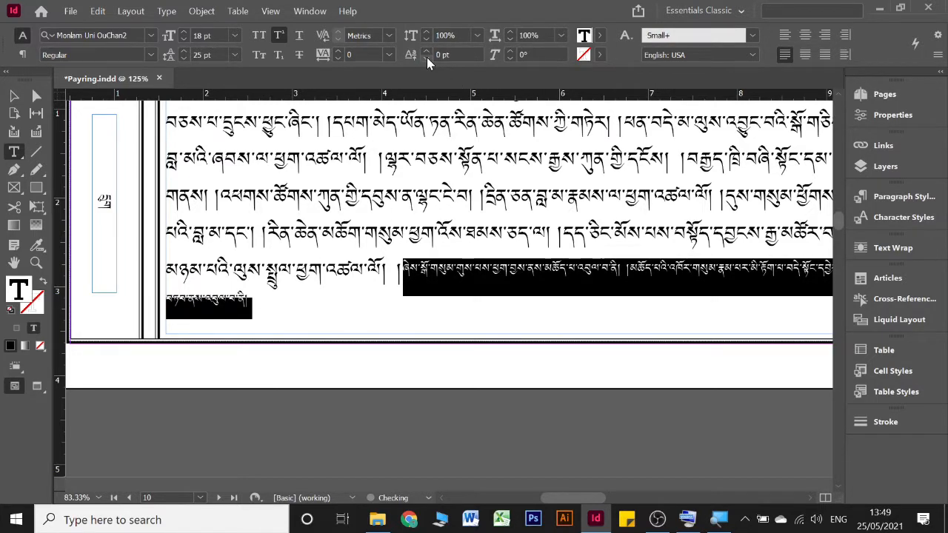
click(426, 57)
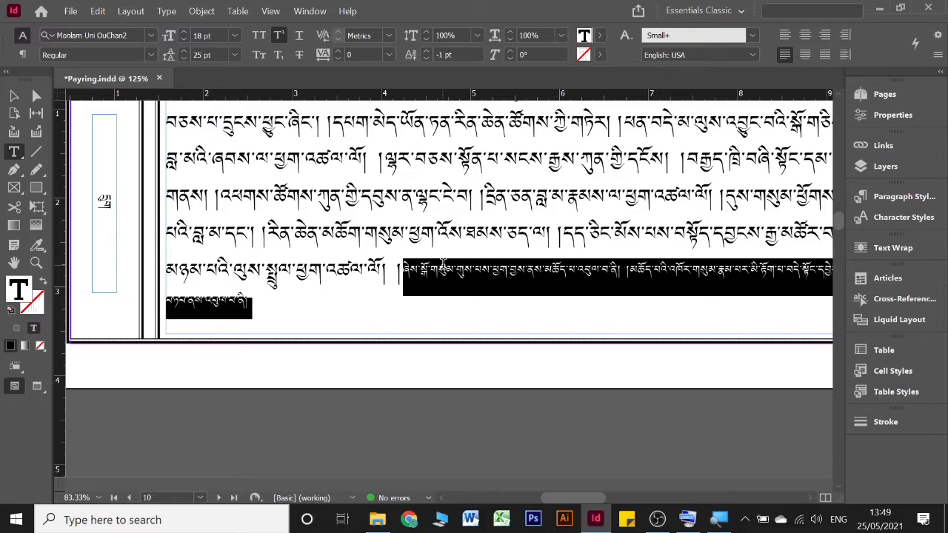
click(444, 263)
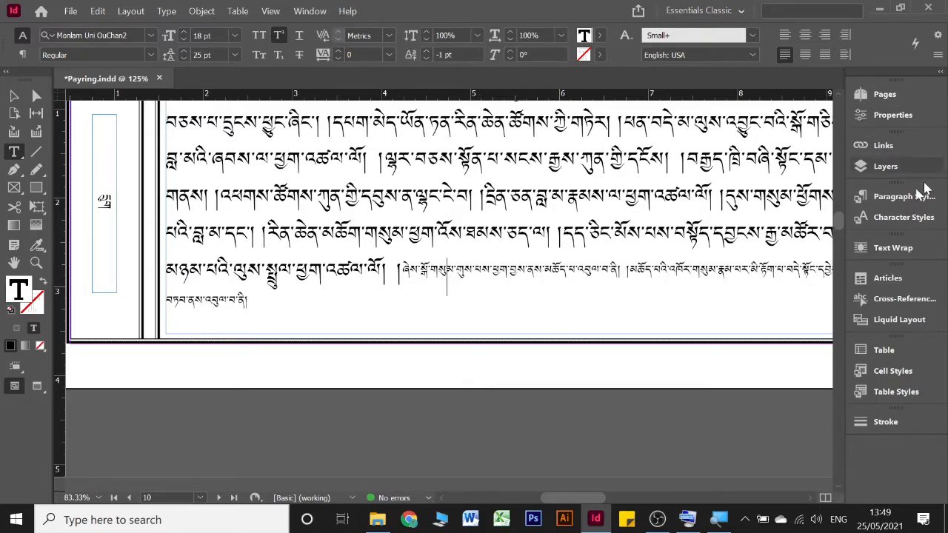
Step: Left-align the stretched large-text paragraph starting with ཐོག་མེད་དུས་ནས on the last line of page 13
scroll(531, 214, down, 10)
scroll(535, 211, right, 5)
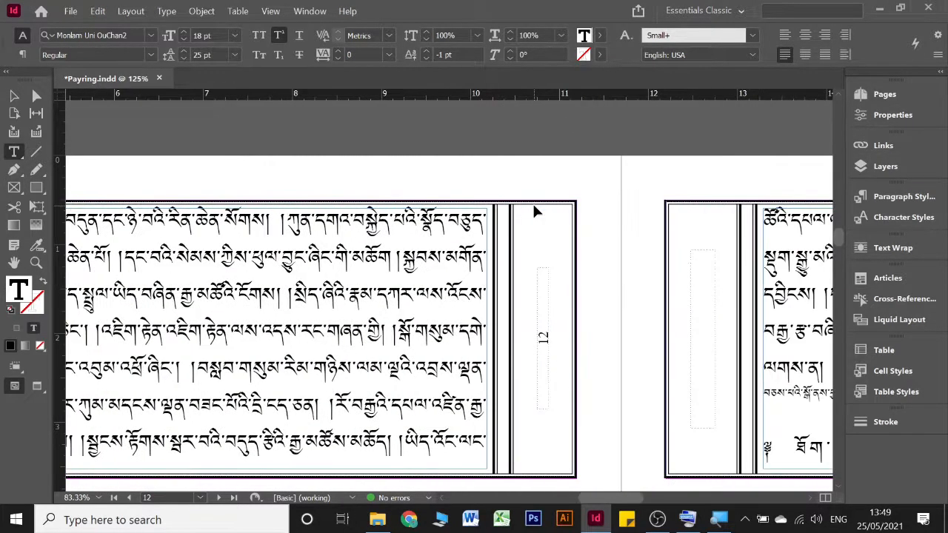
scroll(535, 211, right, 2)
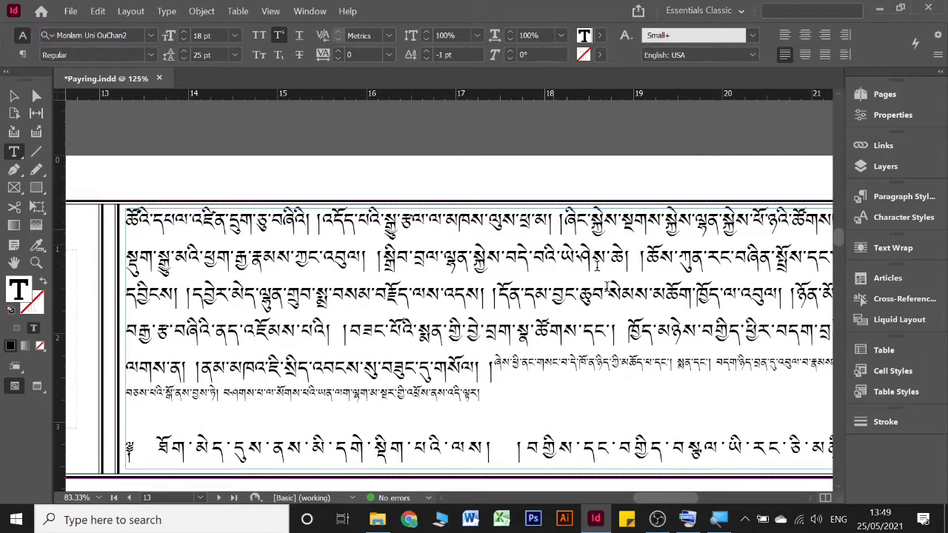
scroll(597, 265, right, 2)
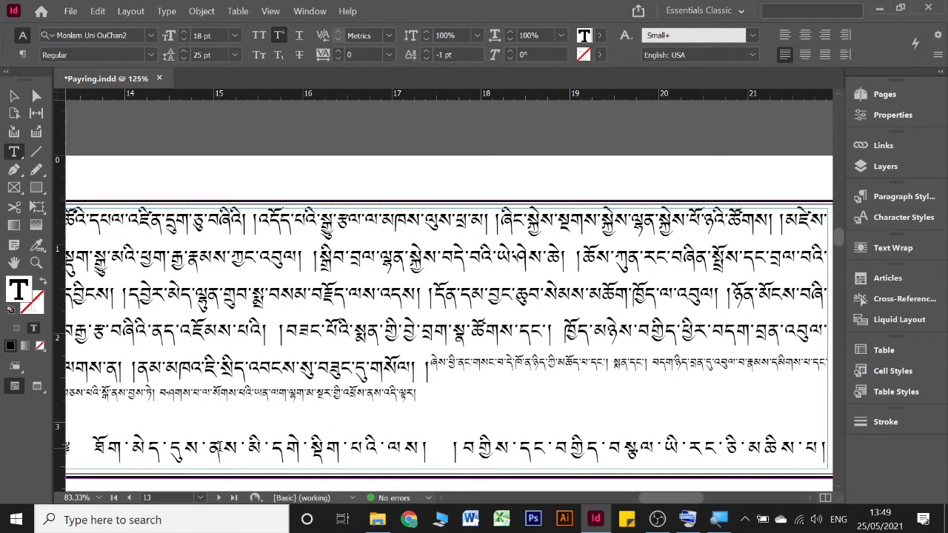
click(247, 440)
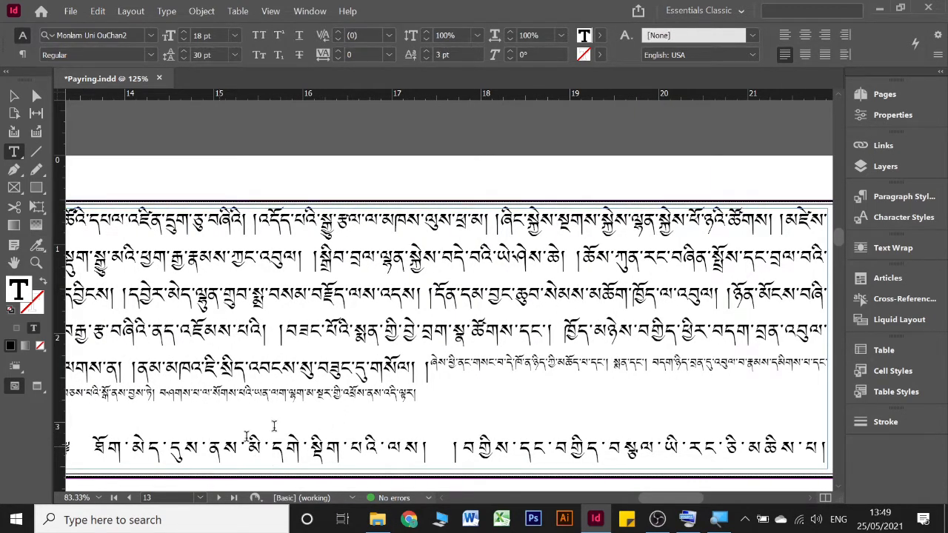
click(784, 35)
Step: Join the following text onto page 13's last line after མཆིས་པ། and justify the paragraph with its last line aligned left
scroll(436, 336, left, 5)
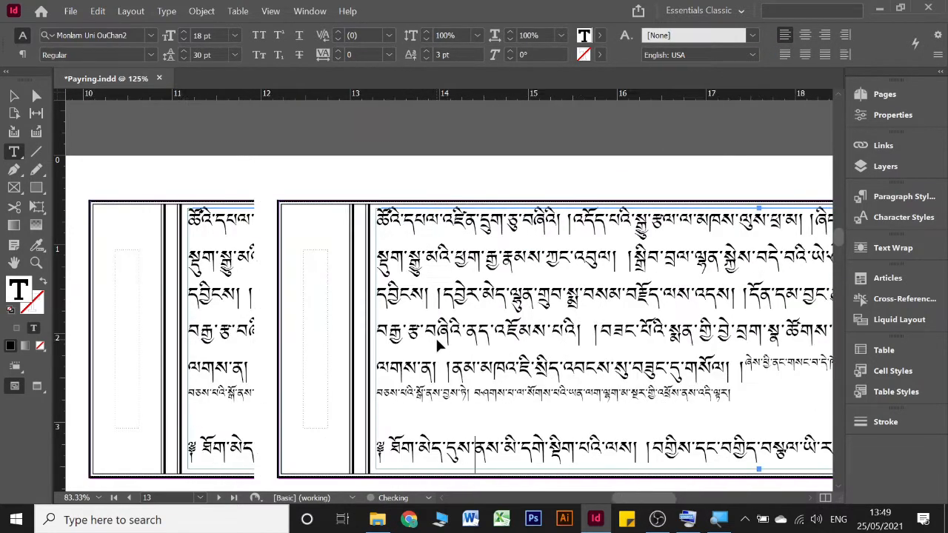
scroll(435, 338, right, 4)
scroll(600, 392, right, 3)
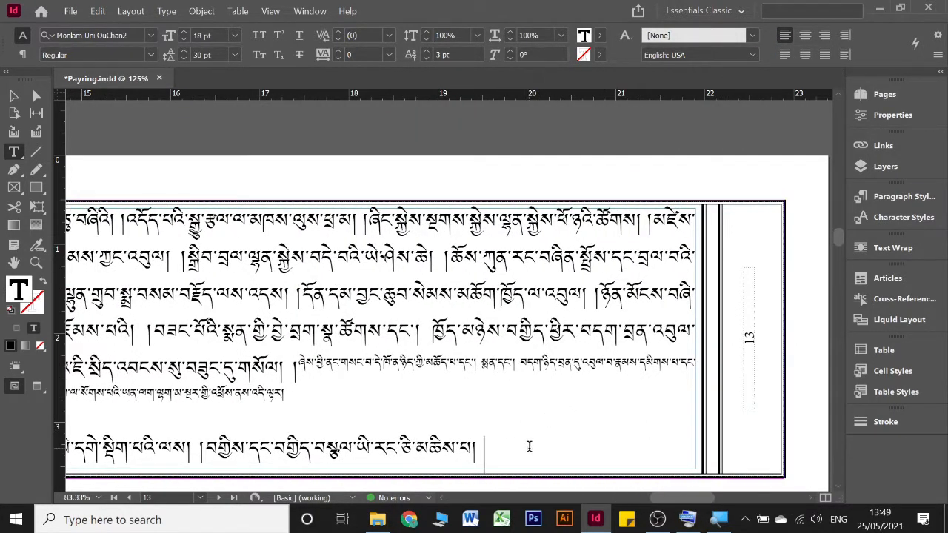
key(ctrl+v)
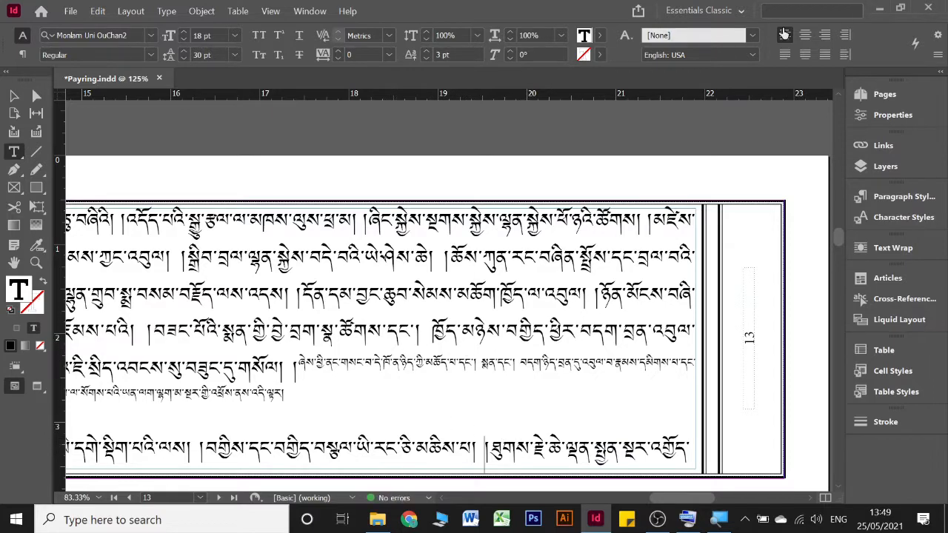
click(784, 56)
Step: Left-align the stretched small-text paragraph at the start of page 15
scroll(474, 334, down, 8)
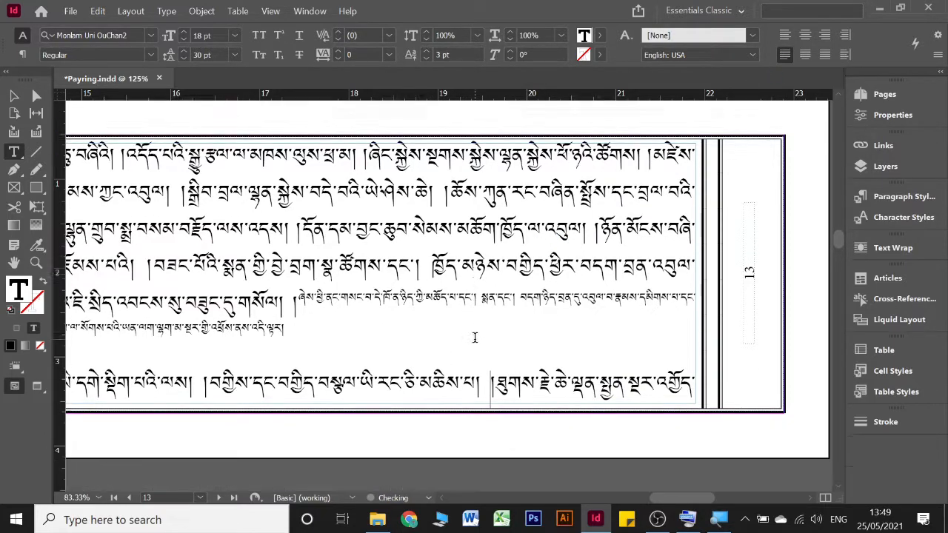
scroll(475, 334, left, 6)
scroll(474, 334, down, 6)
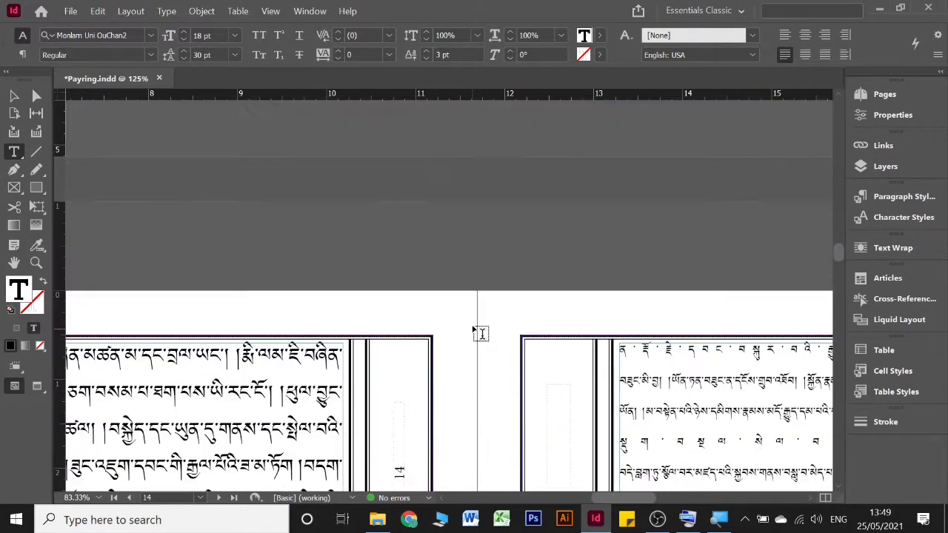
scroll(475, 334, left, 7)
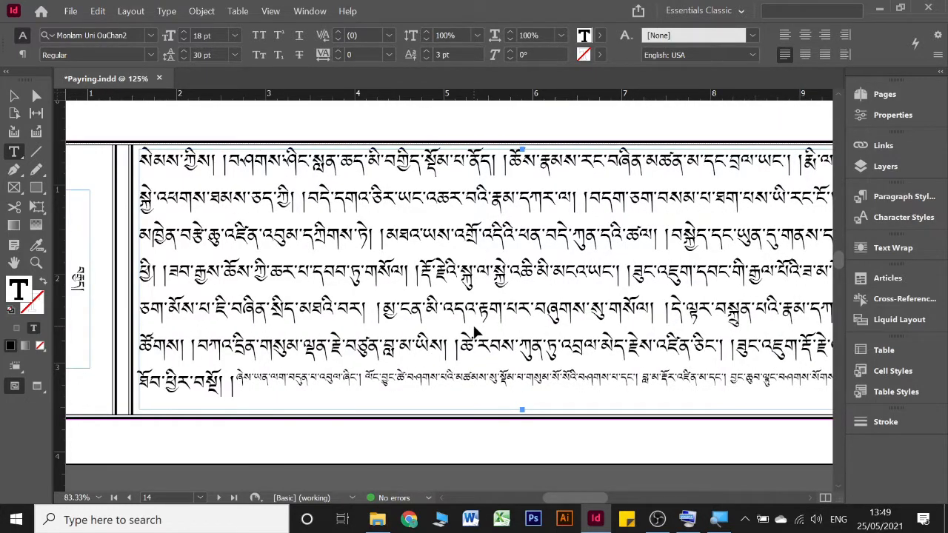
scroll(475, 331, right, 7)
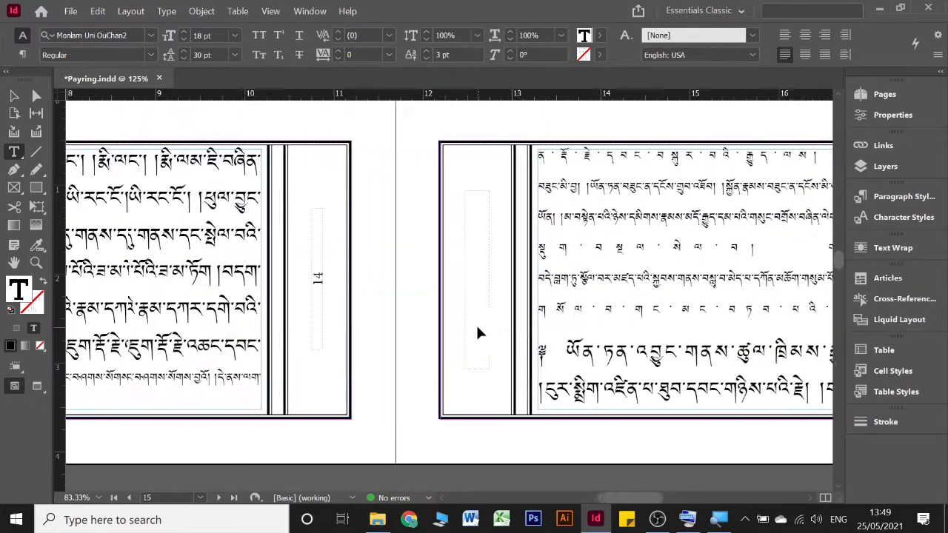
scroll(477, 333, right, 2)
click(530, 161)
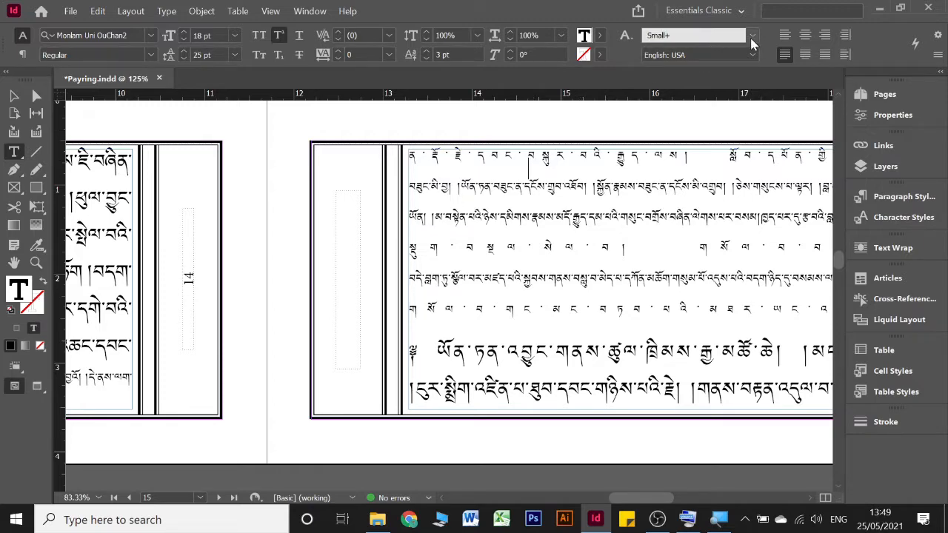
click(785, 34)
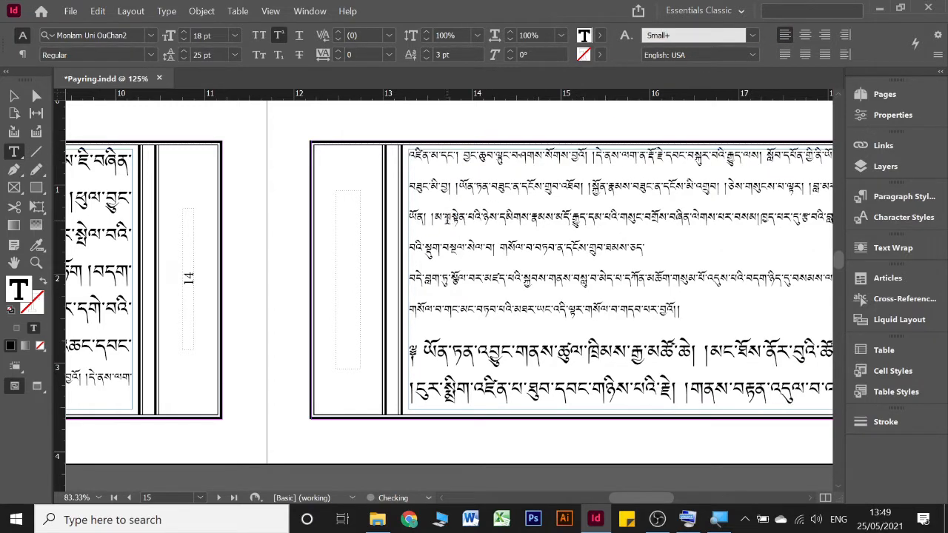
Step: Remove the break after སྐྱོན་ནི་ནམ་ཡང་ on page 15's first line so the following small text joins it
scroll(447, 219, left, 5)
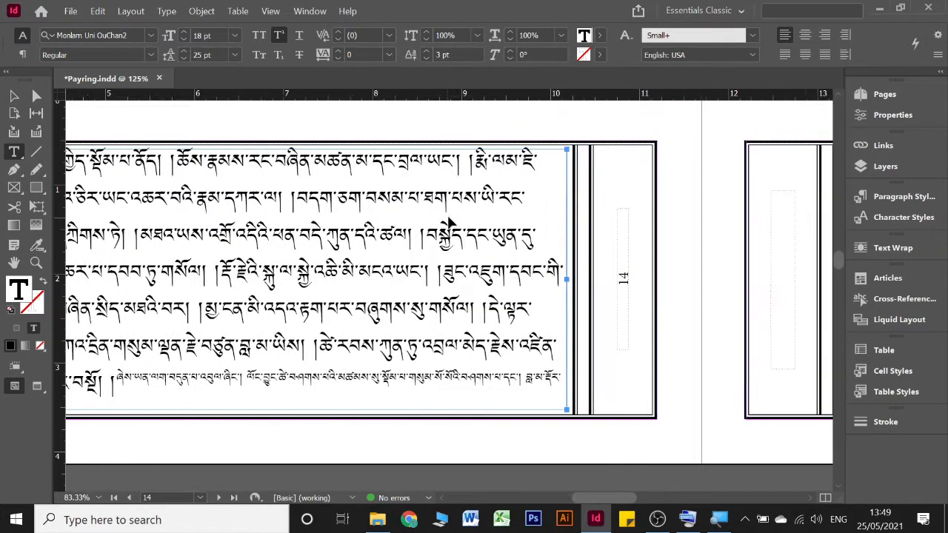
scroll(447, 219, right, 5)
scroll(722, 171, right, 4)
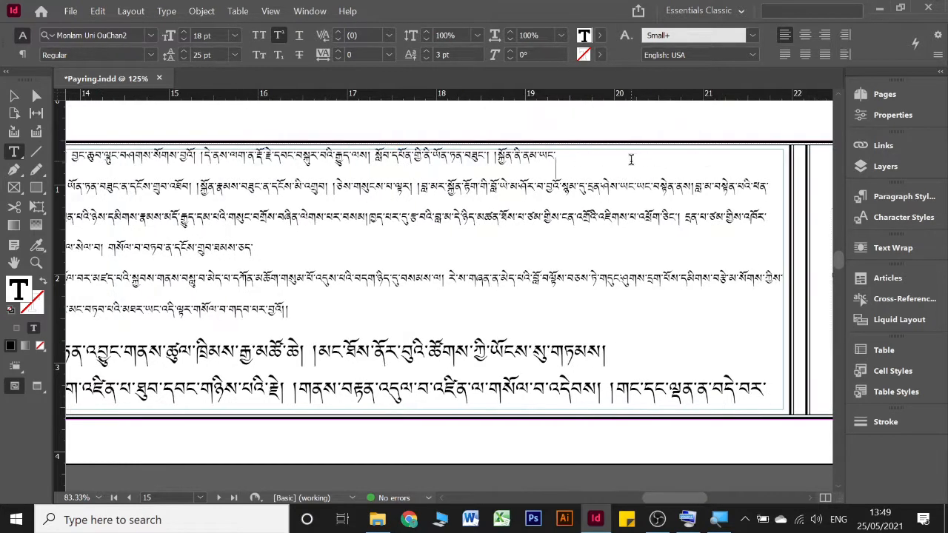
key(Delete)
scroll(270, 244, up, 1)
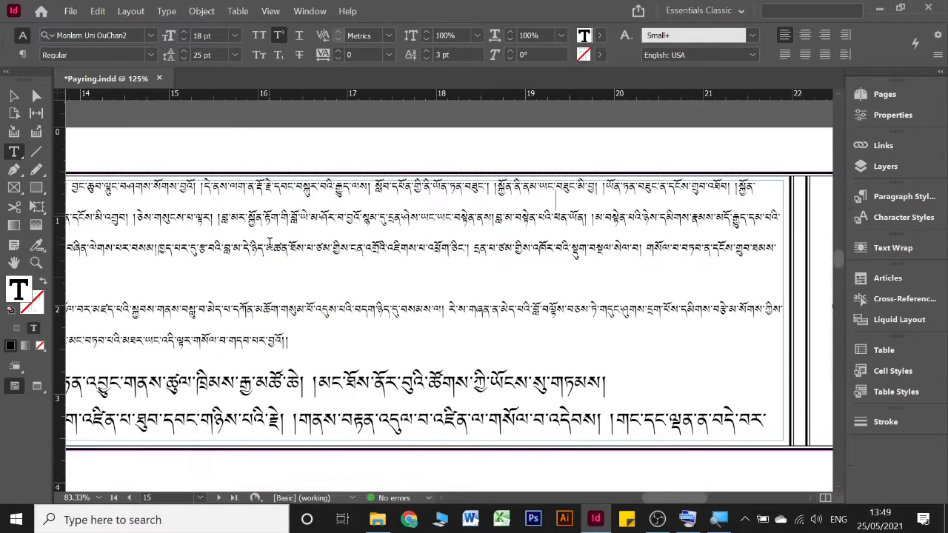
Step: Join the small-text paragraph starting with བདེ་བླག་ཏུ་ onto the short line ending in ཅད་ on page 15
scroll(274, 245, down, 2)
scroll(275, 245, left, 1)
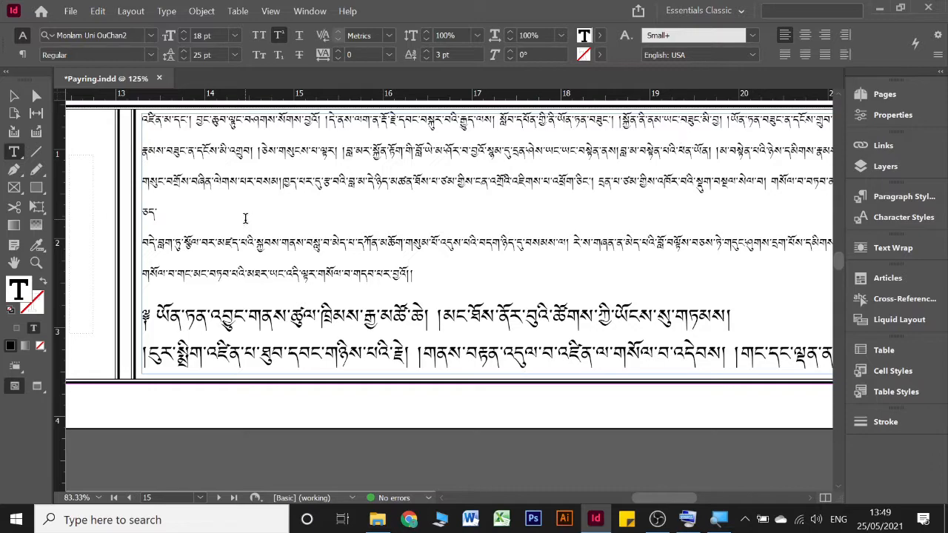
key(Delete)
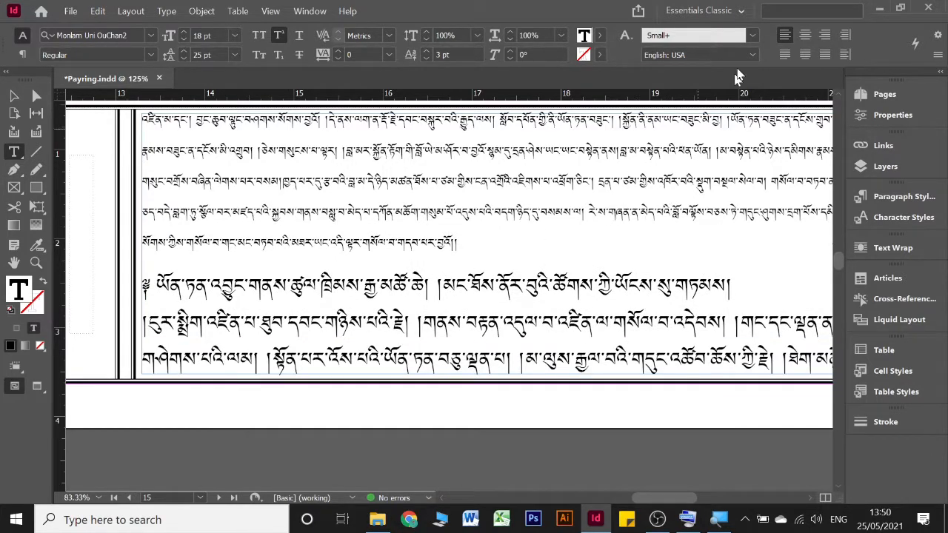
Step: Try justifying page 15's joined small-text paragraph with its last line aligned left, and undo it
click(788, 59)
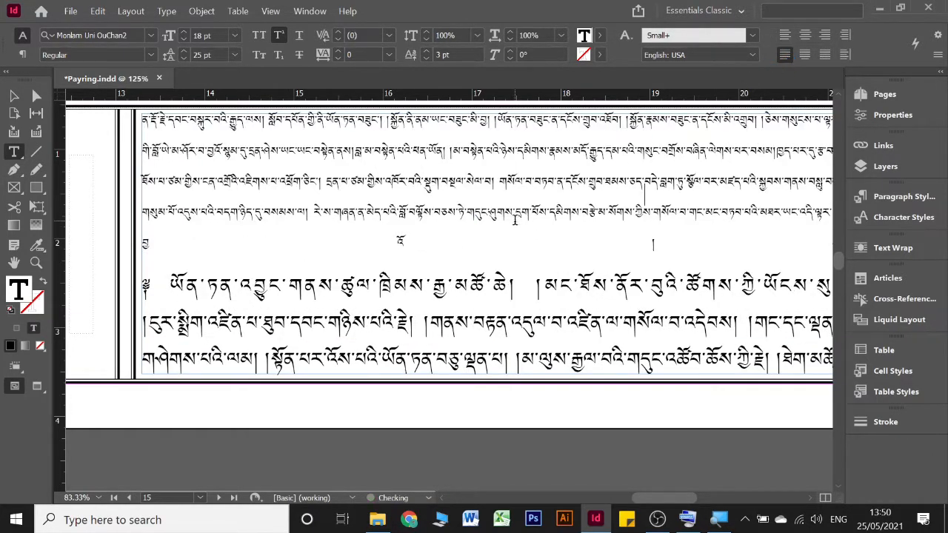
key(ctrl+z)
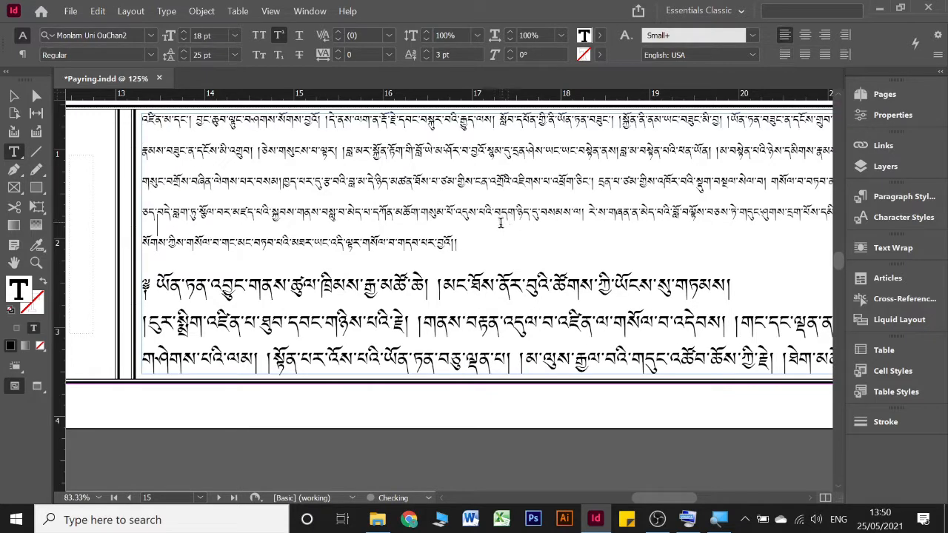
scroll(501, 225, right, 3)
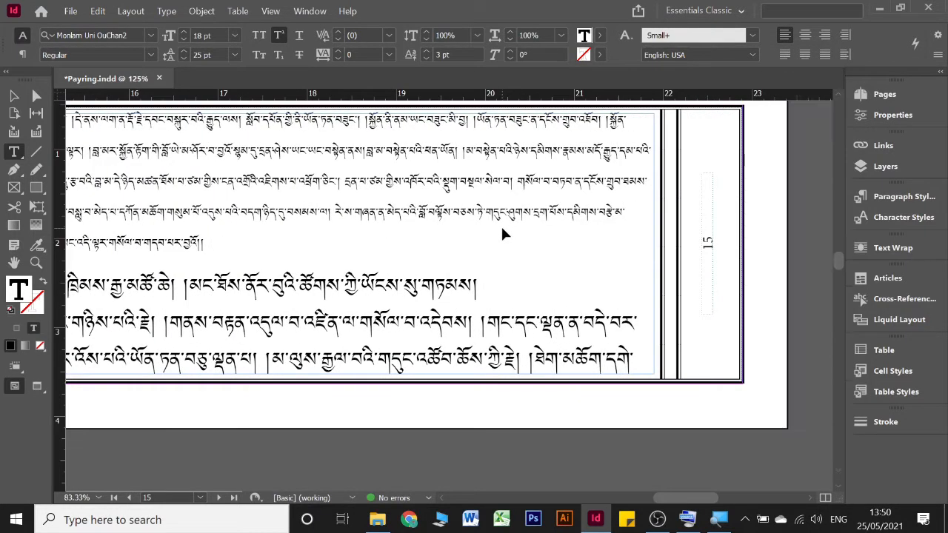
Step: Try deleting a break at the end of page 15's fourth small-text line after བརྩེ་མ་, and undo it
click(643, 211)
scroll(642, 211, left, 4)
scroll(643, 211, right, 4)
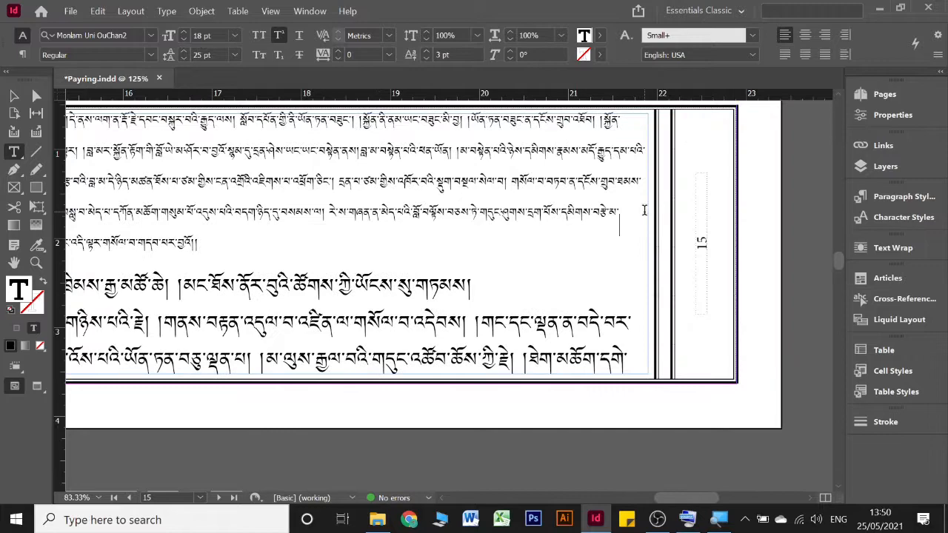
key(Delete)
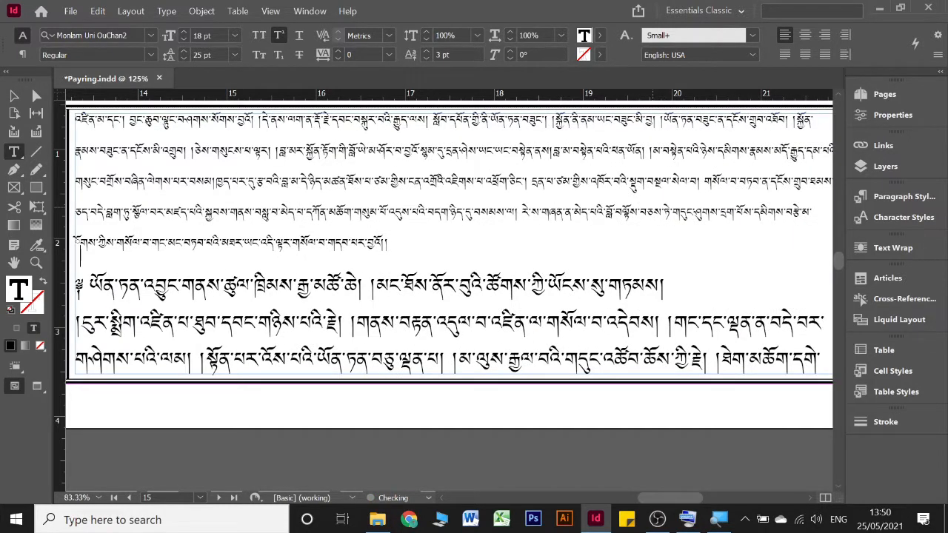
key(ctrl+z)
scroll(652, 211, right, 3)
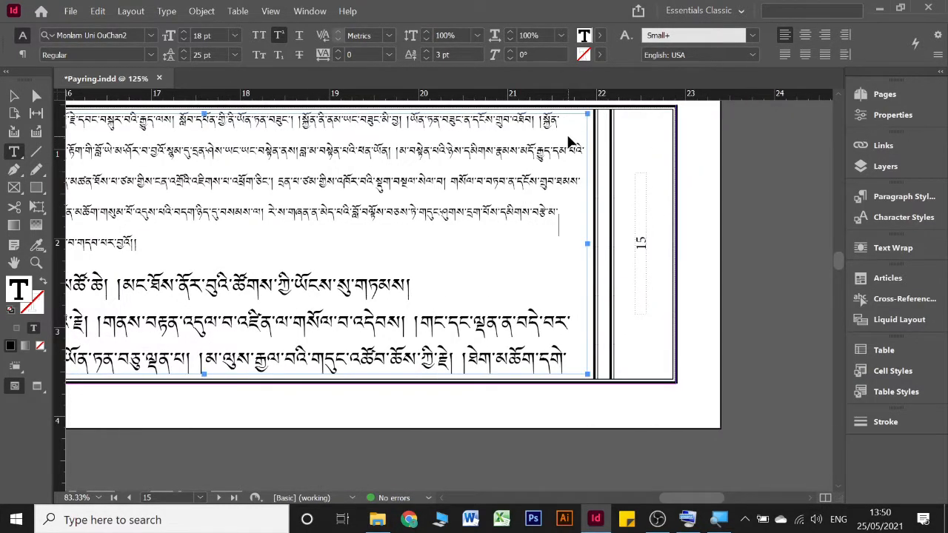
Step: Try joining the large text starting with ༈ ཡོན་ཏན་ onto the end of page 15's small-text paragraph, and undo it
scroll(570, 141, left, 3)
scroll(569, 141, right, 1)
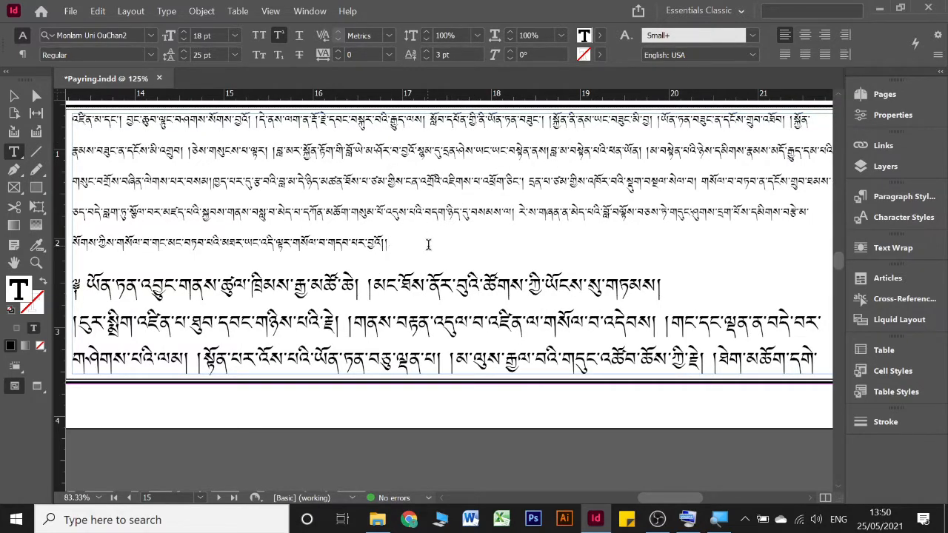
key(Delete)
key(ctrl+z)
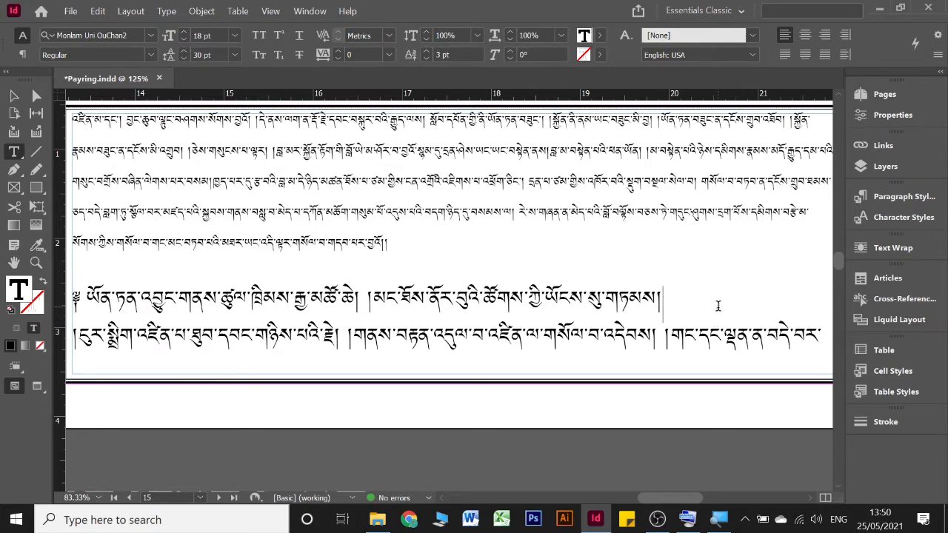
Step: Join the following text after གཏམས། in page 15's large text and justify the paragraph with its last line aligned left
key(Delete)
scroll(716, 307, right, 5)
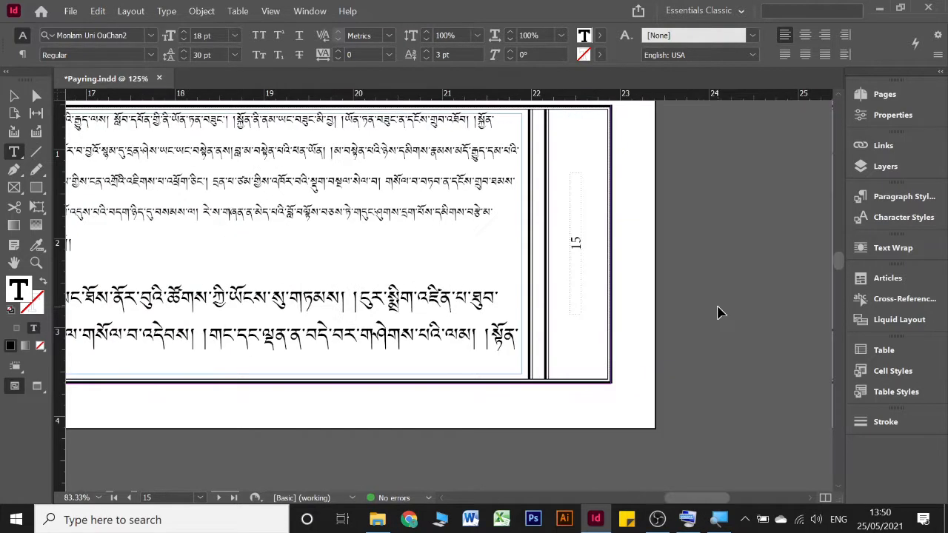
scroll(716, 302, left, 8)
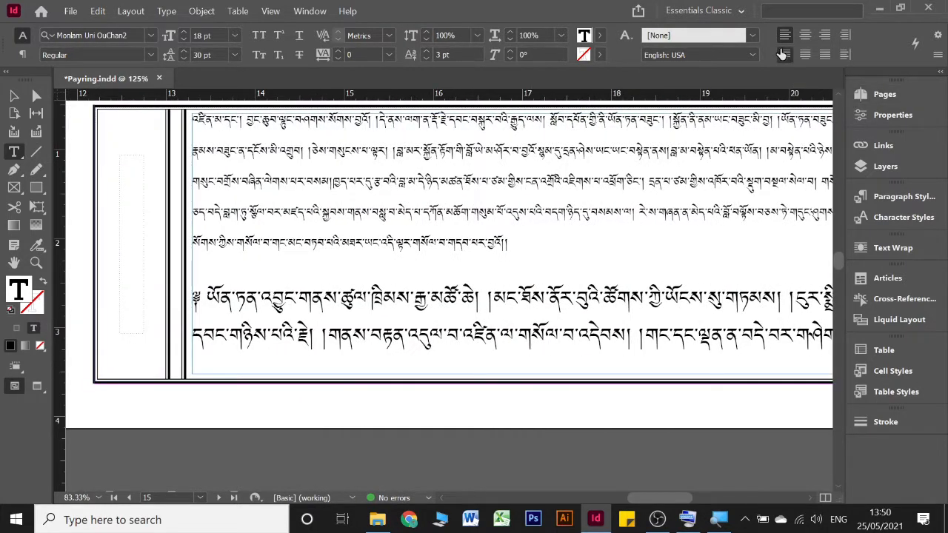
click(785, 55)
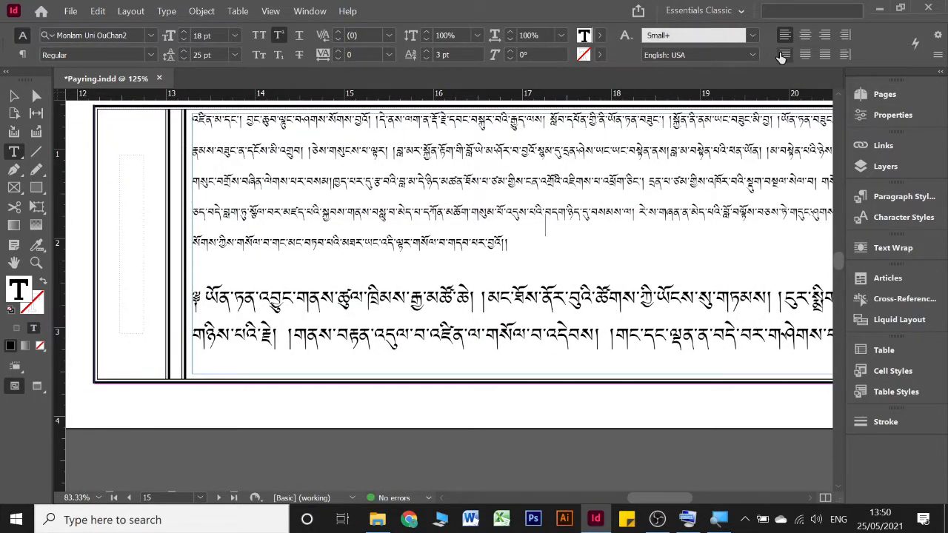
Step: Justify the small-text paragraph at the top of page 15 with its last line aligned left
click(785, 55)
scroll(557, 208, up, 2)
scroll(557, 211, down, 2)
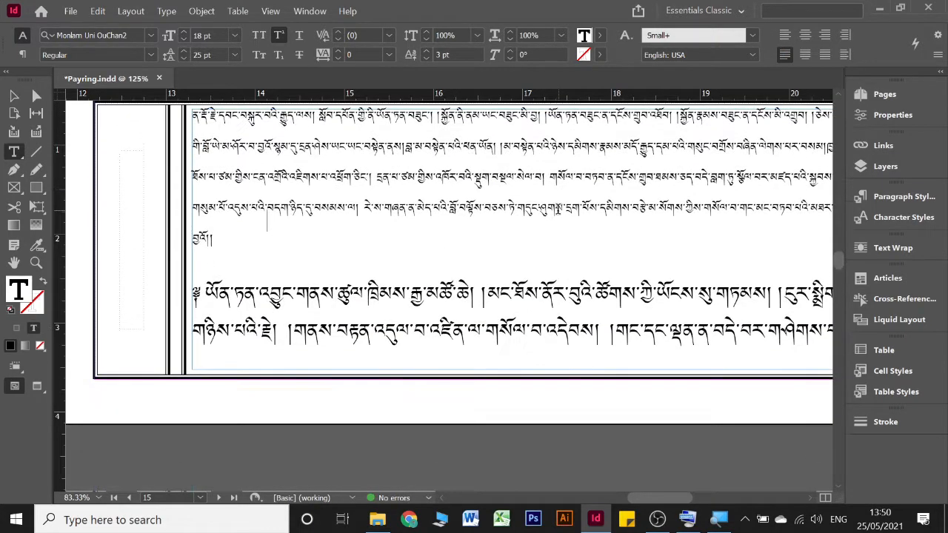
Step: Left-align the paragraph containing the stretched small text on the last line of page 17
scroll(557, 220, right, 4)
scroll(560, 230, left, 6)
scroll(561, 230, left, 3)
scroll(560, 230, up, 3)
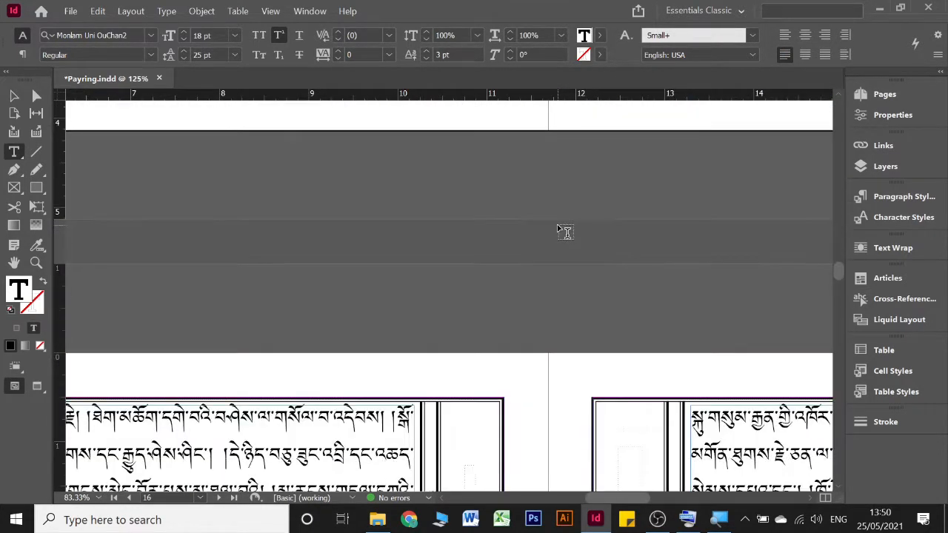
scroll(560, 231, down, 3)
scroll(561, 230, left, 3)
scroll(561, 231, right, 8)
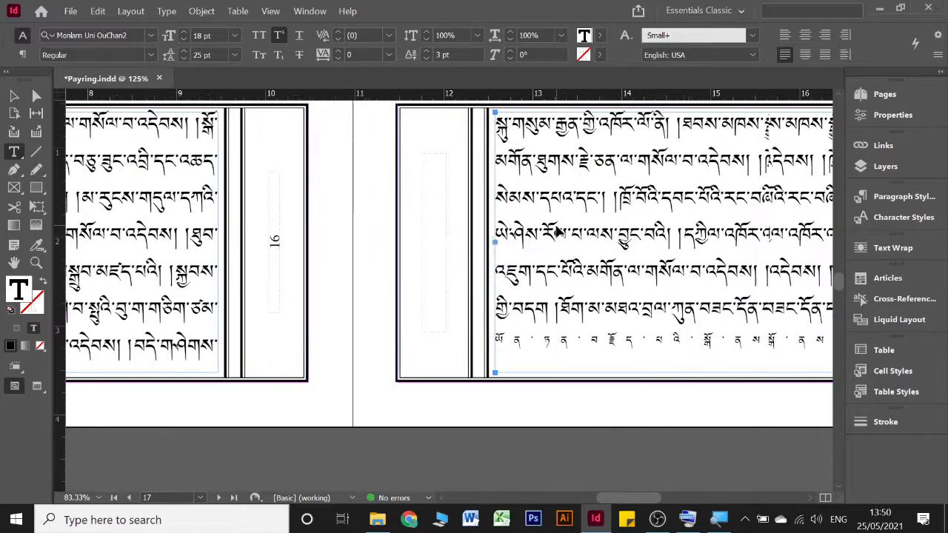
scroll(493, 328, right, 1)
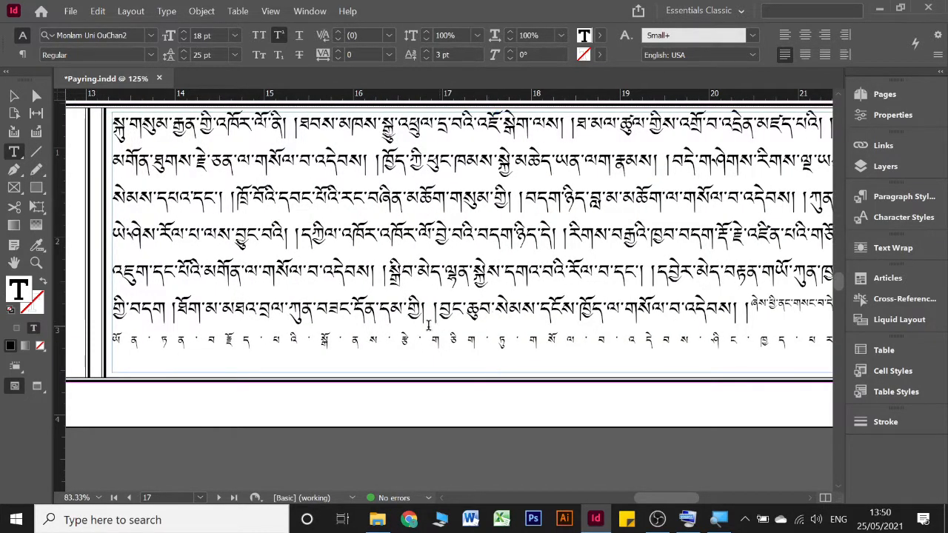
click(298, 338)
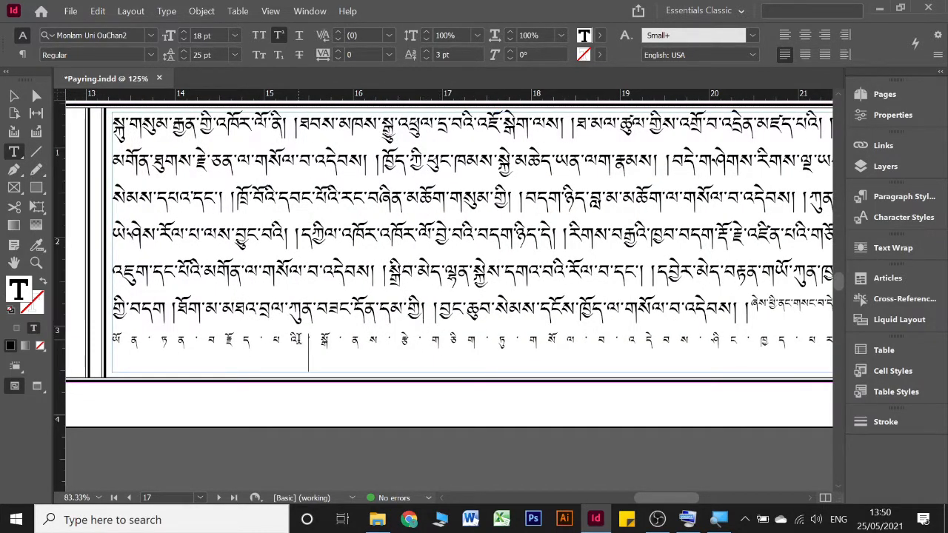
click(784, 35)
Step: Try removing a break after མཆོག་གསུམ་ at the end of page 17's third line, and undo it
scroll(750, 146, right, 3)
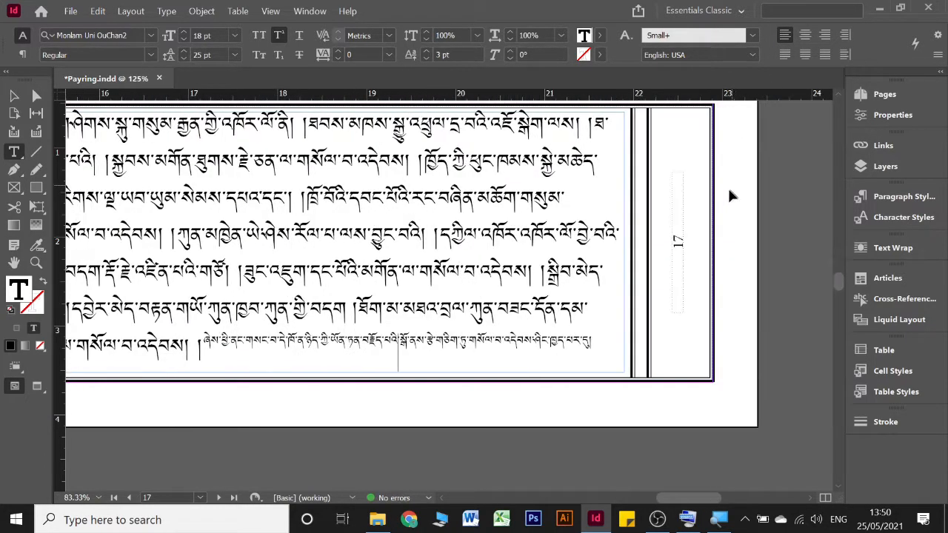
scroll(588, 199, left, 3)
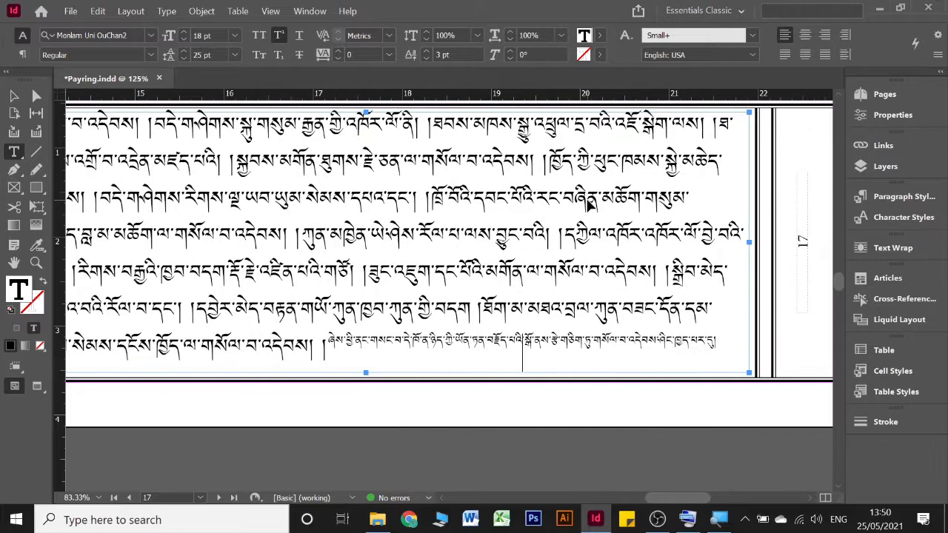
scroll(649, 196, right, 1)
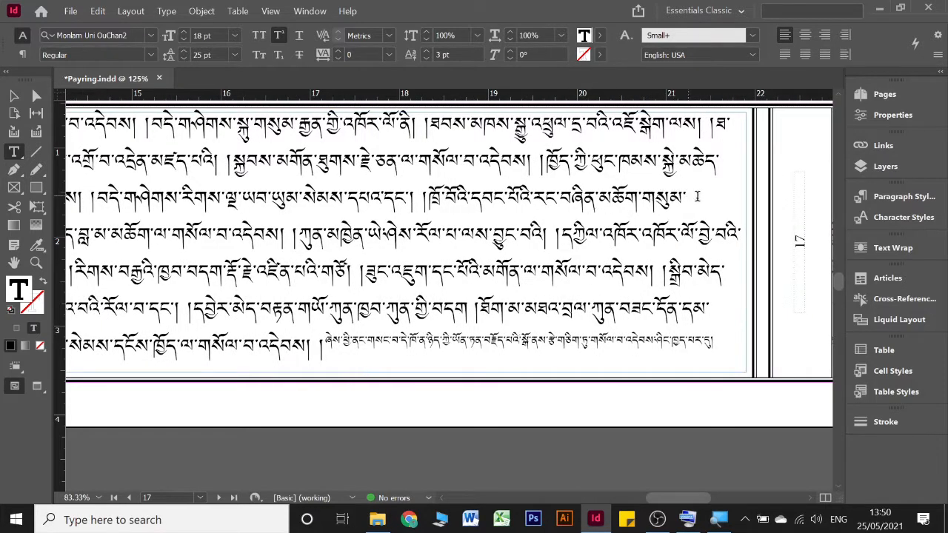
click(697, 196)
key(Delete)
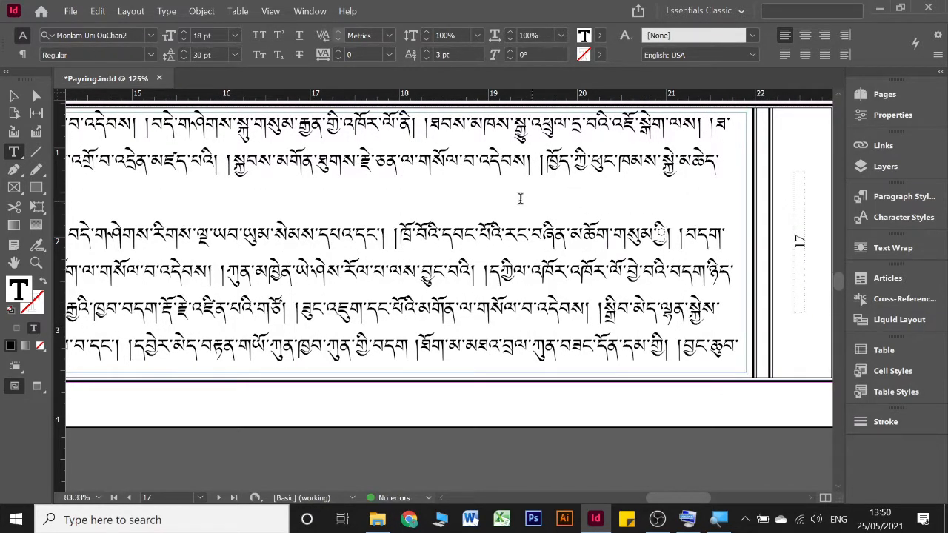
scroll(520, 198, left, 3)
key(ctrl+z)
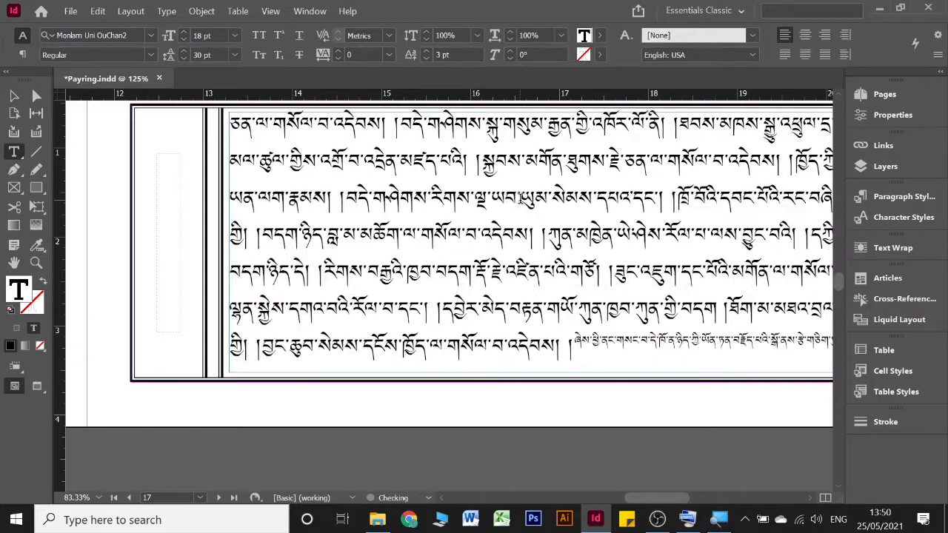
scroll(491, 197, right, 5)
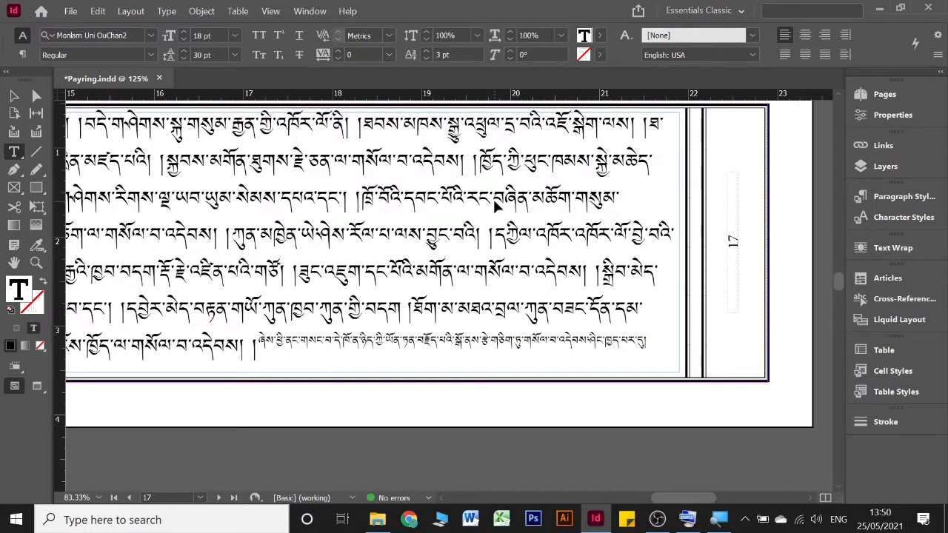
scroll(492, 197, left, 4)
scroll(496, 204, right, 1)
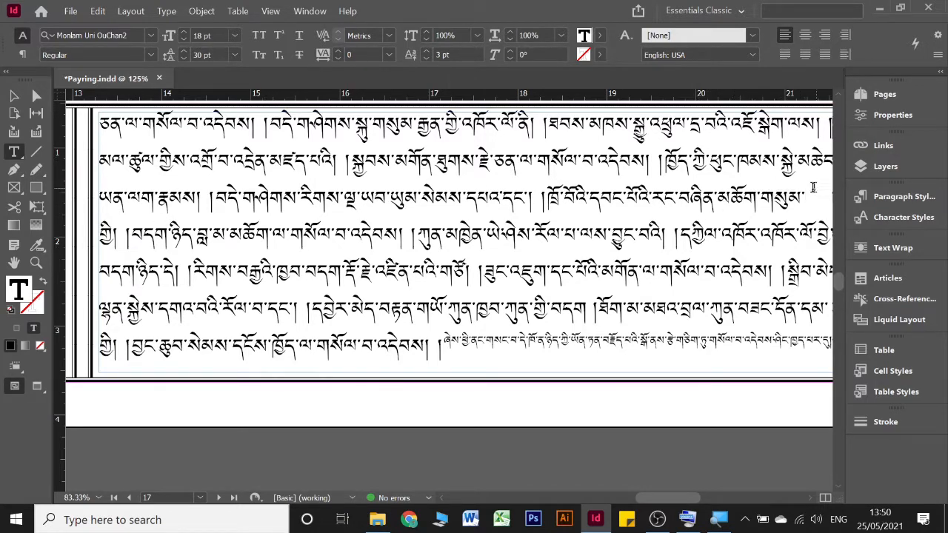
key(Return)
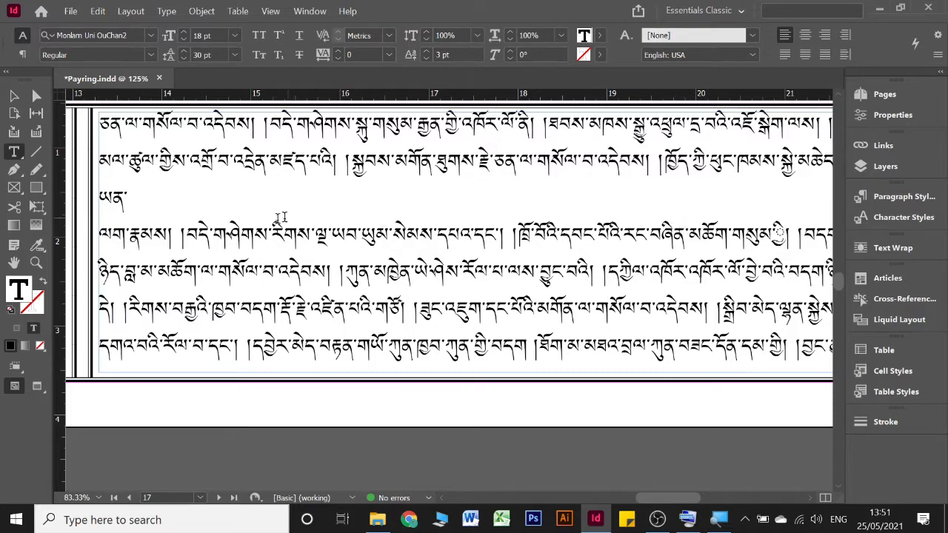
key(BackSpace)
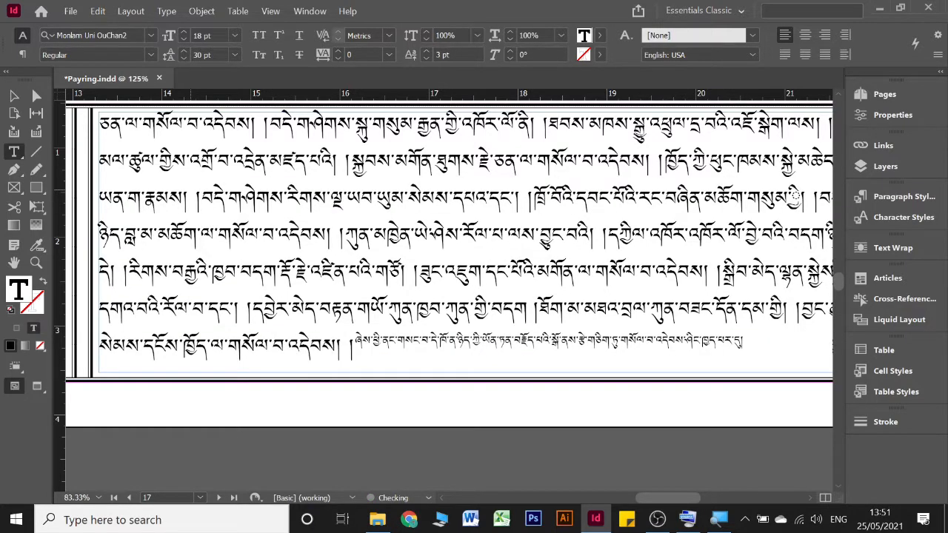
key(Return)
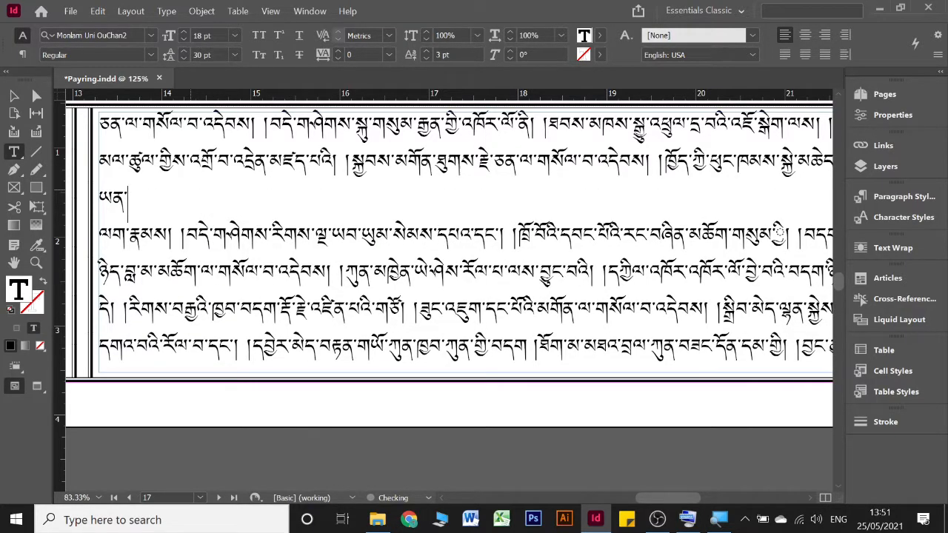
key(BackSpace)
scroll(213, 200, right, 3)
scroll(482, 234, left, 2)
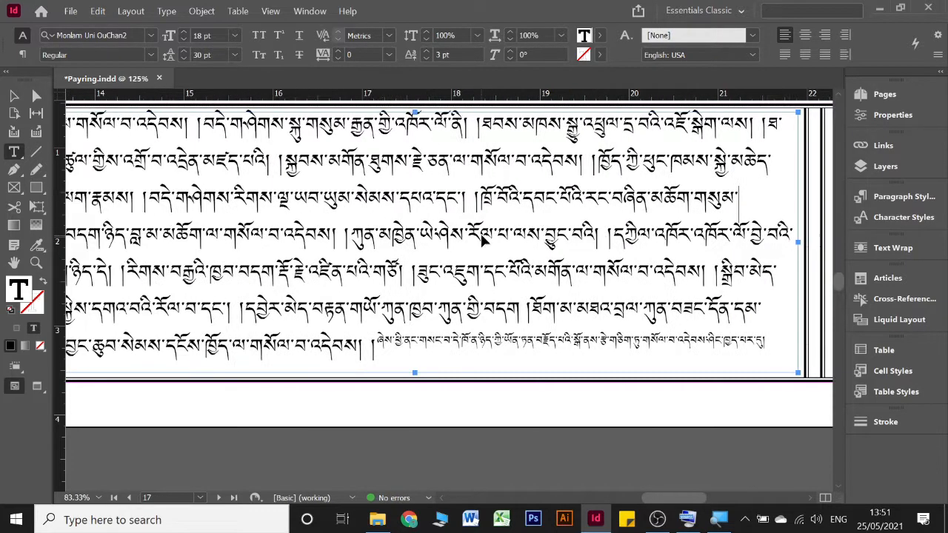
scroll(482, 234, left, 3)
scroll(482, 237, right, 4)
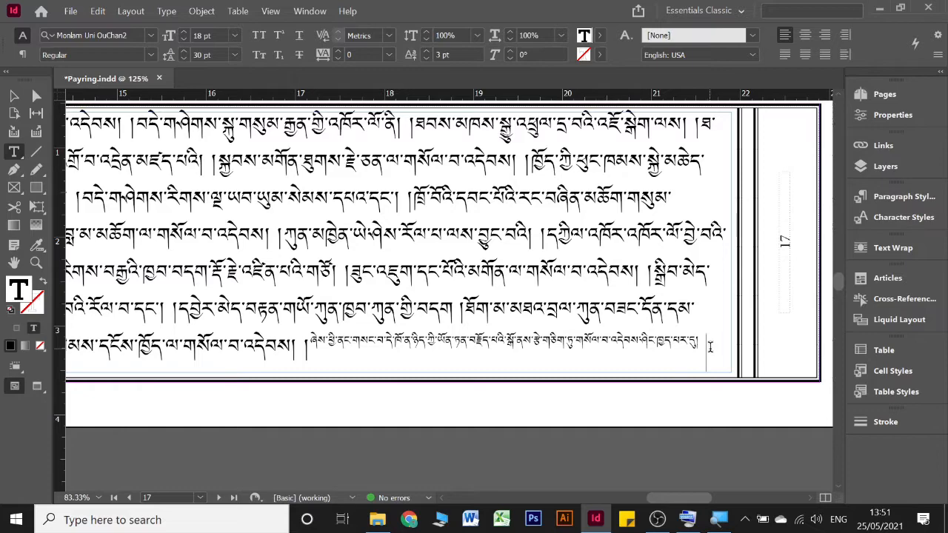
Step: Join page 18's broken text after བྱང་ཆུབ་, གནས་ and བྱ་བའི་, and justify the paragraph with its last line aligned left
key(Return)
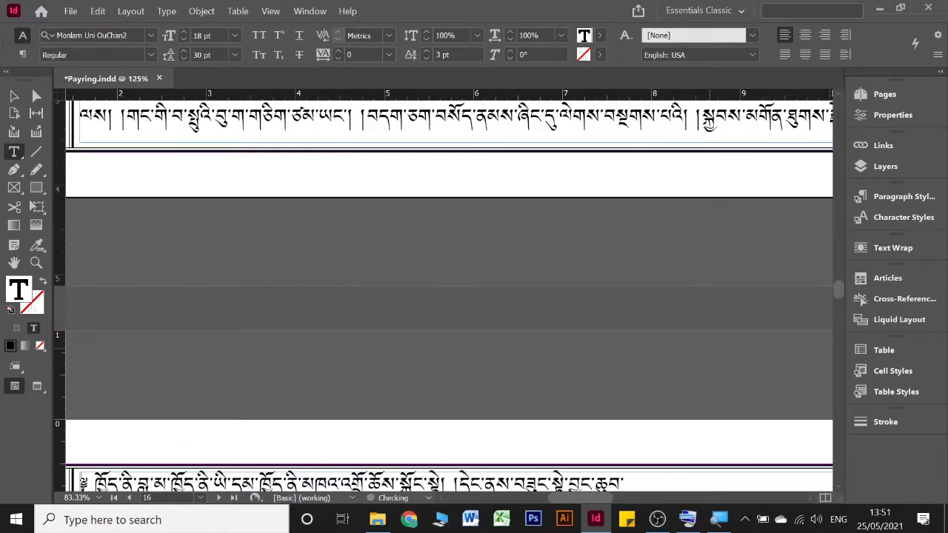
scroll(684, 339, up, 5)
scroll(681, 341, down, 7)
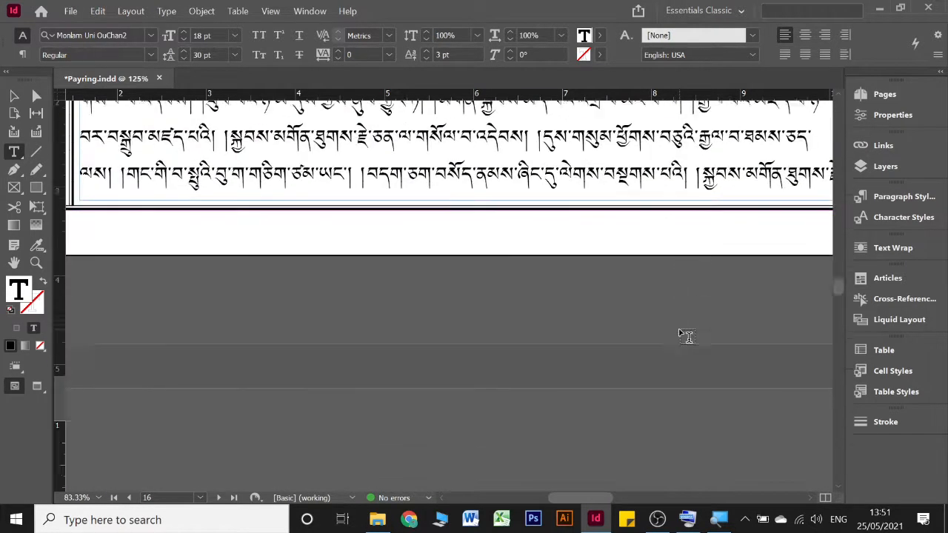
key(Delete)
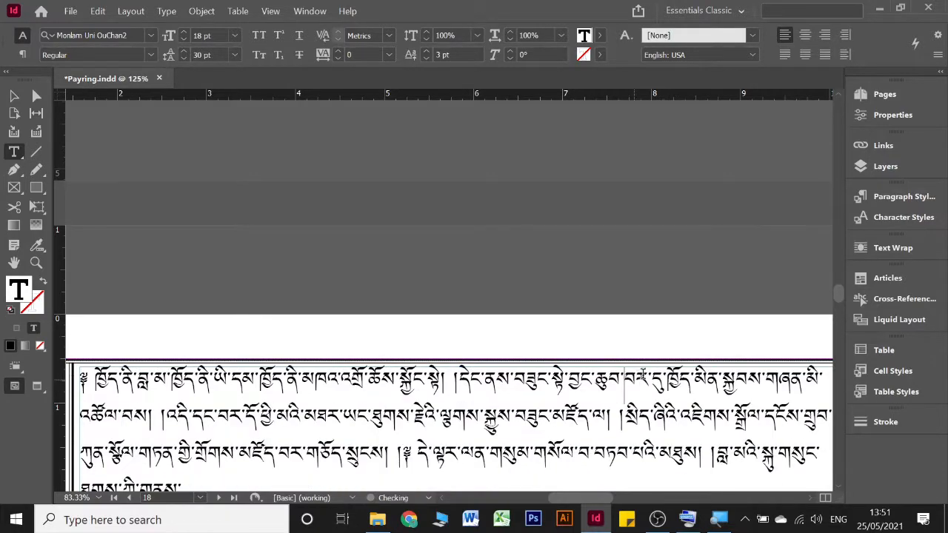
scroll(629, 381, down, 3)
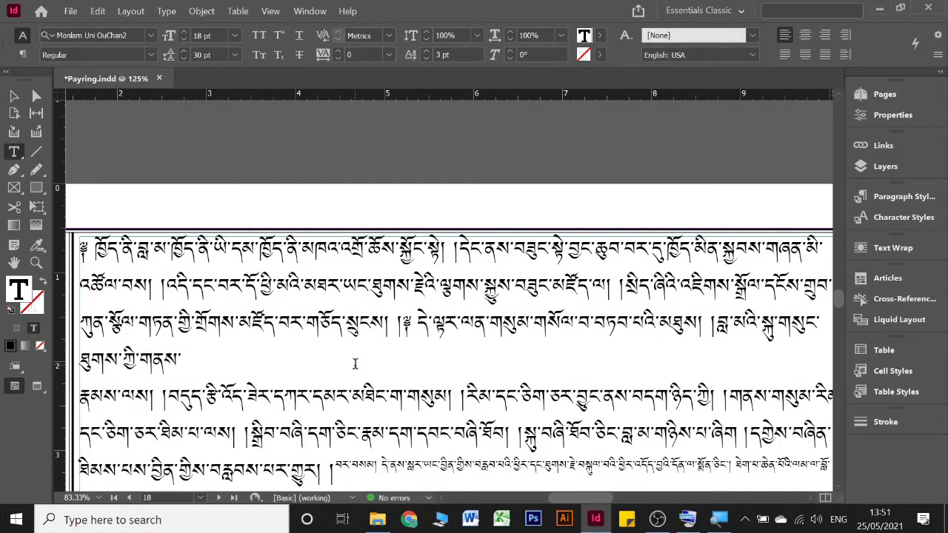
key(Delete)
scroll(361, 365, down, 2)
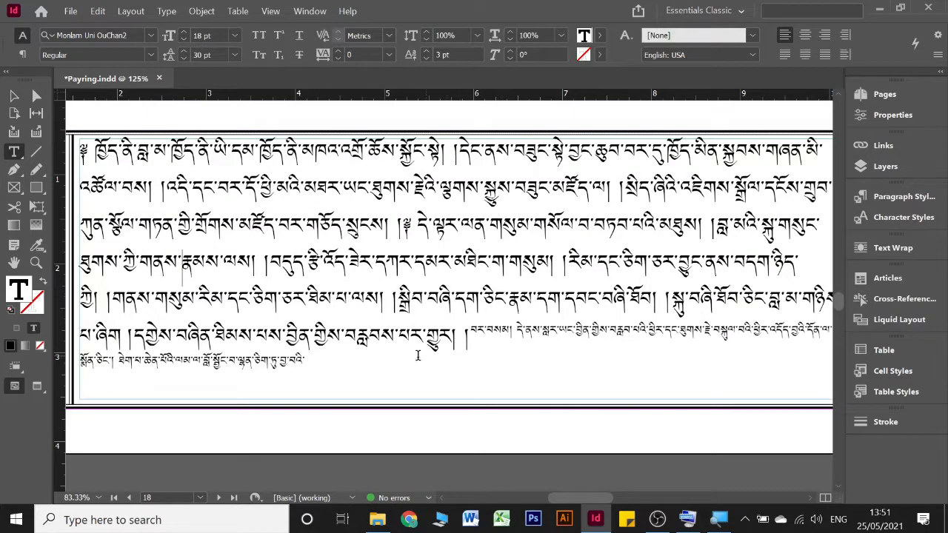
key(Delete)
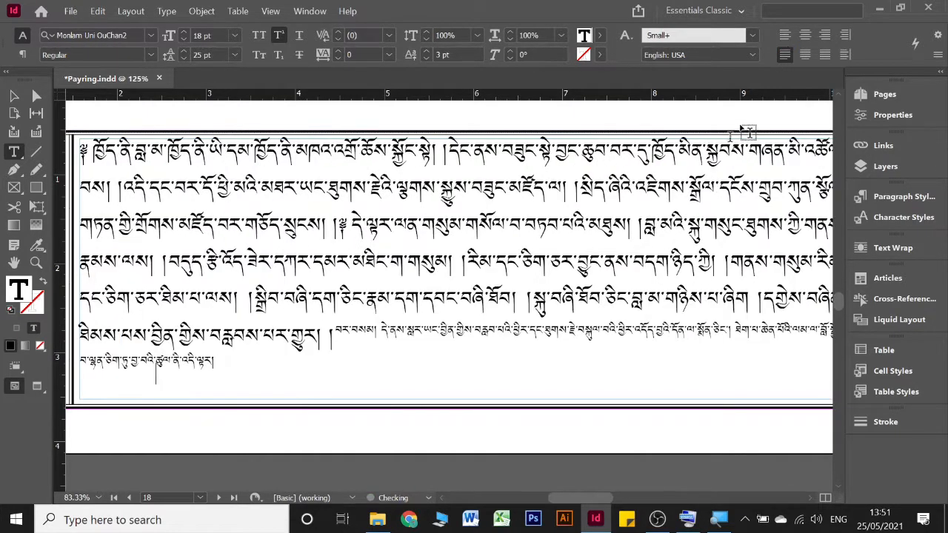
Step: Justify the large-text paragraph running across pages 16 and 17 with its last line aligned left
scroll(676, 185, down, 4)
scroll(671, 184, right, 6)
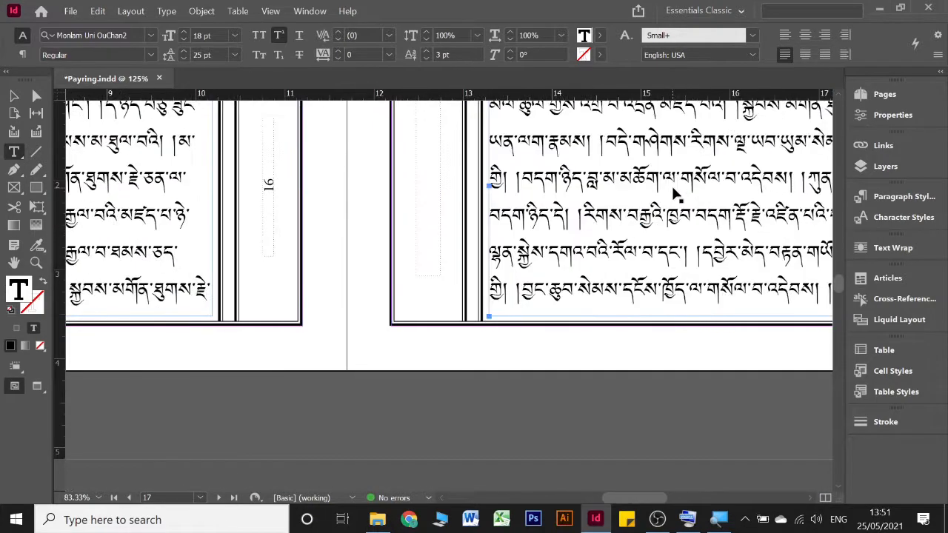
scroll(671, 184, left, 6)
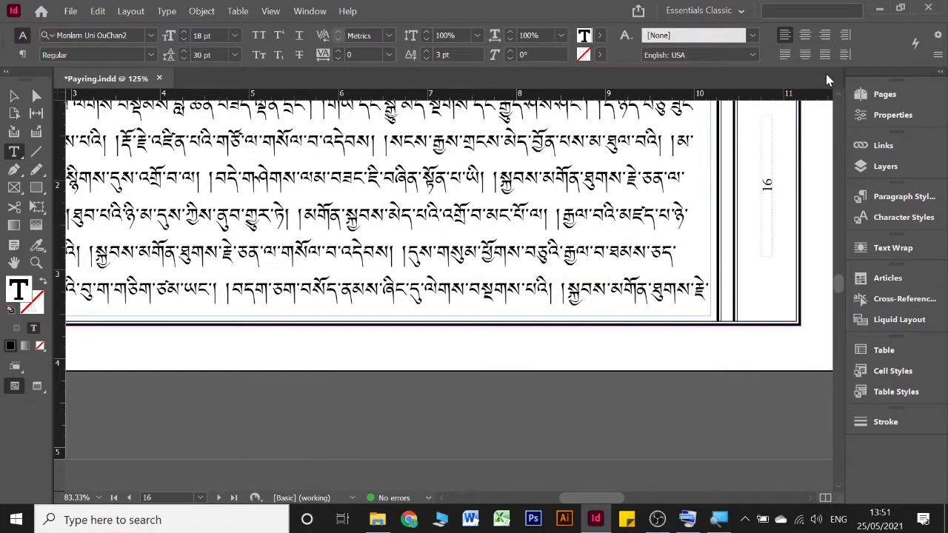
scroll(626, 235, right, 8)
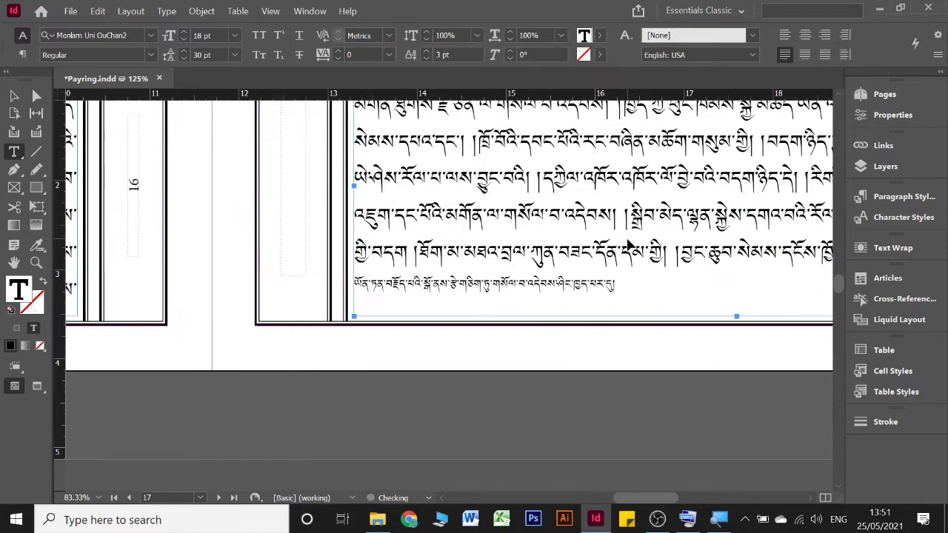
Step: Review the text on pages 17 to 19 for overstretched lines and broken paragraphs
scroll(652, 235, up, 1)
scroll(681, 238, up, 2)
scroll(684, 243, right, 6)
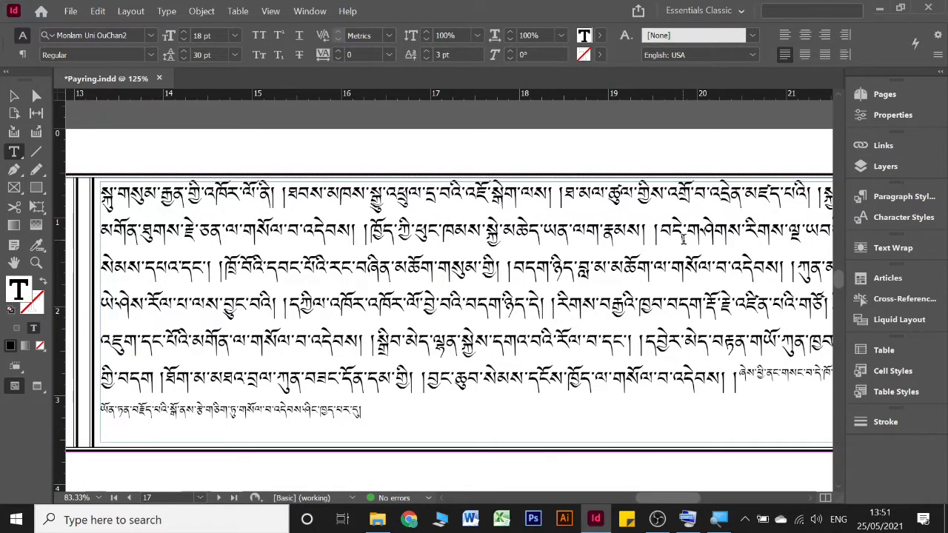
scroll(516, 302, down, 2)
scroll(447, 329, down, 5)
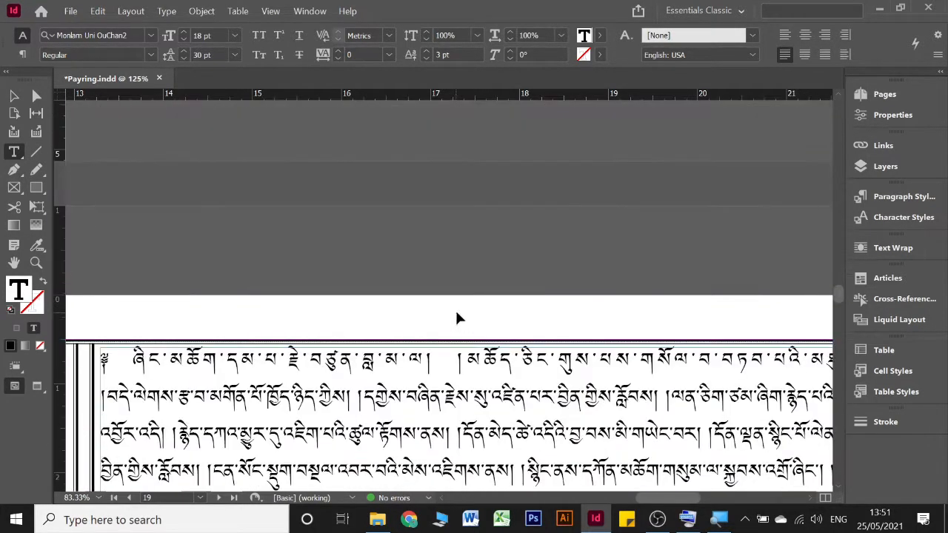
scroll(455, 308, right, 8)
scroll(454, 336, left, 6)
scroll(449, 333, down, 6)
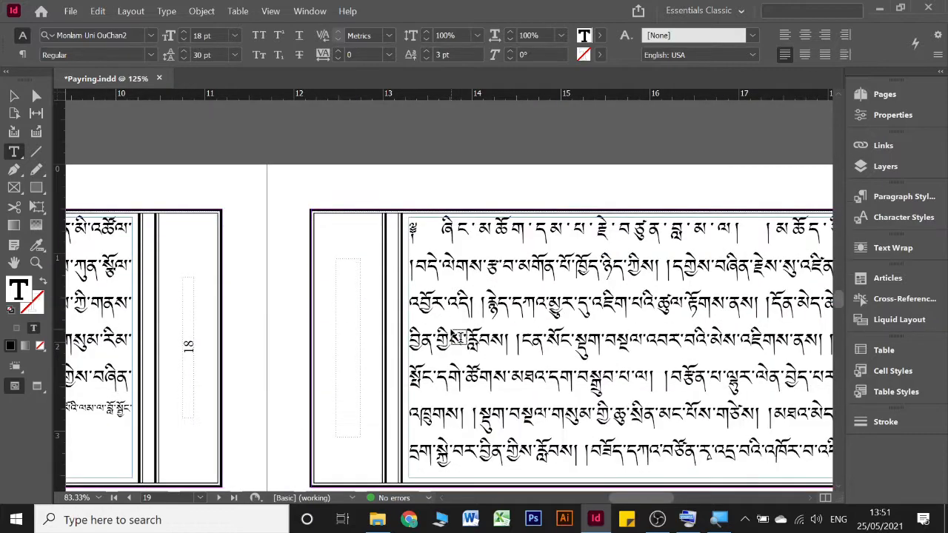
scroll(450, 333, left, 4)
scroll(451, 331, left, 6)
scroll(451, 331, right, 9)
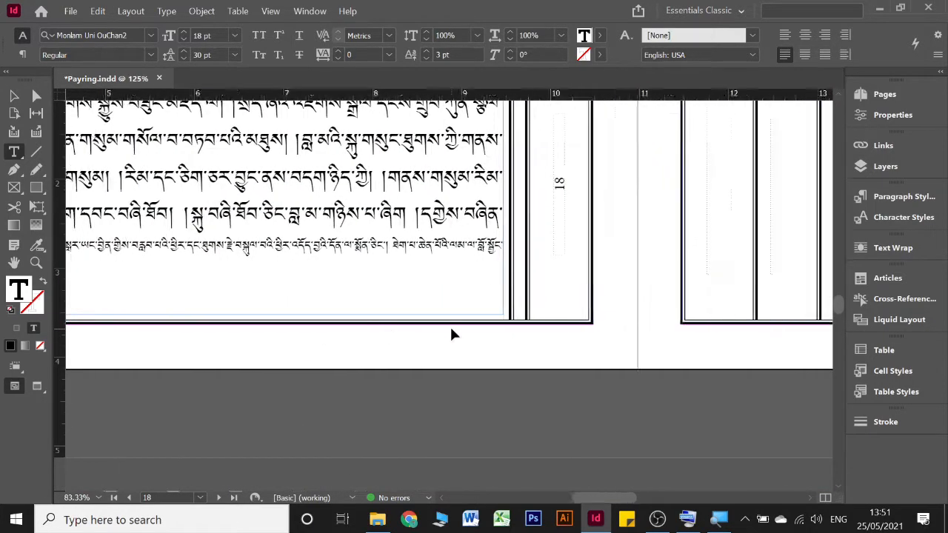
scroll(452, 331, up, 1)
scroll(583, 298, up, 2)
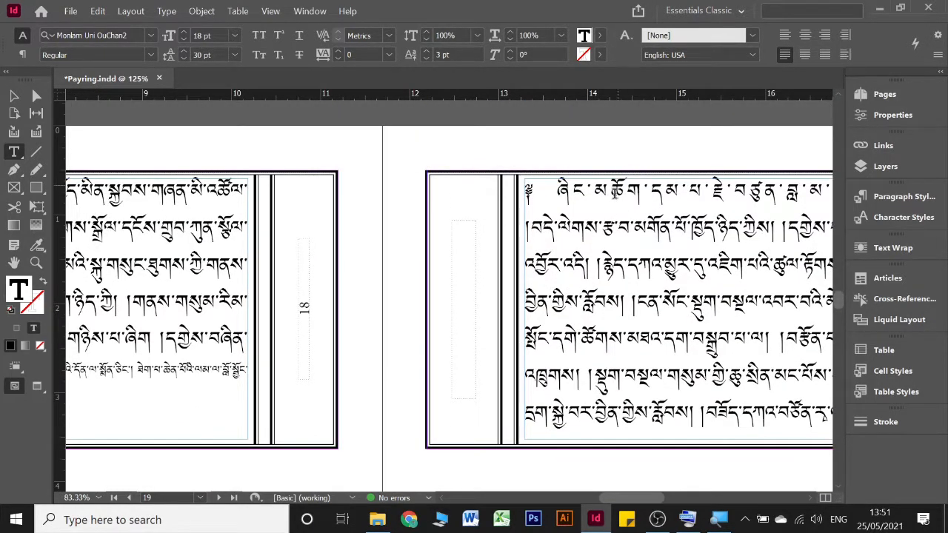
Step: Join the following text after མཐུས། in page 19's stretched first line and justify the paragraph with its last line aligned left
scroll(615, 200, right, 6)
click(576, 197)
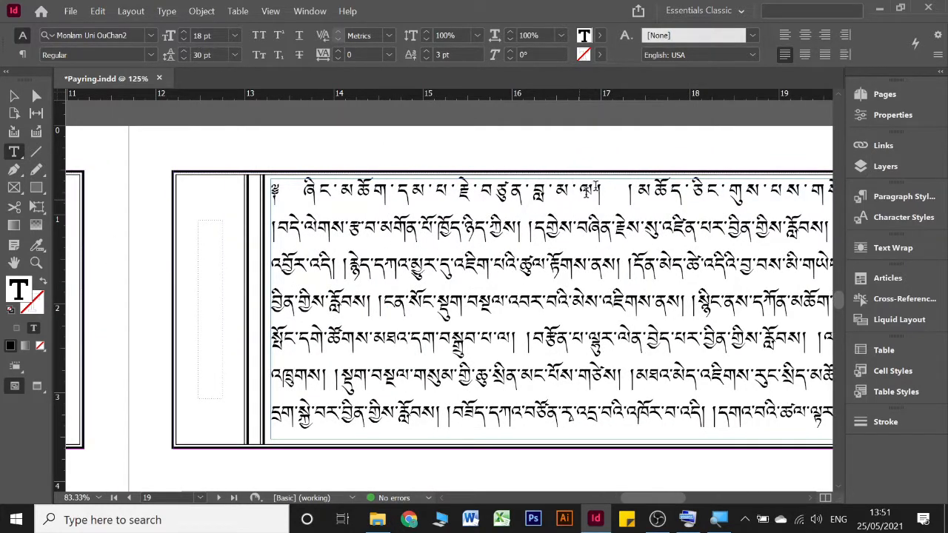
click(784, 36)
scroll(601, 185, right, 6)
click(609, 194)
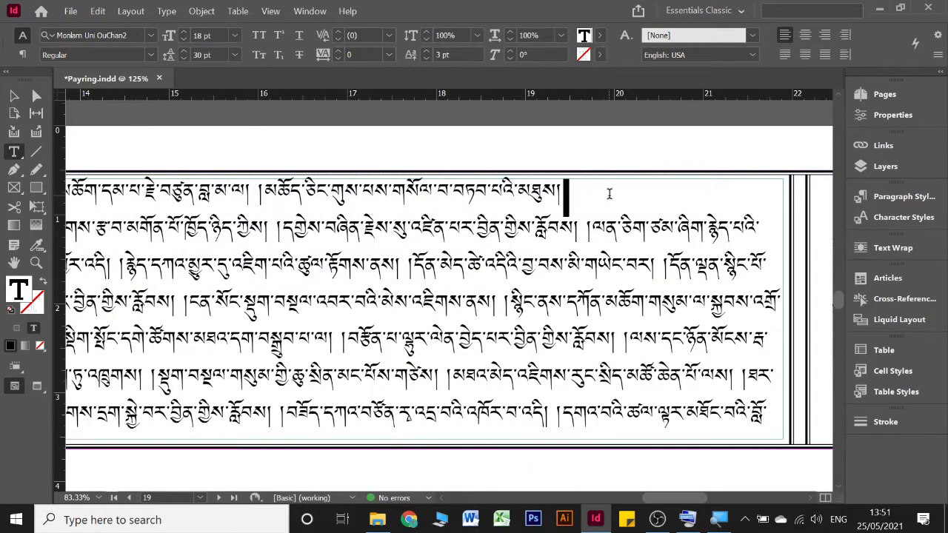
key(Delete)
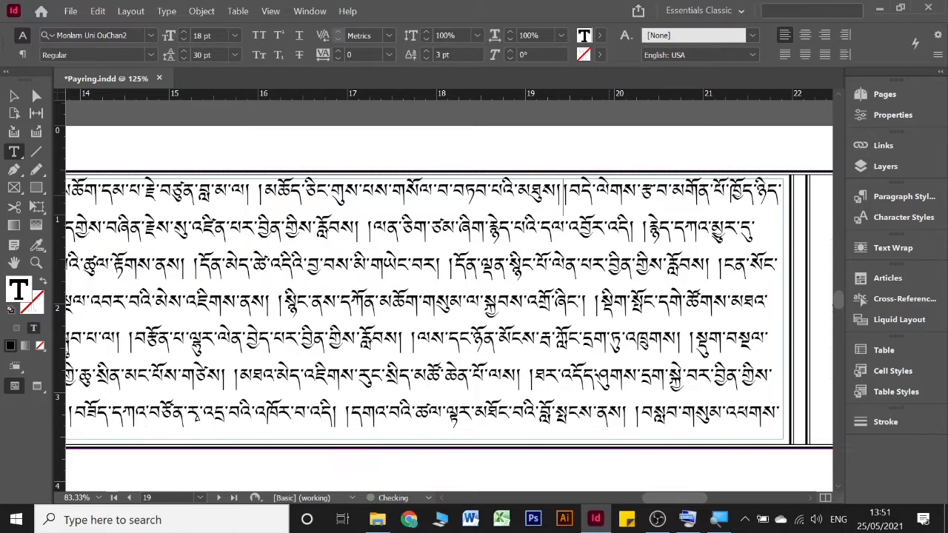
key(BackSpace)
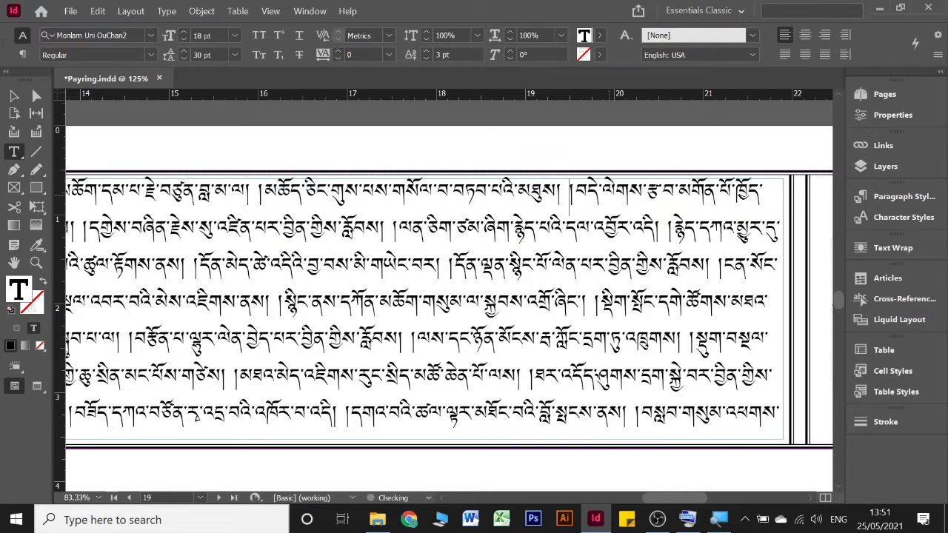
key(BackSpace)
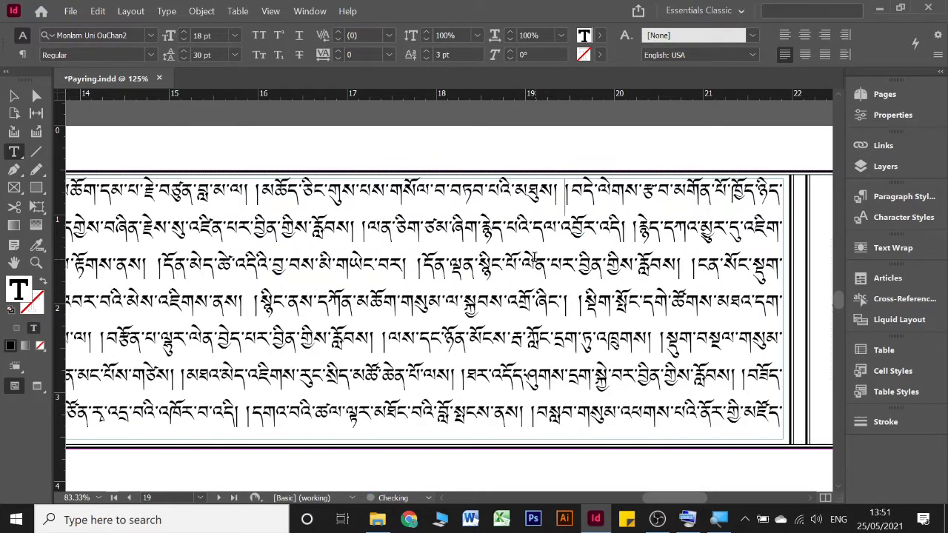
Step: Join the text after འདོད་པའི་ in page 22's stretched line and justify the paragraph with its last line aligned left
scroll(531, 259, down, 10)
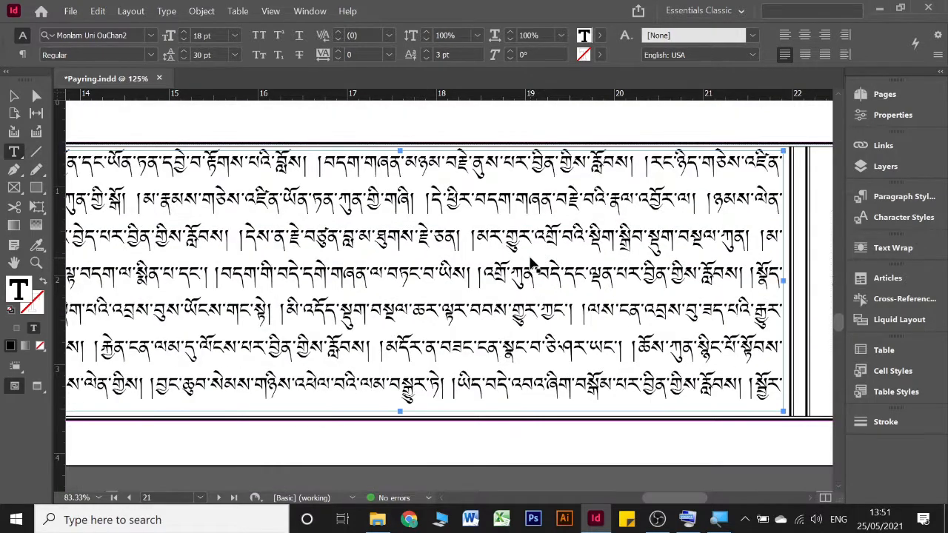
scroll(530, 263, left, 4)
scroll(530, 263, left, 4)
scroll(530, 263, down, 5)
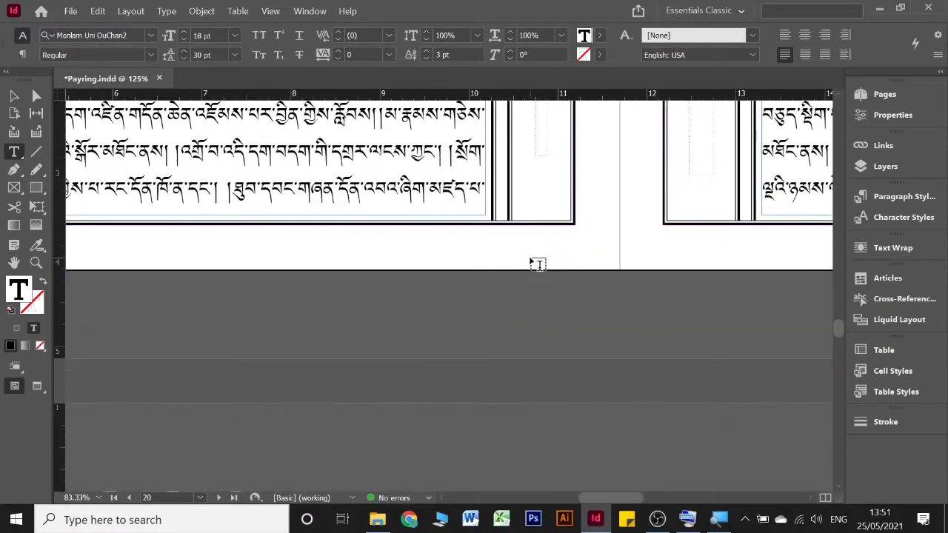
scroll(538, 266, down, 2)
scroll(539, 269, left, 5)
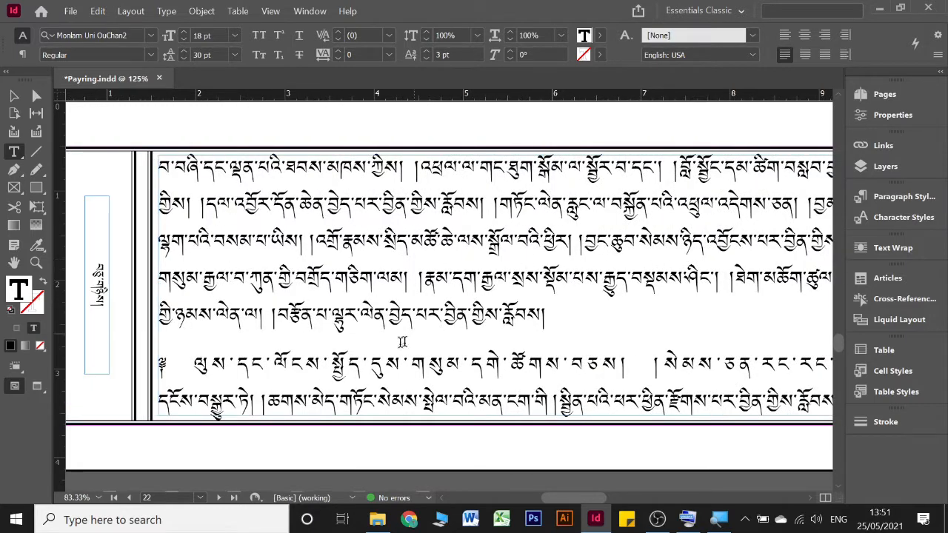
click(784, 35)
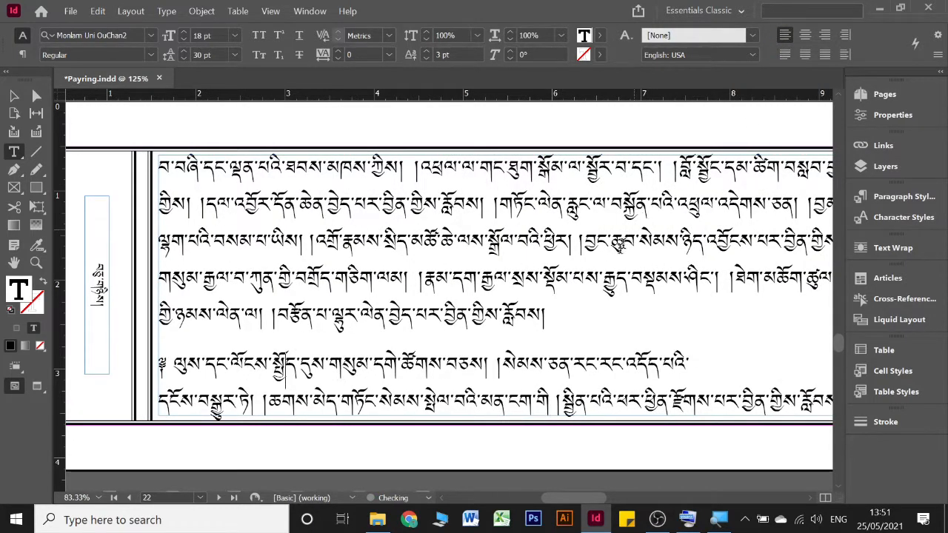
scroll(597, 289, right, 4)
click(442, 358)
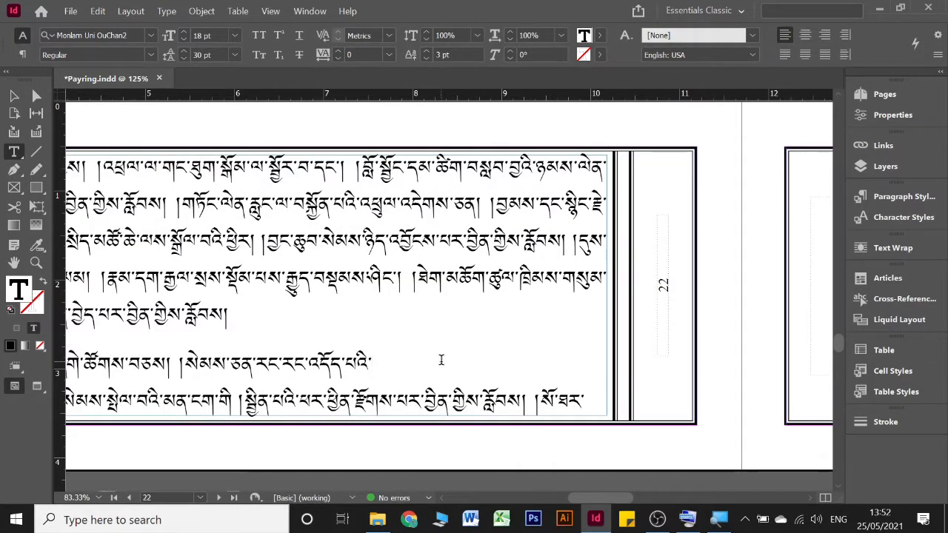
key(Delete)
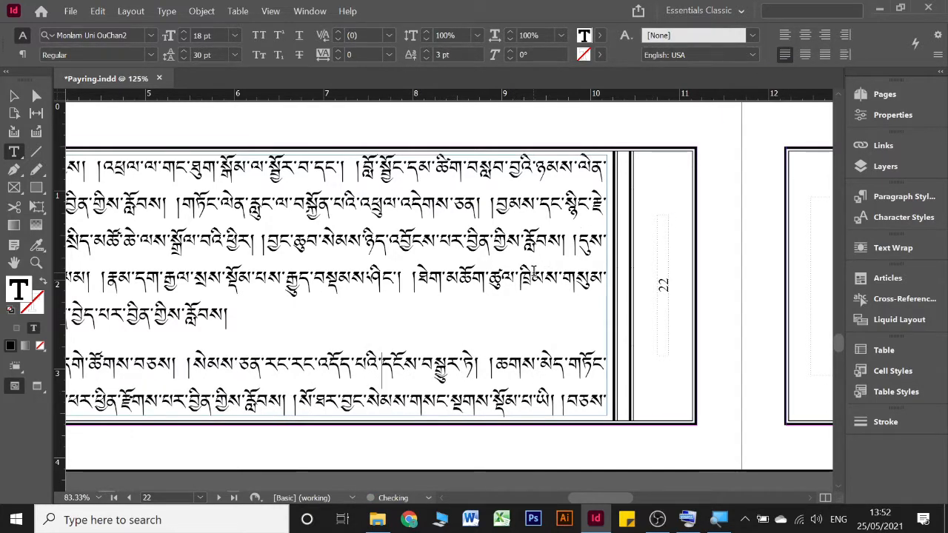
Step: Left-align the paragraph with the stretched second line on page 23 and join the following text after བསྡིགས་ཤིང་
scroll(585, 244, right, 6)
click(563, 211)
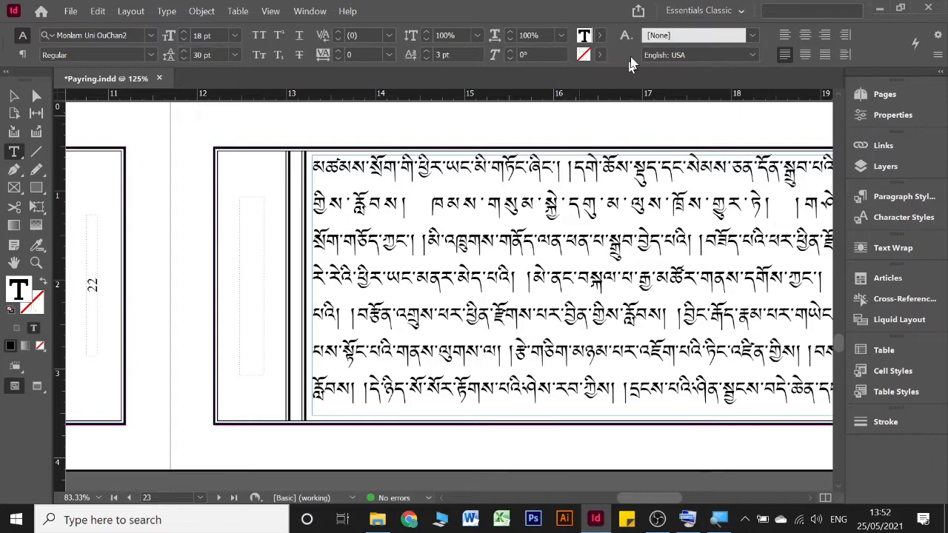
click(785, 36)
scroll(626, 229, right, 3)
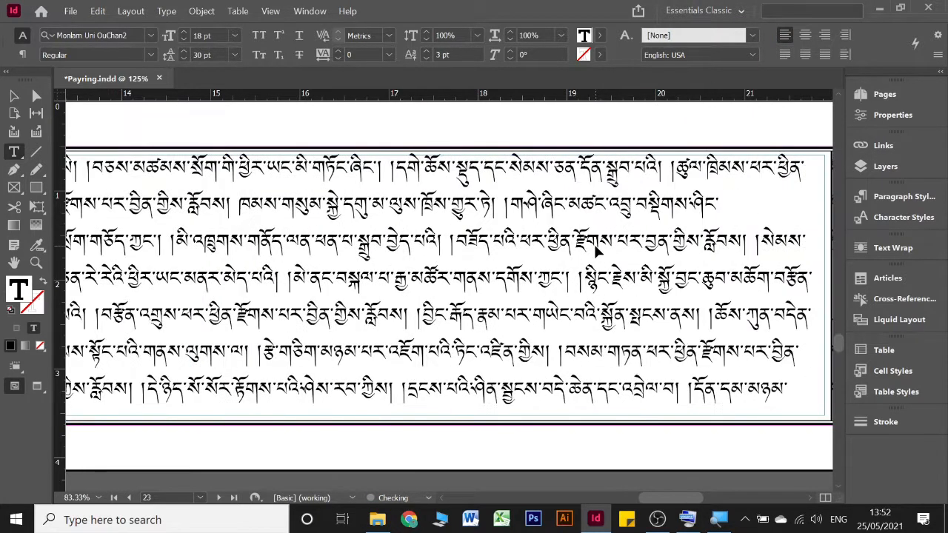
key(ctrl+z)
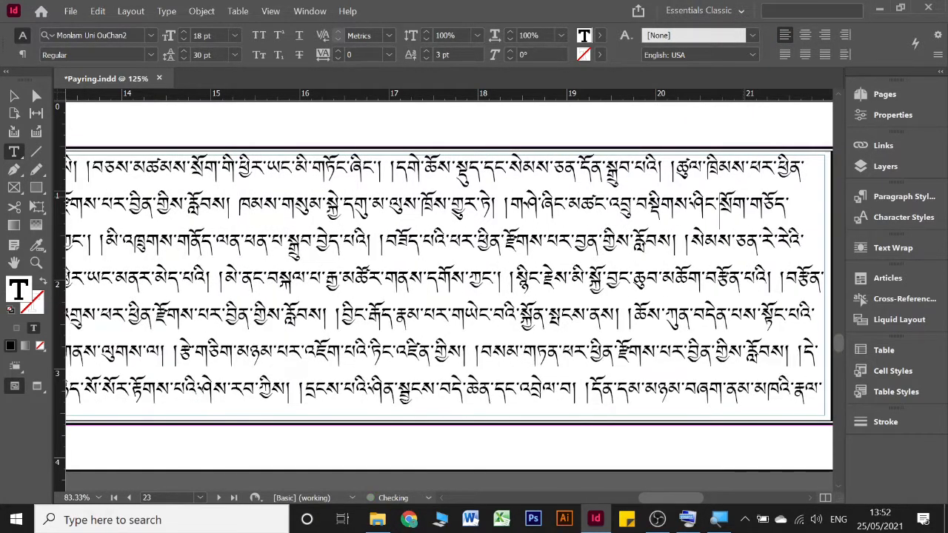
Step: Justify page 23's rejoined paragraph with its last line aligned left
click(785, 55)
Step: Join the following text after བྱོན། in page 25's stretched line and justify the paragraph with its last line aligned left
scroll(560, 299, down, 5)
scroll(550, 296, down, 2)
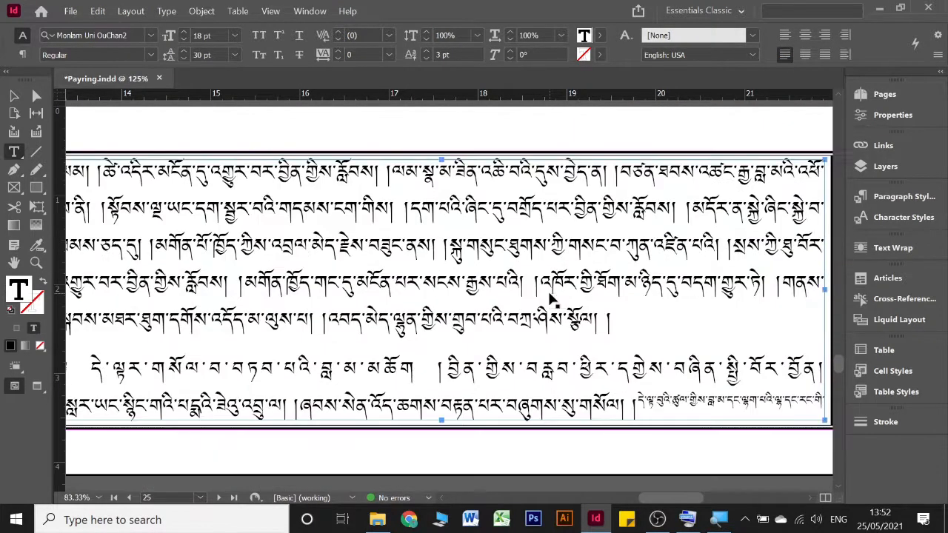
scroll(549, 294, left, 6)
scroll(549, 294, right, 3)
scroll(549, 296, right, 4)
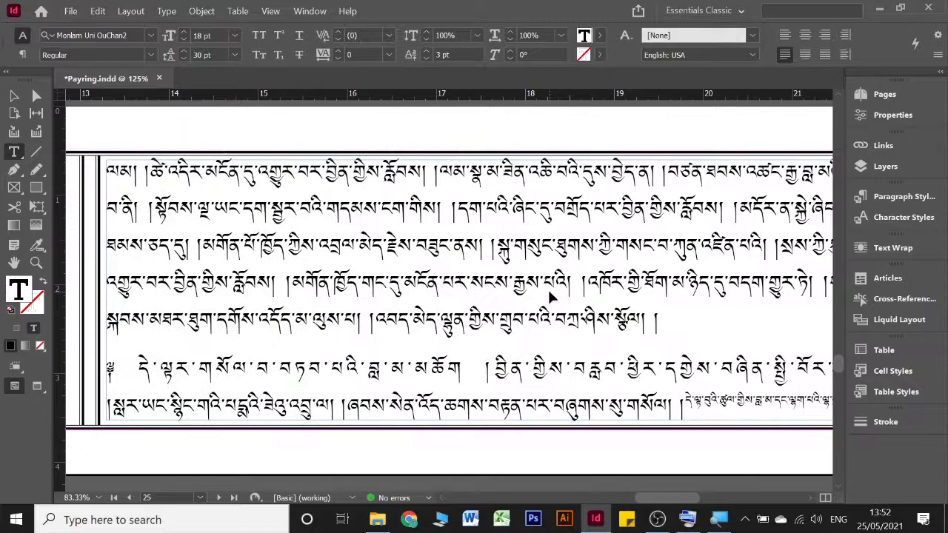
click(382, 353)
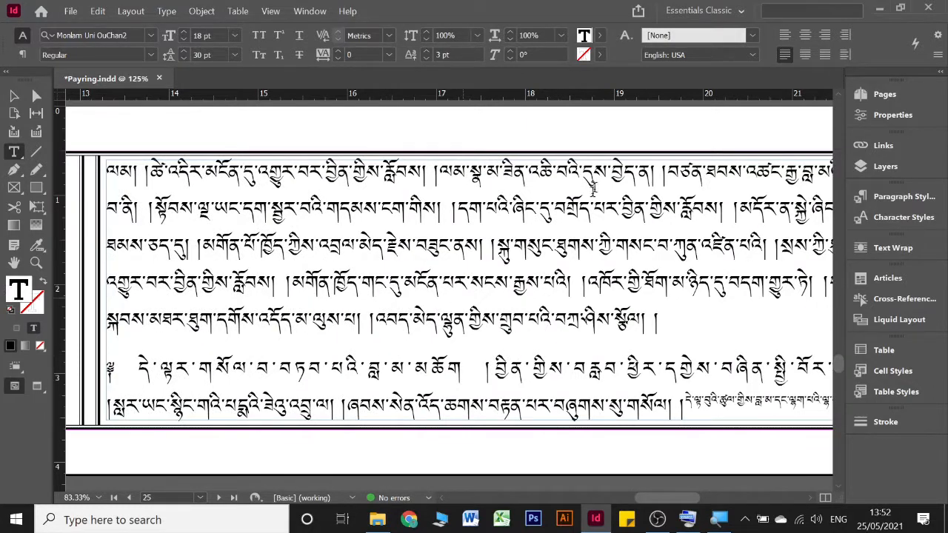
click(785, 35)
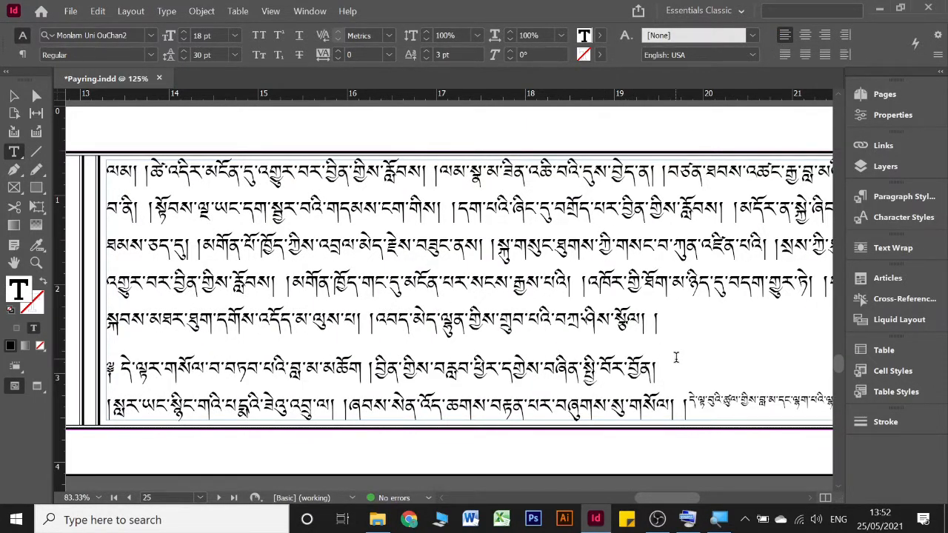
key(Delete)
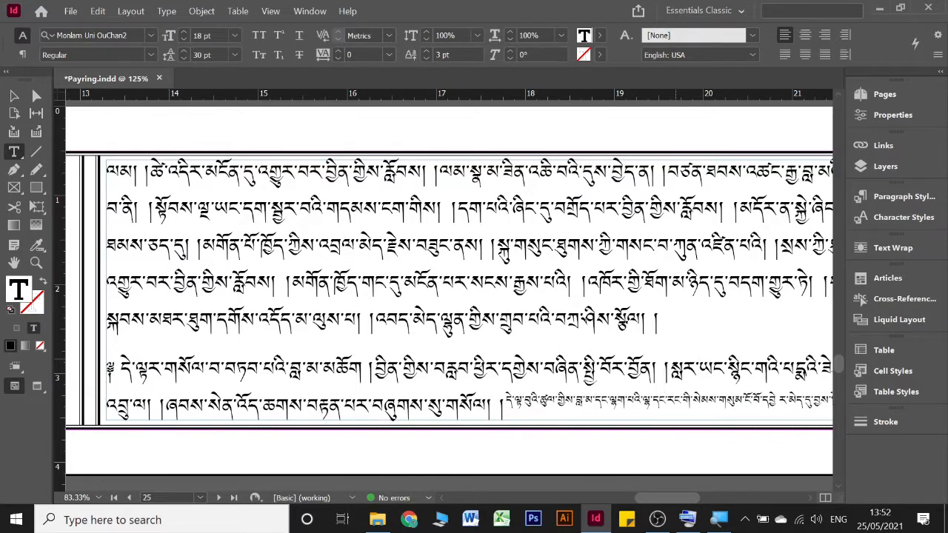
click(784, 54)
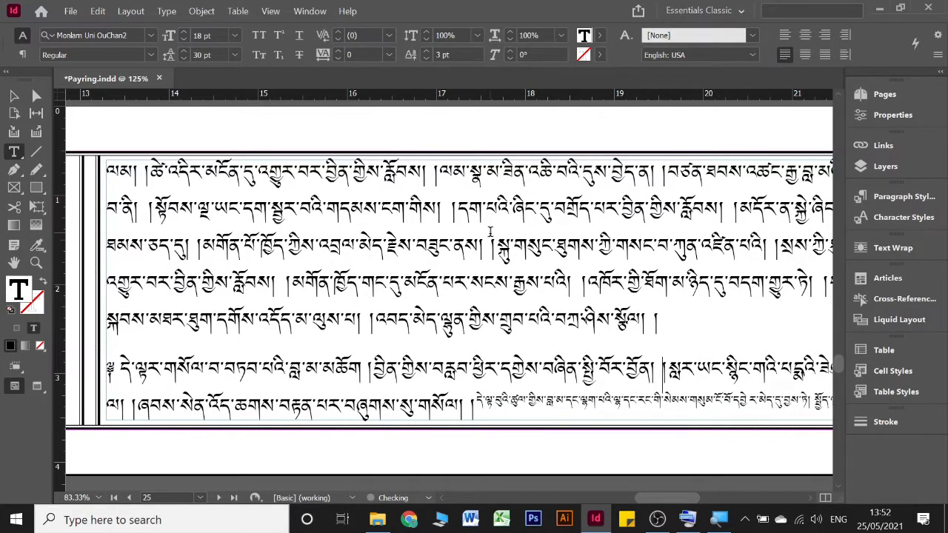
Step: Join the following text after རྣམ་ in page 26's stretched first line and justify the paragraph with its last line aligned left
scroll(490, 233, down, 3)
scroll(490, 232, up, 3)
scroll(491, 235, left, 5)
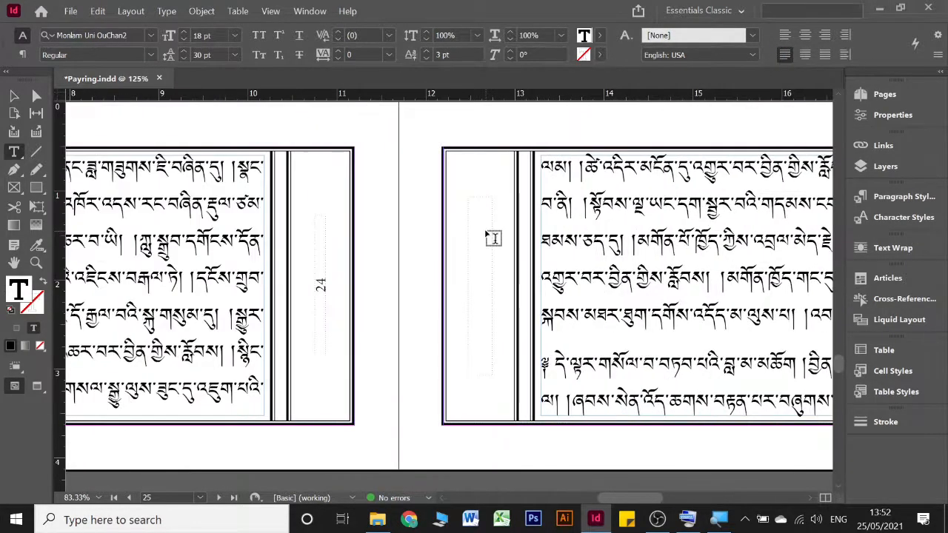
scroll(491, 235, down, 10)
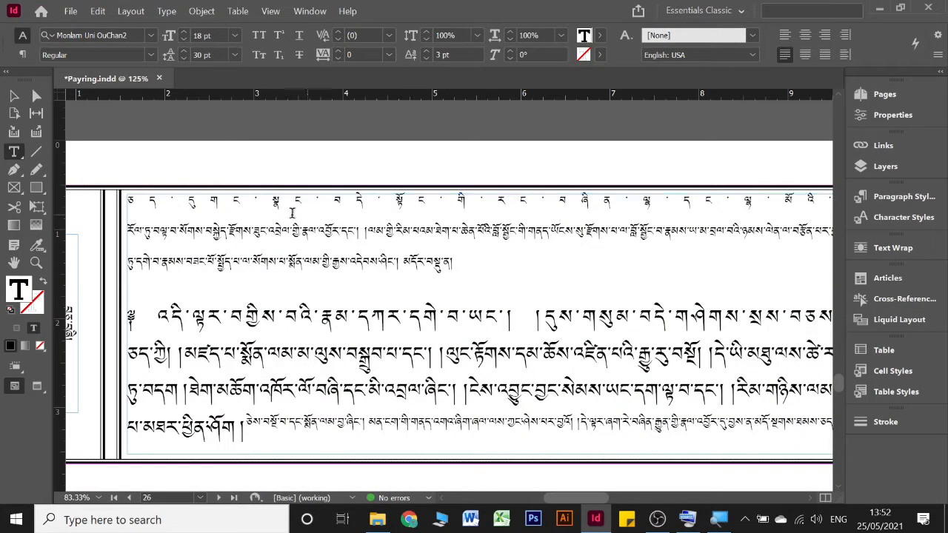
click(313, 203)
click(785, 35)
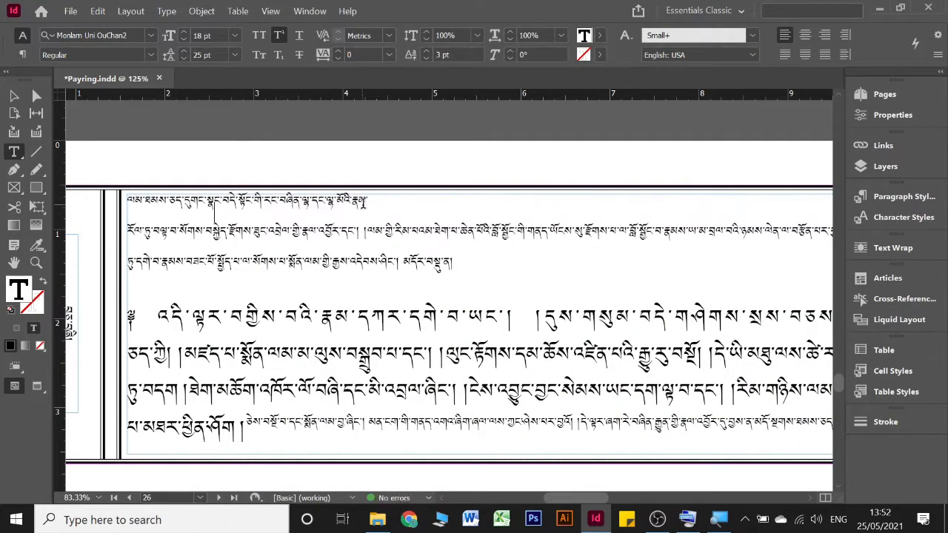
double_click(378, 201)
click(378, 200)
double_click(374, 200)
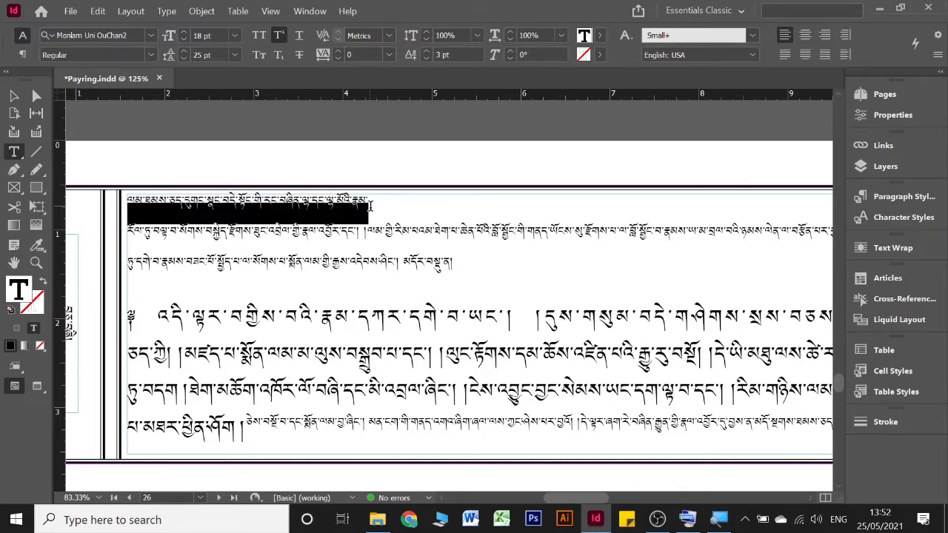
click(371, 206)
key(Delete)
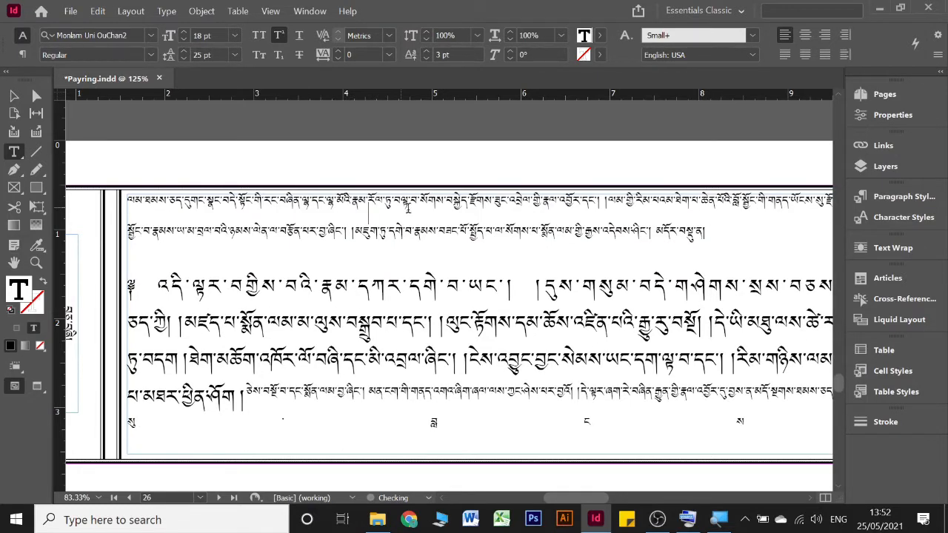
click(785, 56)
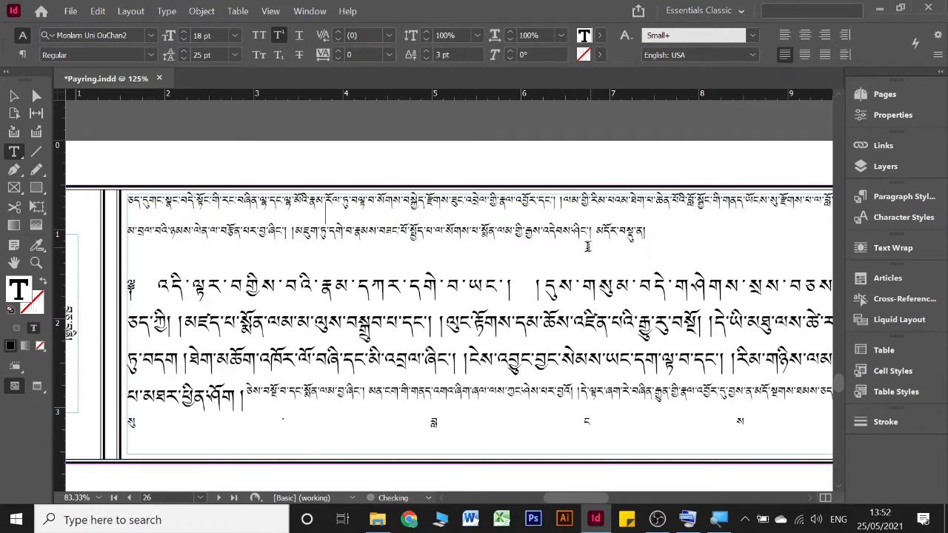
Step: Join the text breaks after ཐམས་ and བླངས་ in page 26's lower paragraph and justify it with the last line aligned left
click(385, 290)
click(786, 37)
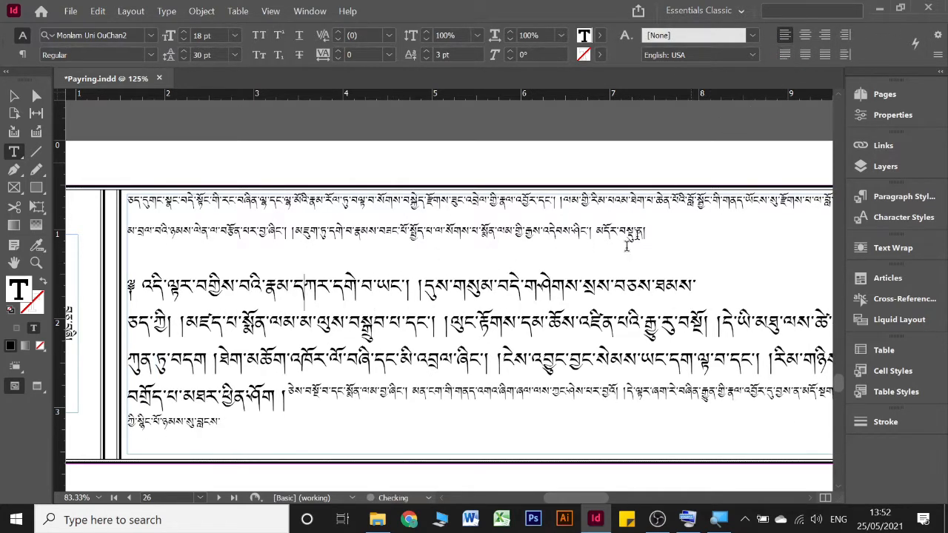
key(Delete)
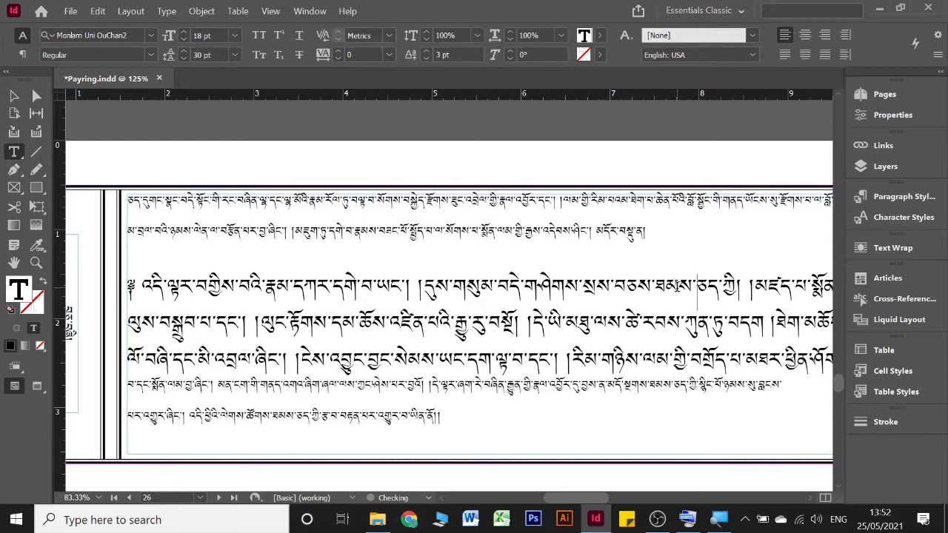
scroll(585, 416, right, 3)
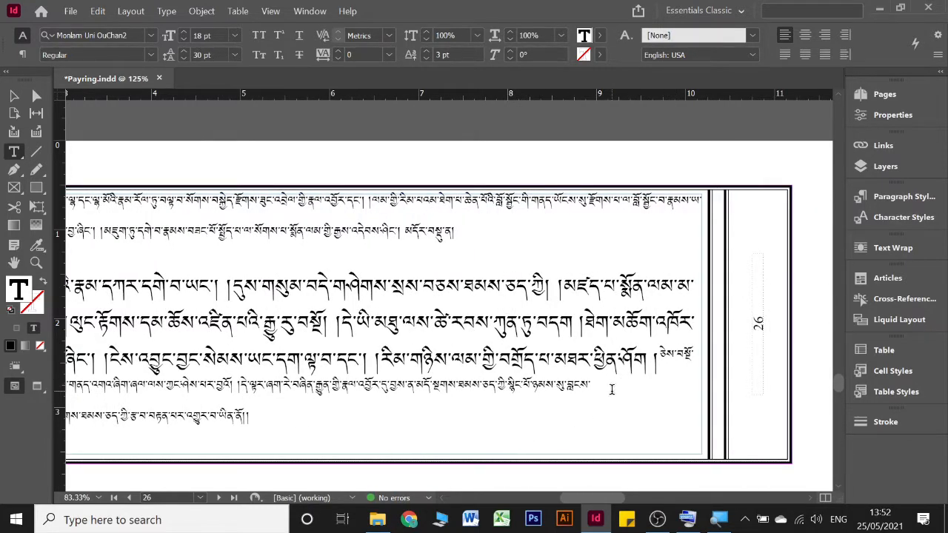
click(612, 389)
key(Delete)
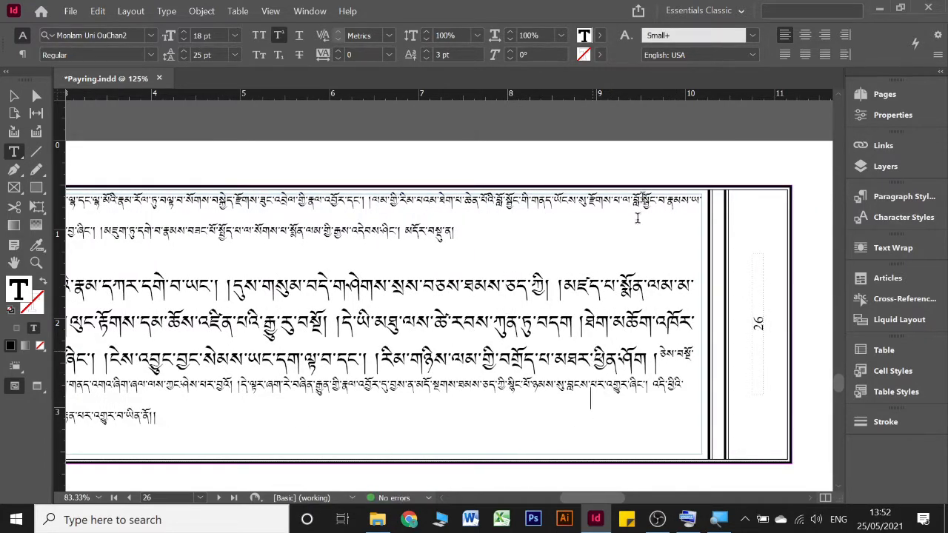
click(784, 54)
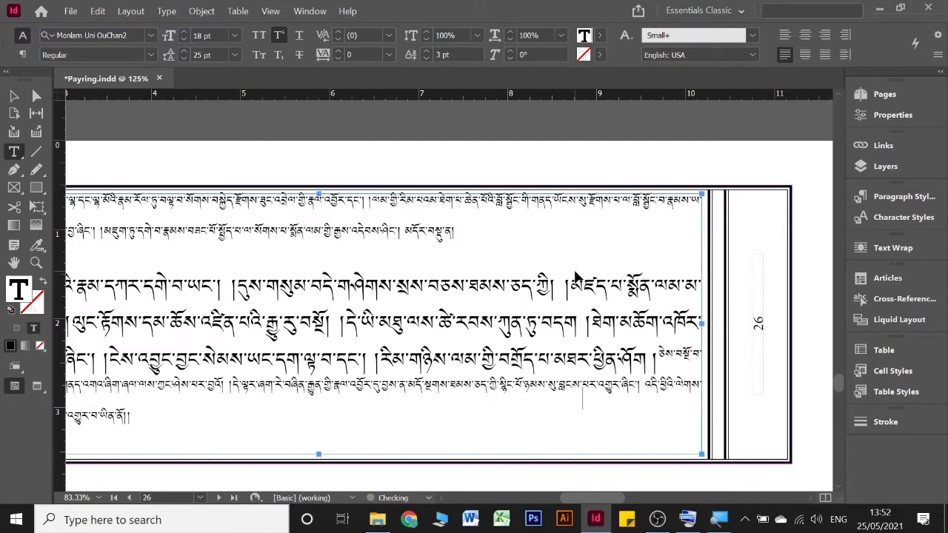
Step: Join the following text after བྲལ་ཏེ། in page 27's stretched first line and justify the paragraph with its last line aligned left
scroll(585, 244, right, 10)
click(570, 198)
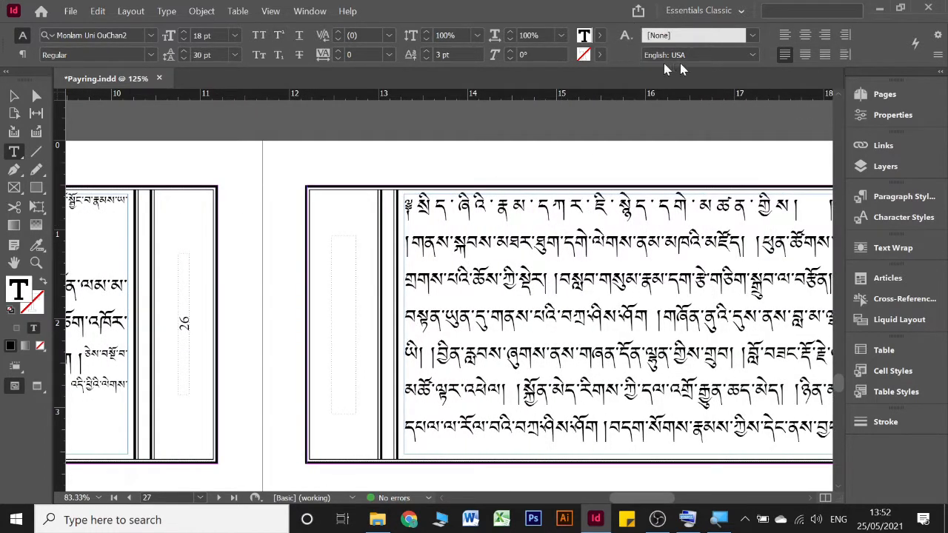
click(784, 35)
scroll(578, 214, right, 3)
scroll(578, 207, right, 2)
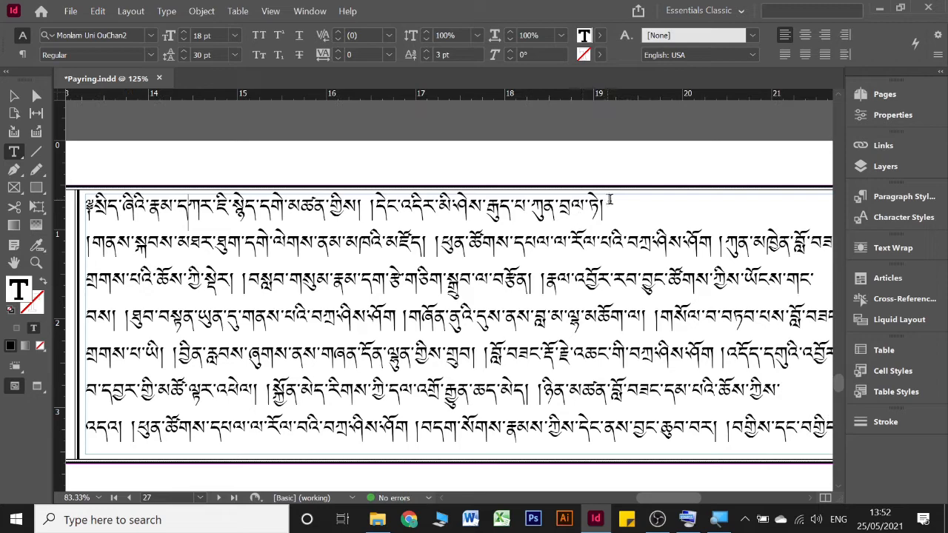
key(Delete)
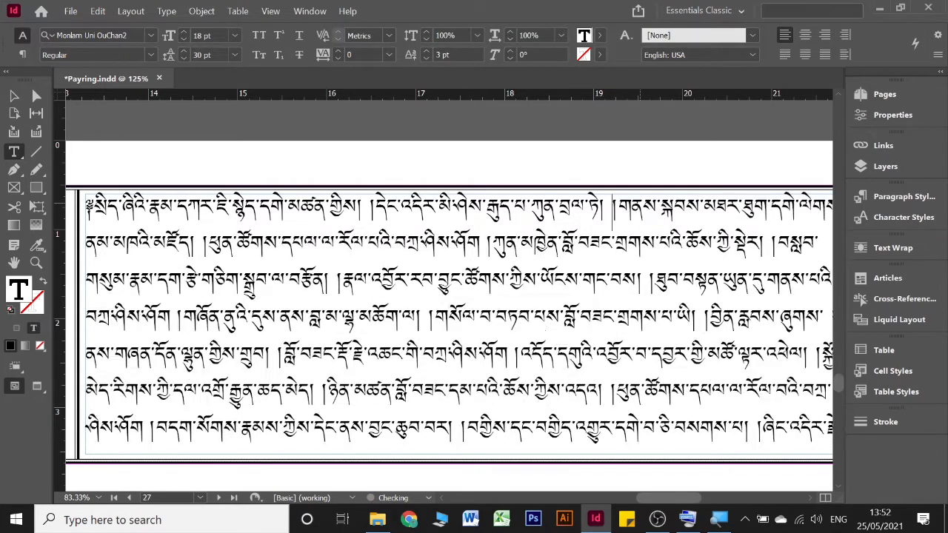
click(786, 52)
Step: Join the text breaks after བསྲུབས་ and ཆོས་ in page 28's second paragraph and justify it with the last line aligned left
scroll(641, 206, down, 8)
scroll(641, 206, down, 3)
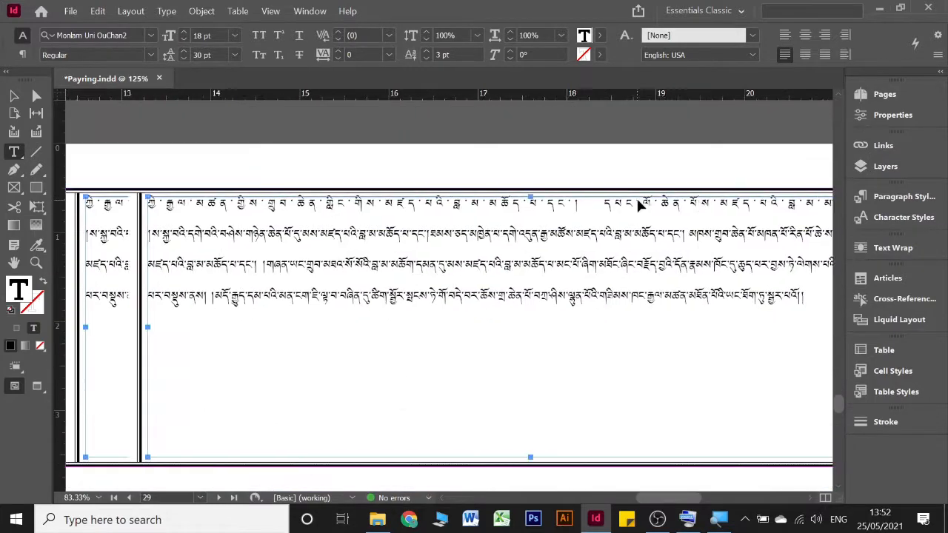
scroll(641, 206, left, 10)
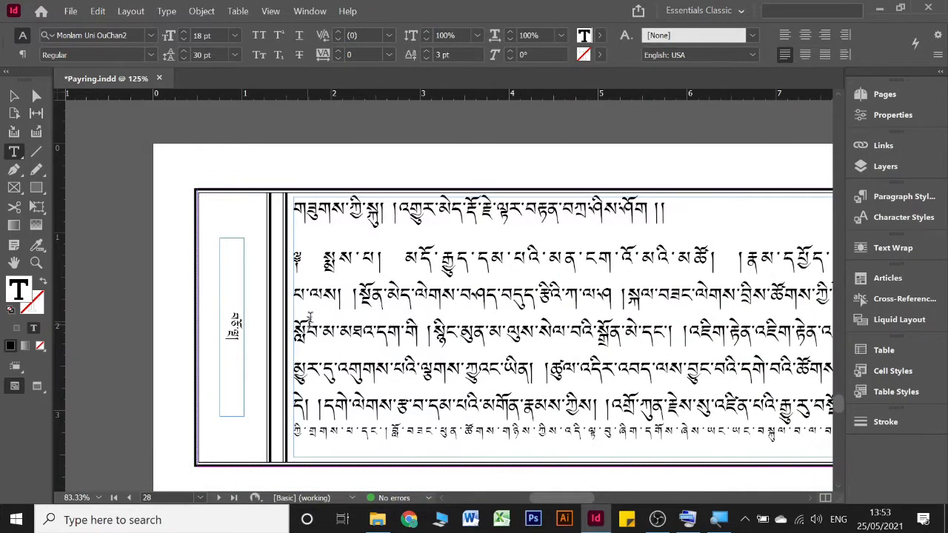
click(340, 271)
click(786, 35)
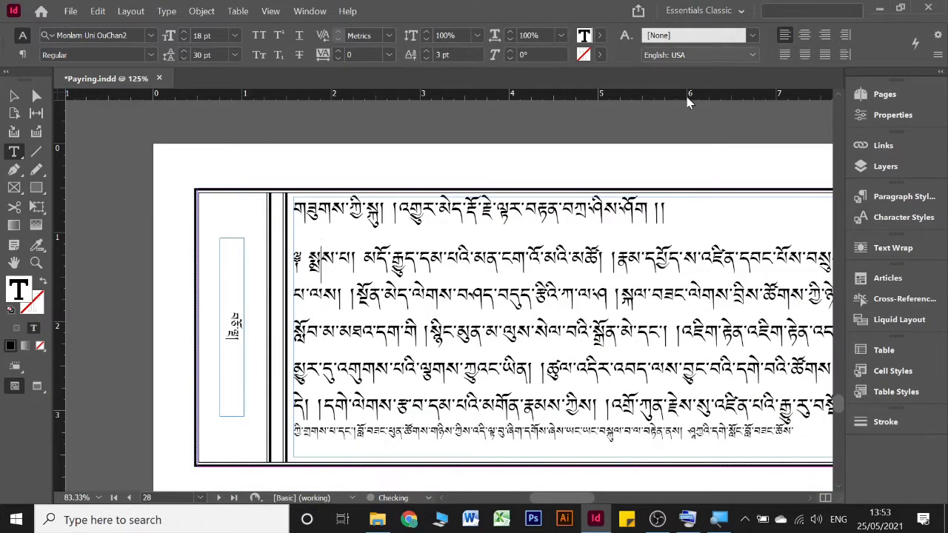
scroll(571, 234, right, 3)
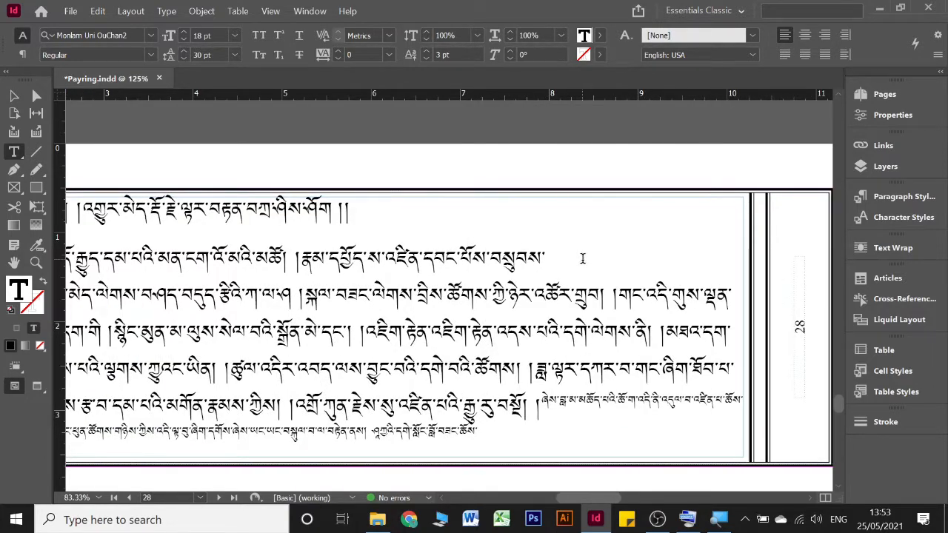
key(Delete)
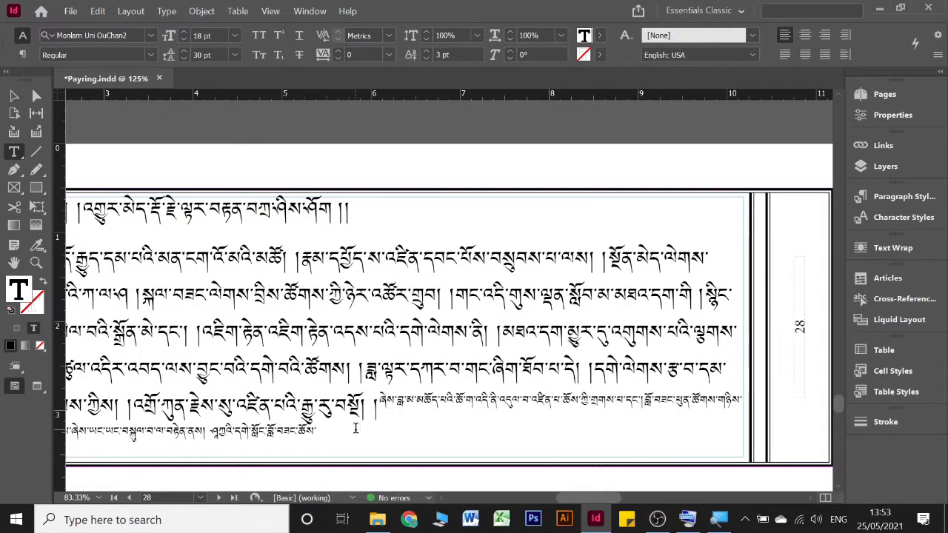
key(Delete)
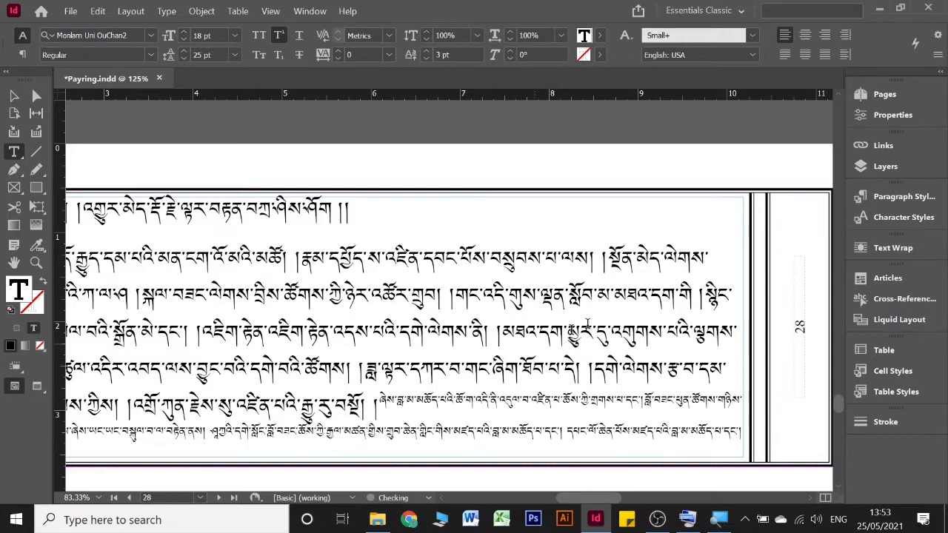
click(785, 56)
Step: Delete the blank pages 30 to 35 at the end of the document
scroll(434, 334, right, 10)
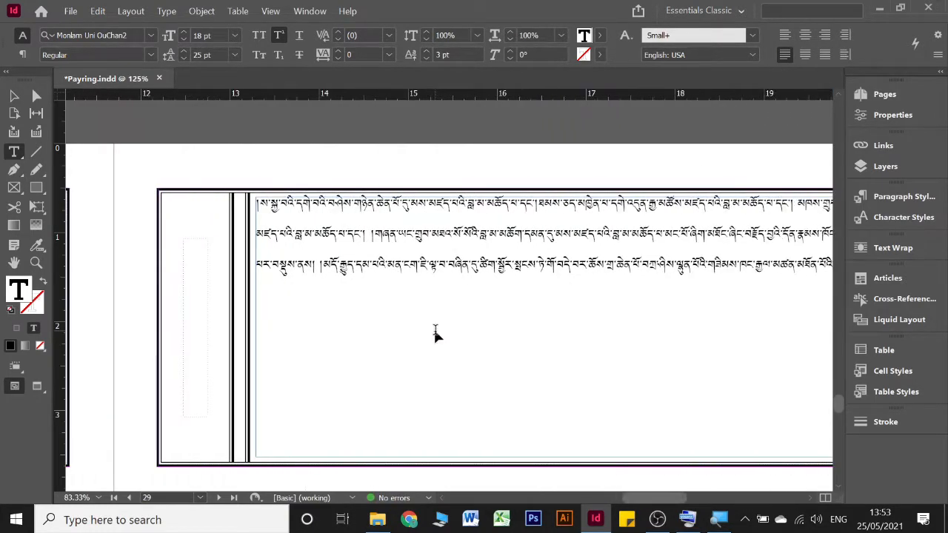
scroll(437, 333, down, 15)
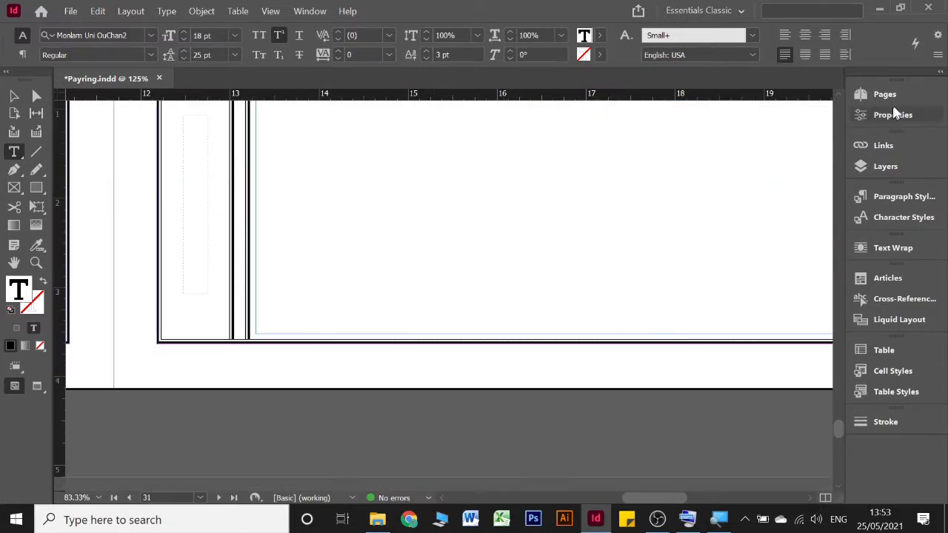
click(884, 95)
scroll(719, 305, down, 2)
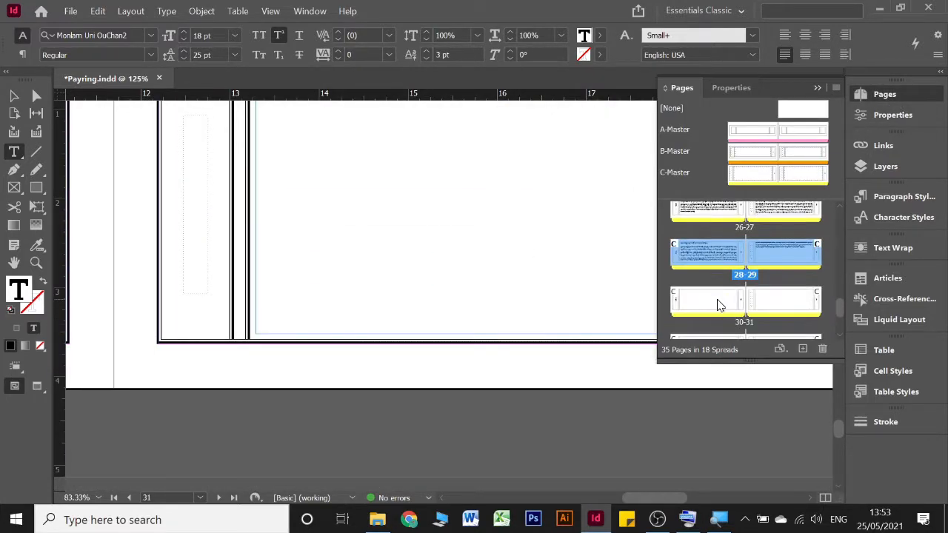
scroll(718, 306, down, 1)
click(721, 259)
scroll(725, 261, down, 1)
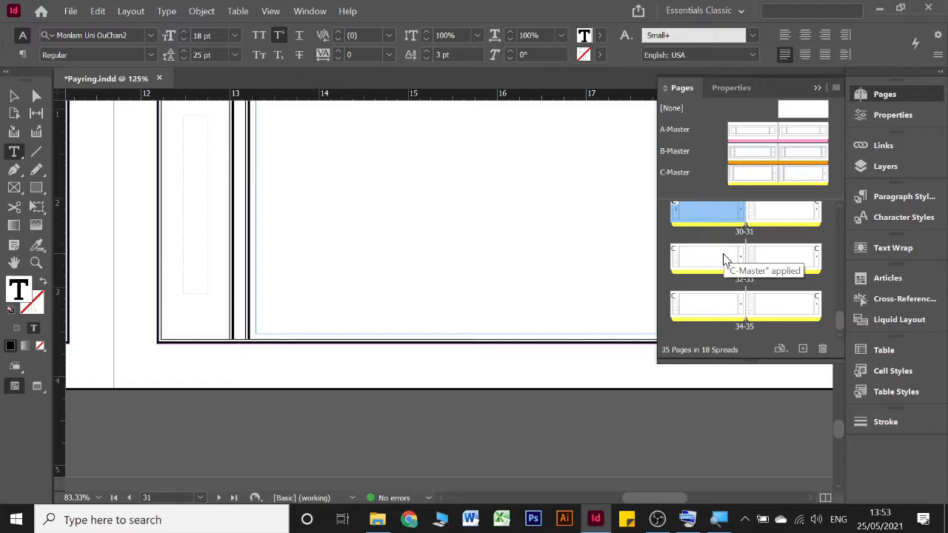
shift+click(799, 314)
drag(711, 220, 821, 344)
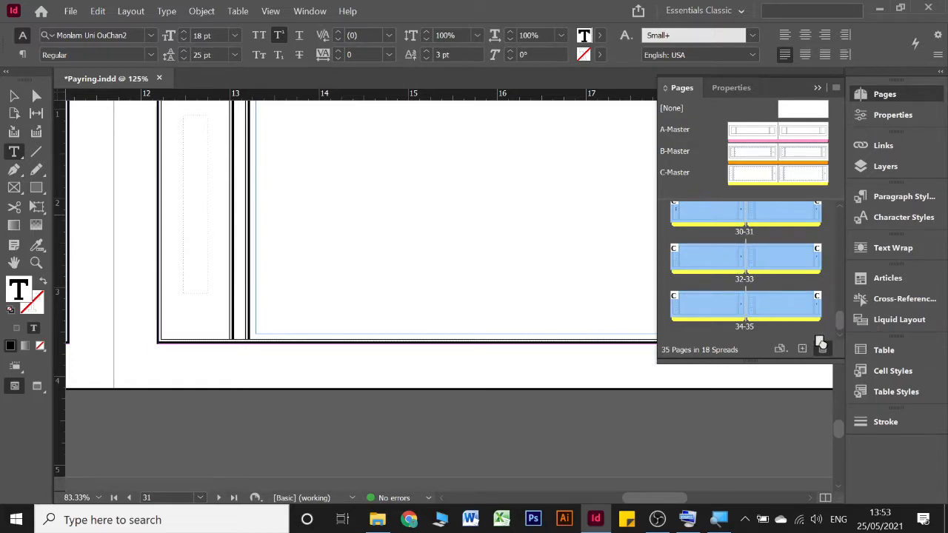
click(522, 282)
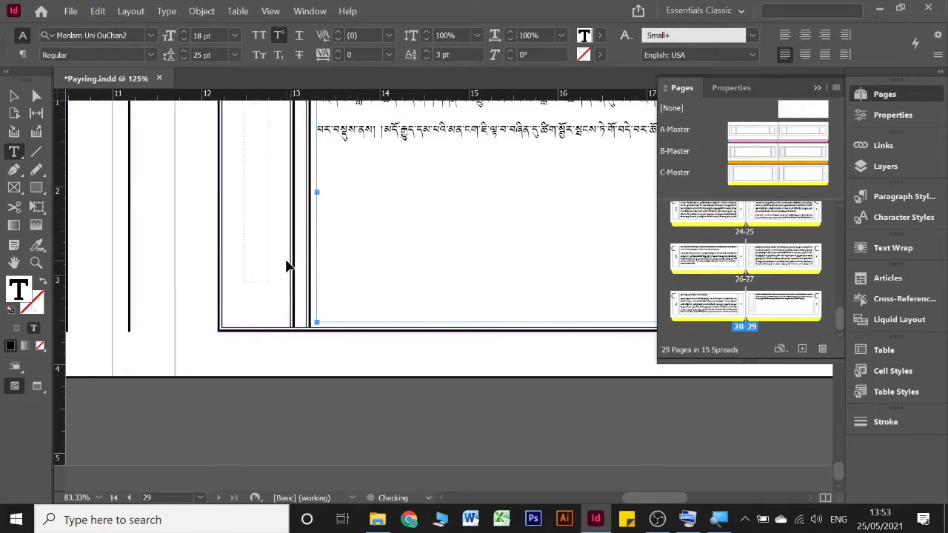
scroll(289, 263, left, 10)
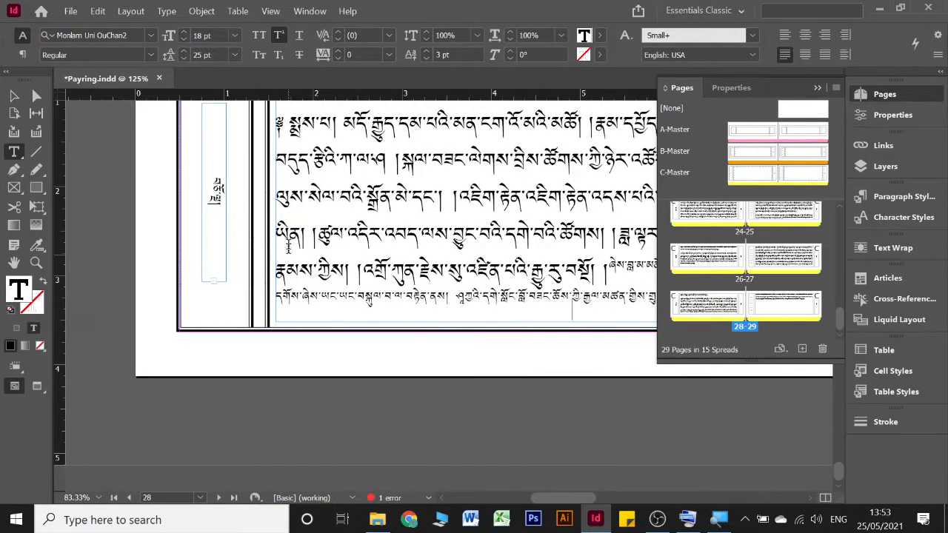
scroll(296, 259, down, 1)
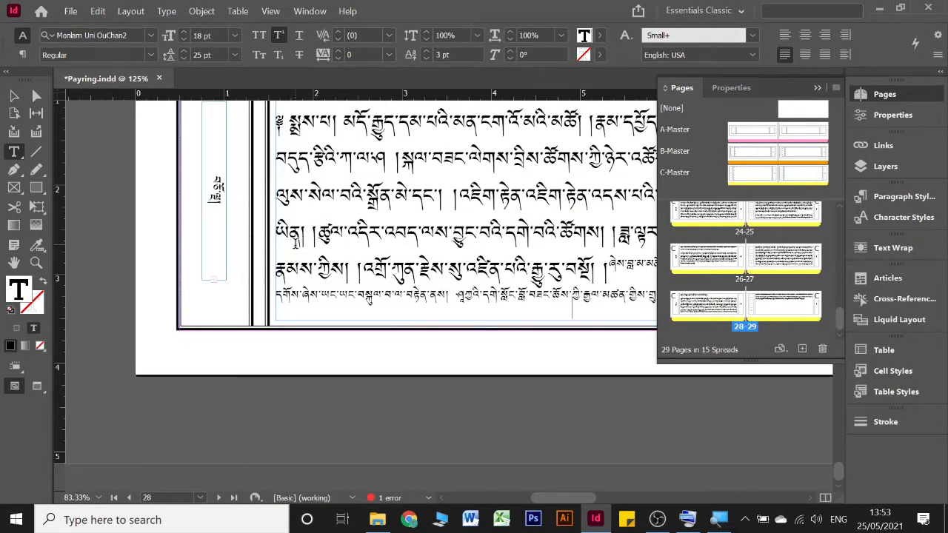
scroll(295, 244, right, 10)
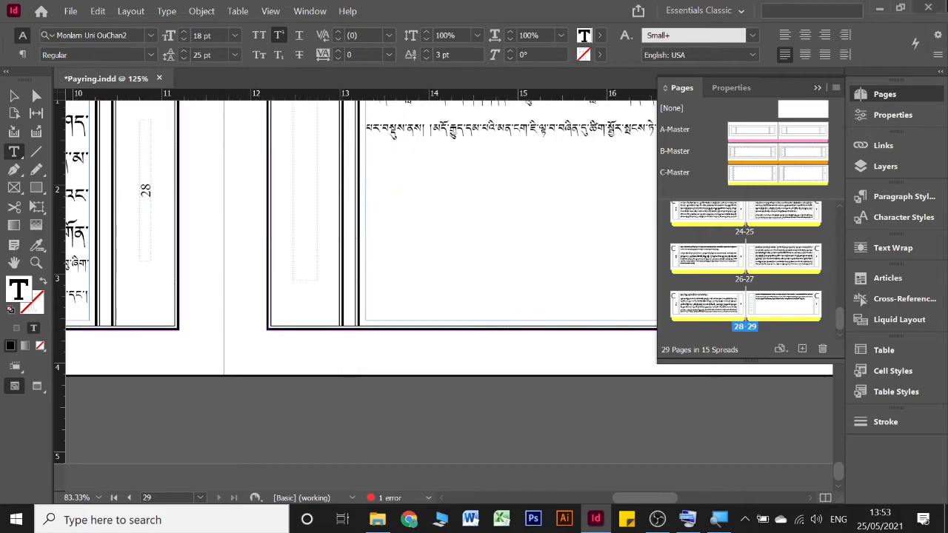
Step: Delete the overset text that follows བཅོ་ལྔ། in the Tibetan page-number frame in page 28's margin
click(818, 87)
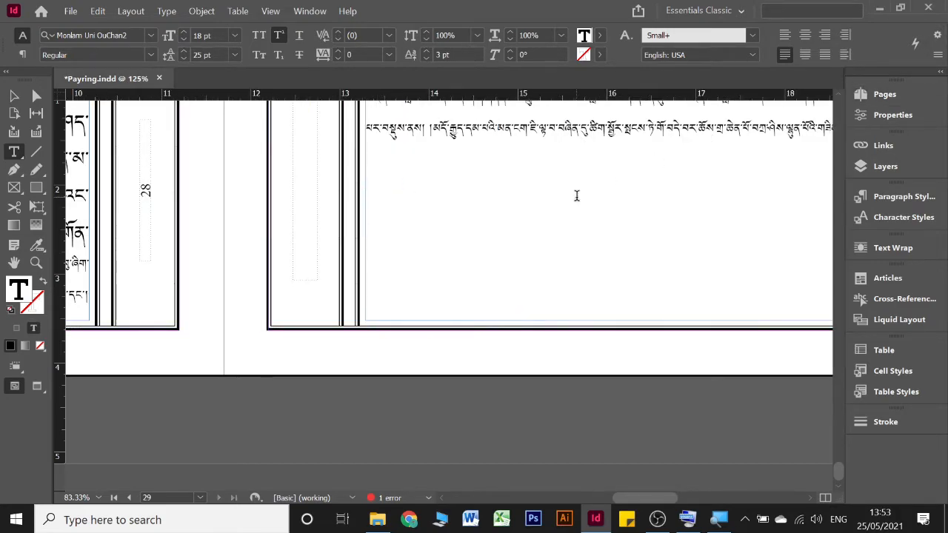
scroll(576, 195, up, 15)
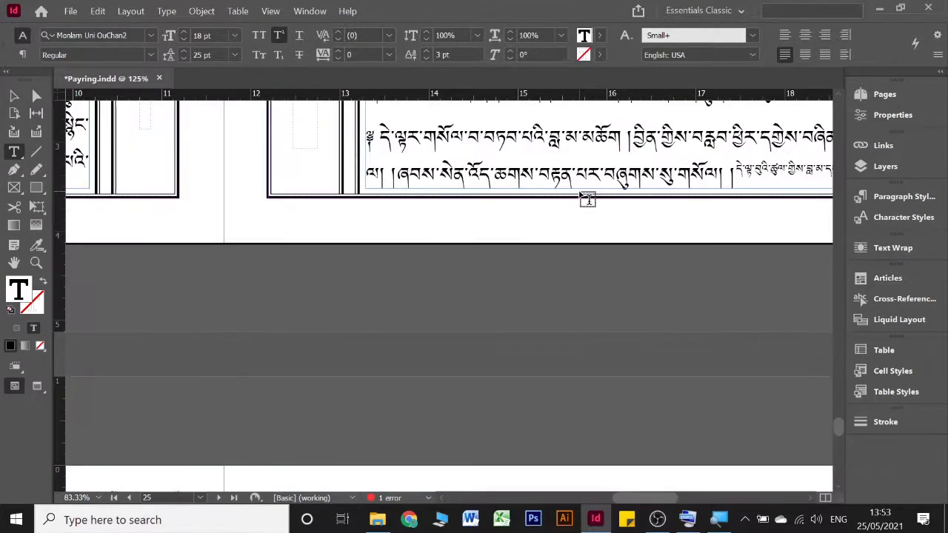
scroll(582, 197, up, 6)
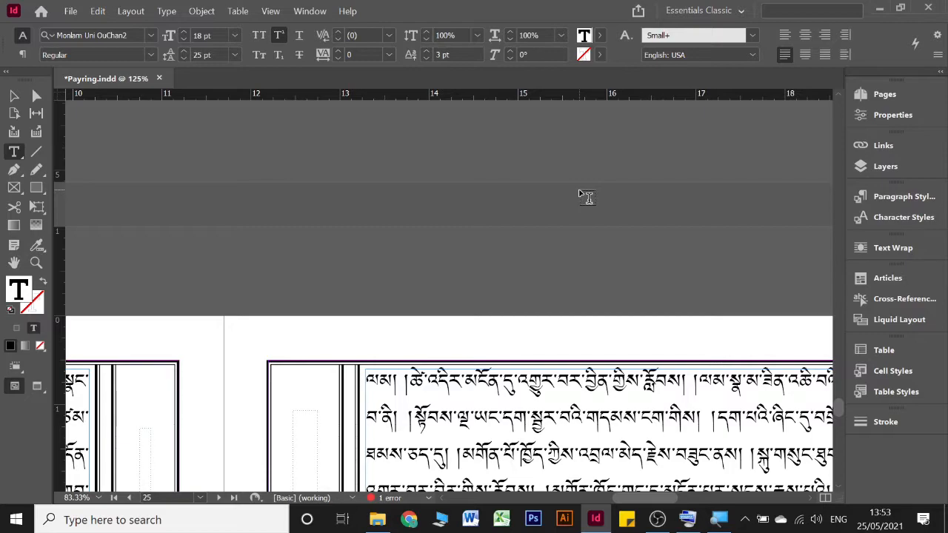
scroll(585, 196, down, 5)
scroll(581, 191, down, 5)
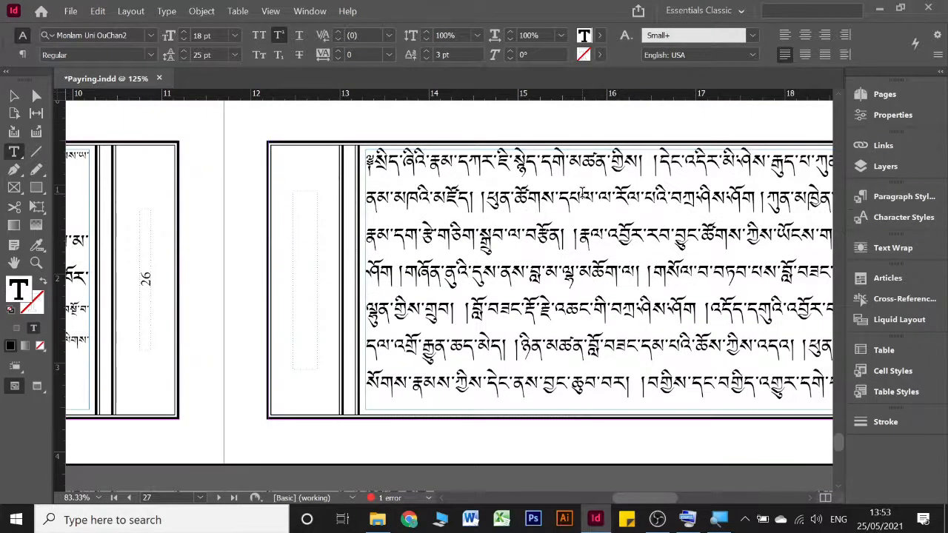
scroll(585, 196, left, 12)
scroll(587, 197, left, 3)
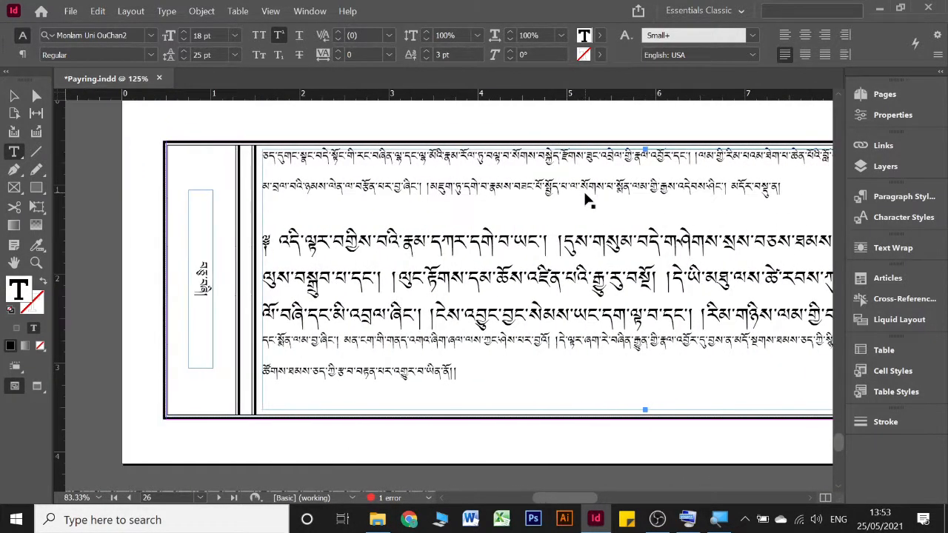
scroll(242, 283, down, 10)
scroll(247, 286, down, 5)
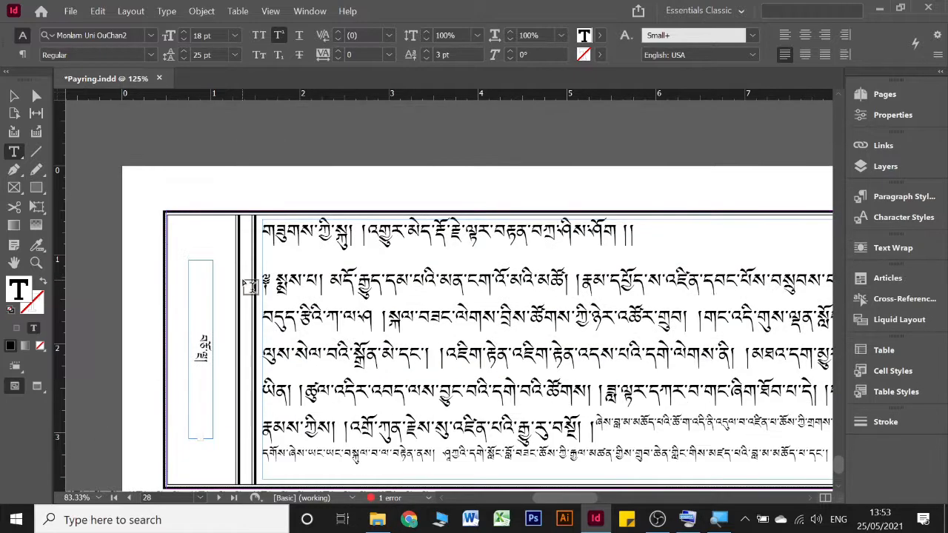
click(202, 223)
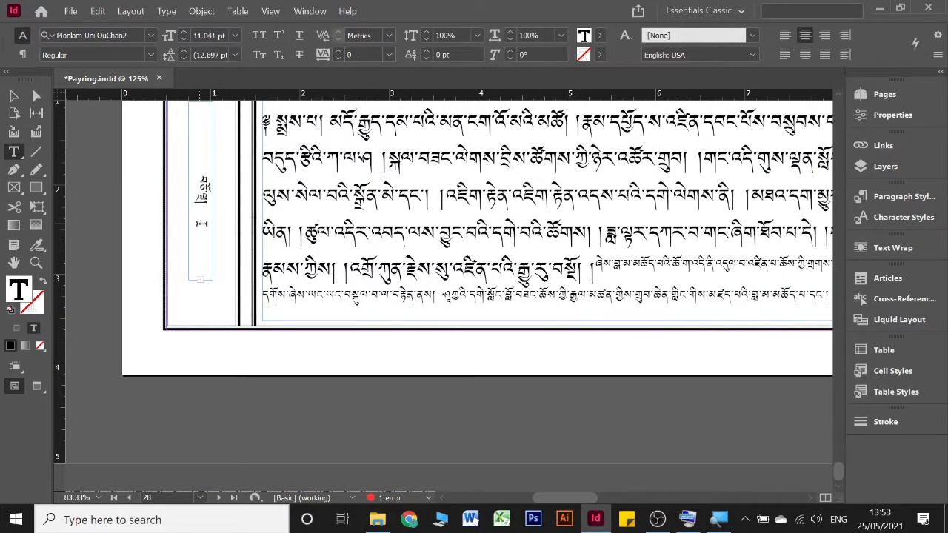
key(shift+Right)
key(Delete)
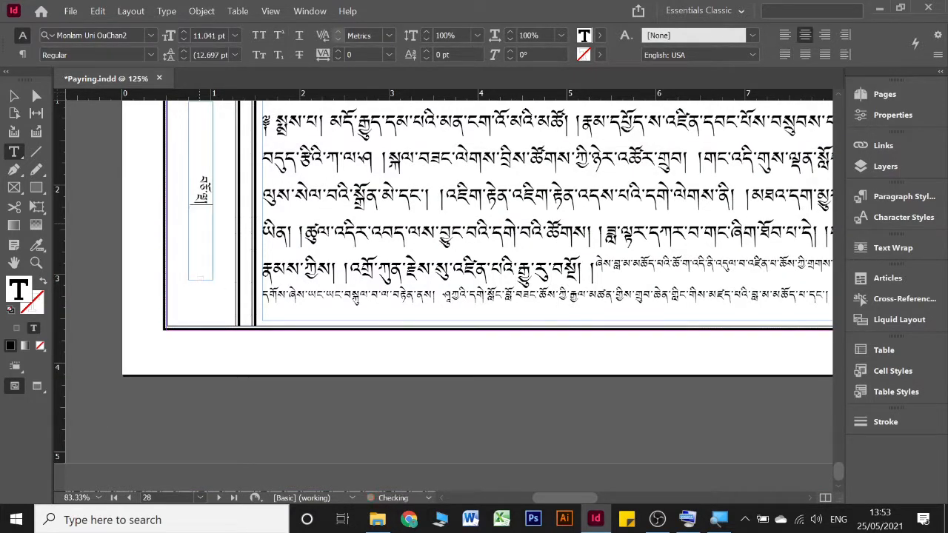